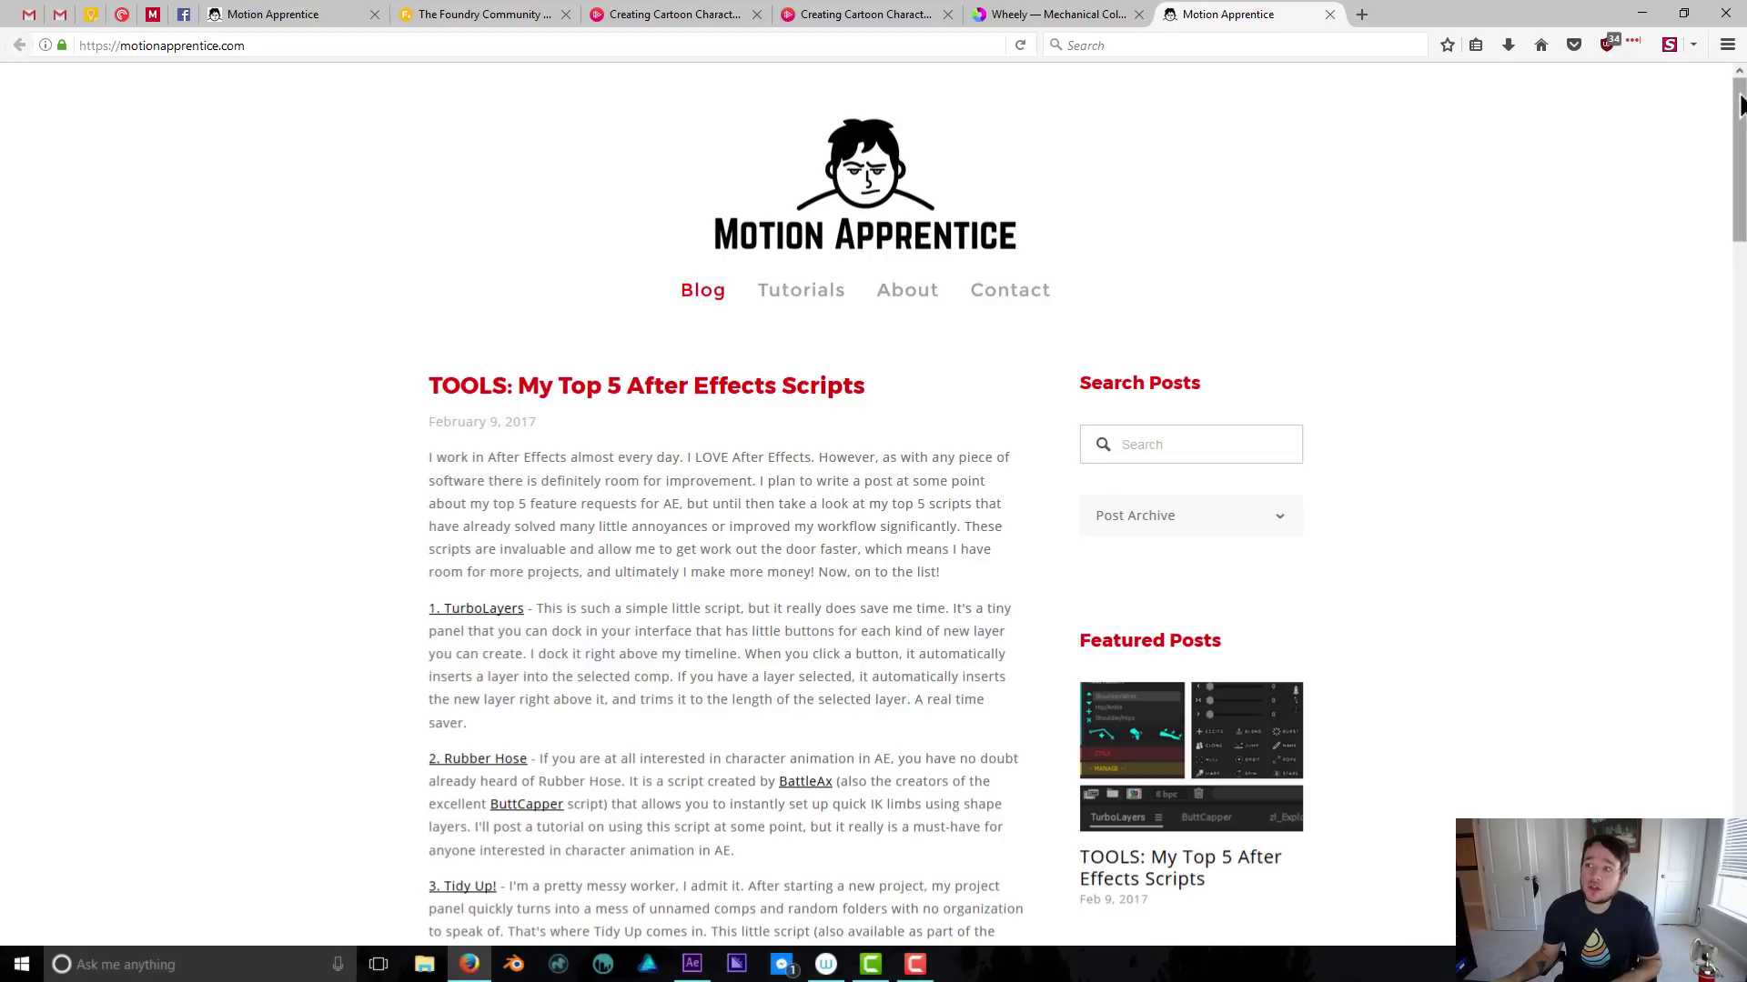
{"action": "left_click_drag", "start_coordinate": [1739, 104], "coordinate": [1739, 159]}
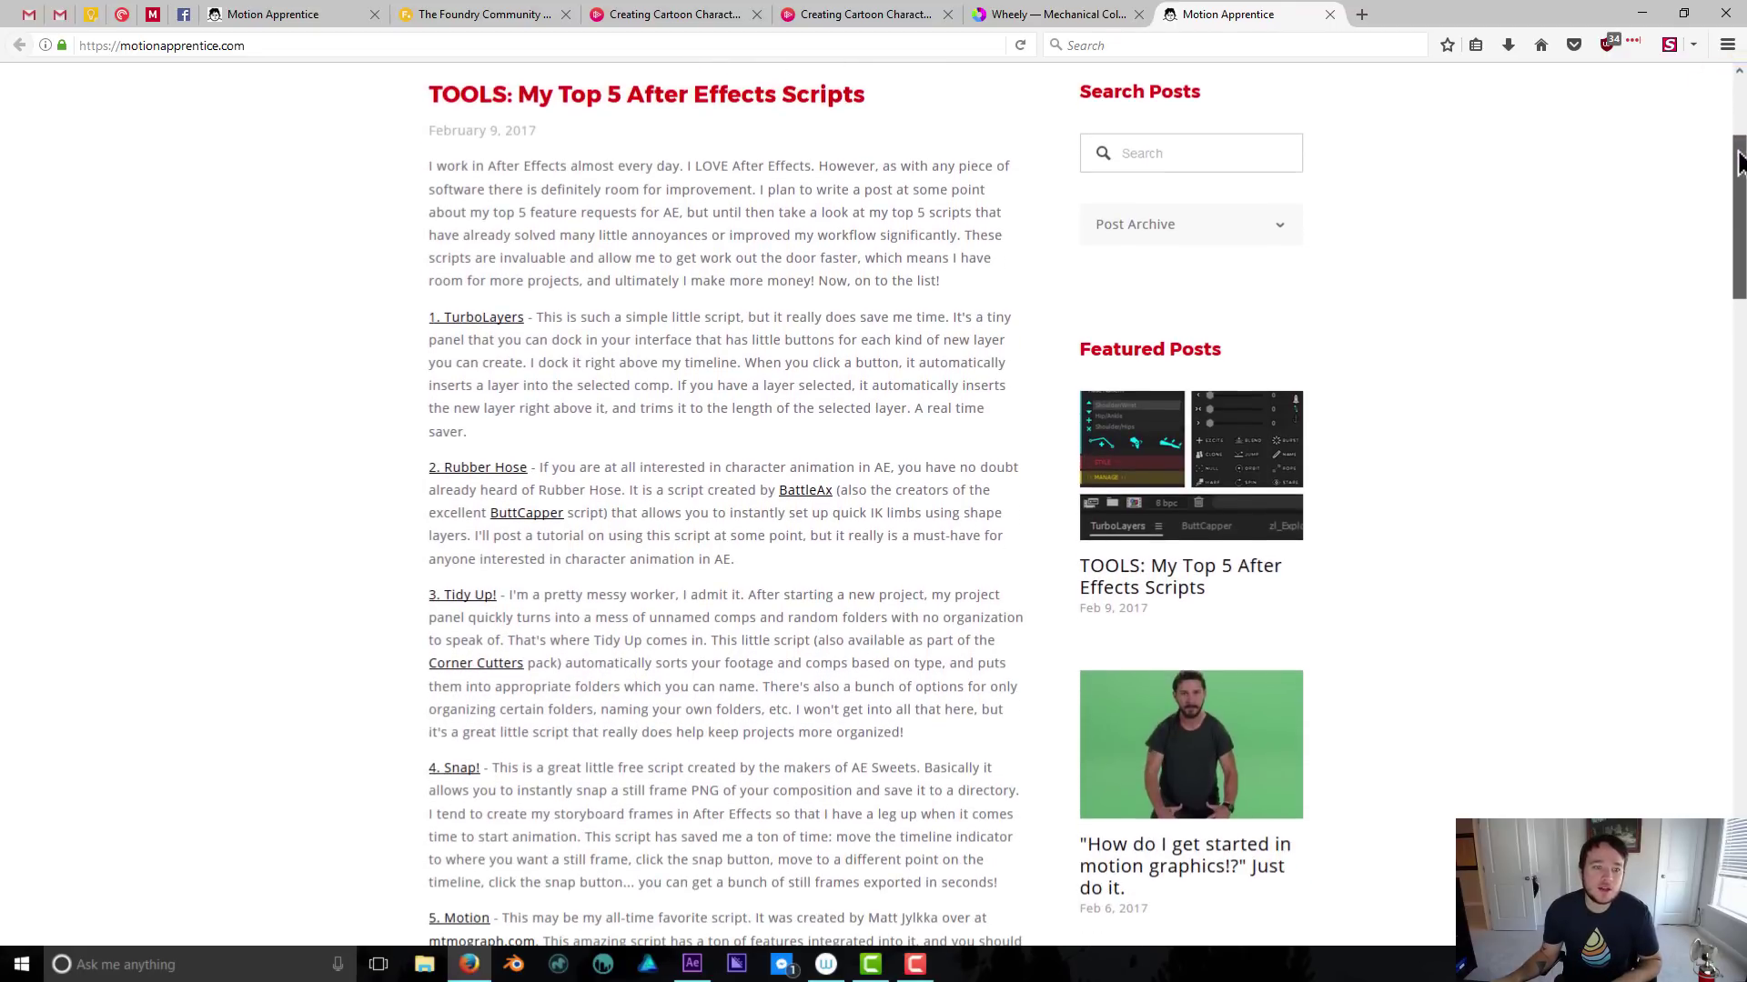
{"action": "scroll", "coordinate": [1538, 145], "scroll_direction": "up", "scroll_amount": 4}
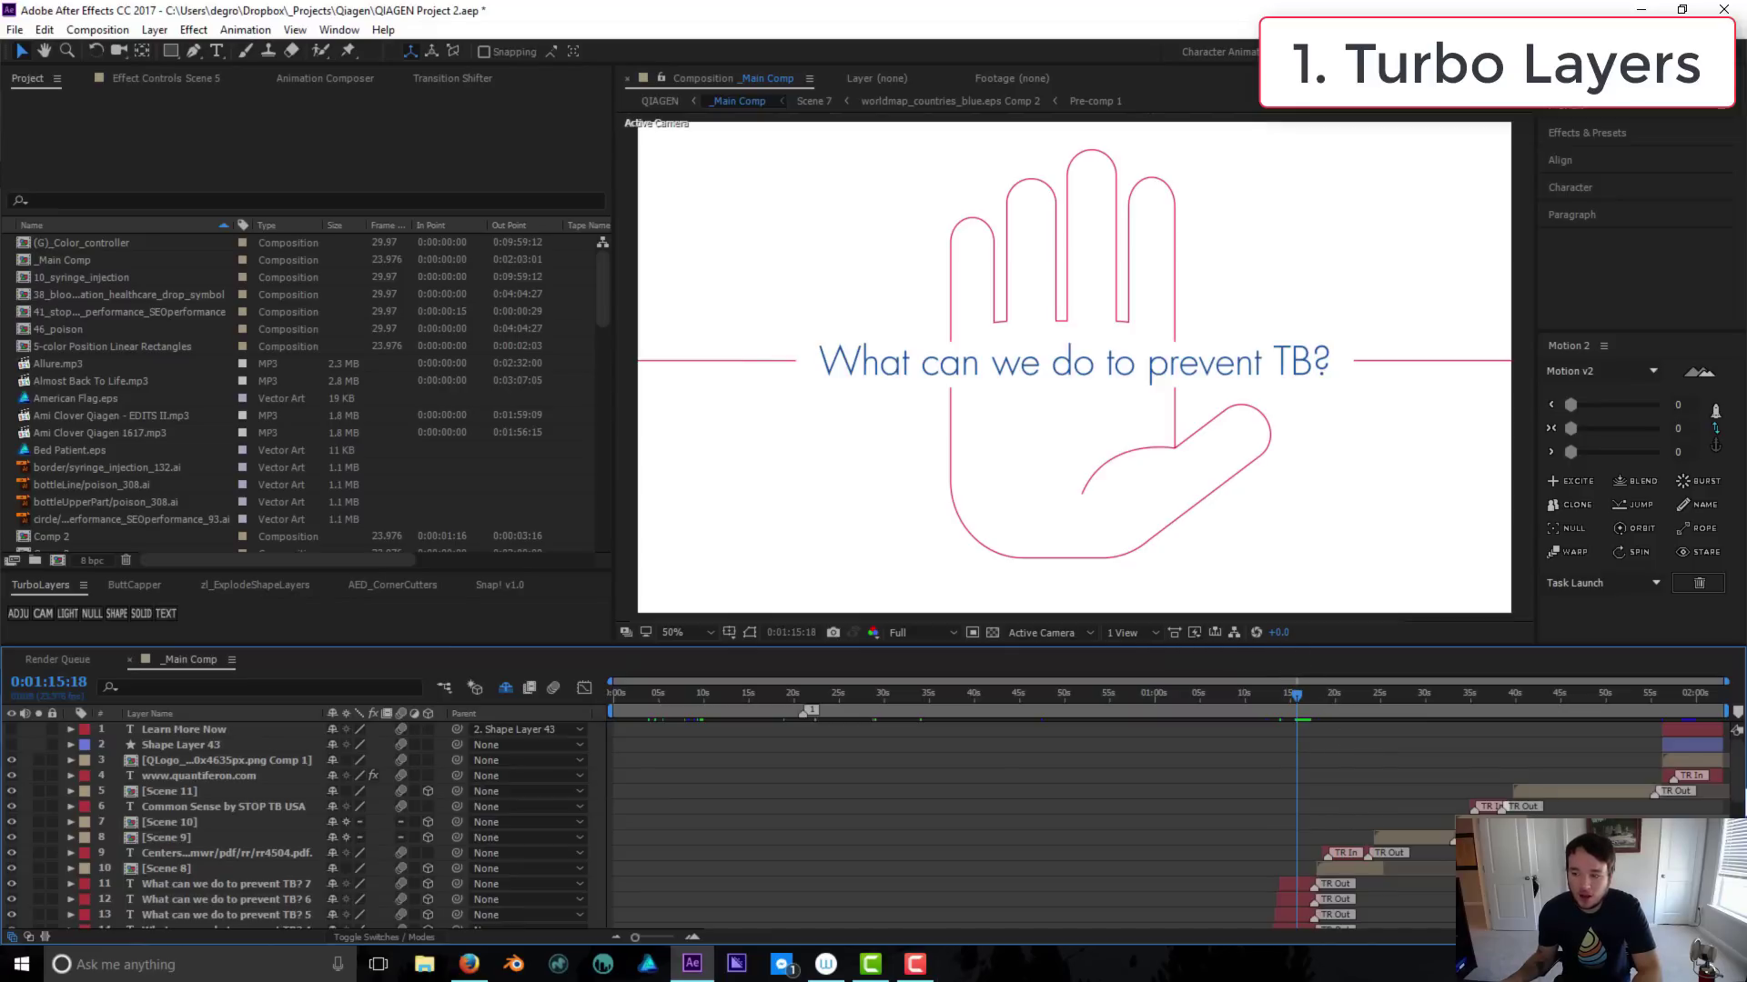
{"action": "scroll", "coordinate": [1029, 827], "scroll_direction": "down", "scroll_amount": 3}
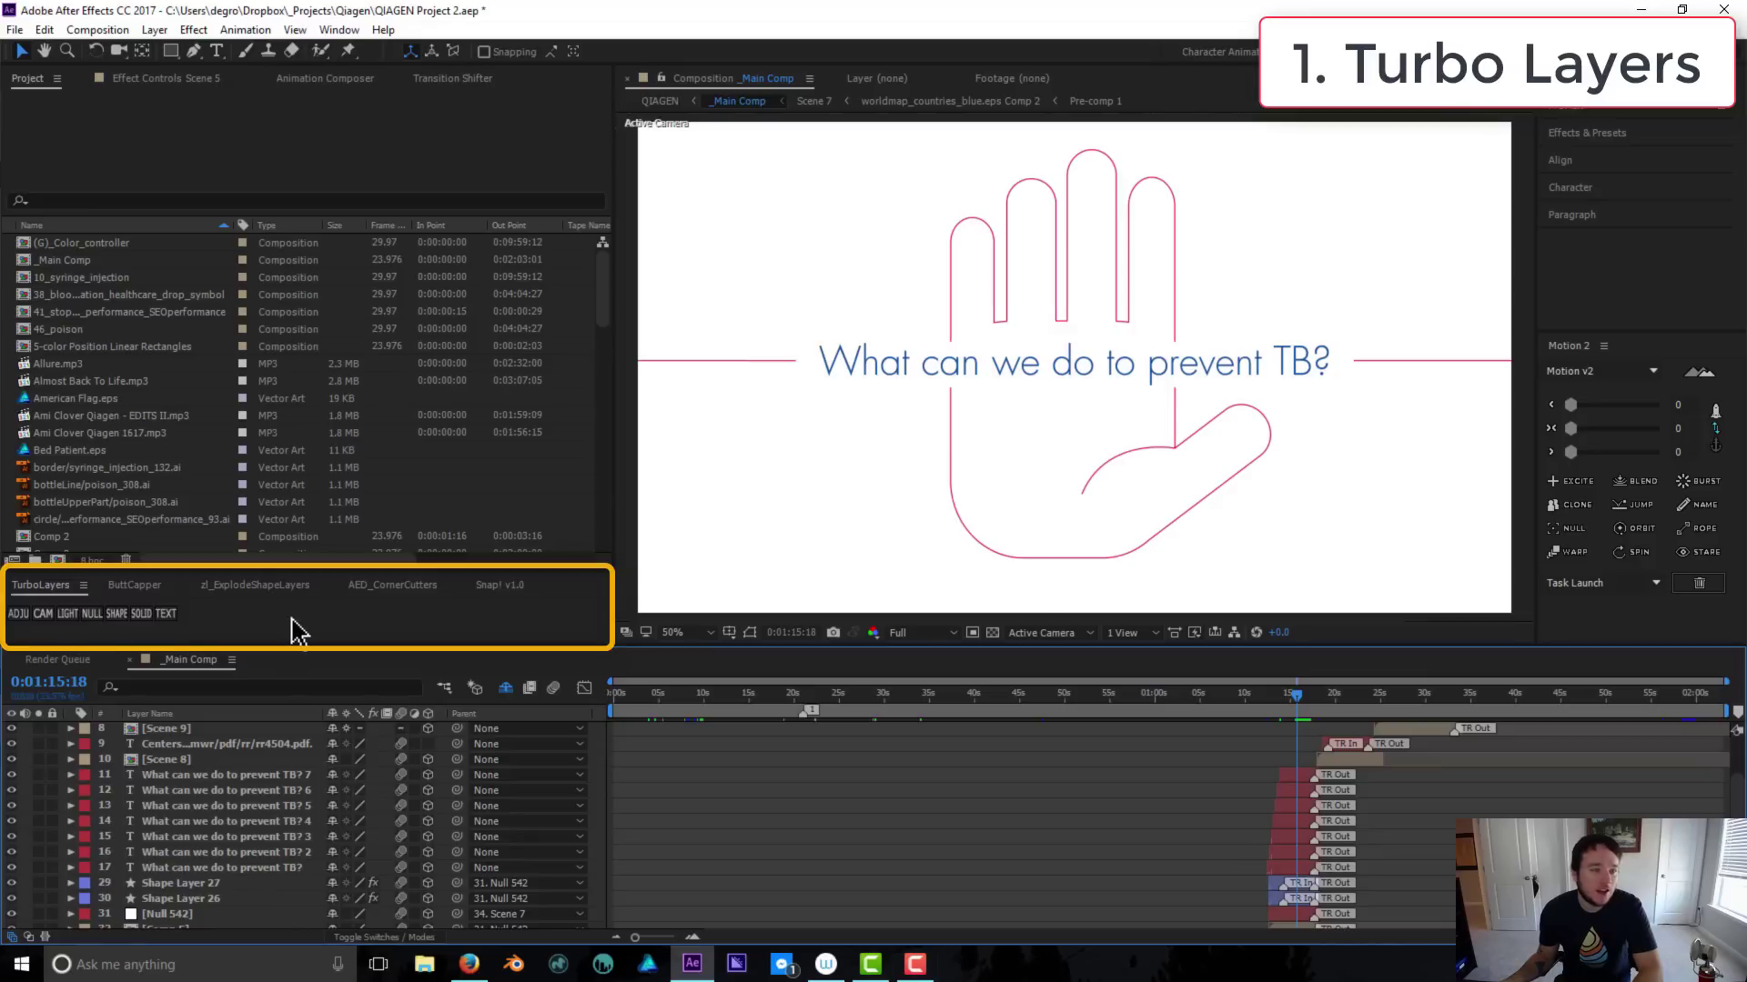
{"action": "left_click", "coordinate": [154, 30]}
{"action": "mouse_move", "coordinate": [178, 56]}
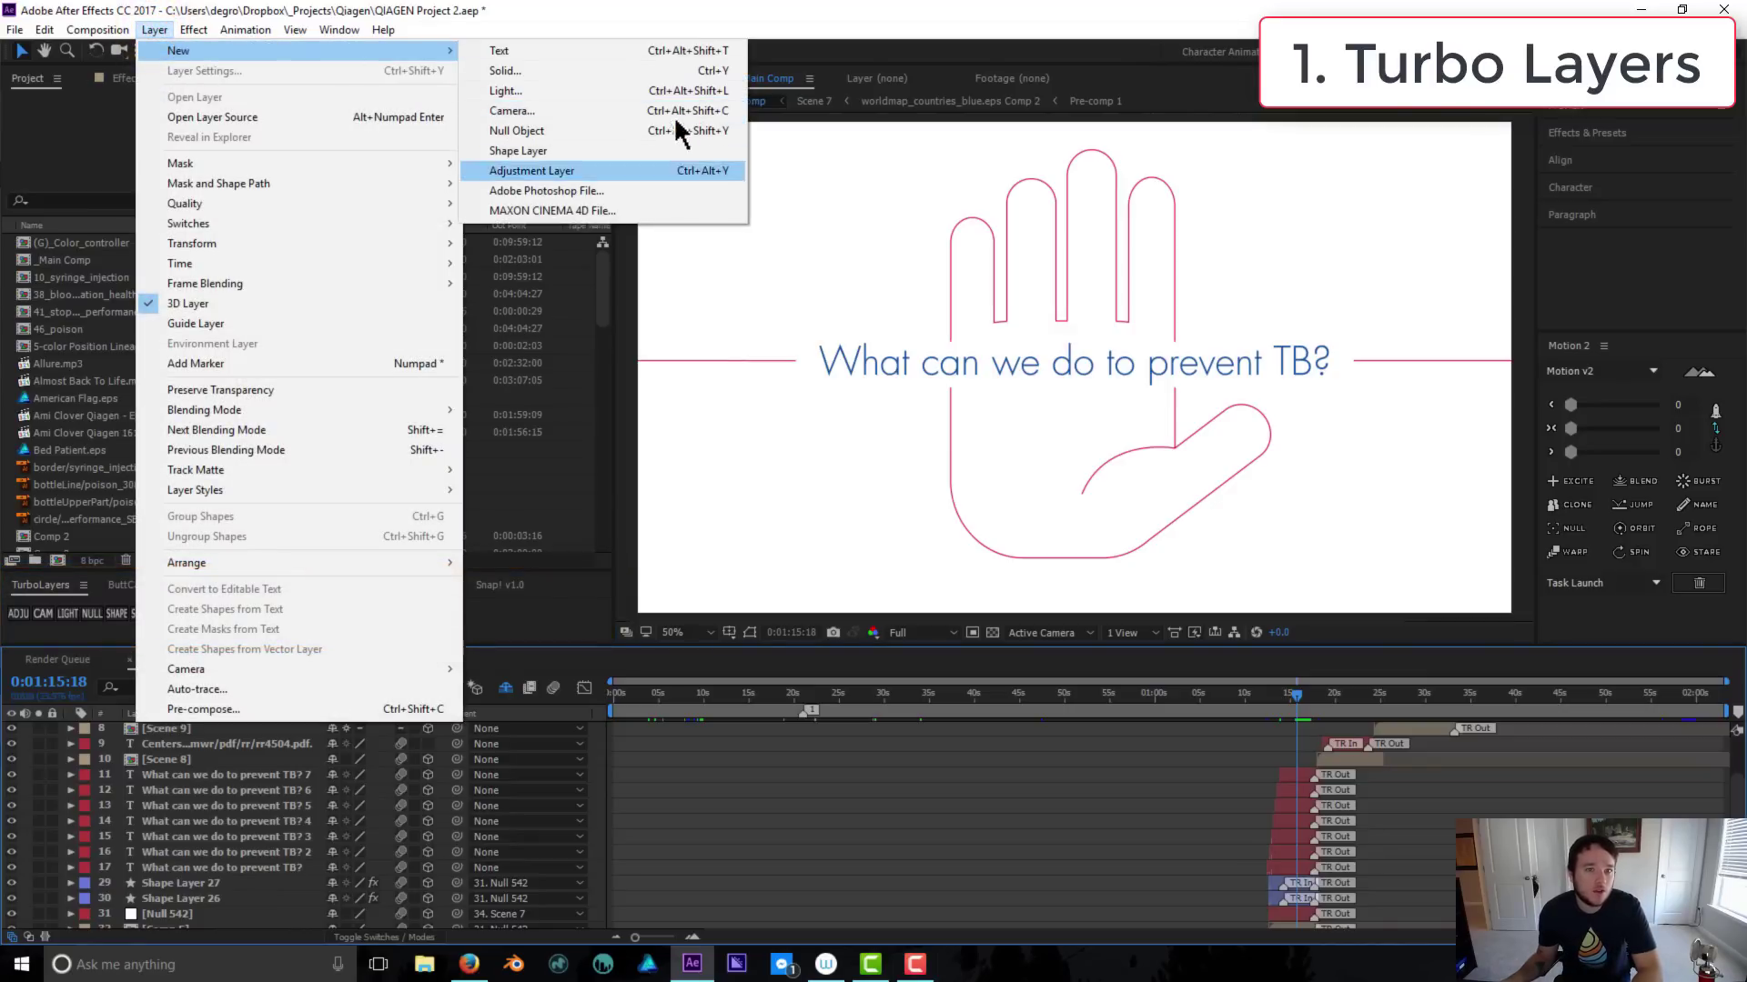
{"action": "left_click", "coordinate": [1168, 804]}
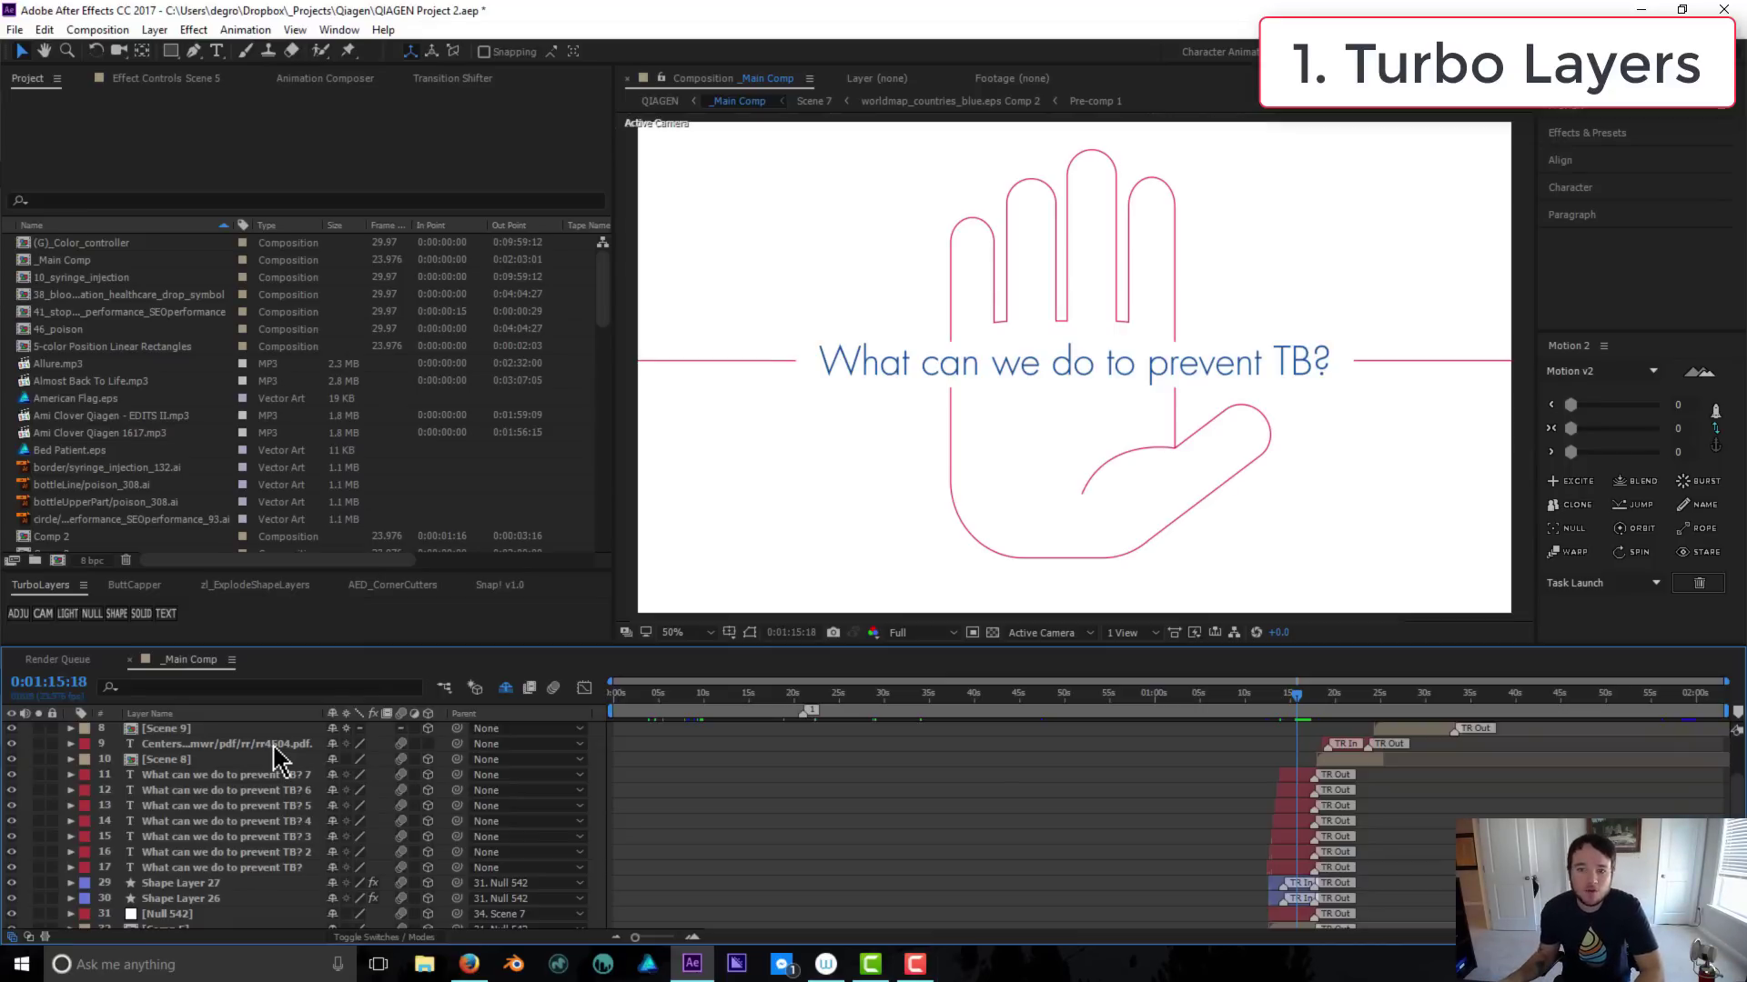
With no layer selected, add an adjustment layer, a text layer and a solid to _Main Comp with TurboLayers, and delete all three
{"action": "left_click", "coordinate": [693, 937]}
{"action": "left_click", "coordinate": [693, 937]}
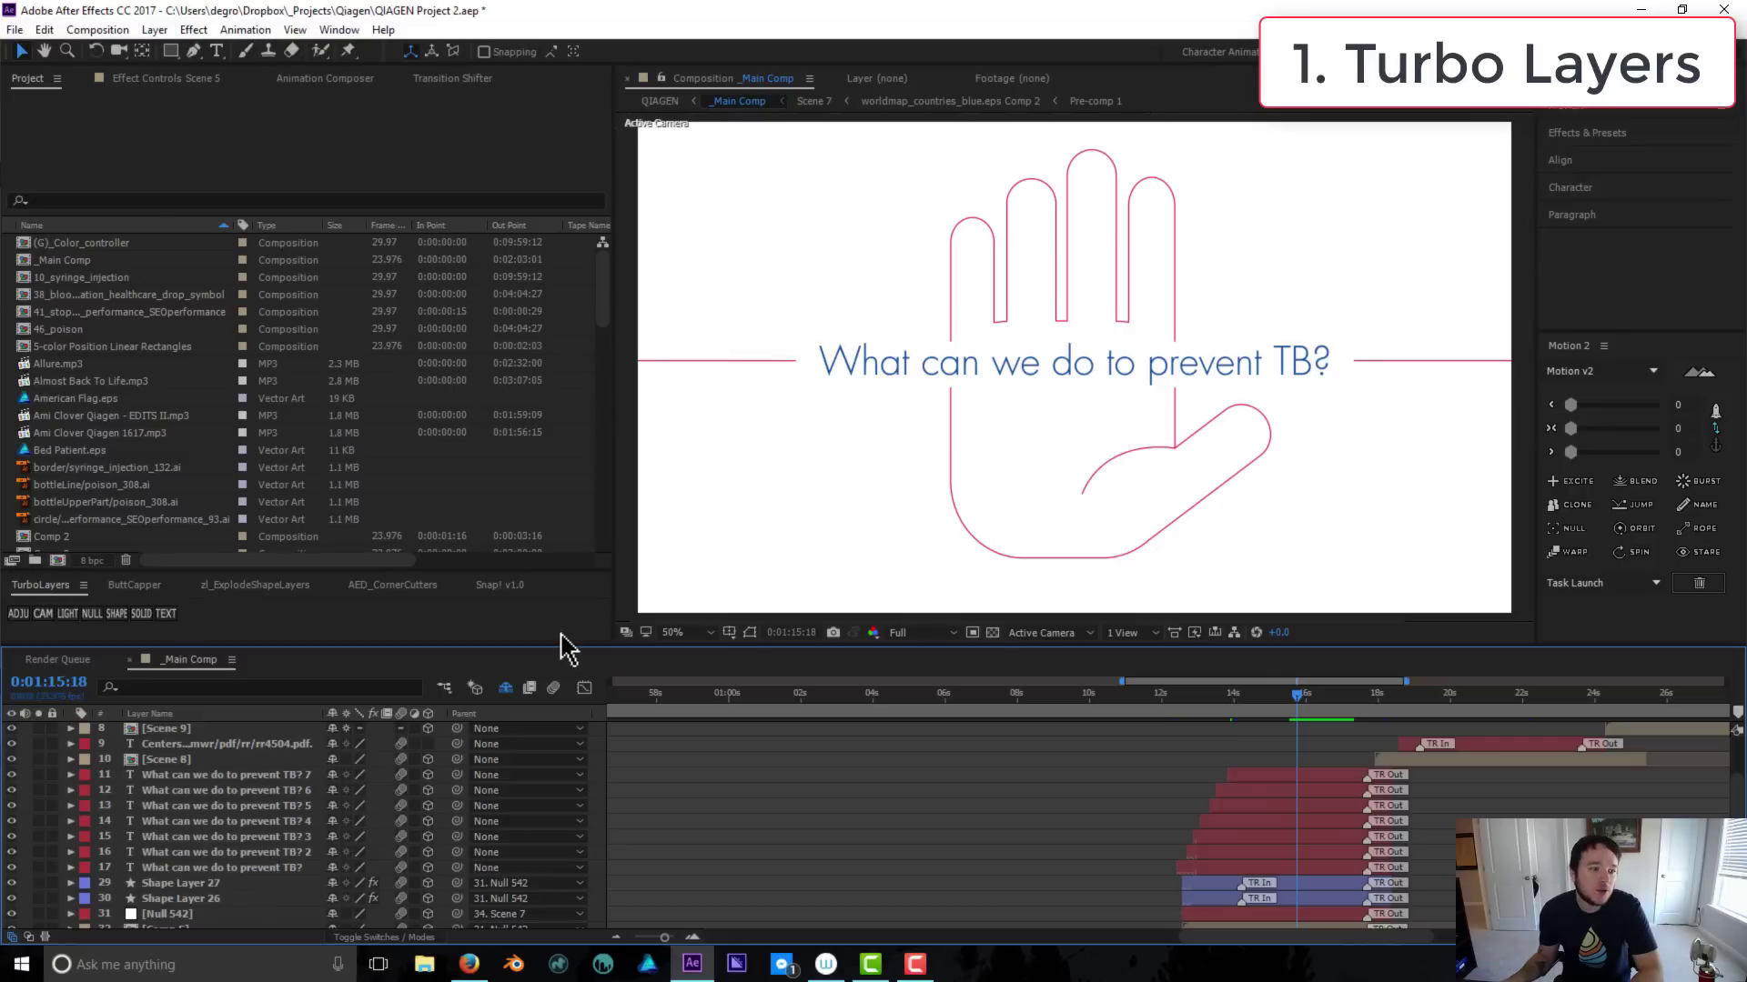
{"action": "left_click", "coordinate": [1335, 788]}
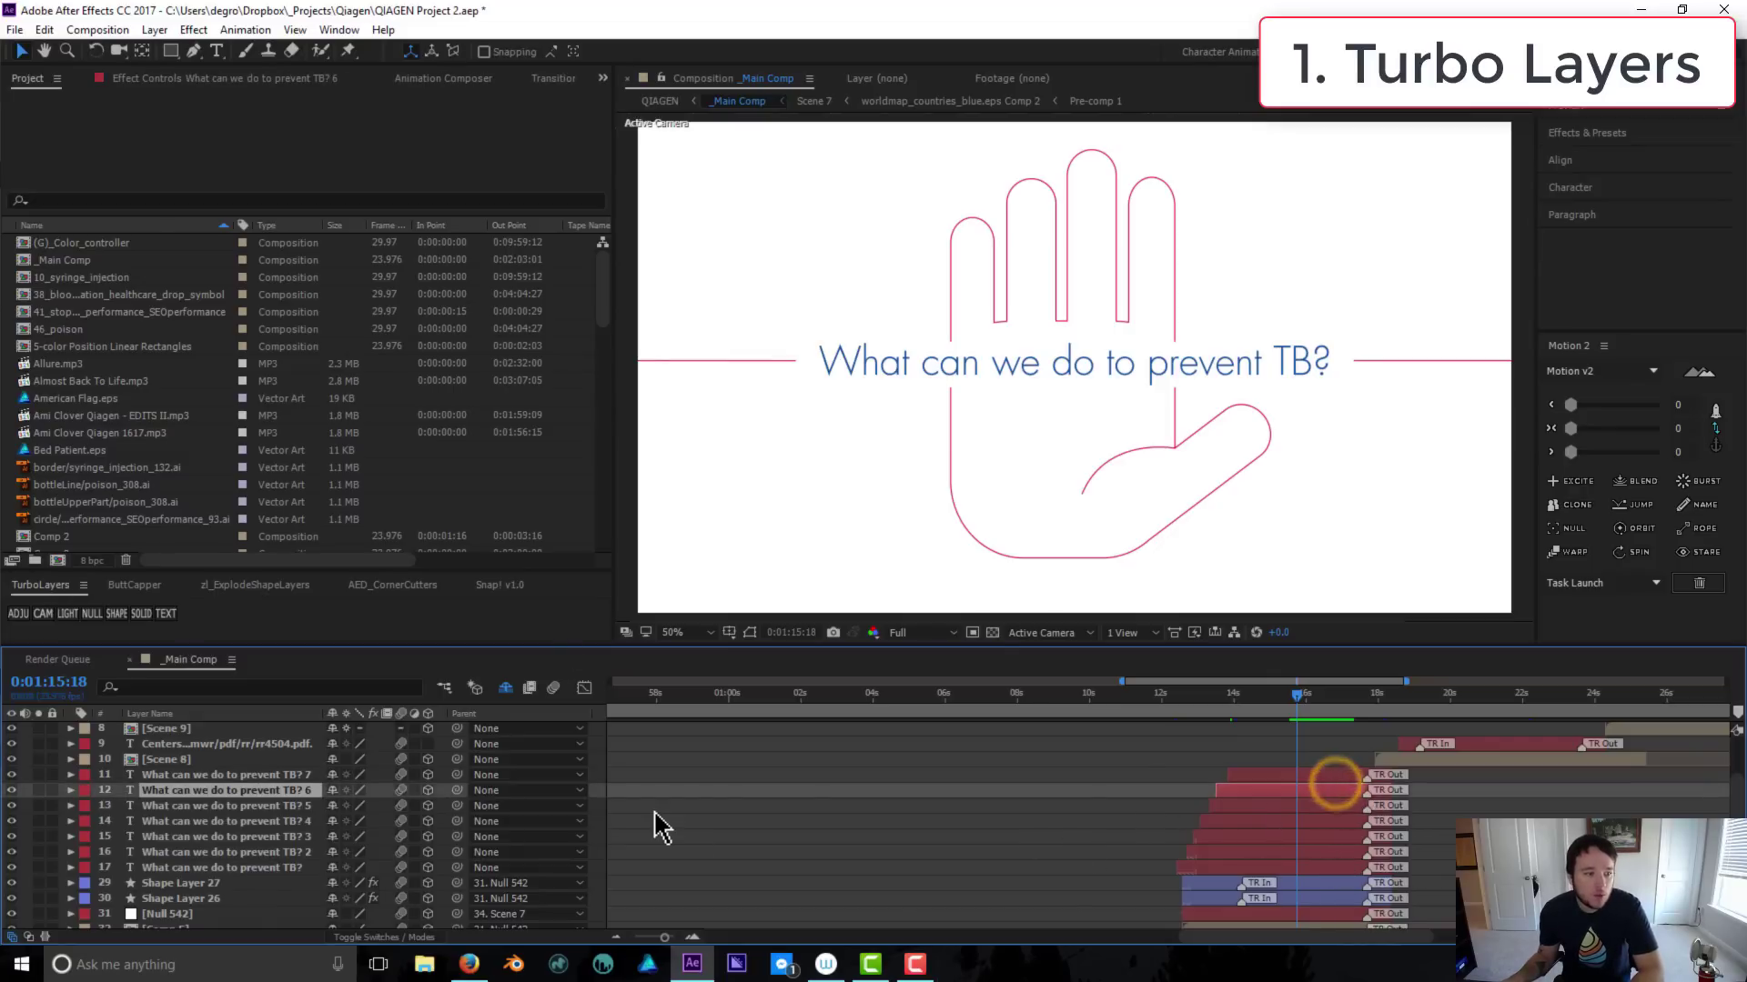
{"action": "left_click", "coordinate": [803, 798]}
{"action": "scroll", "coordinate": [825, 802], "scroll_direction": "up", "scroll_amount": 3}
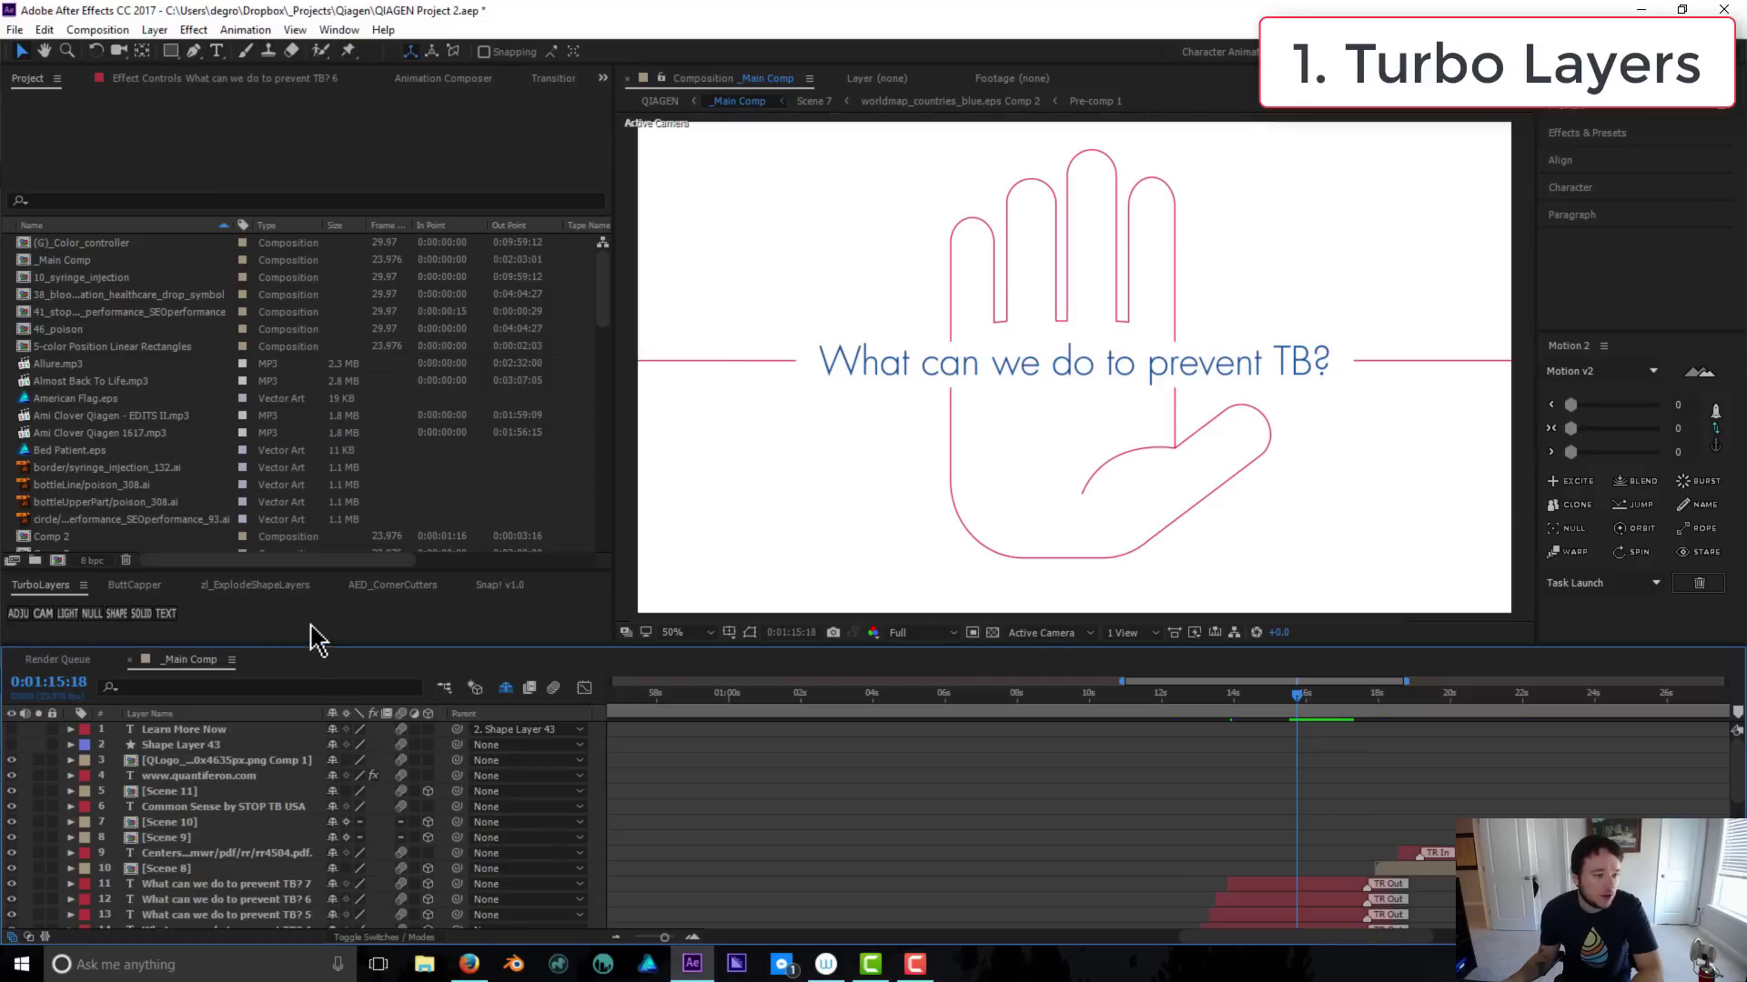
{"action": "left_click", "coordinate": [19, 615]}
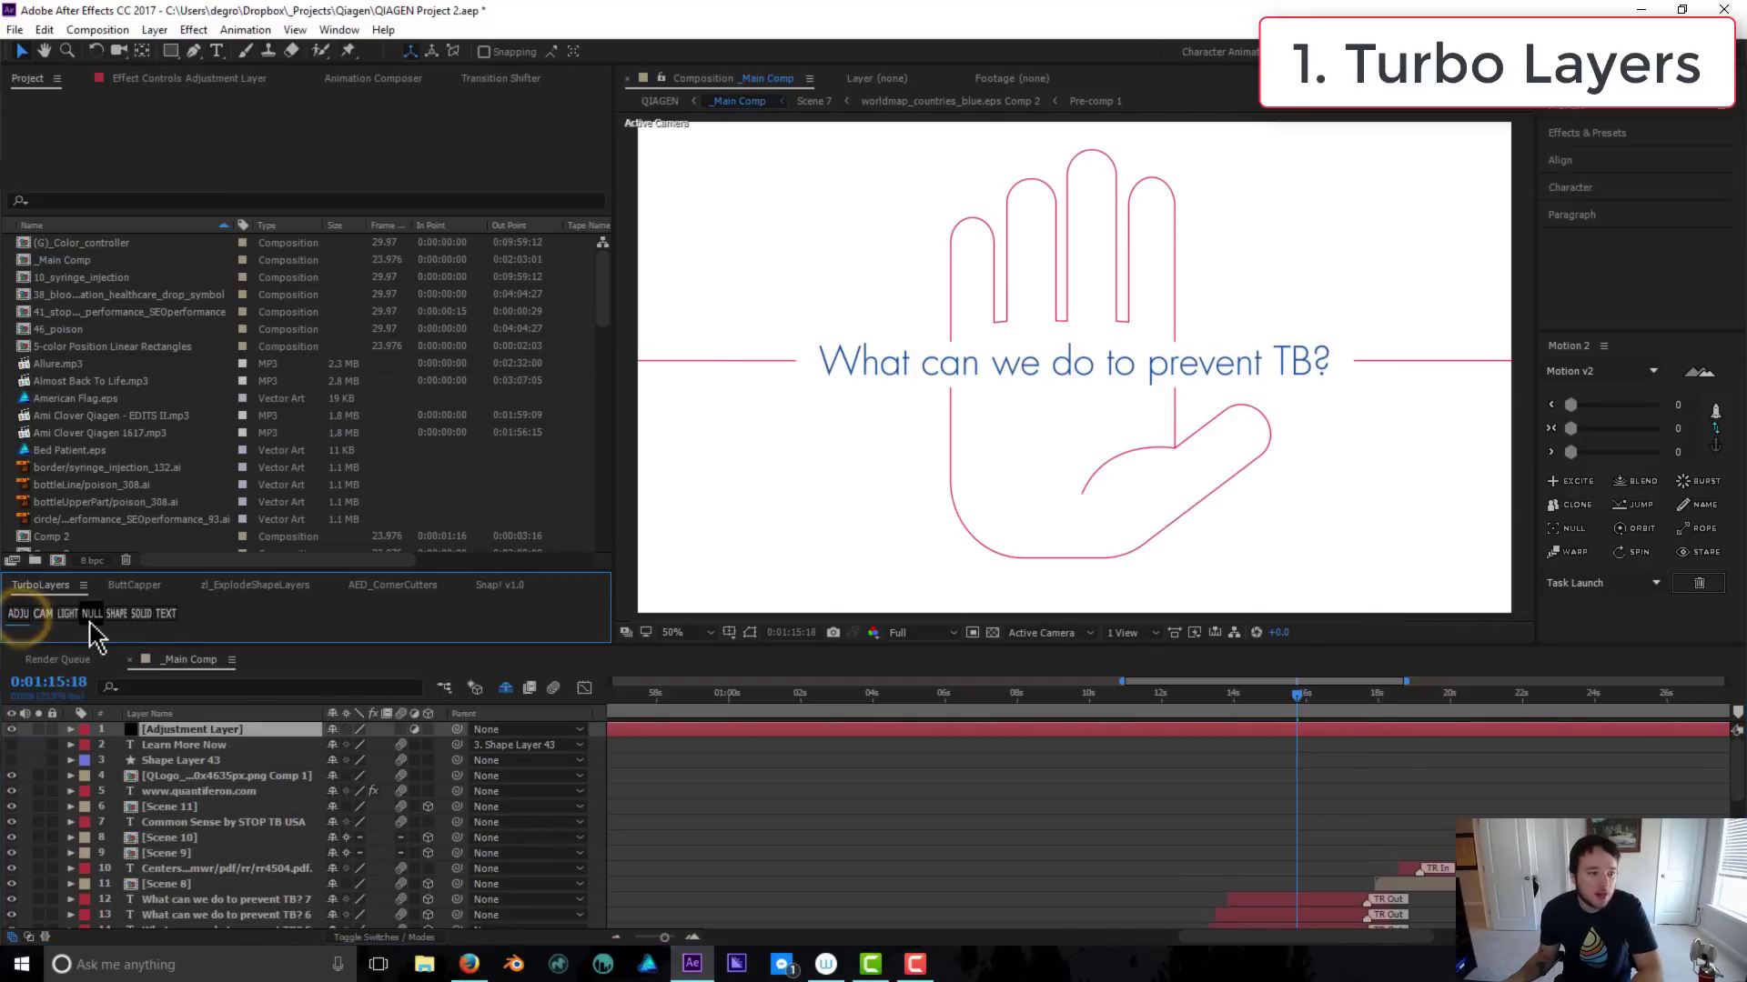
{"action": "left_click", "coordinate": [165, 615]}
{"action": "left_click", "coordinate": [141, 615]}
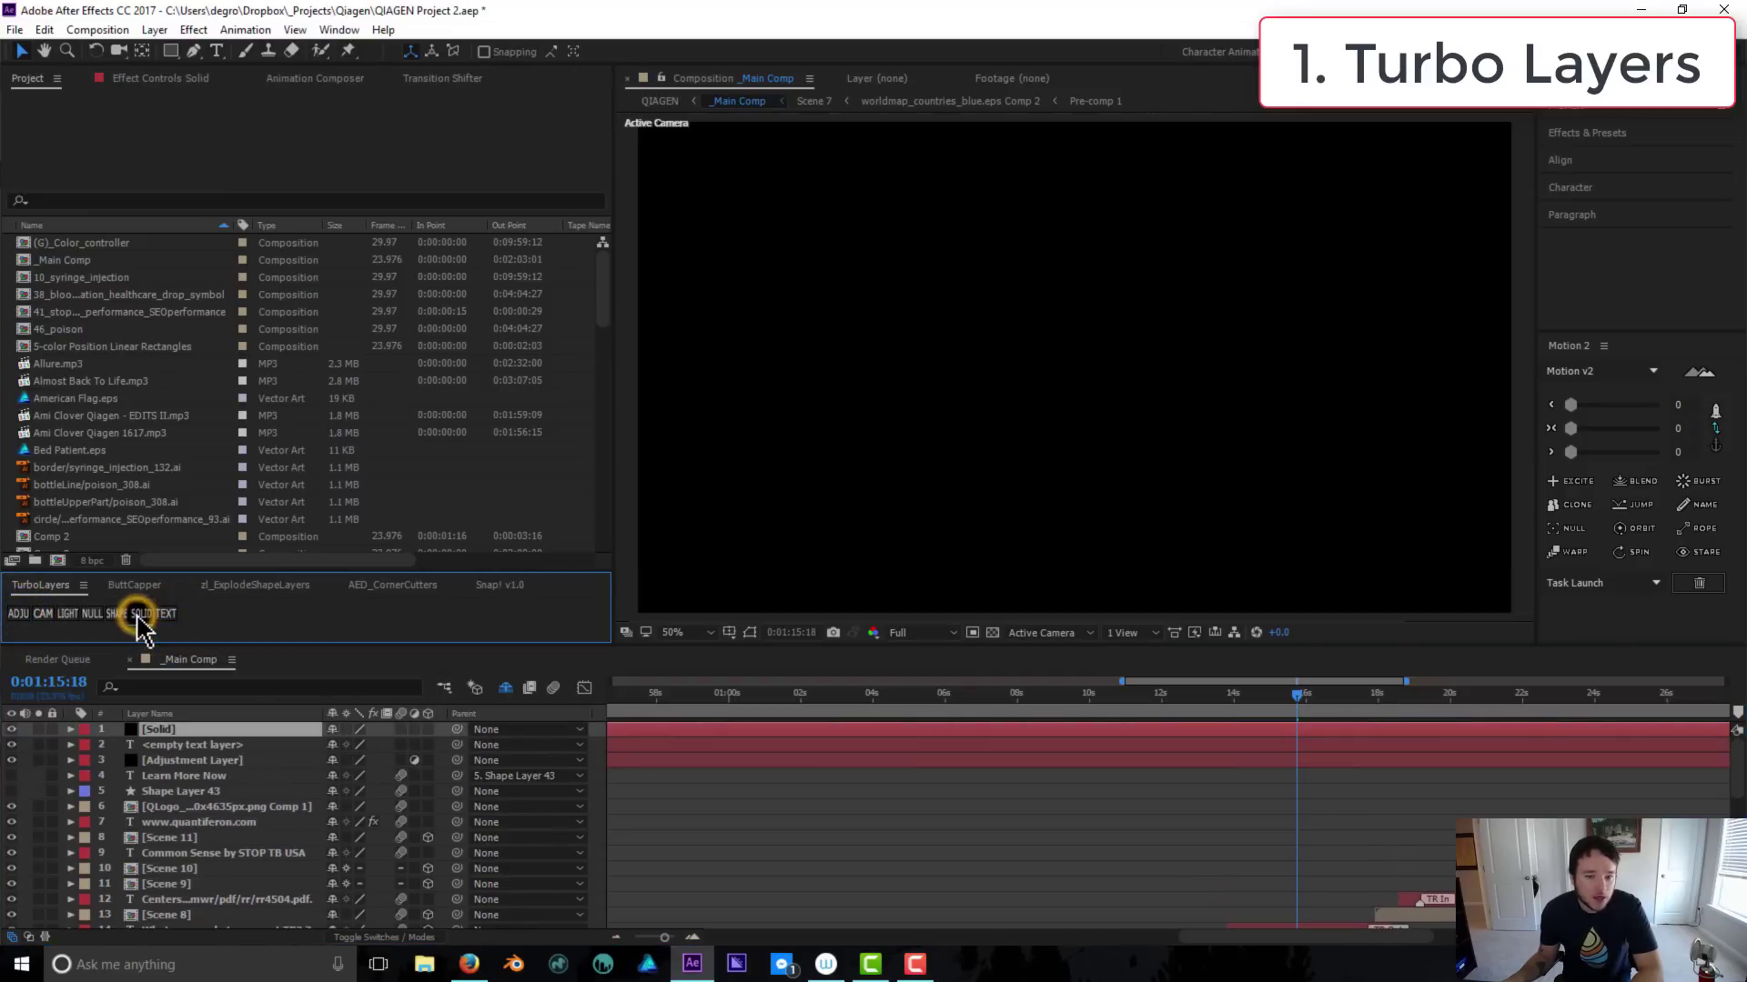
{"action": "left_click", "coordinate": [207, 762], "text": "shift"}
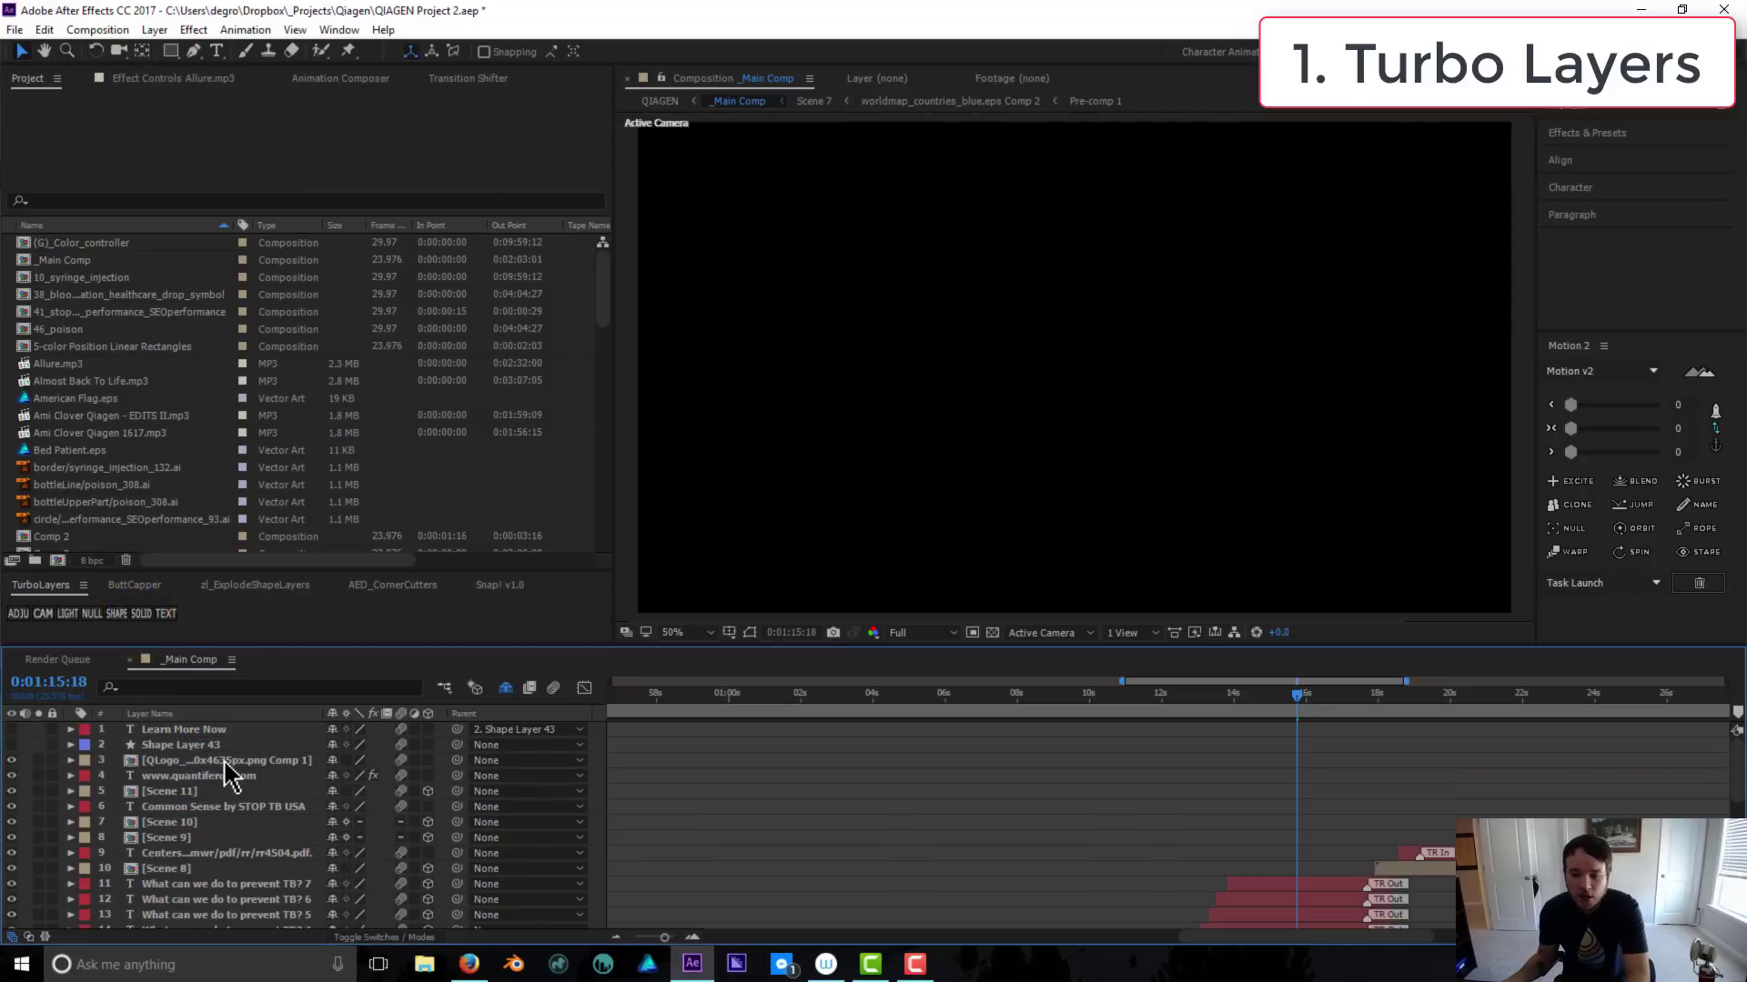
{"action": "key", "text": "Delete"}
Add a shape layer directly above the "What can we do to prevent TB? 7" layer with TurboLayers, and delete it
{"action": "scroll", "coordinate": [1178, 787], "scroll_direction": "down", "scroll_amount": 2}
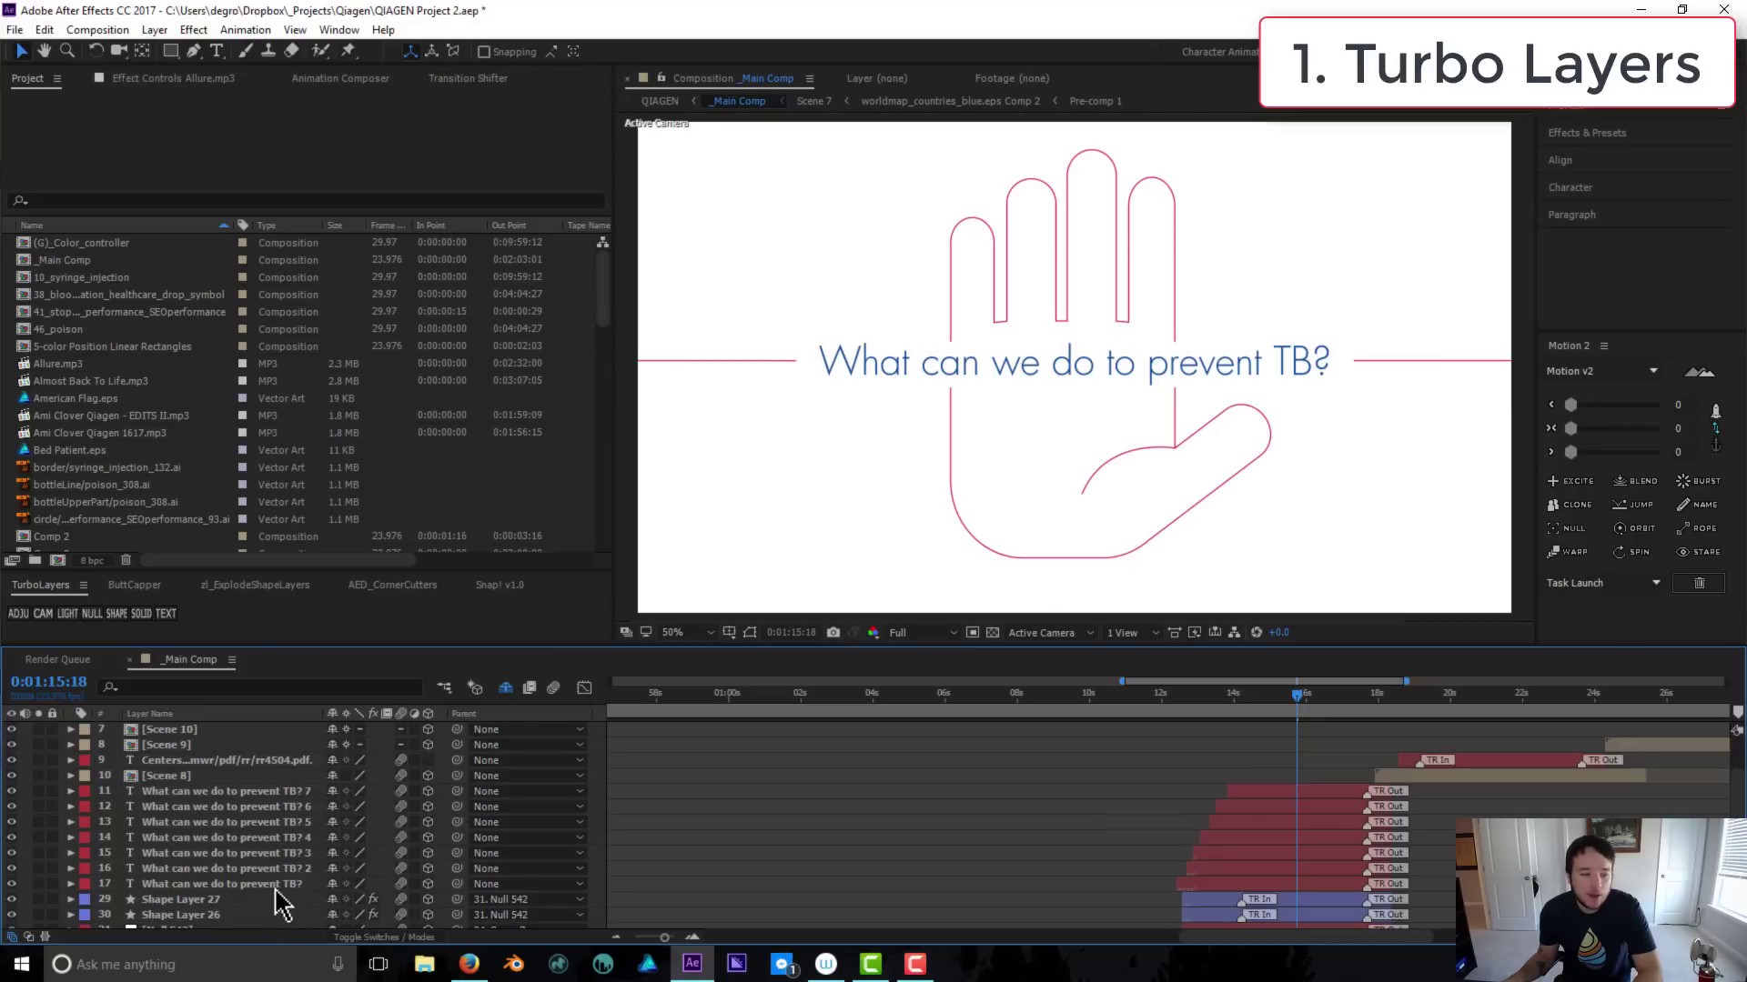
{"action": "left_click", "coordinate": [165, 777]}
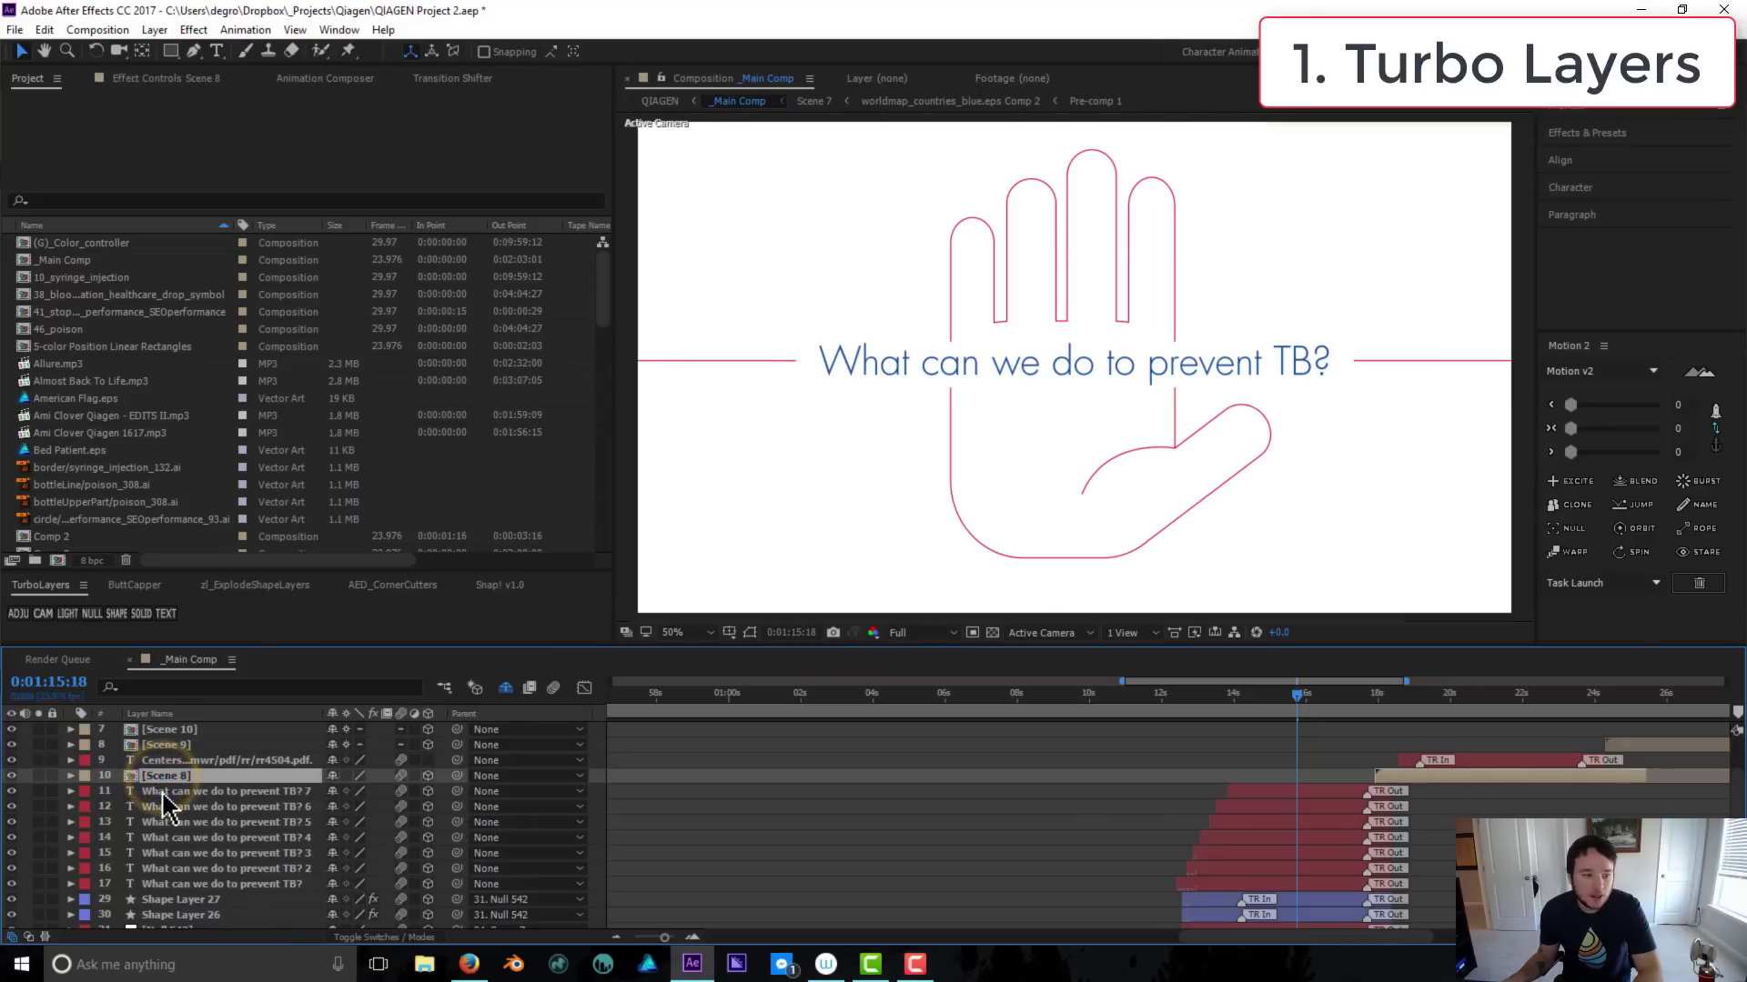
{"action": "left_click", "coordinate": [163, 793]}
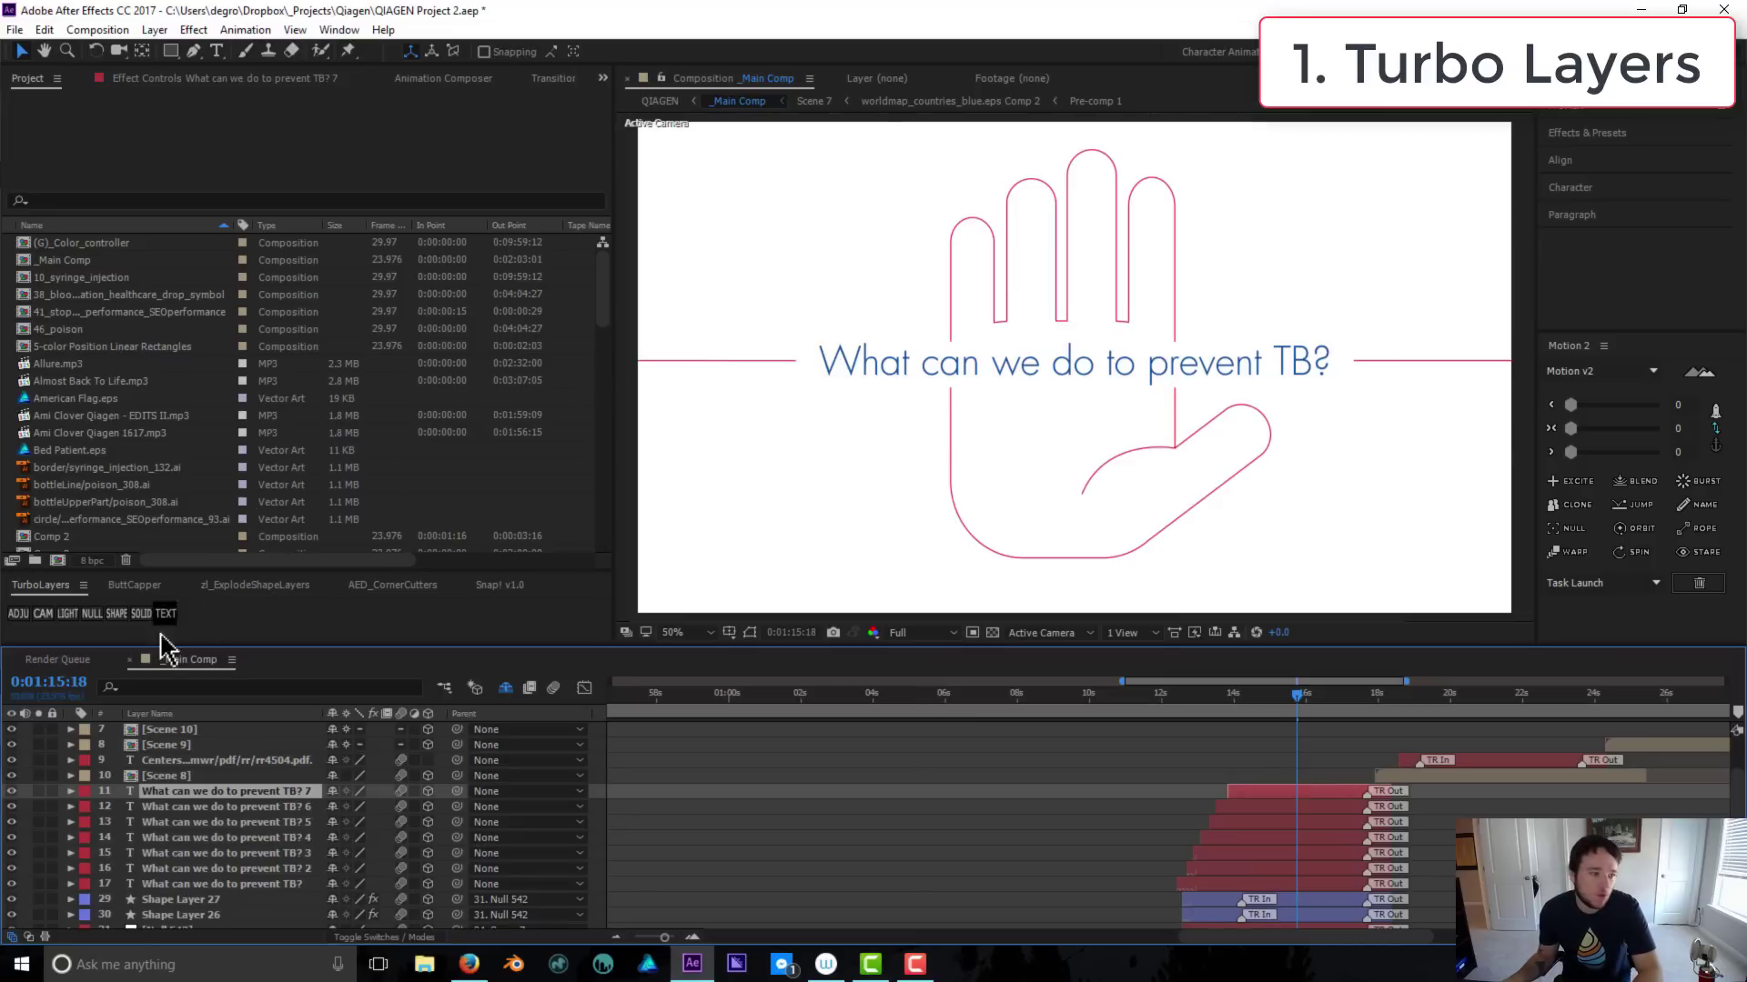
{"action": "left_click", "coordinate": [115, 614]}
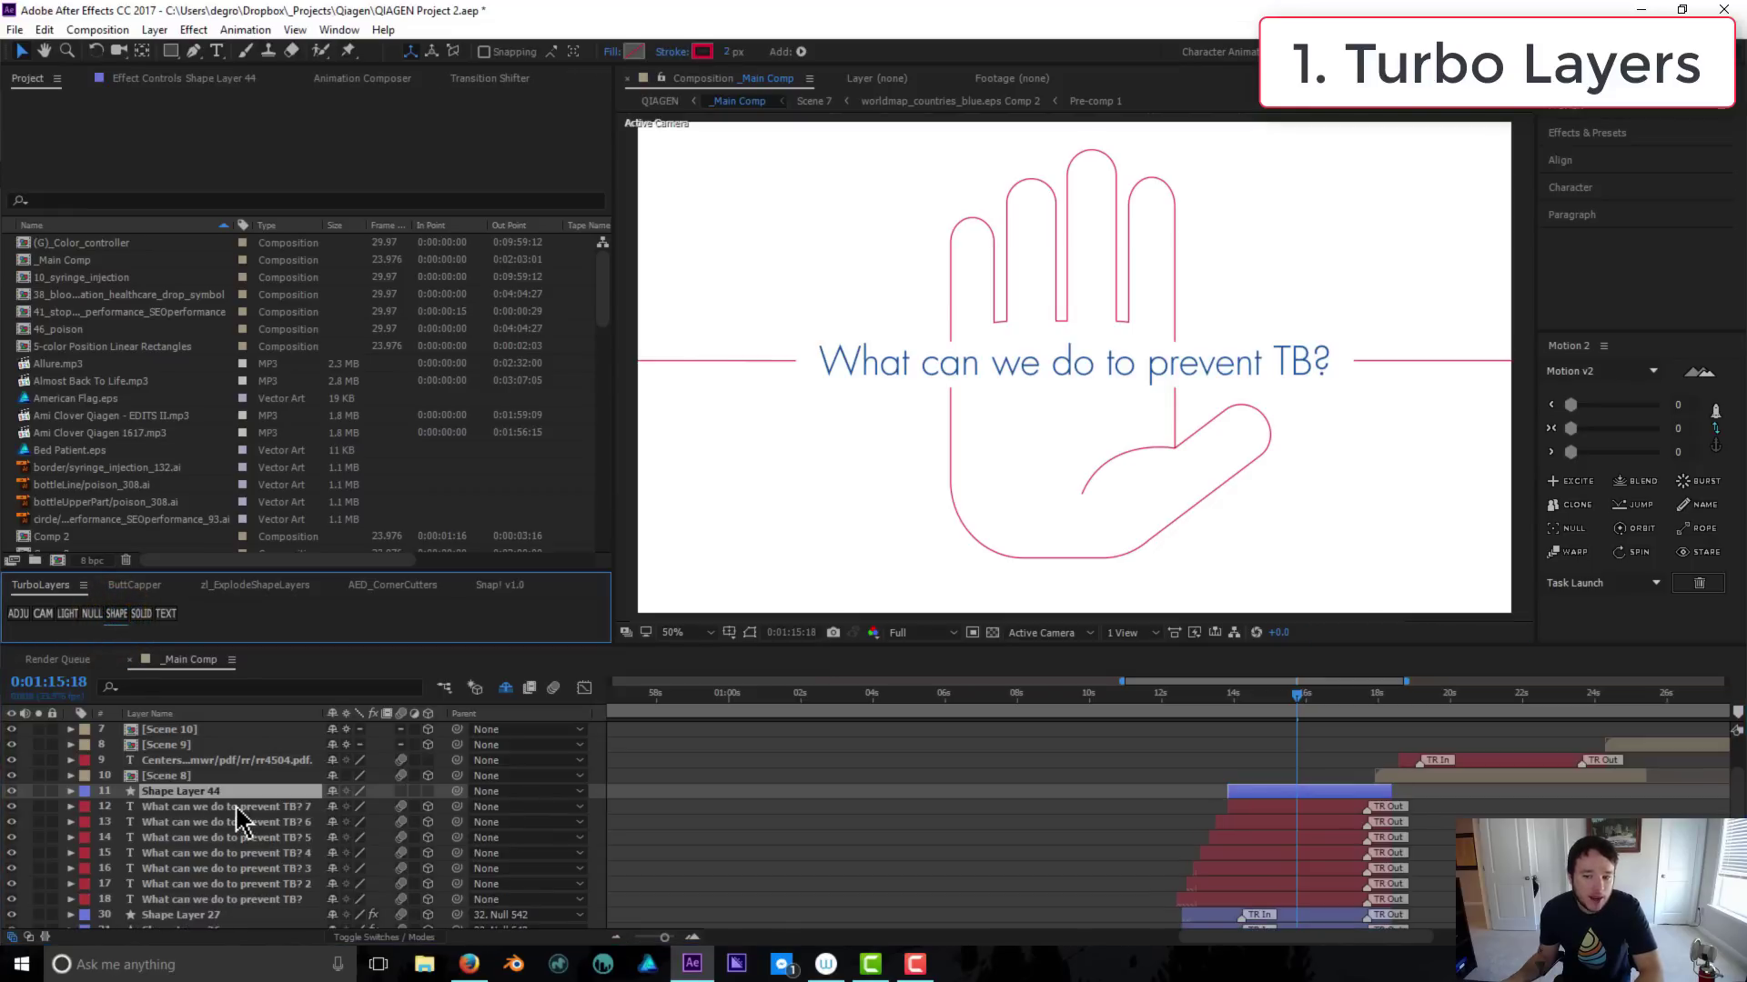
{"action": "left_click", "coordinate": [234, 795]}
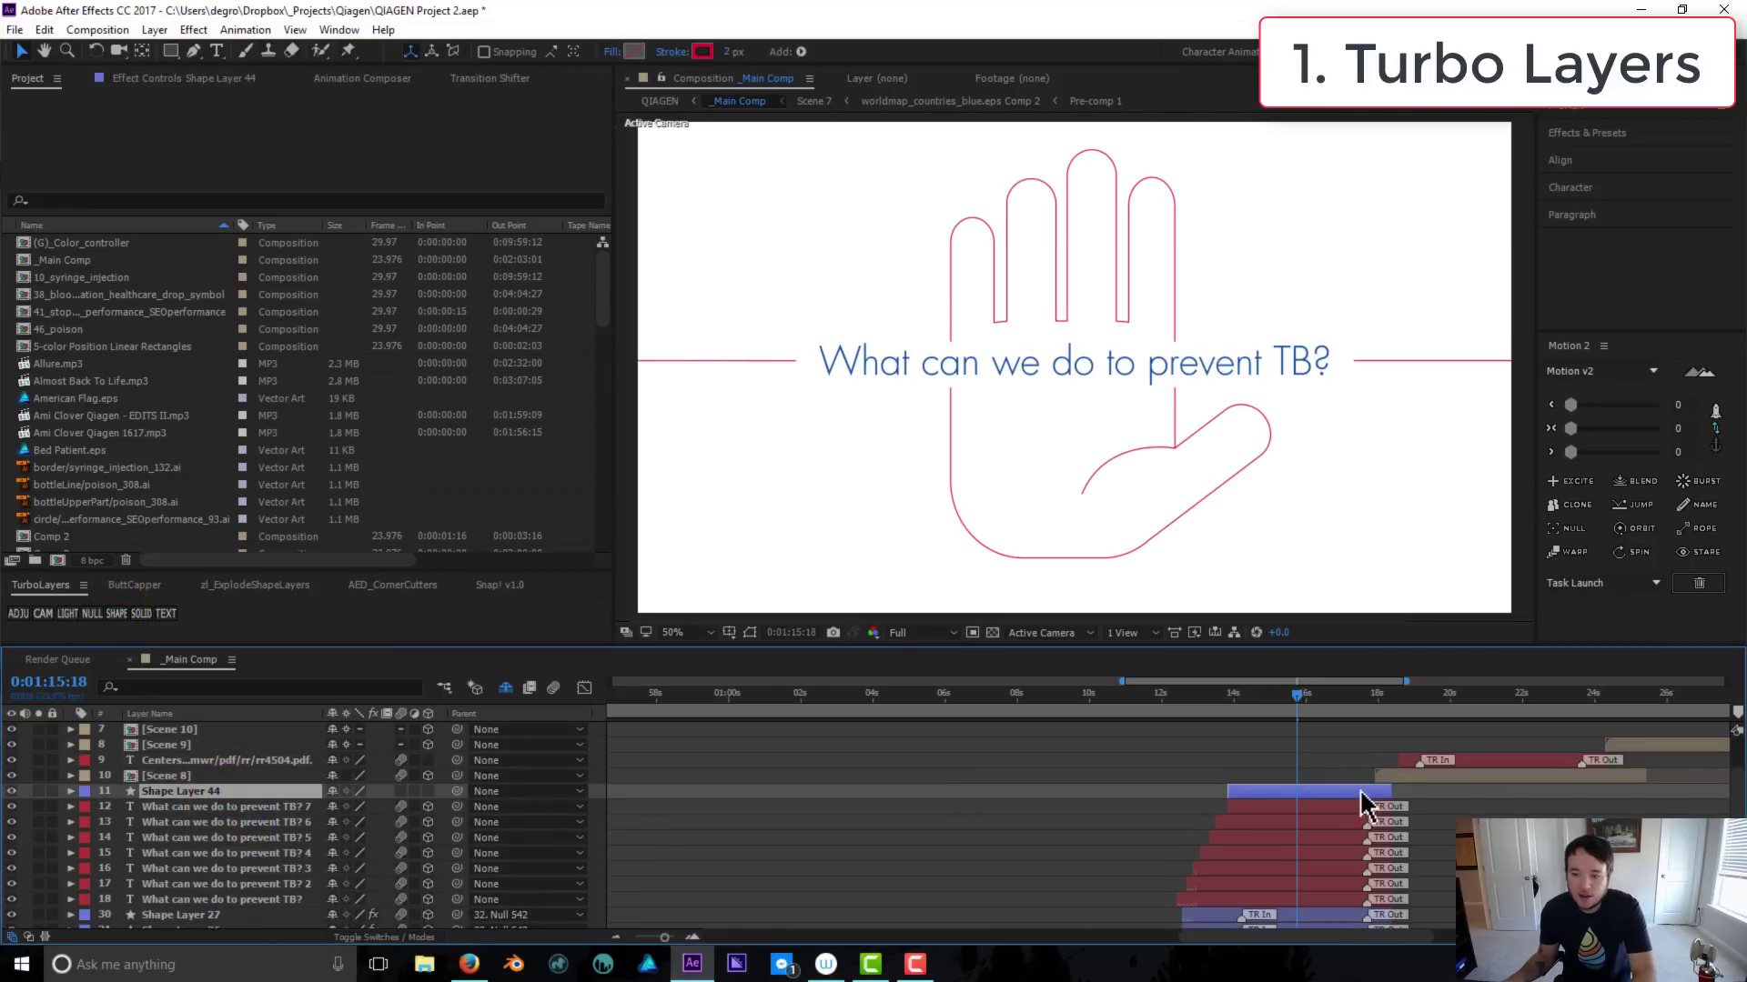
{"action": "key", "text": "Delete"}
Create a shape layer above the "What can we do to prevent TB? 7" layer with the standard new-layer command instead of TurboLayers
{"action": "left_click", "coordinate": [1274, 798]}
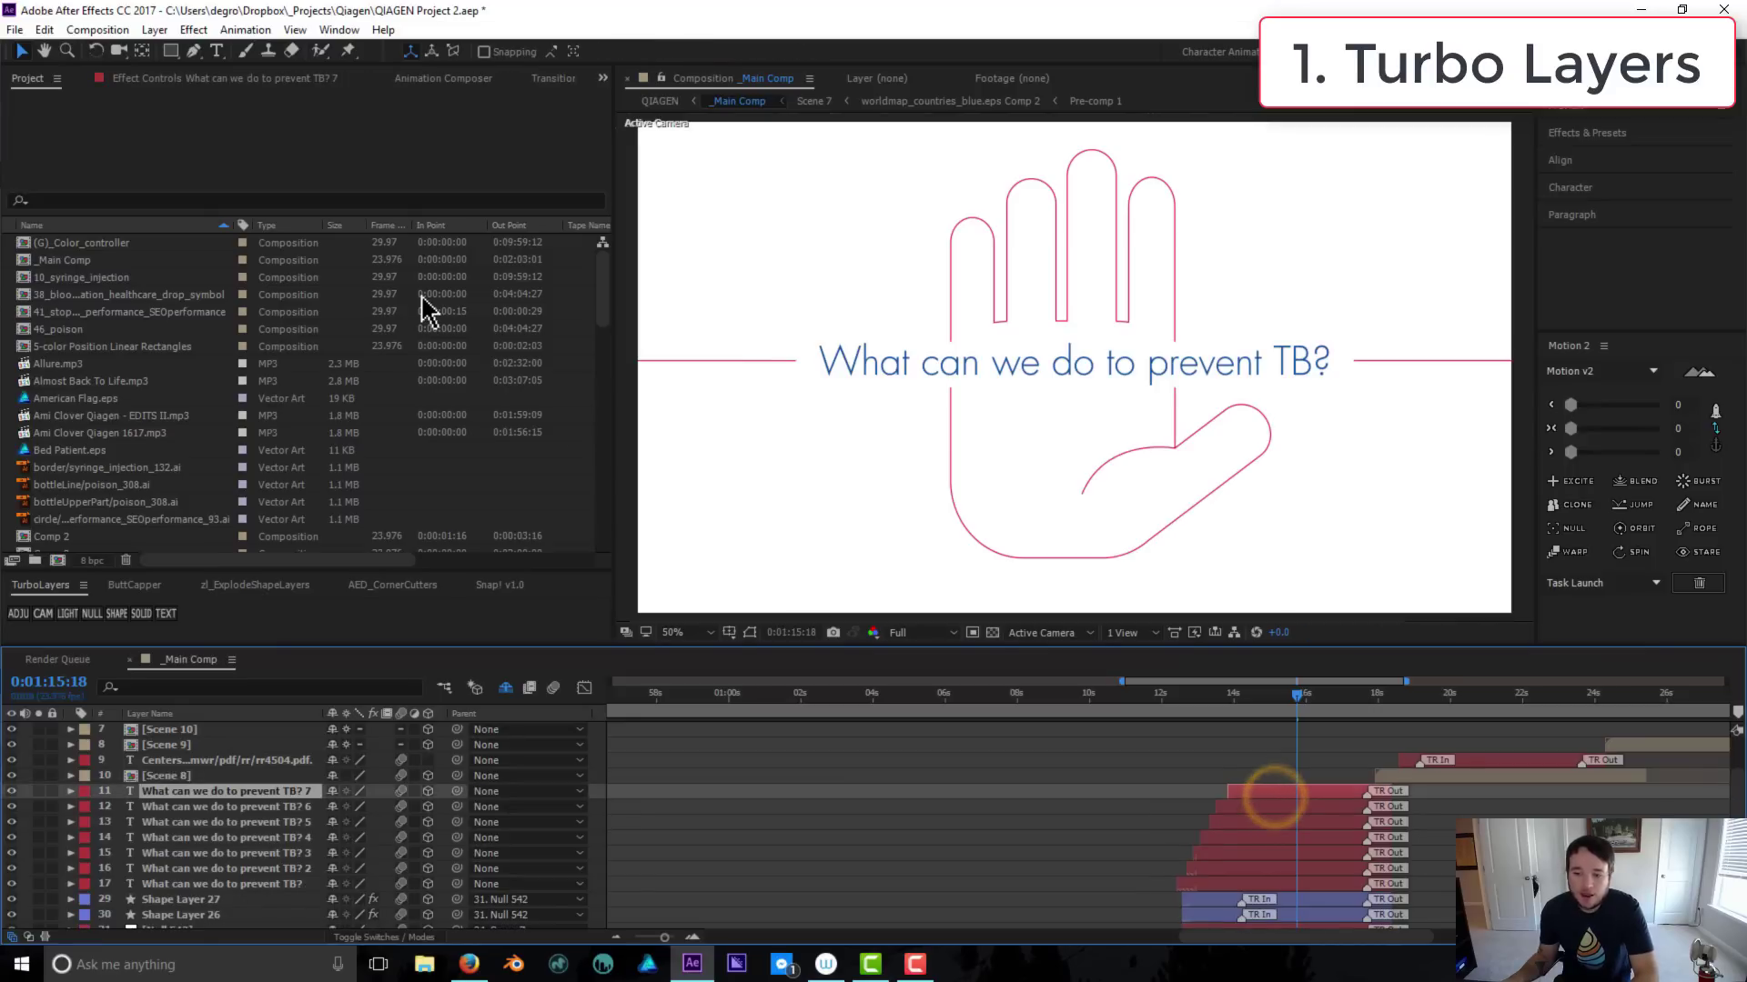
{"action": "left_click", "coordinate": [150, 31]}
{"action": "mouse_move", "coordinate": [182, 50]}
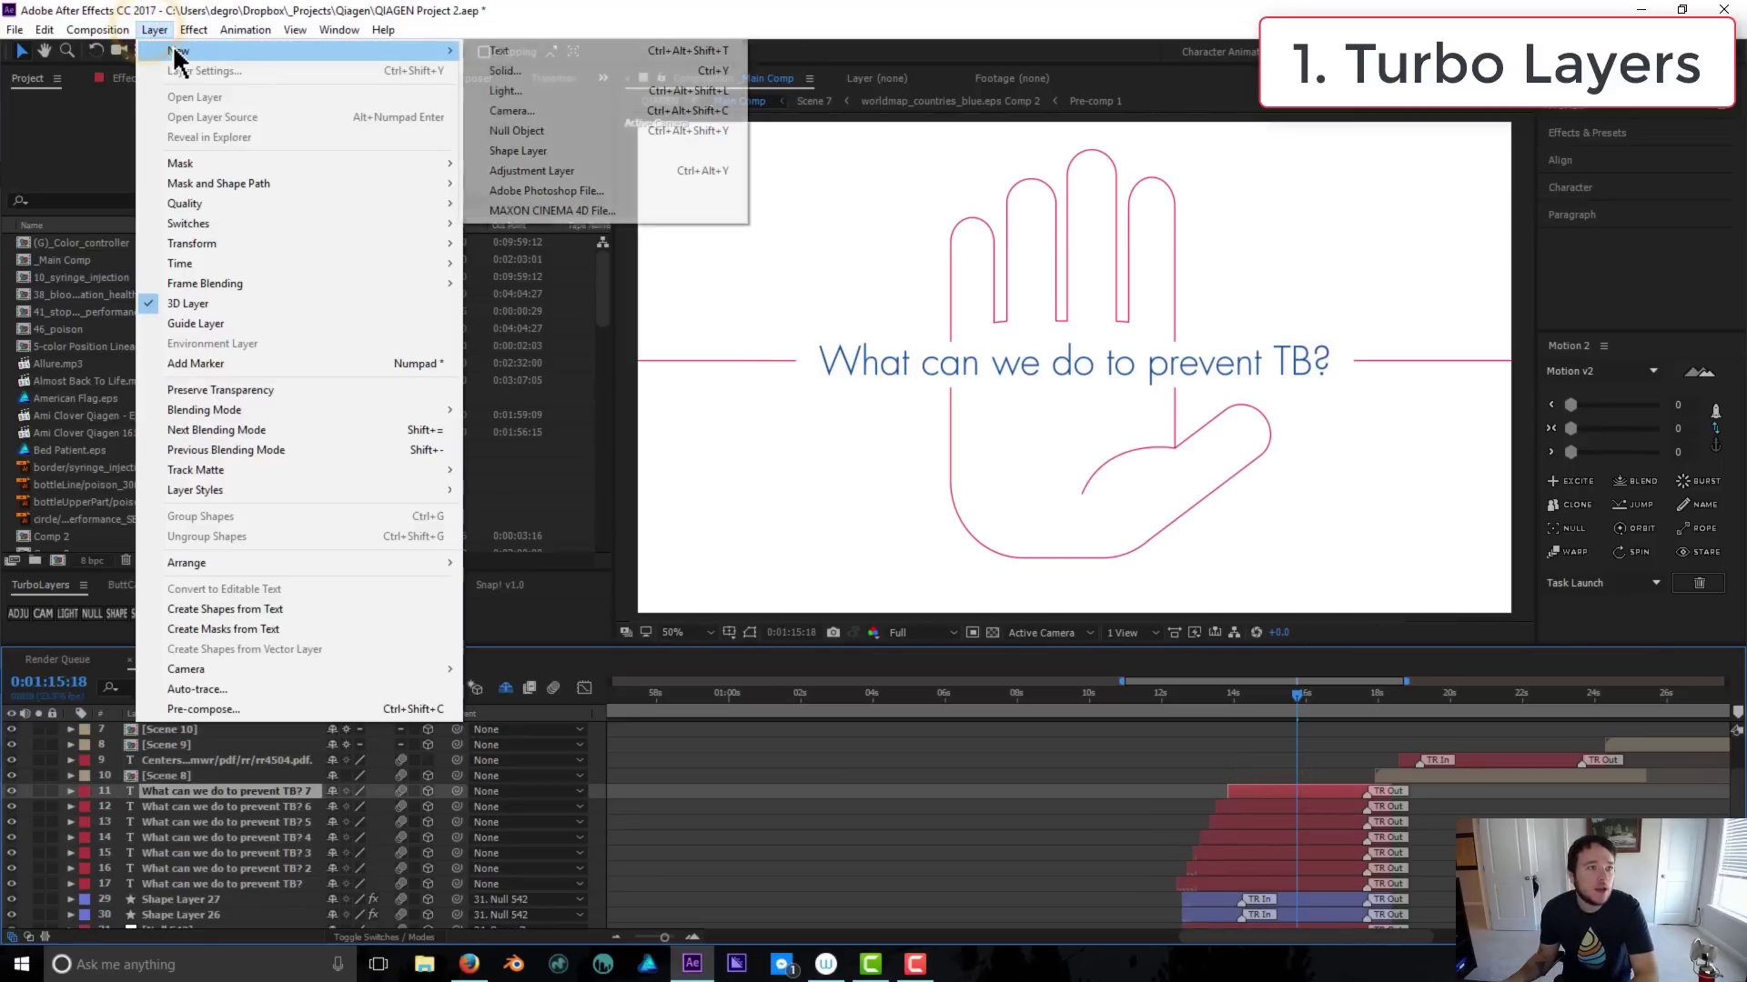
{"action": "left_click", "coordinate": [626, 152]}
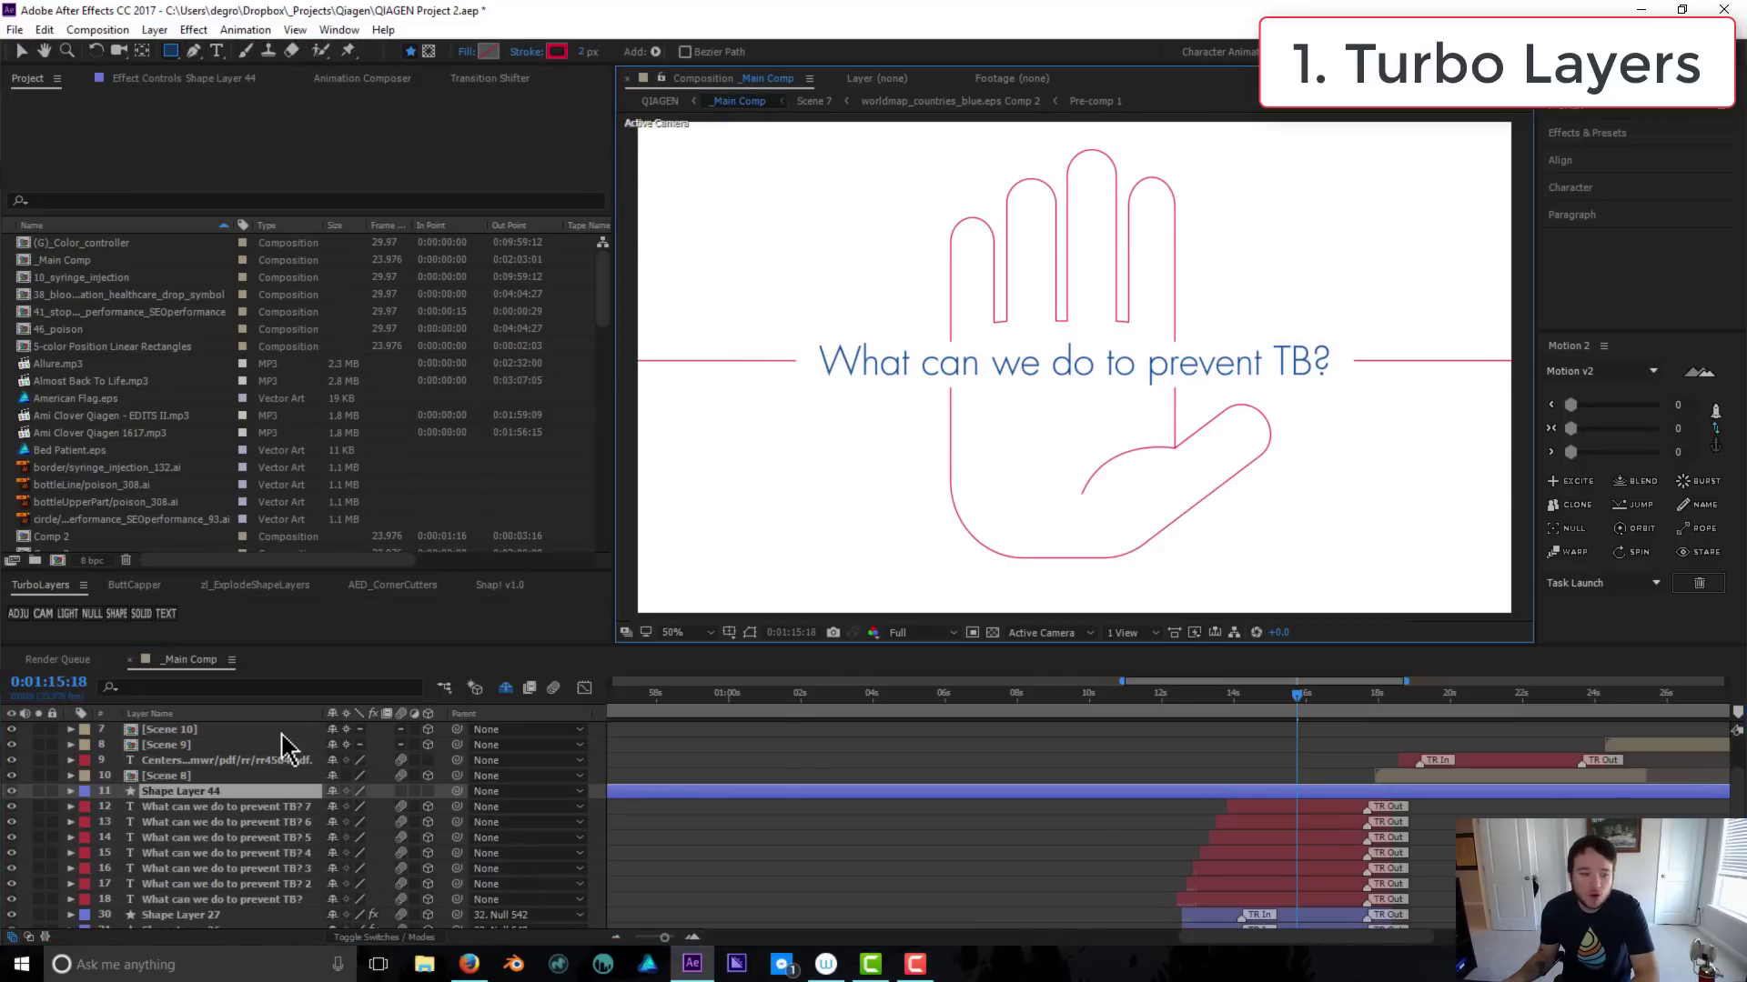
Trim the new shape layer's start and end to match the "What can we do to prevent TB? 7" layer, and delete it
{"action": "left_click", "coordinate": [168, 807]}
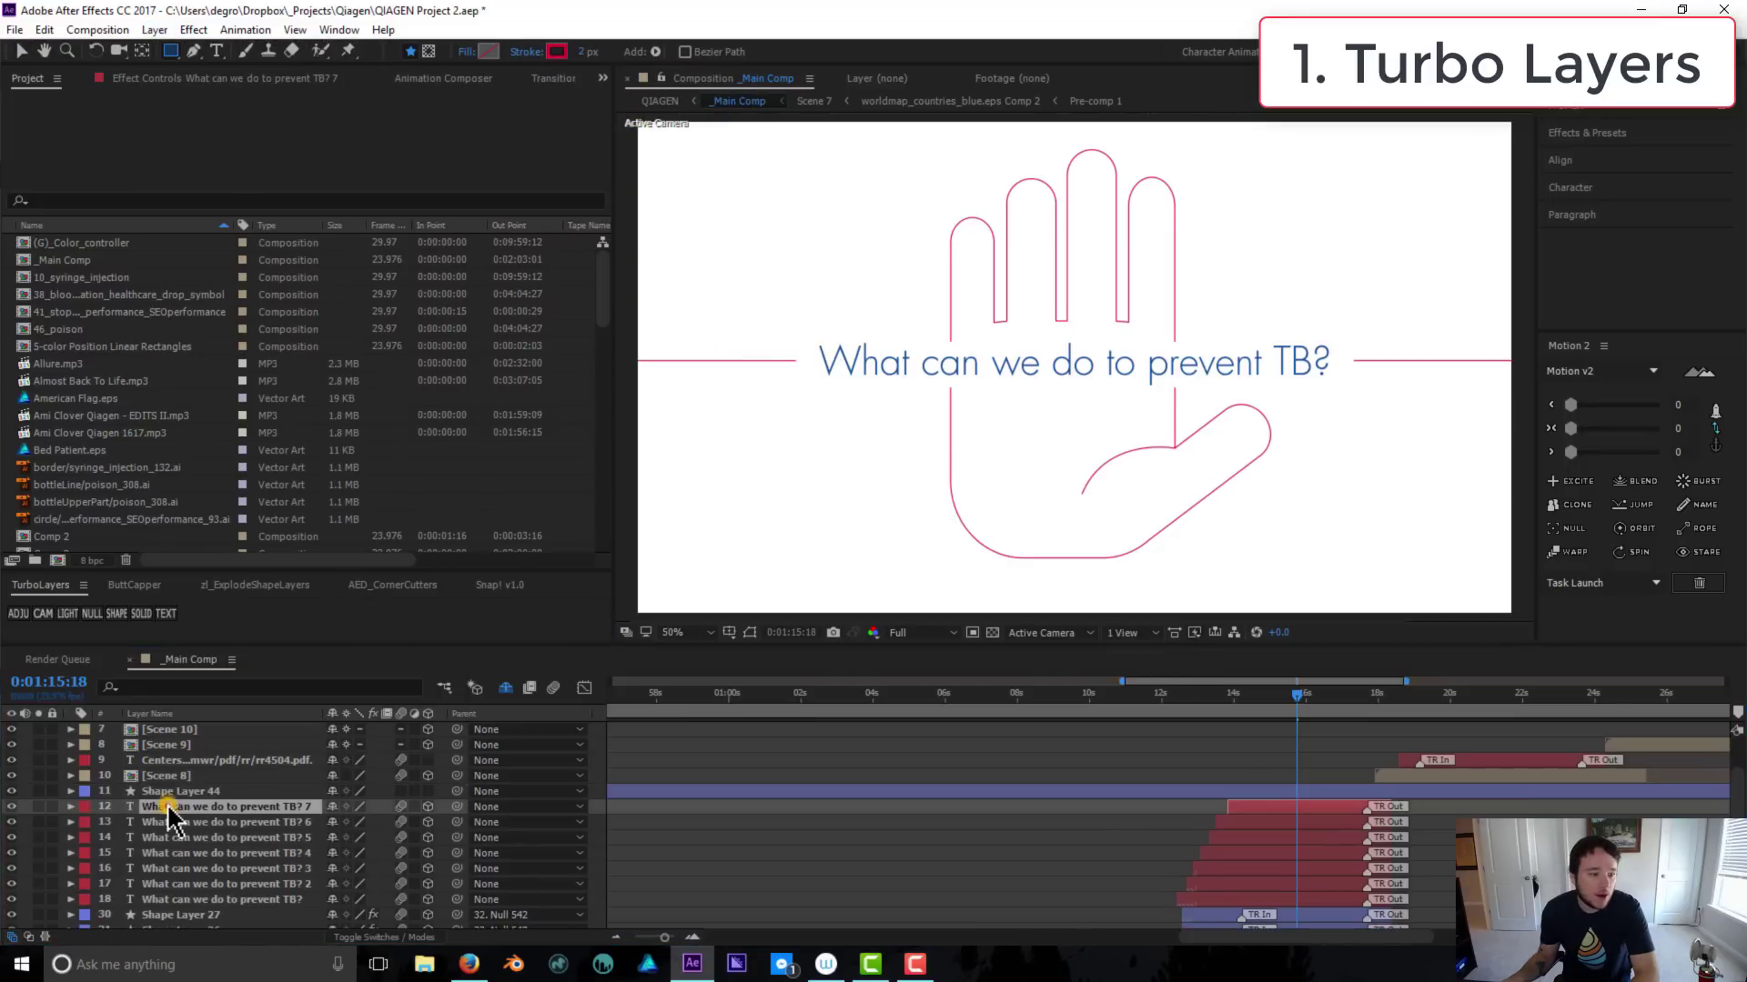
{"action": "left_click", "coordinate": [1139, 793]}
{"action": "key", "text": "alt+bracketleft"}
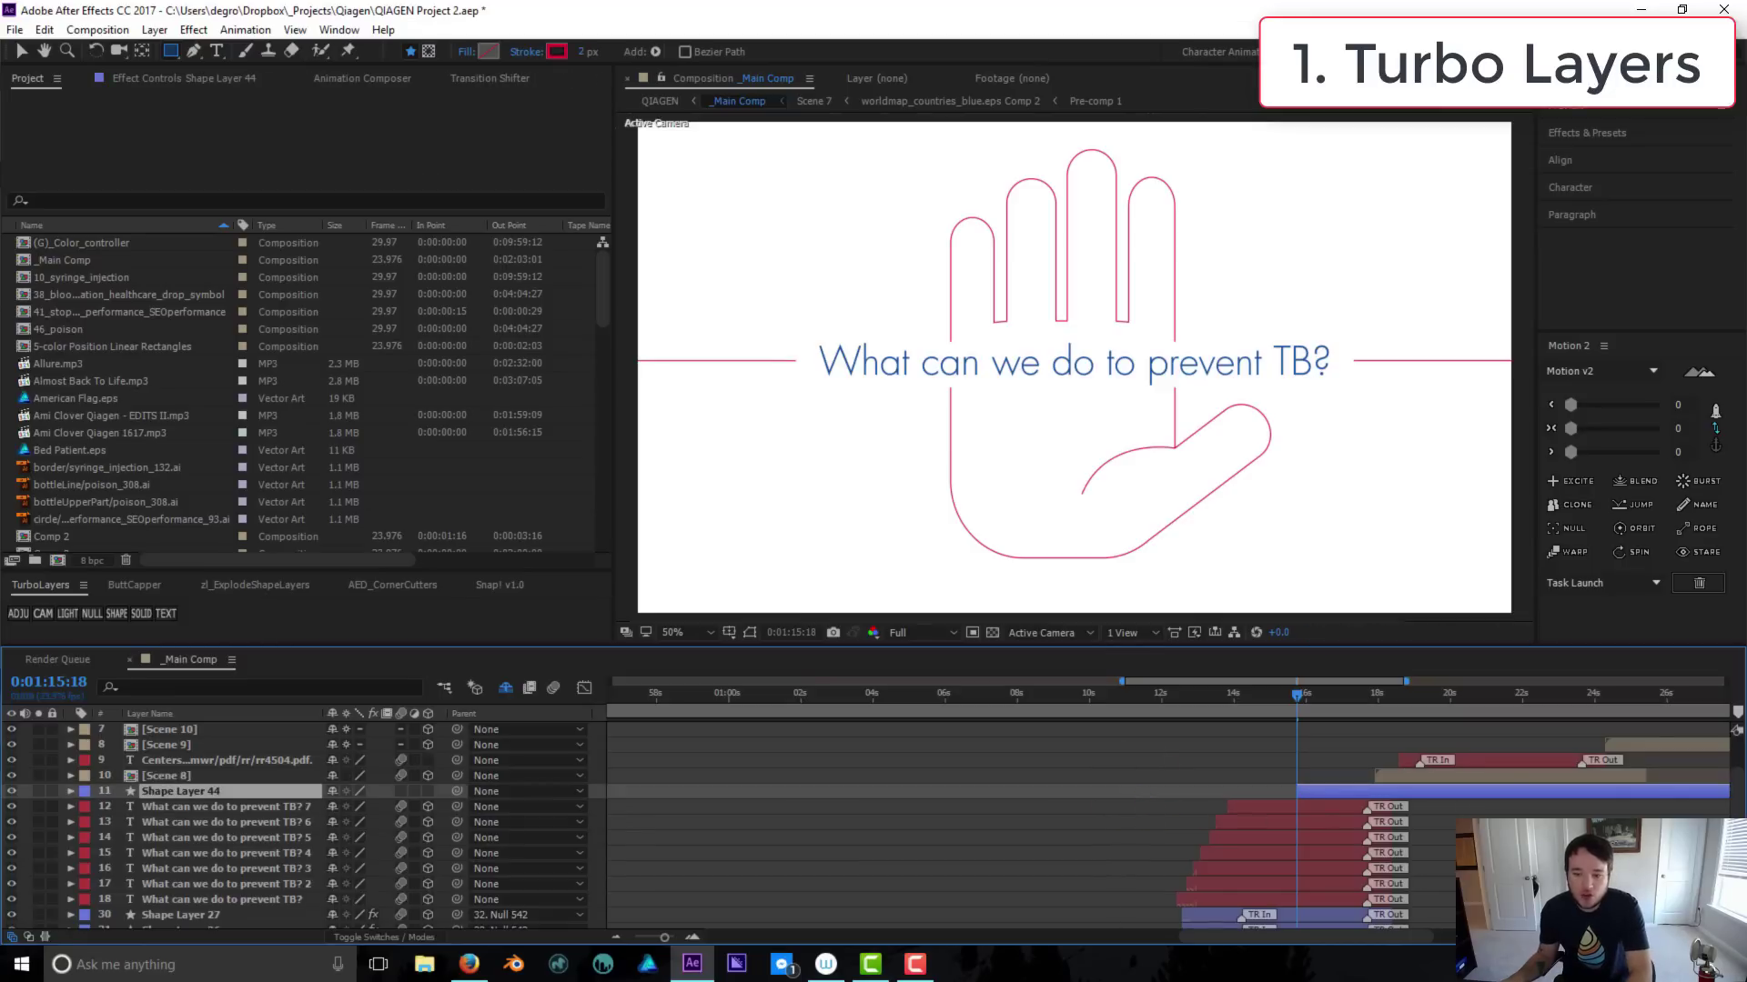
{"action": "left_click_drag", "start_coordinate": [1293, 793], "coordinate": [1389, 802]}
{"action": "key", "text": "alt+bracketright"}
{"action": "left_click", "coordinate": [1253, 757]}
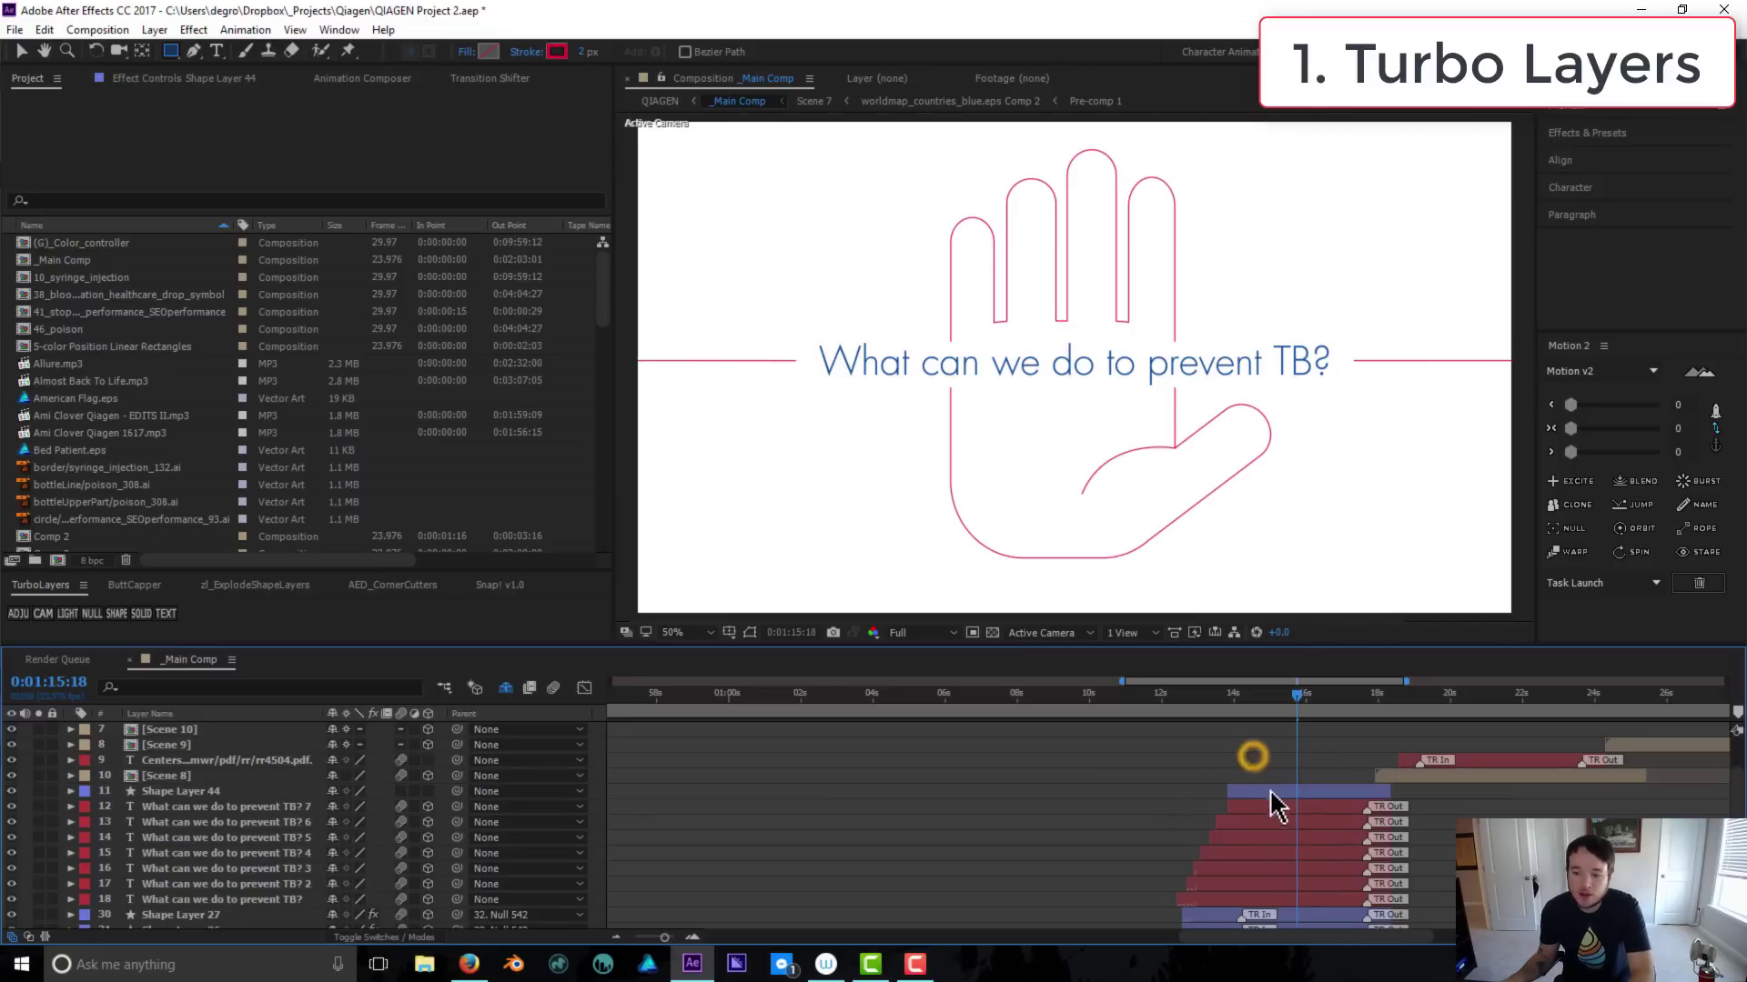
{"action": "left_click", "coordinate": [1275, 791]}
{"action": "key", "text": "Delete"}
Add a shape, a text and an adjustment layer above "What can we do to prevent TB? 7" with TurboLayers, and delete all three
{"action": "left_click", "coordinate": [1265, 792]}
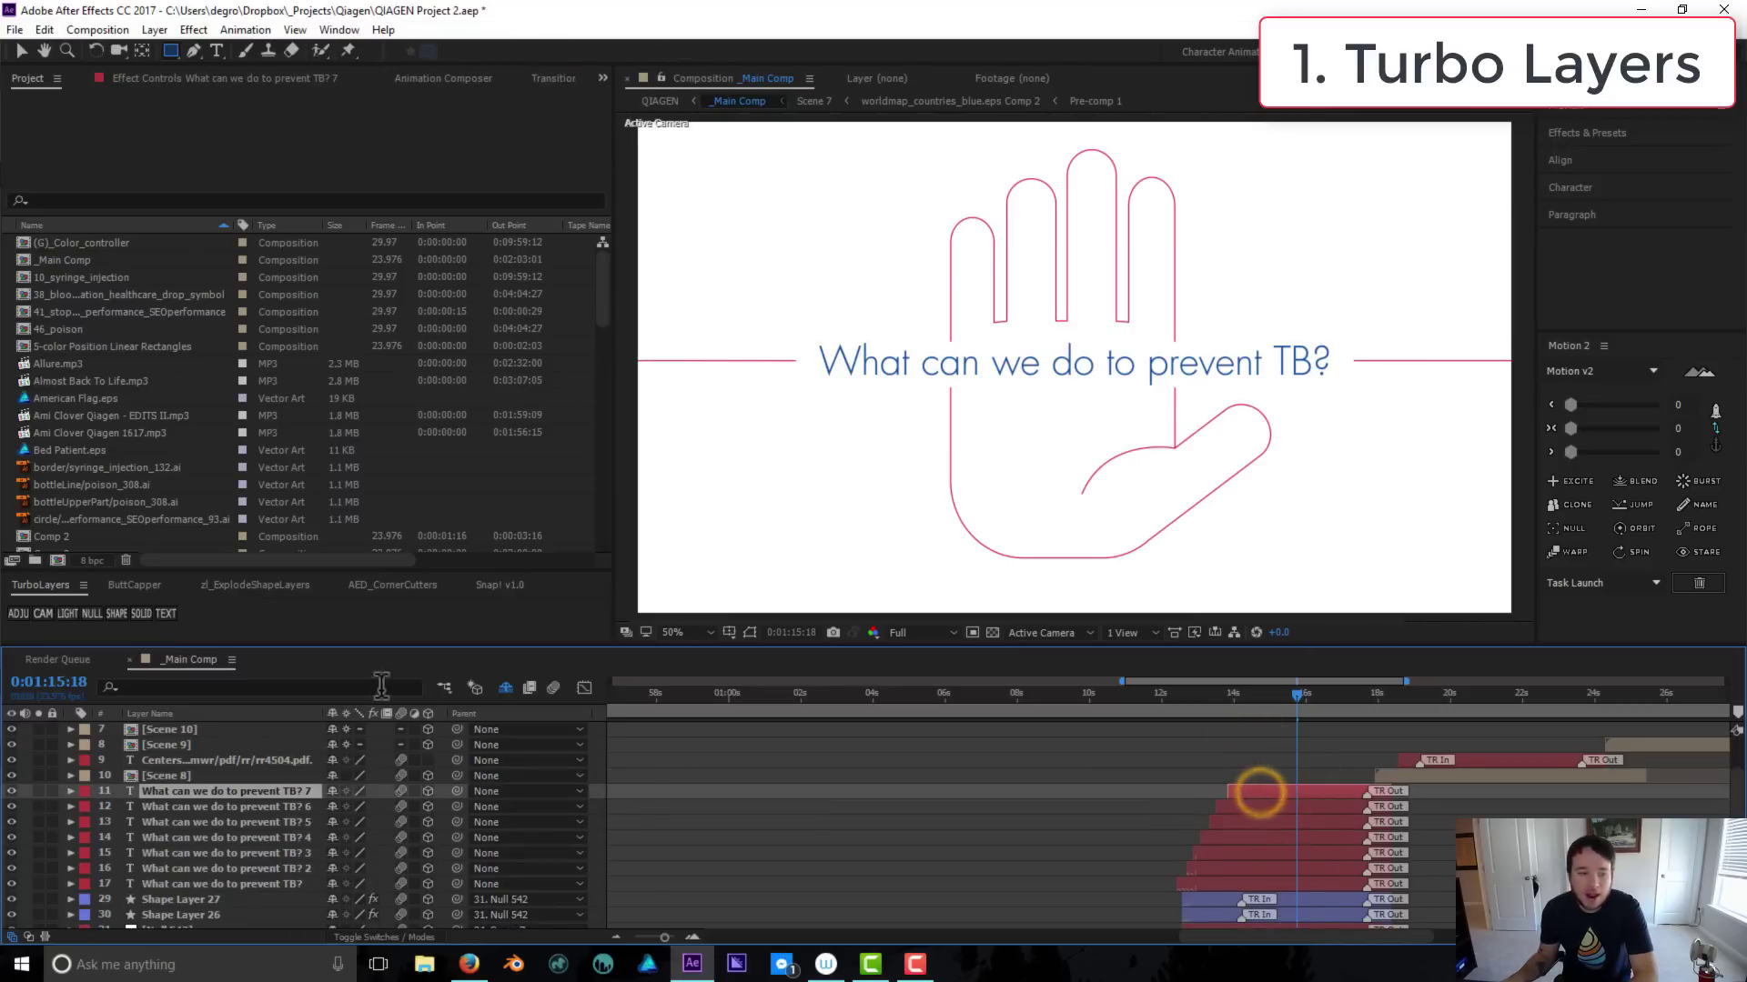
{"action": "left_click", "coordinate": [116, 614]}
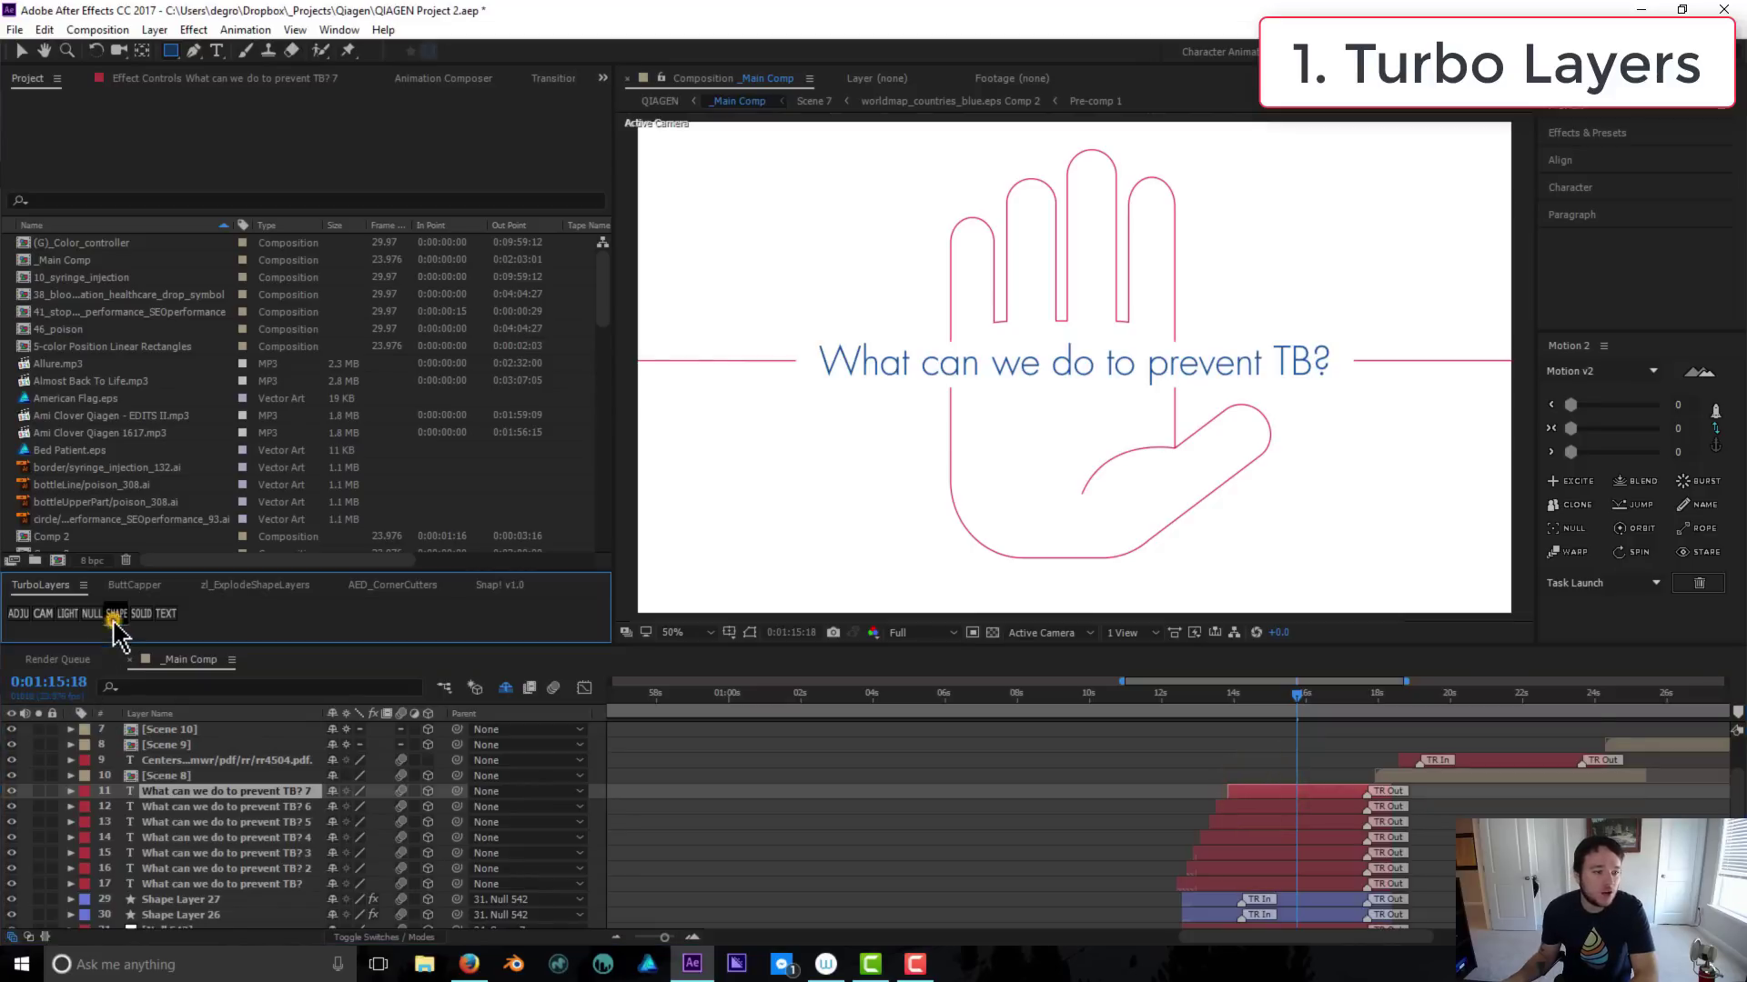
{"action": "left_click", "coordinate": [164, 617]}
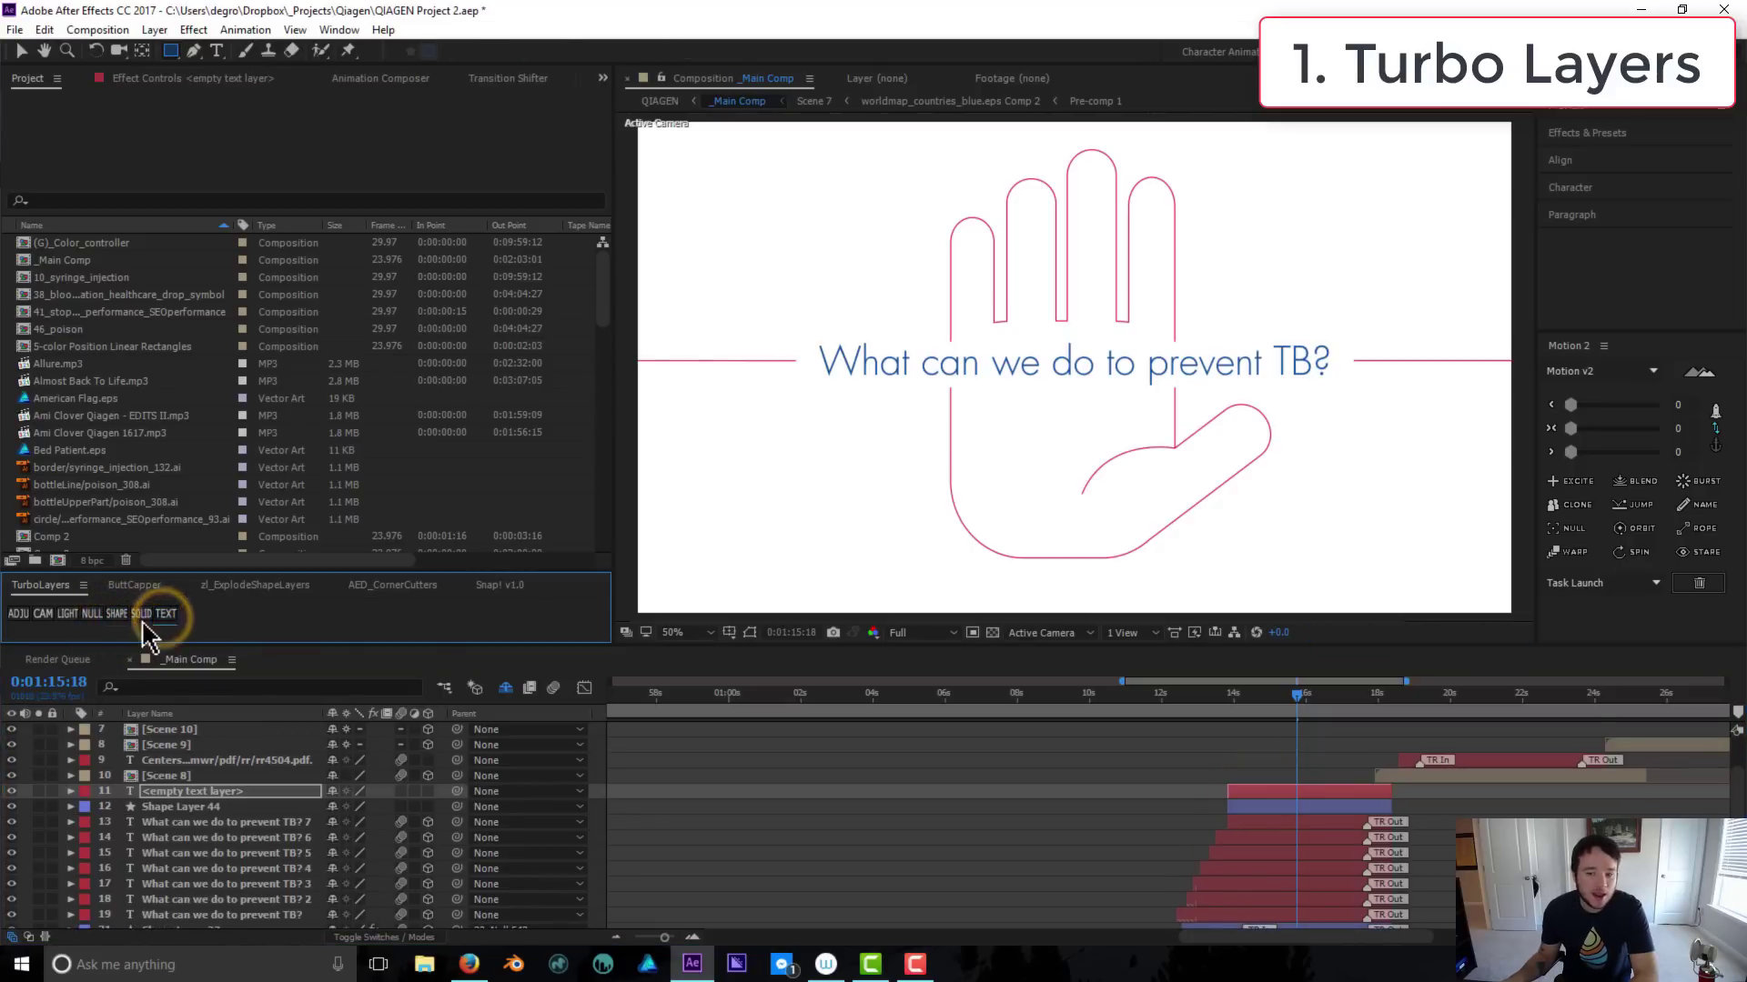
{"action": "left_click", "coordinate": [16, 614]}
{"action": "left_click", "coordinate": [1064, 755]}
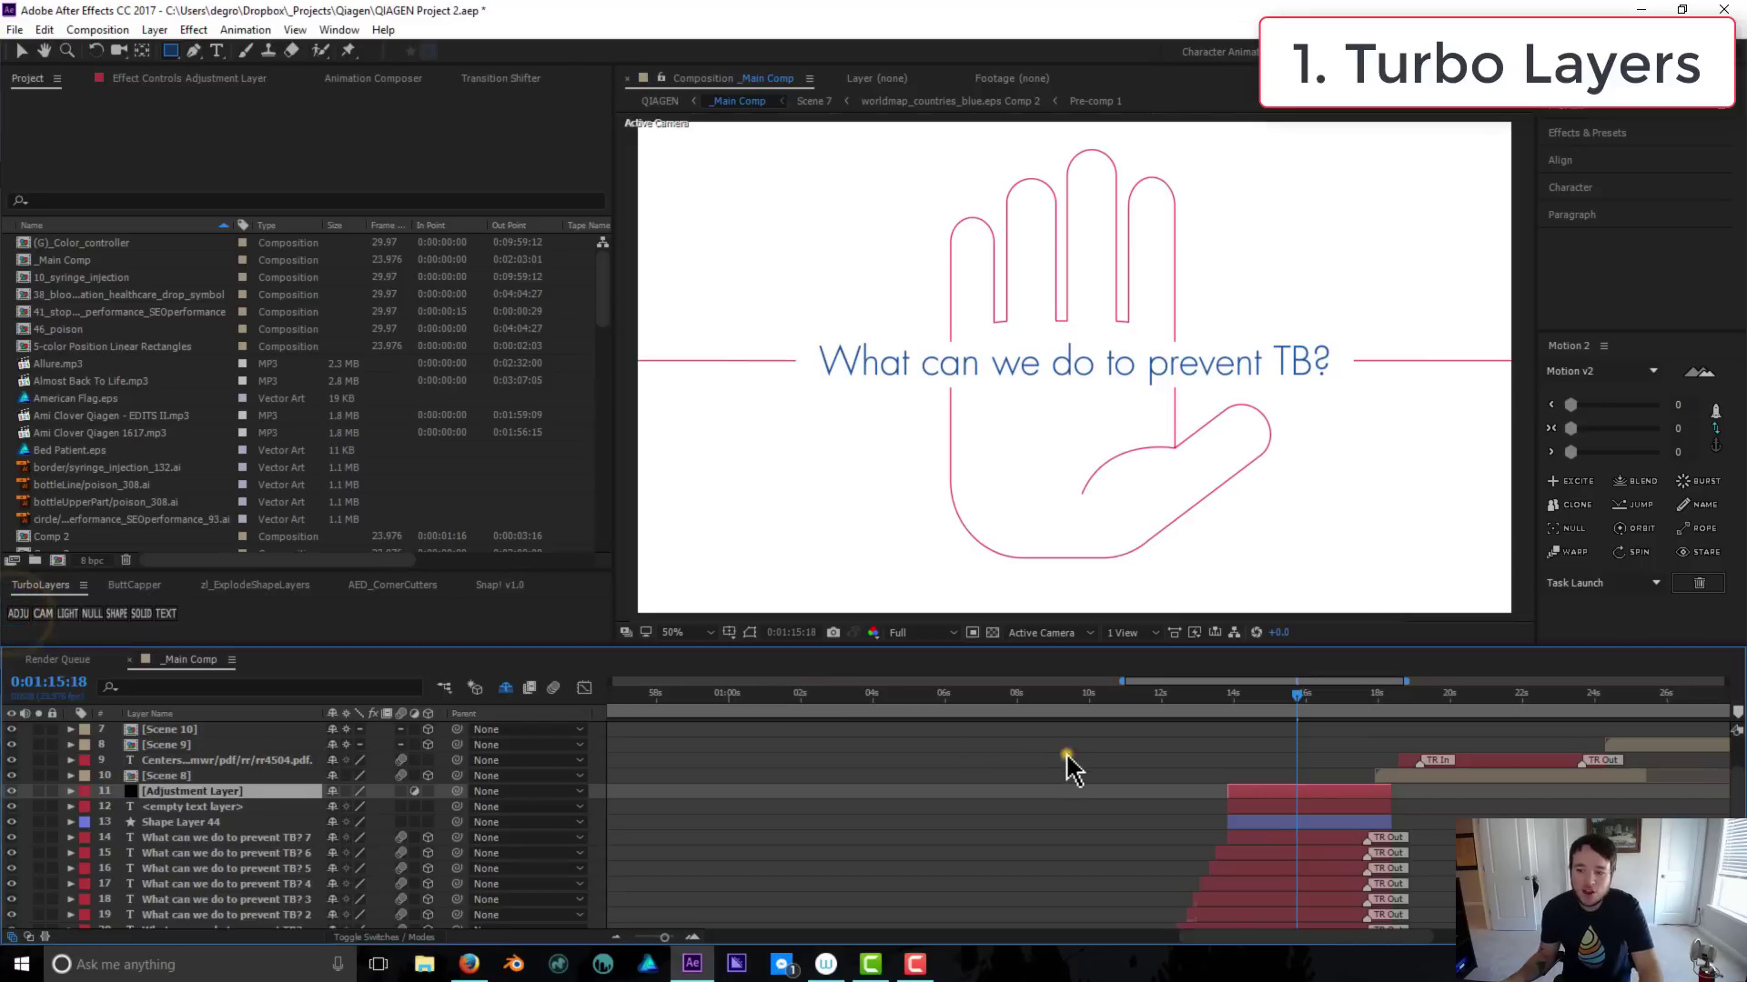
{"action": "left_click", "coordinate": [1260, 791]}
{"action": "left_click", "coordinate": [1262, 823], "text": "shift"}
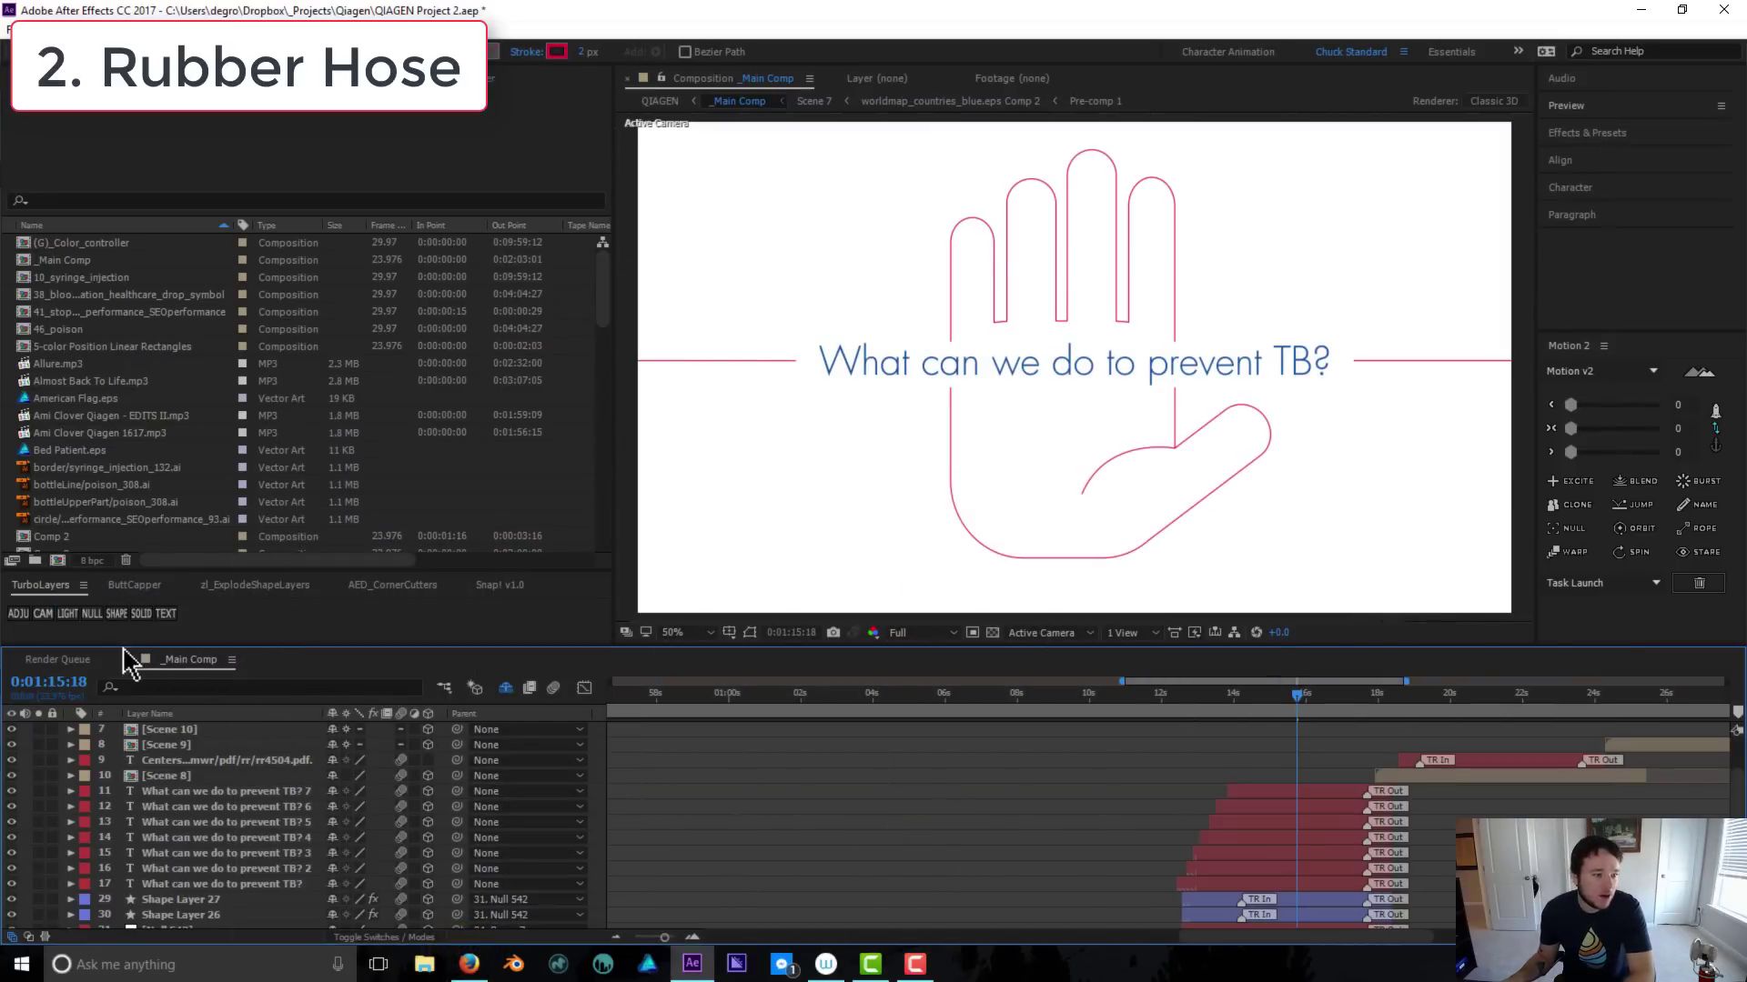
Create a new composition, accepting the settings and name offered
{"action": "left_click", "coordinate": [57, 560]}
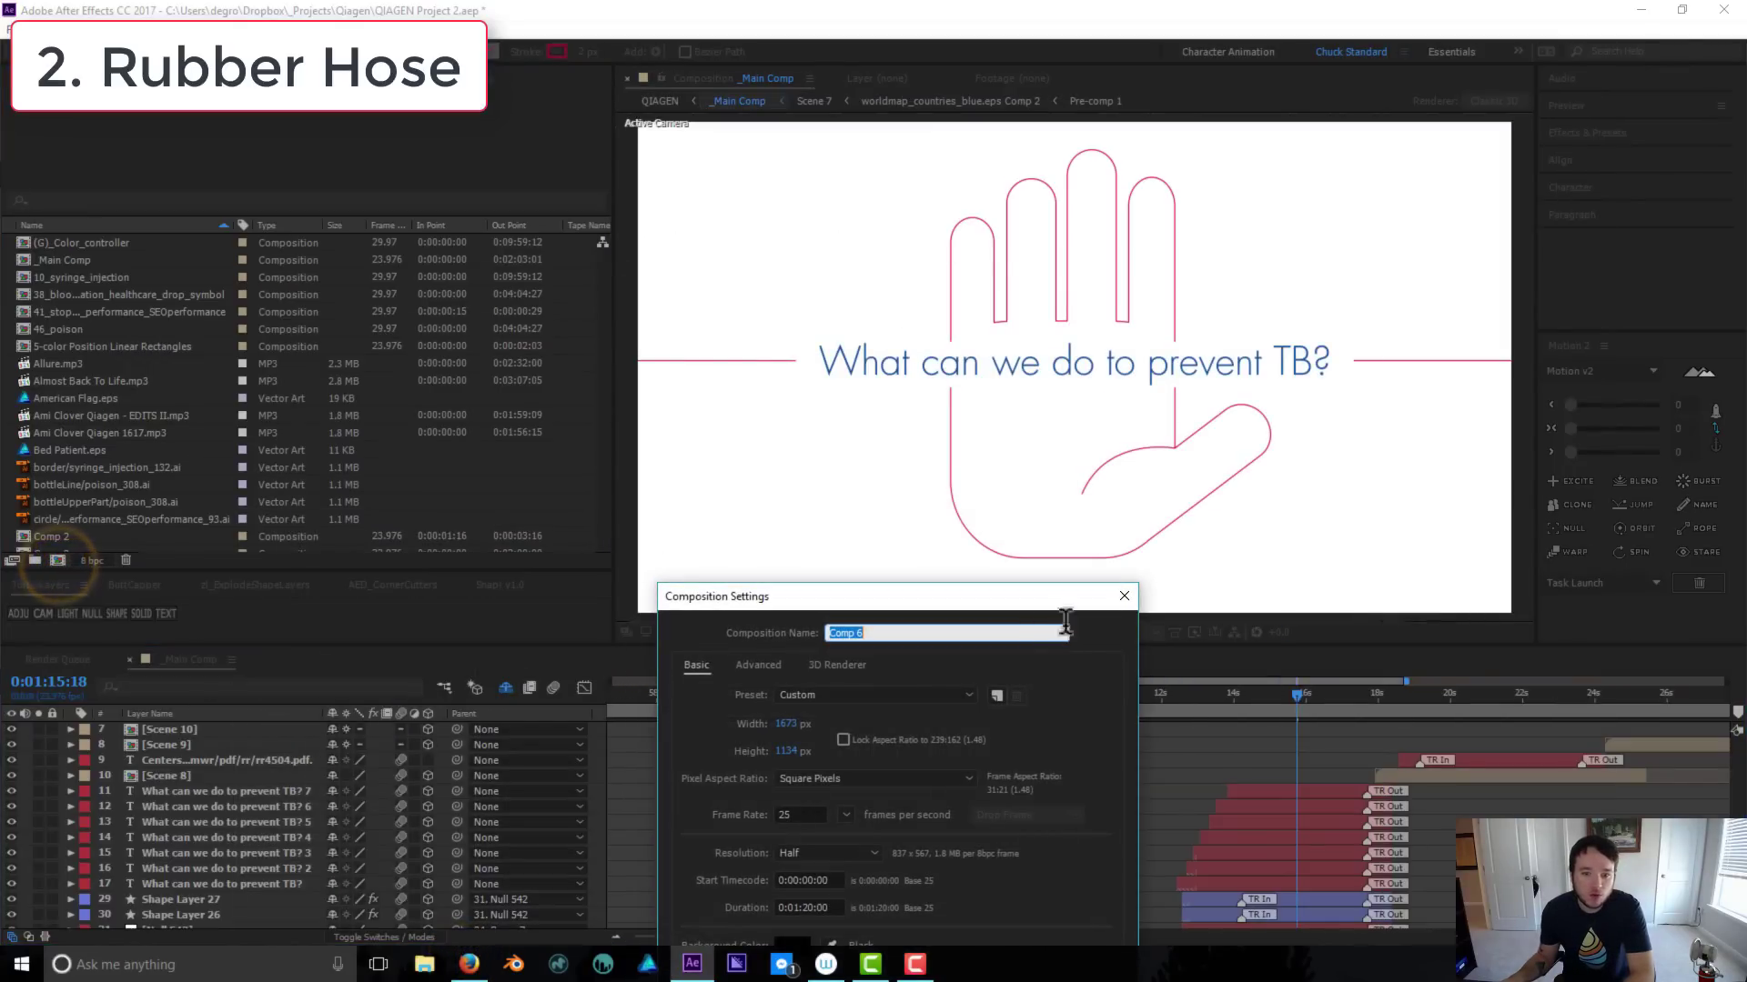
{"action": "left_click_drag", "start_coordinate": [1044, 602], "coordinate": [1083, 205]}
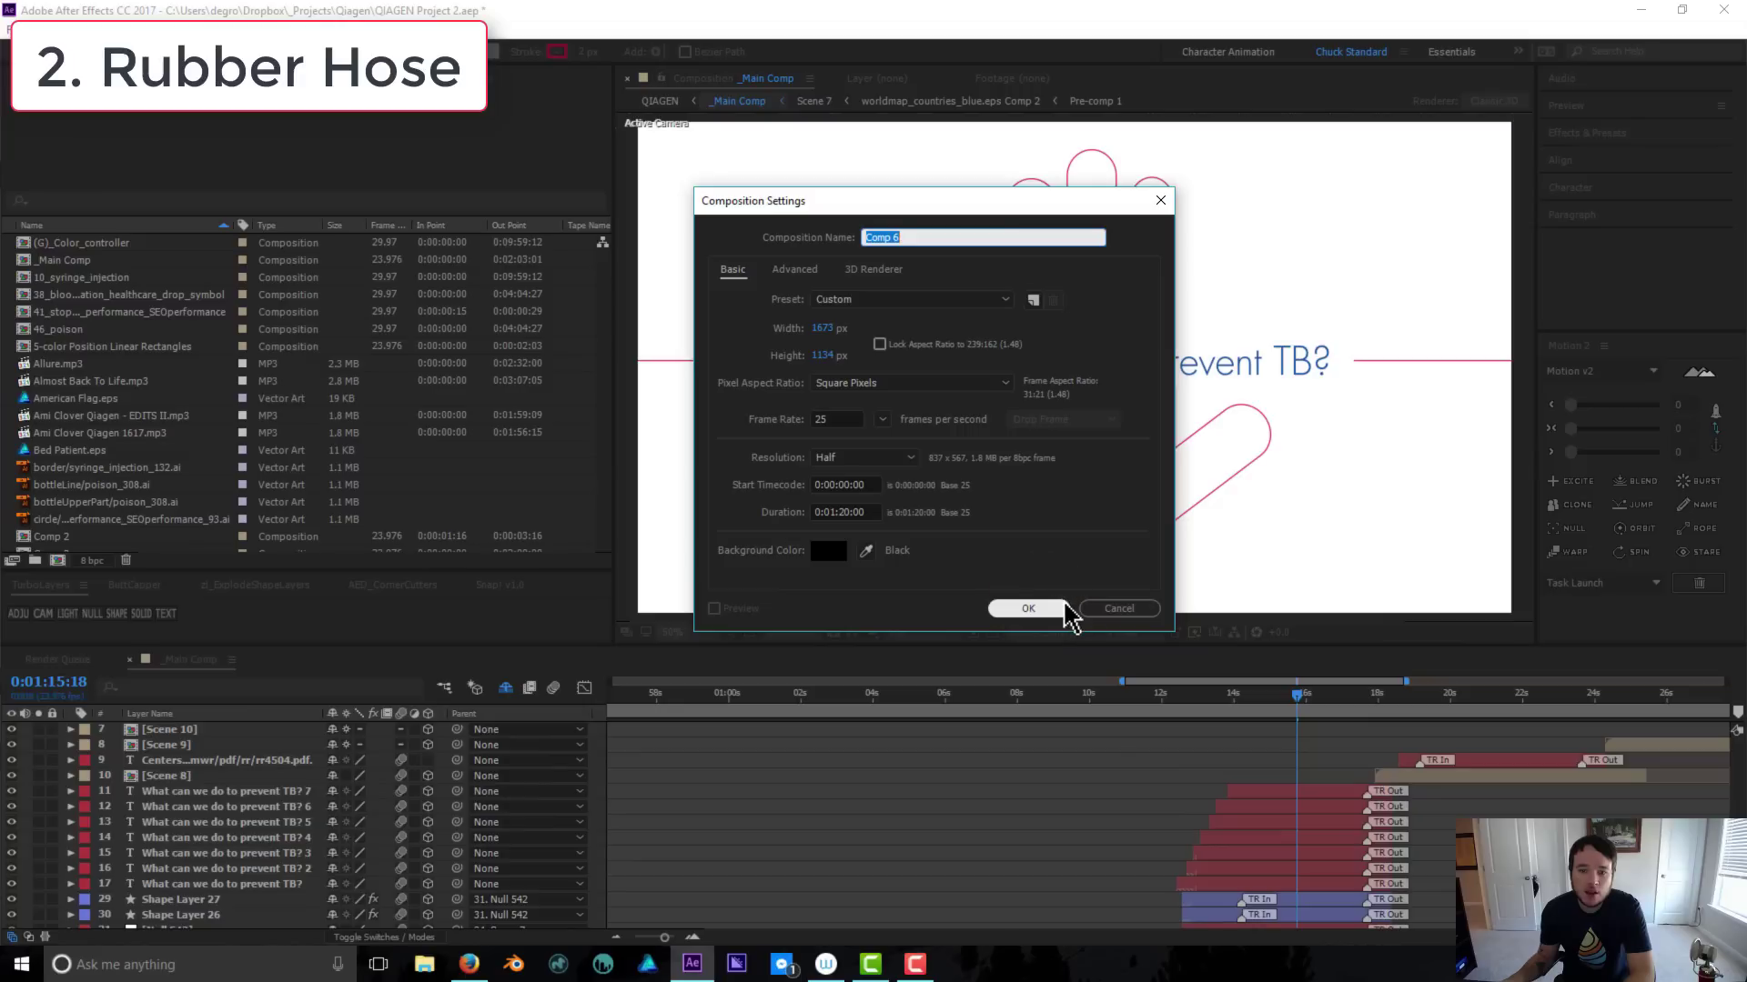
{"action": "left_click", "coordinate": [1063, 610]}
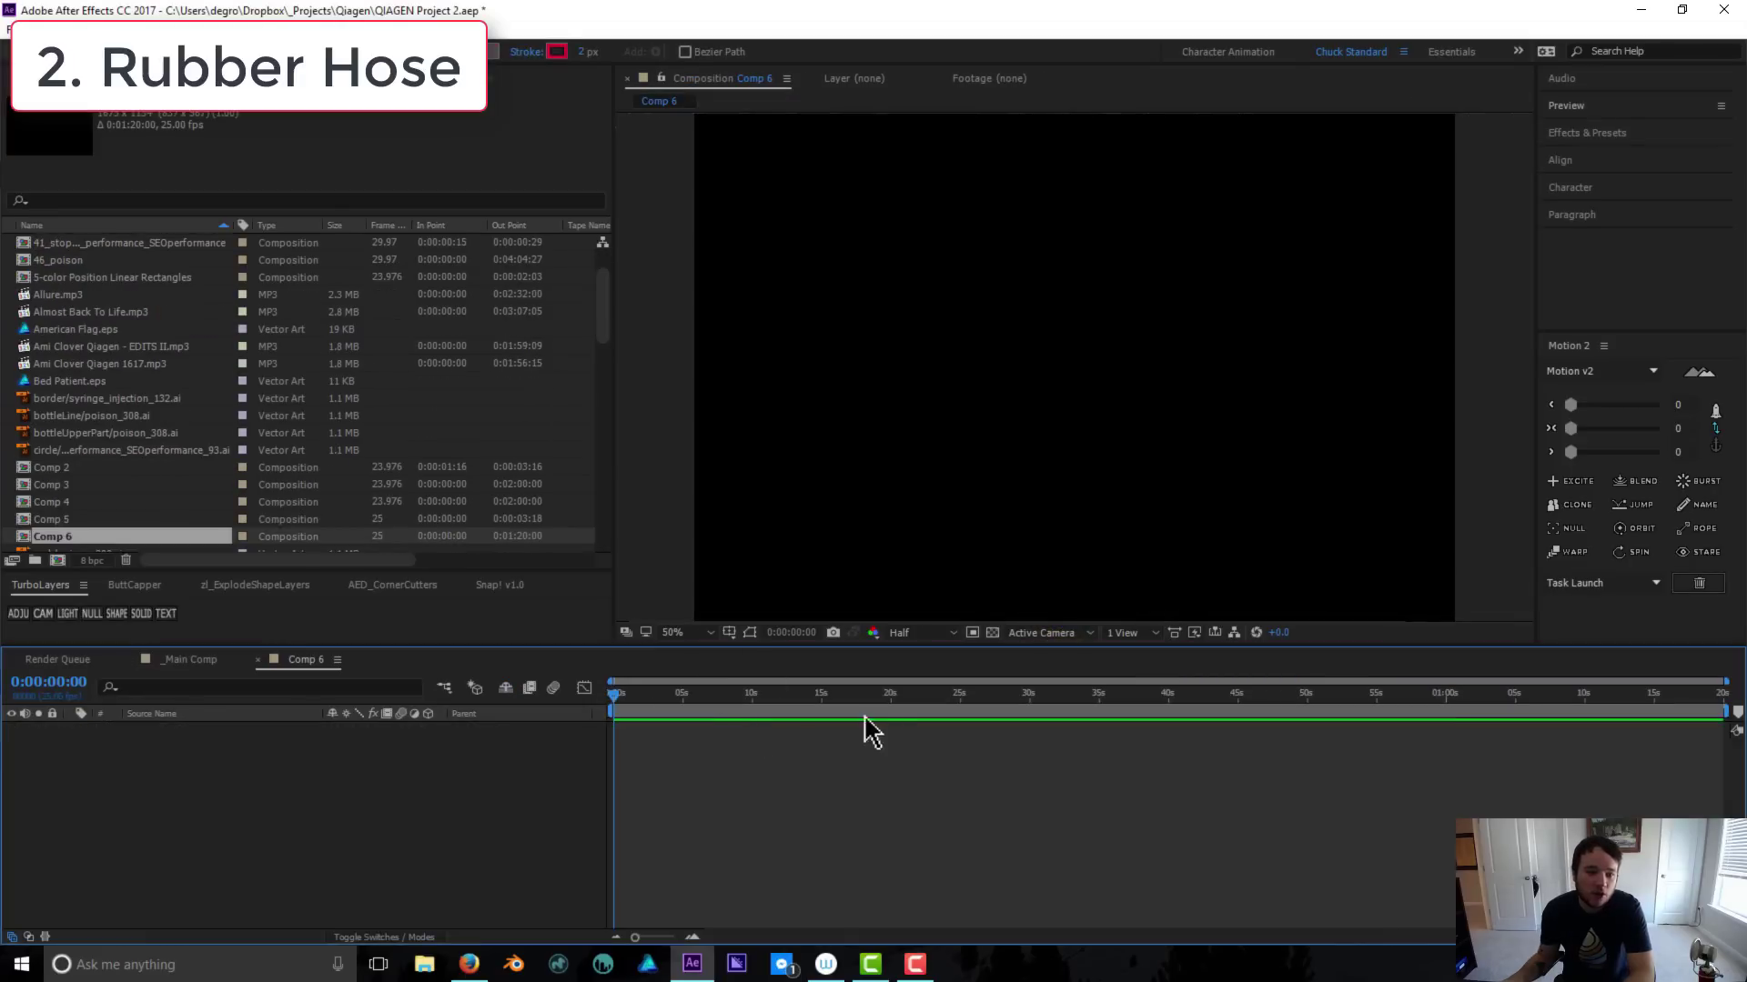
Open the RubberHose2 script panel and look through its list of hose joint labels
{"action": "left_click", "coordinate": [388, 30]}
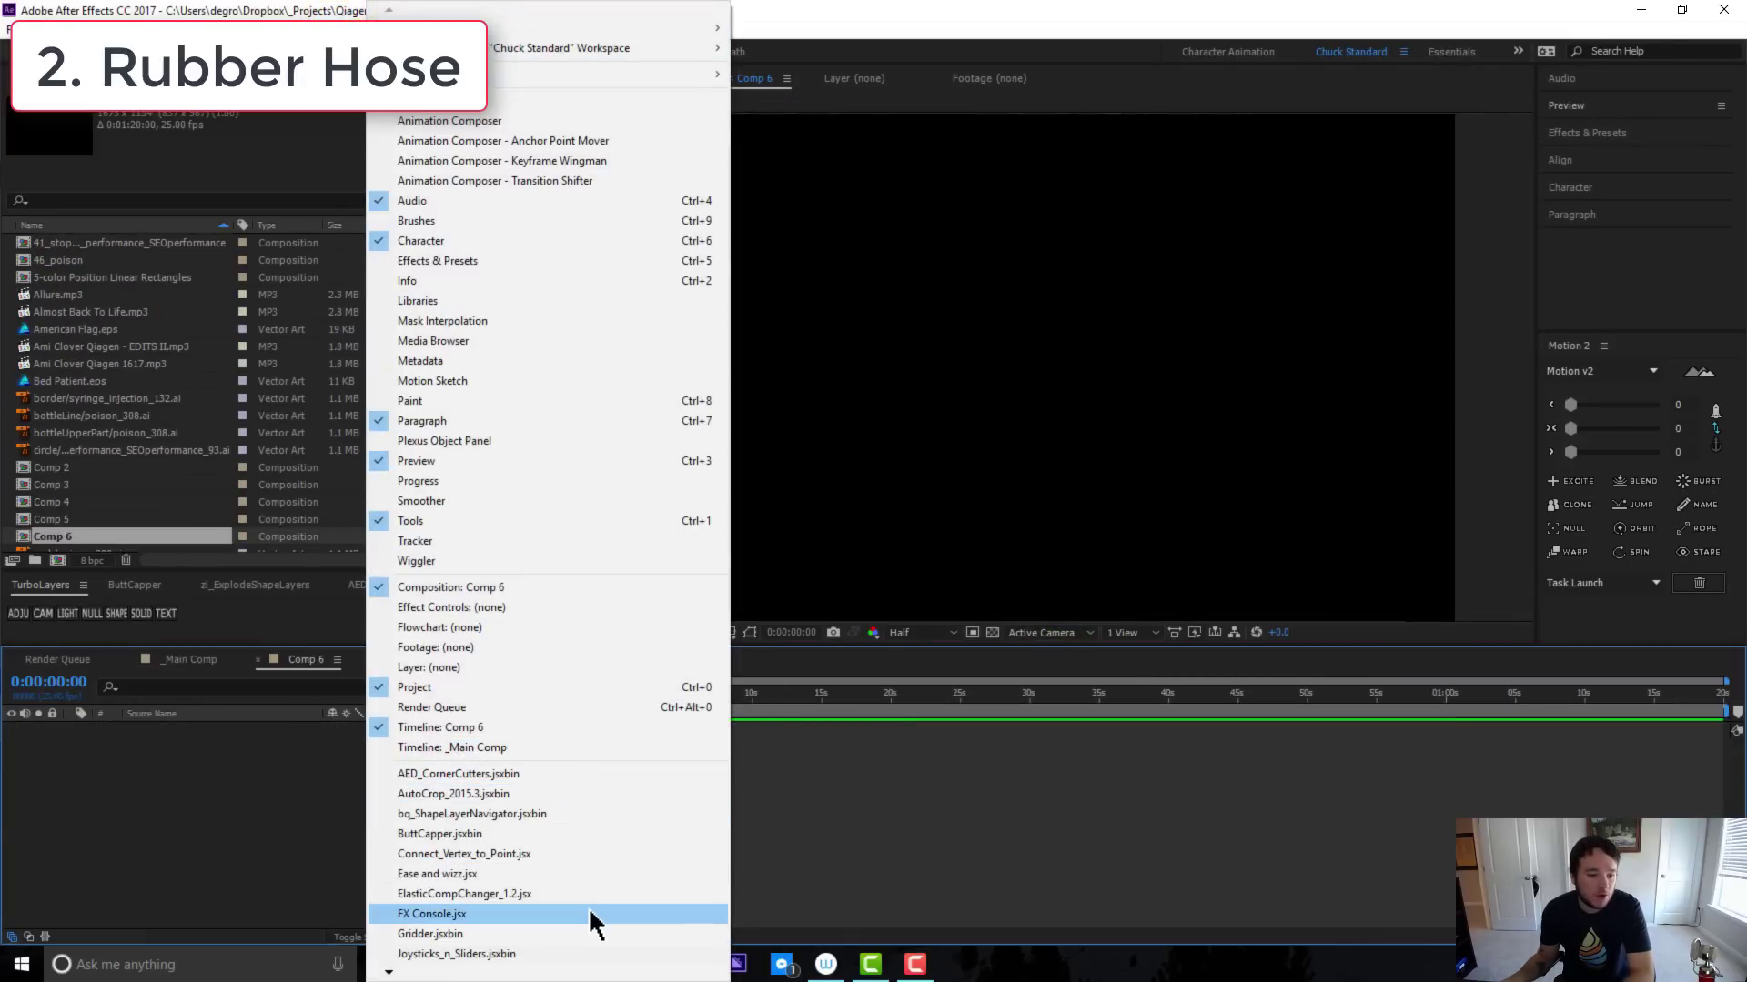
{"action": "left_click", "coordinate": [491, 972]}
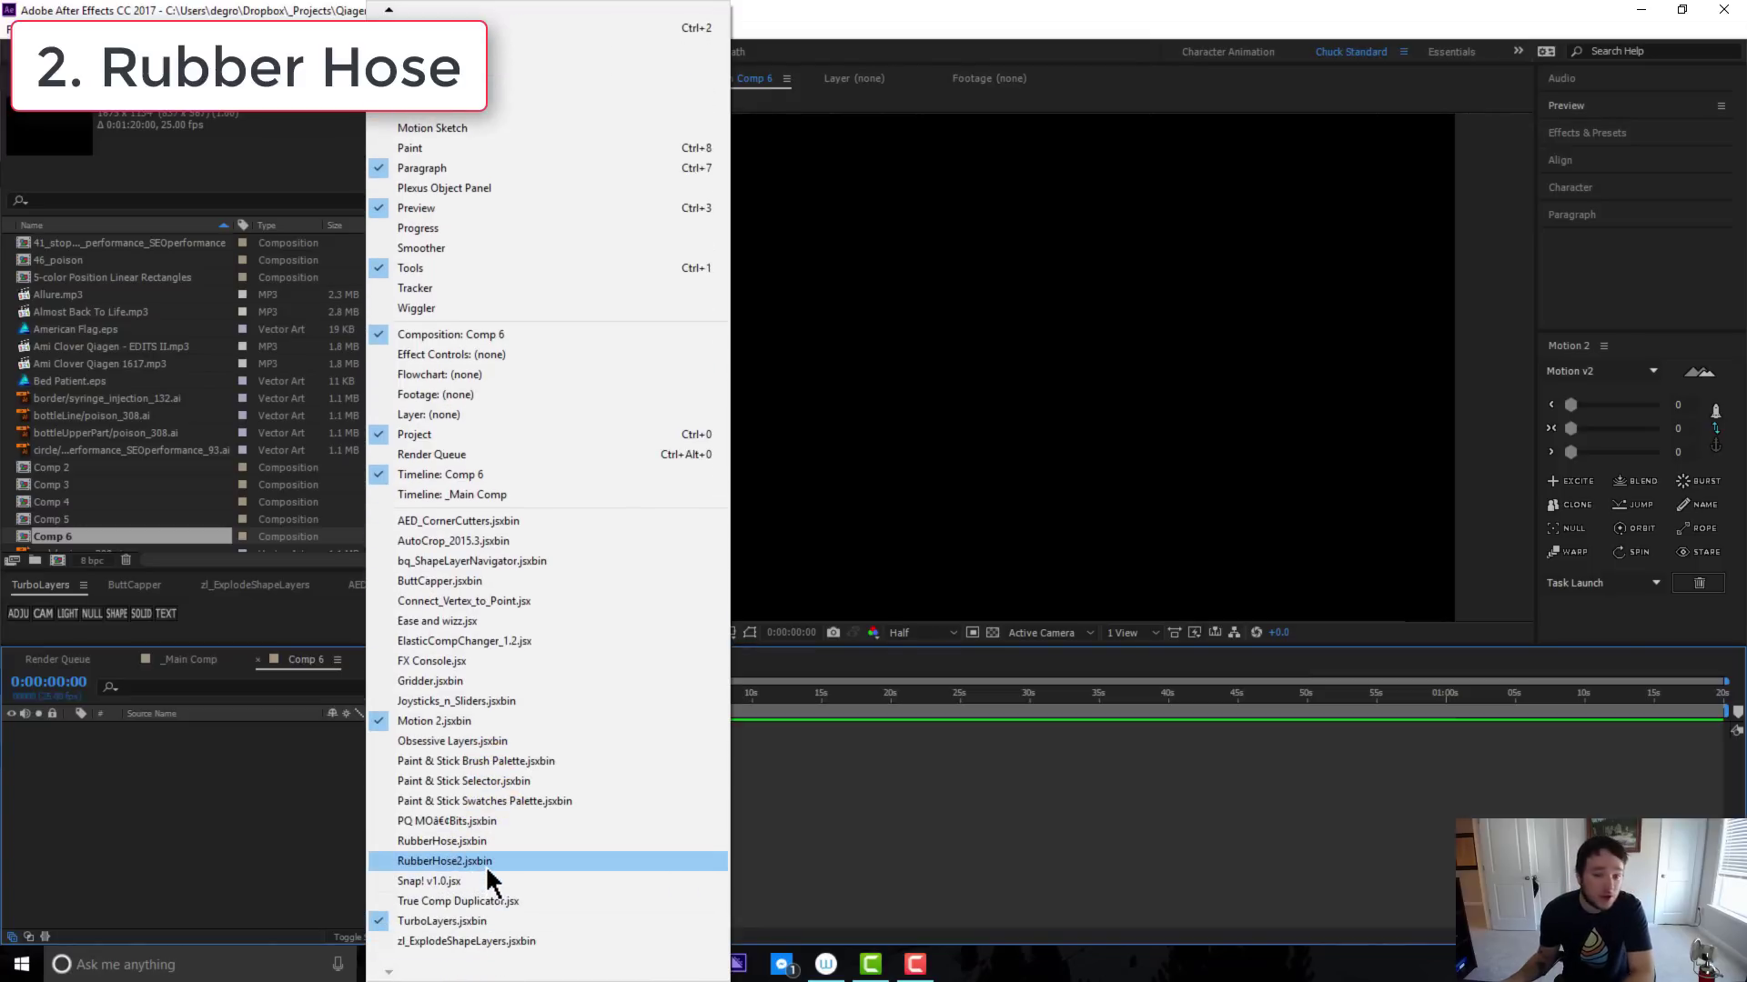
{"action": "left_click", "coordinate": [487, 864]}
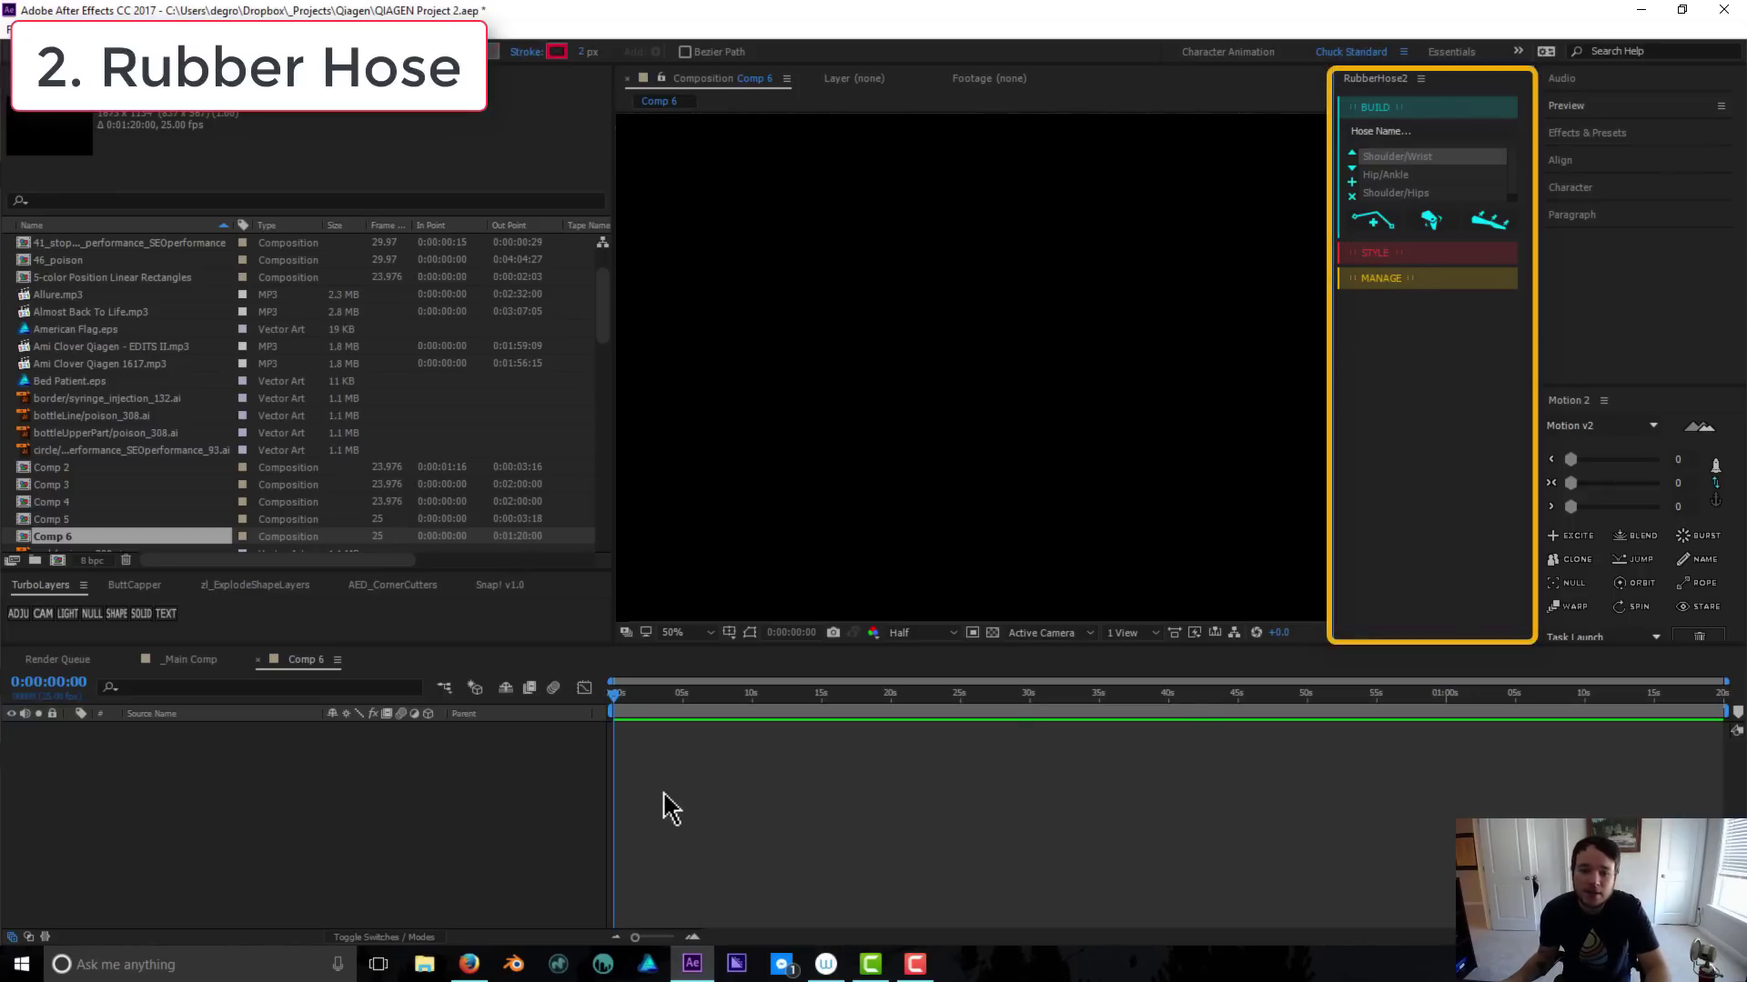
{"action": "left_click", "coordinate": [462, 831]}
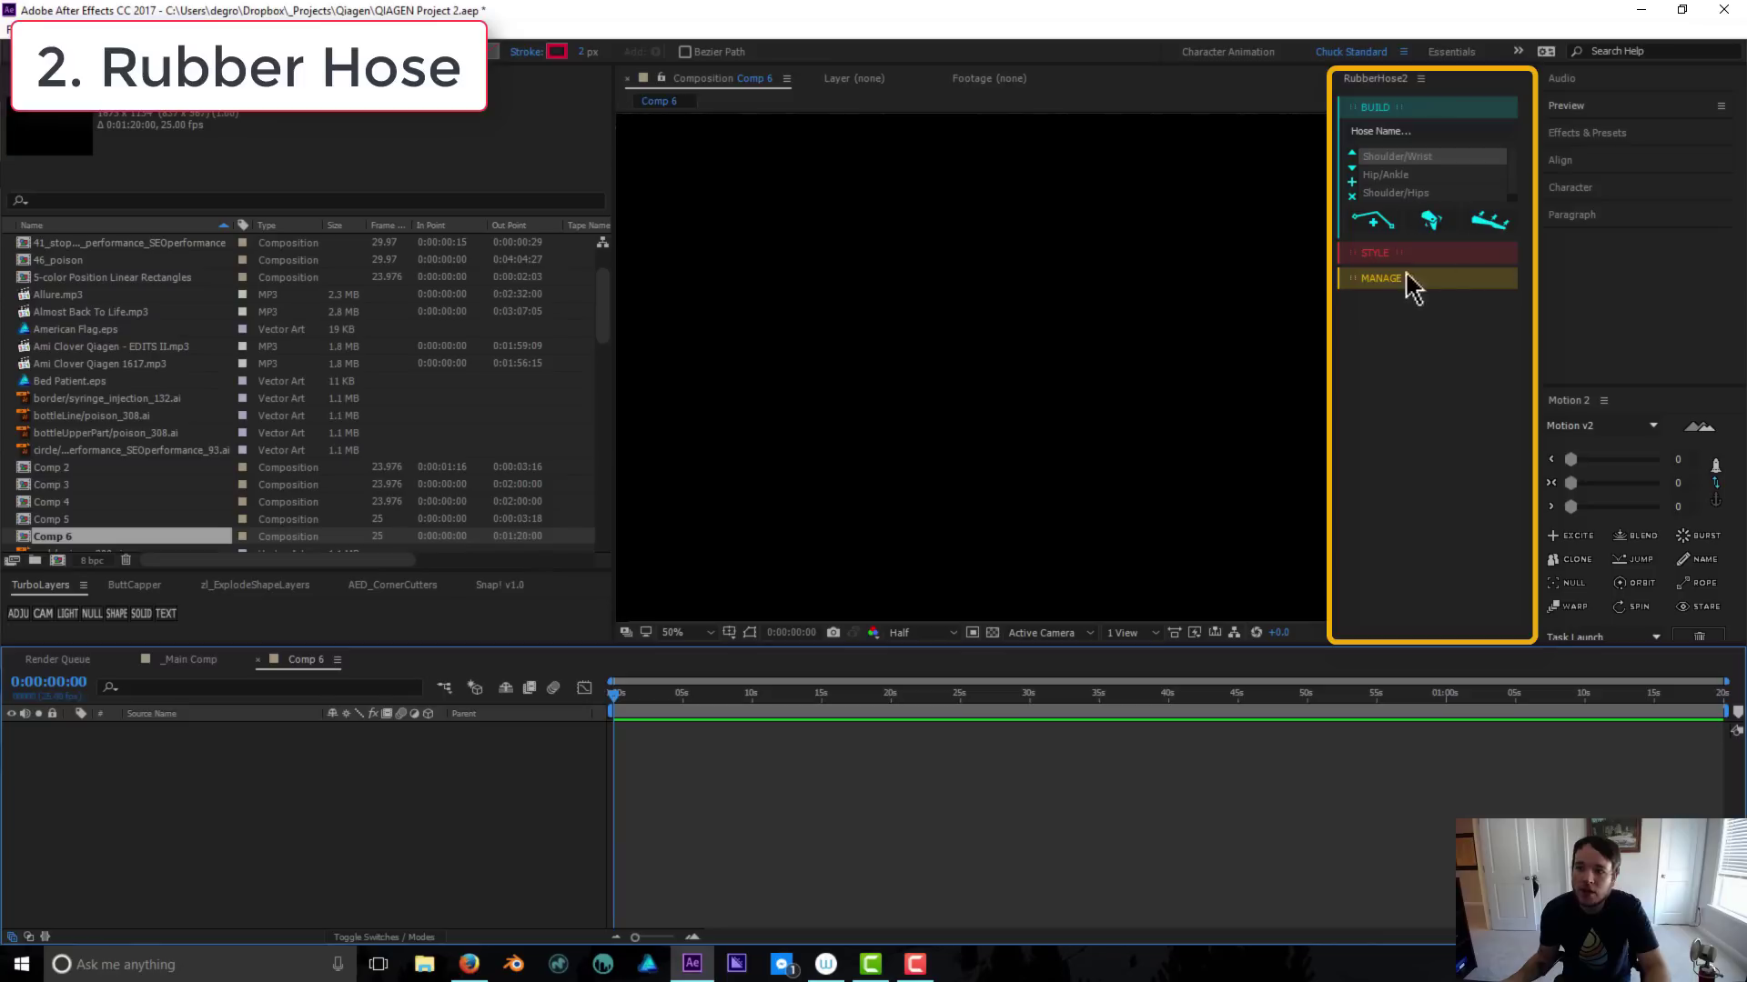
{"action": "left_click", "coordinate": [1515, 177]}
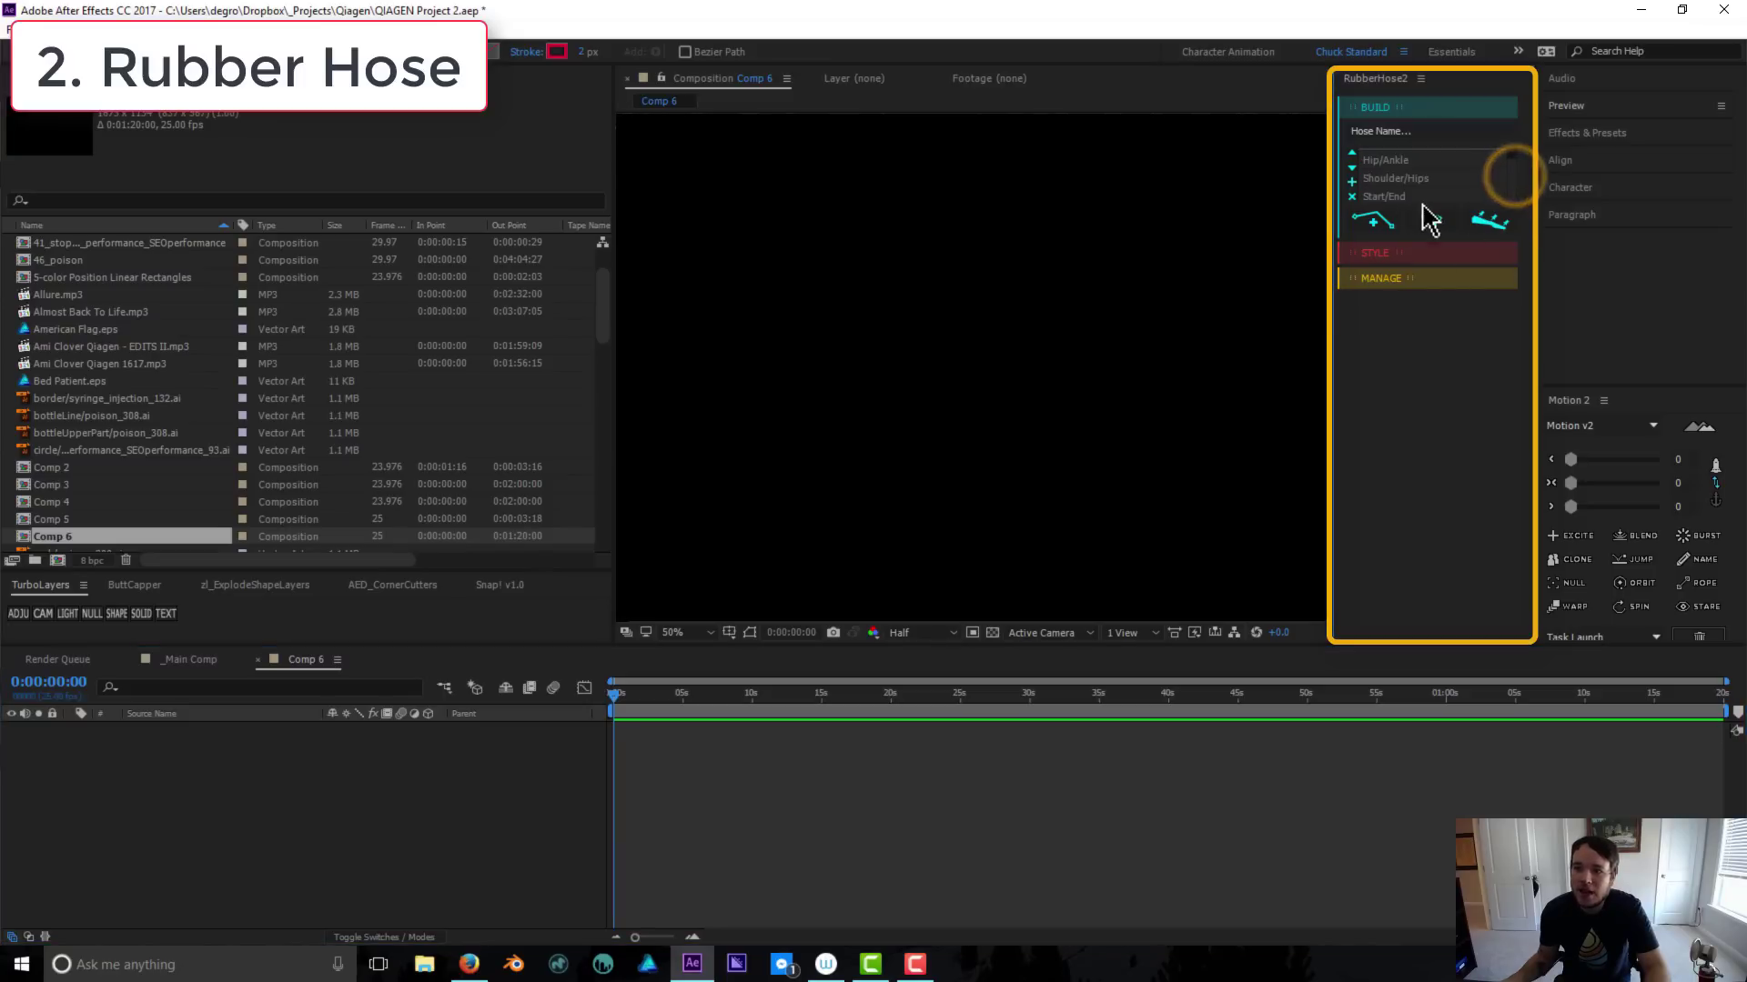
Build a Shoulder/Wrist hose in Comp 6 with RubberHose2 and deselect its layers
{"action": "left_click", "coordinate": [1510, 177]}
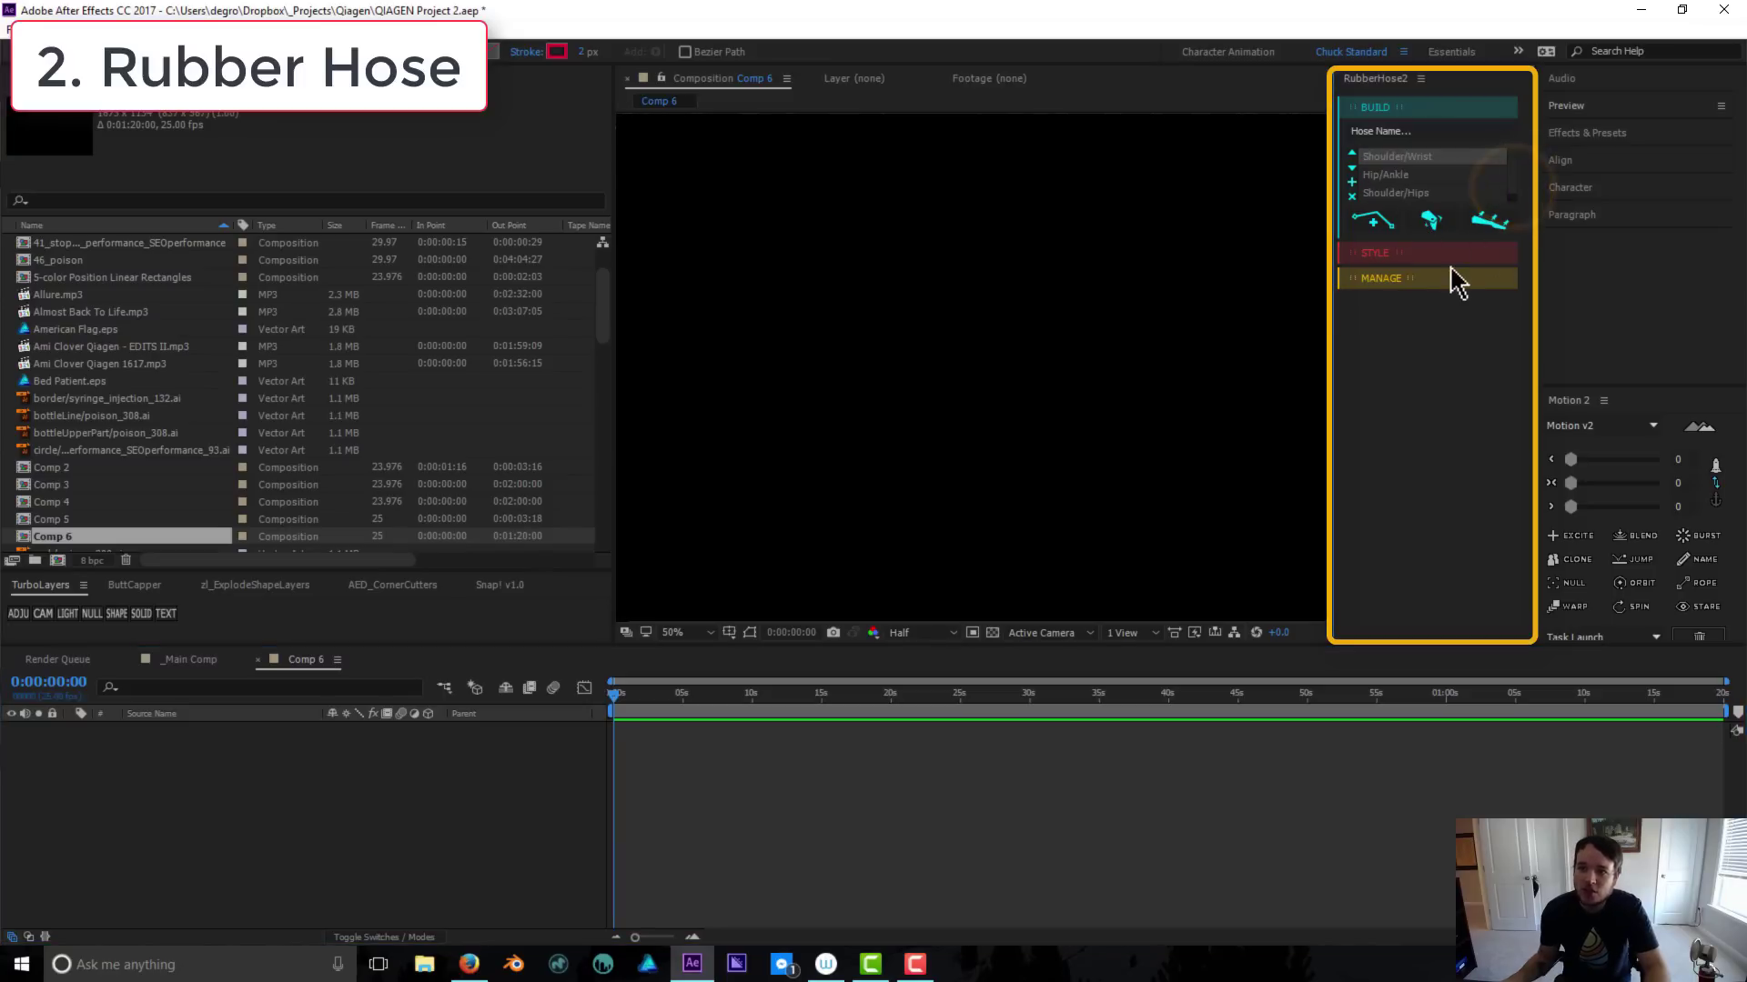
{"action": "left_click", "coordinate": [1376, 223]}
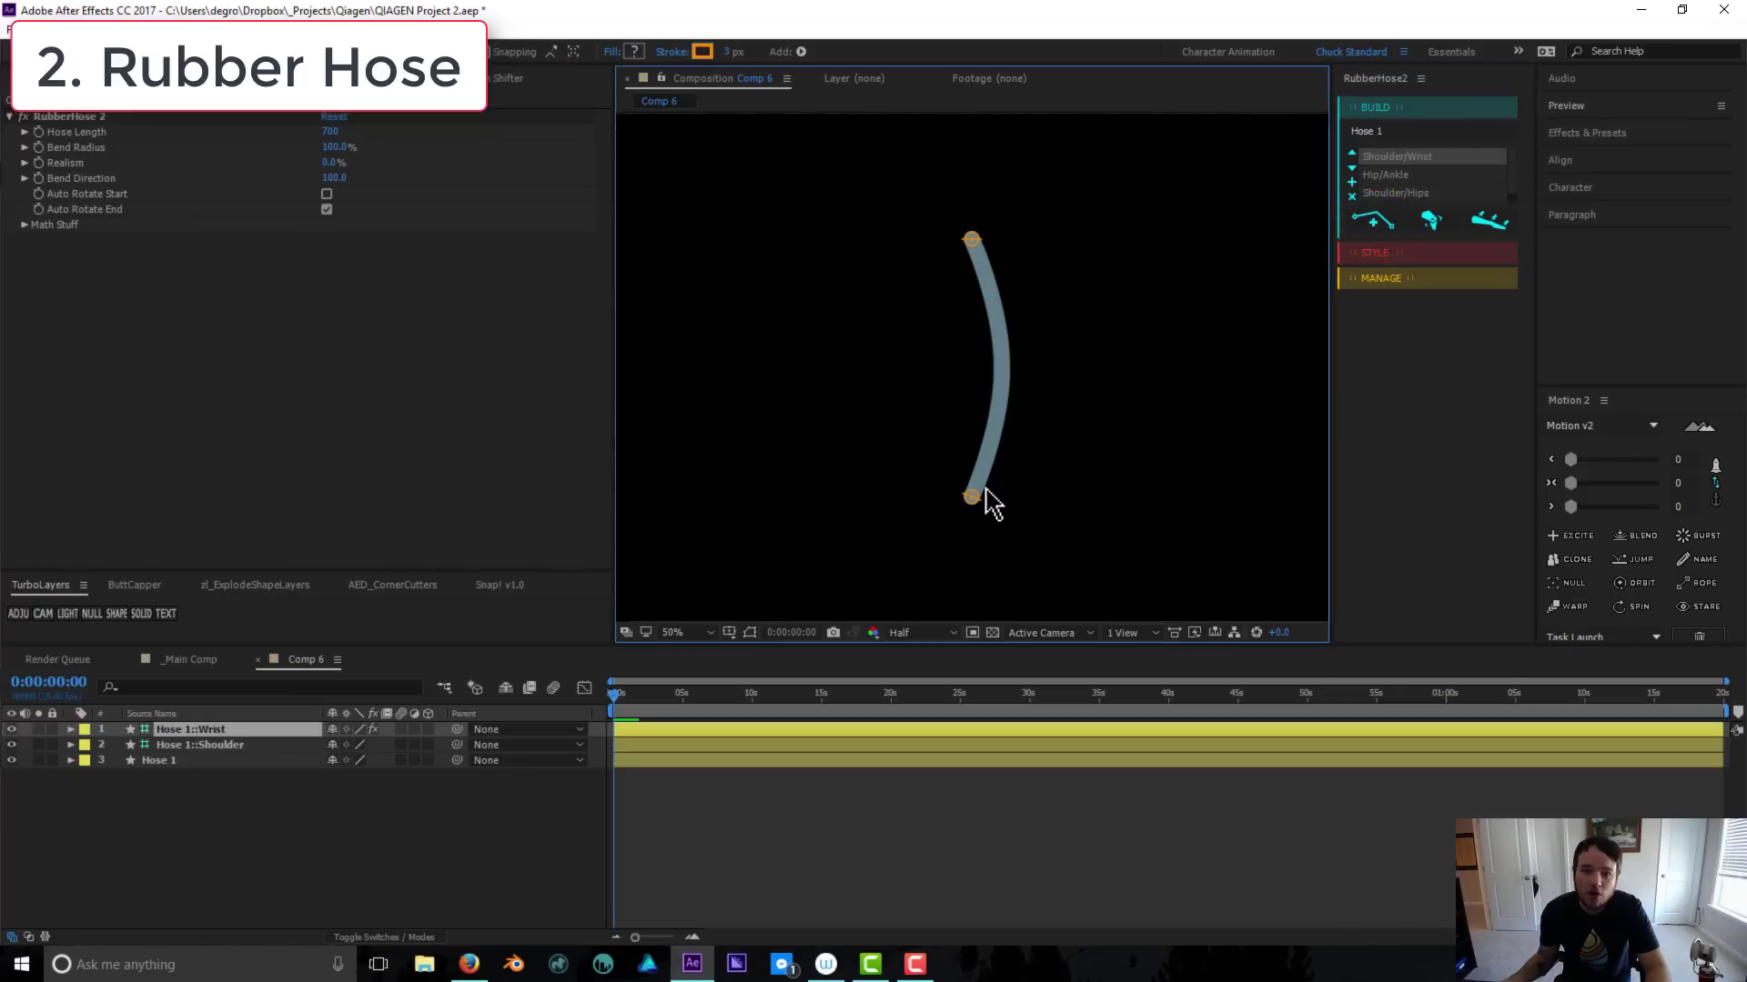
{"action": "left_click", "coordinate": [968, 806]}
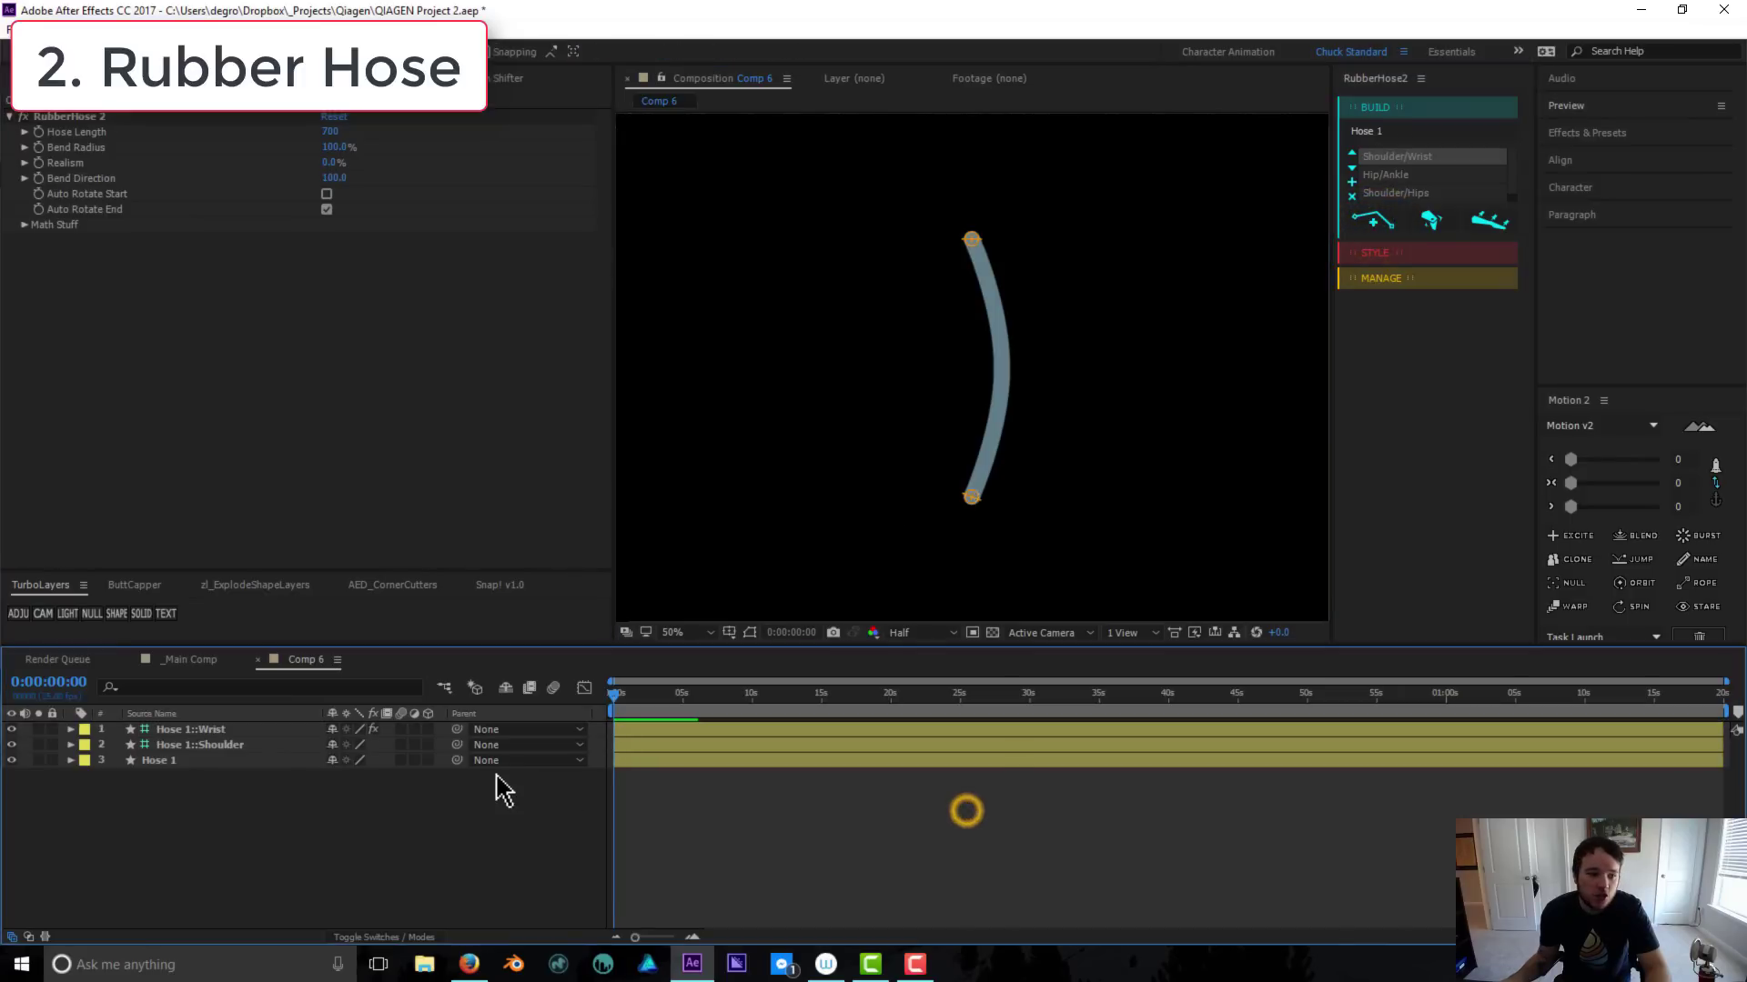
Move the hose's wrist controller up toward the shoulder and set its Bend Radius to about 21%
{"action": "left_click", "coordinate": [259, 746]}
{"action": "left_click", "coordinate": [259, 730]}
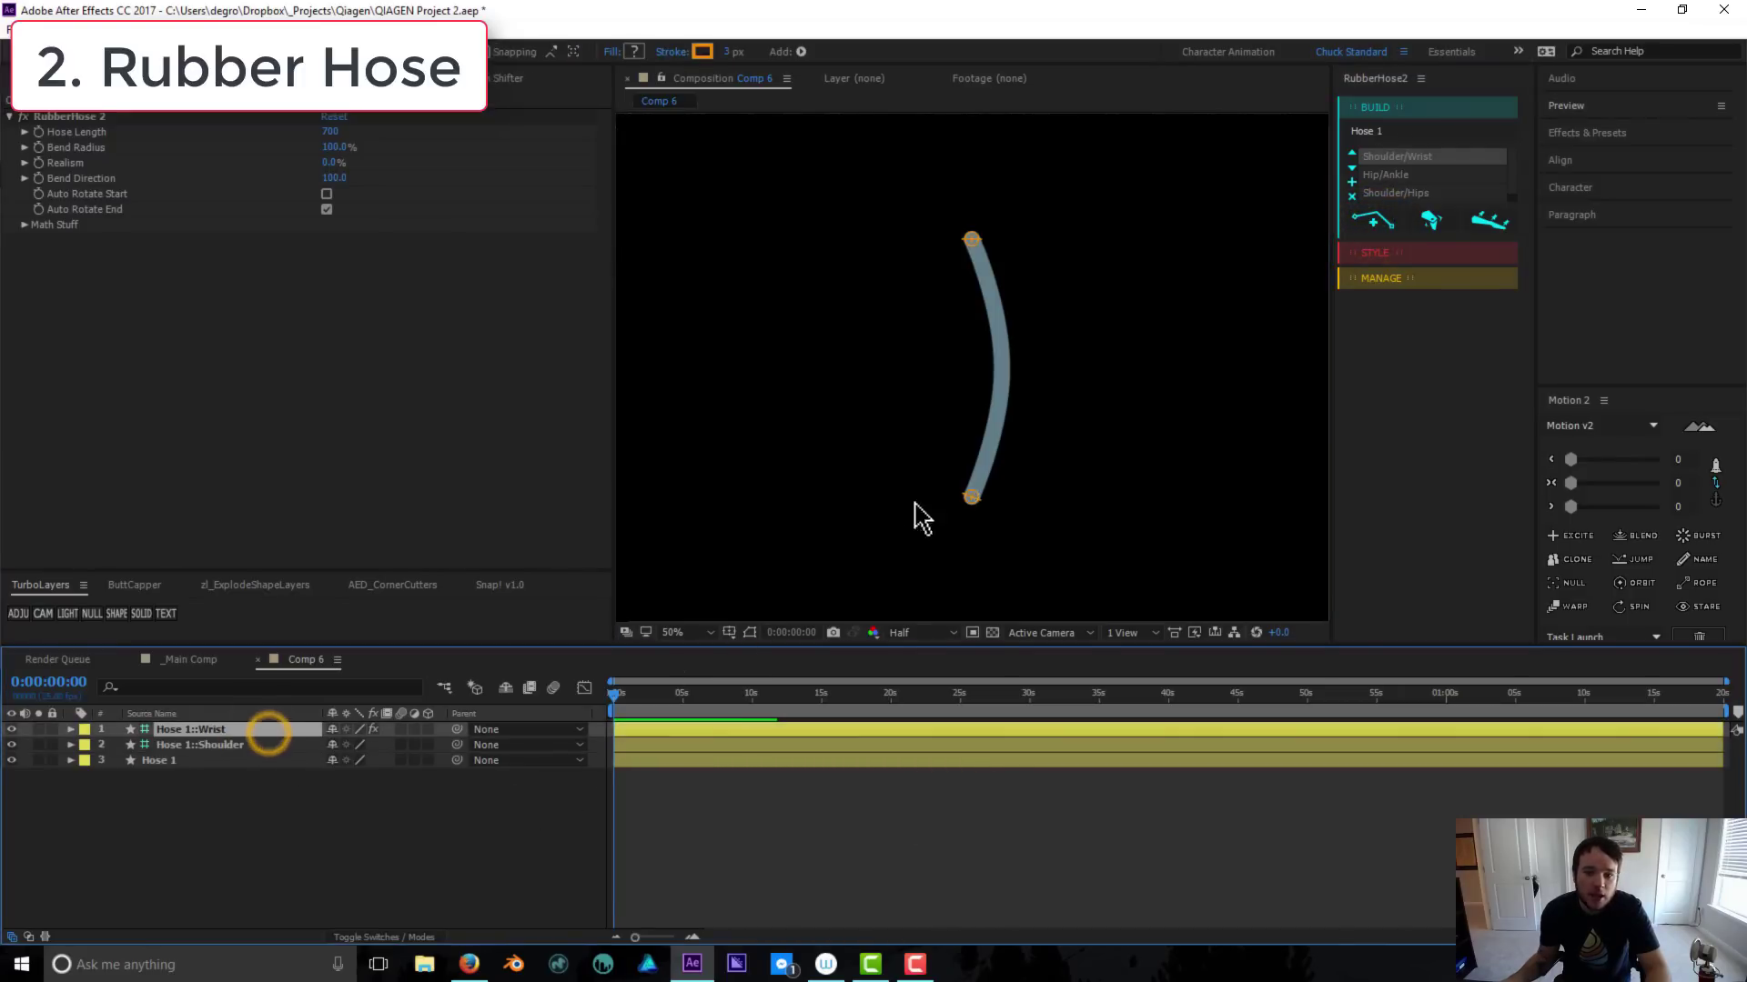
{"action": "left_click_drag", "start_coordinate": [968, 498], "coordinate": [994, 383]}
{"action": "left_click_drag", "start_coordinate": [328, 148], "coordinate": [278, 167]}
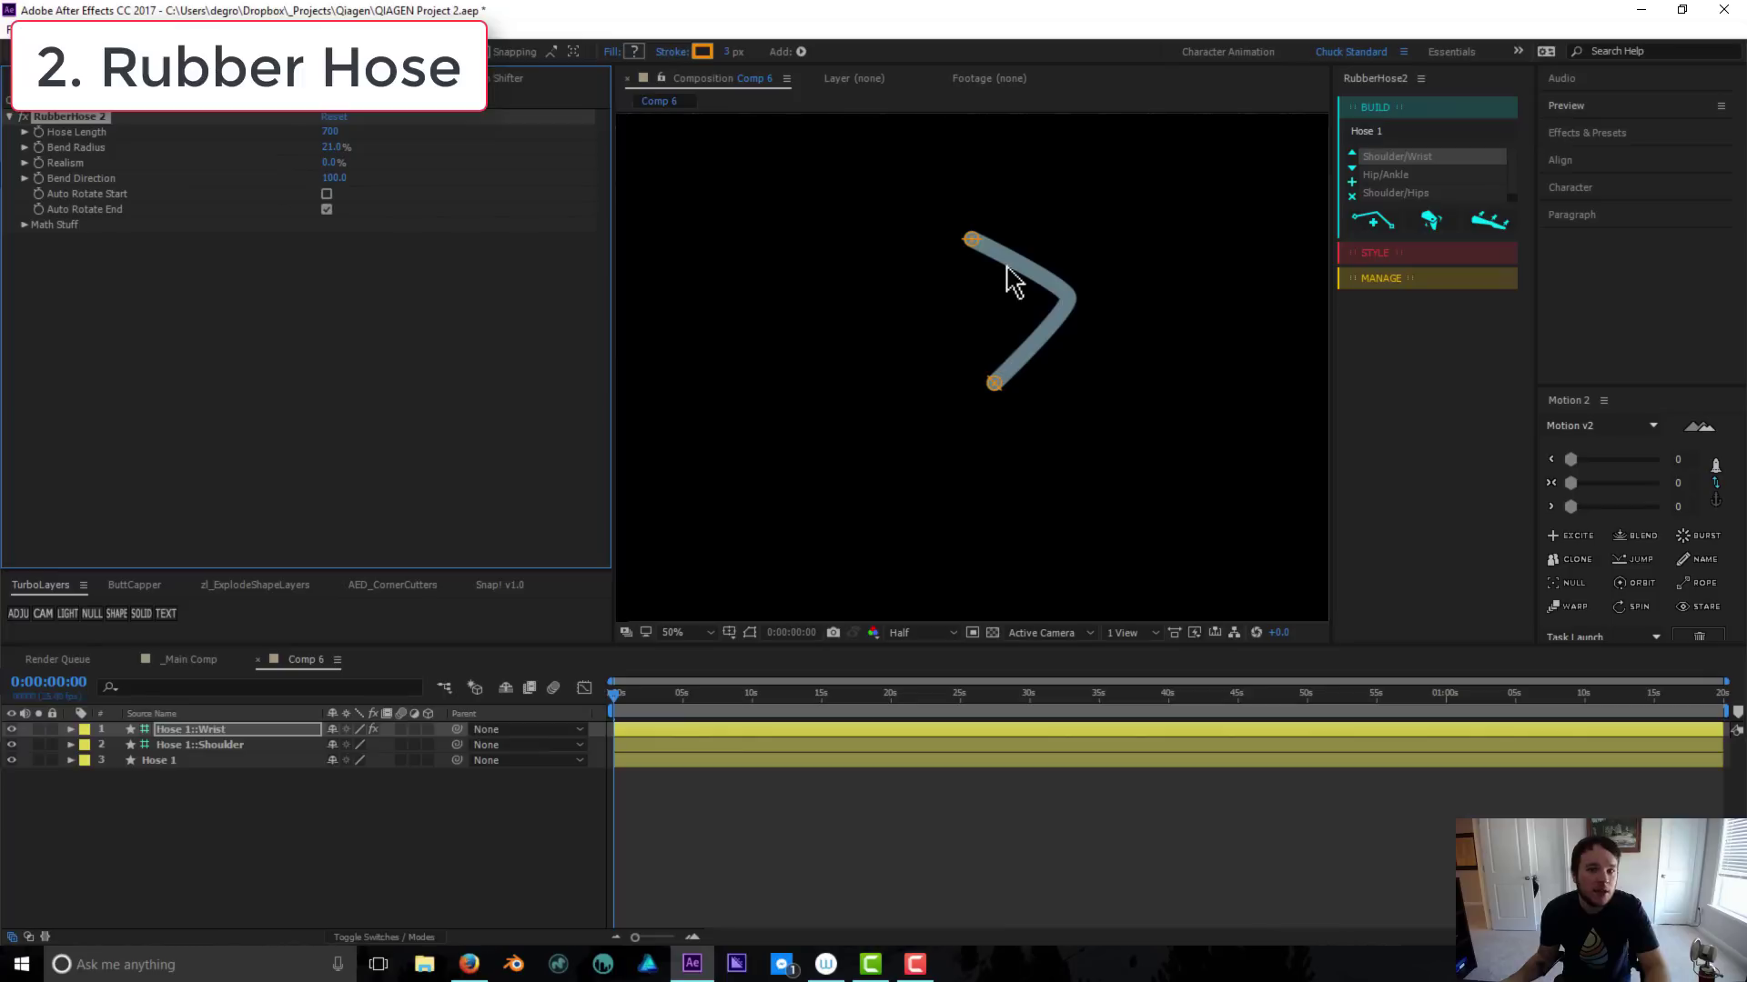
Set the Hose 1 layer's stroke width to 71 px and its stroke color to dark blue 1E4456
{"action": "left_click", "coordinate": [173, 760]}
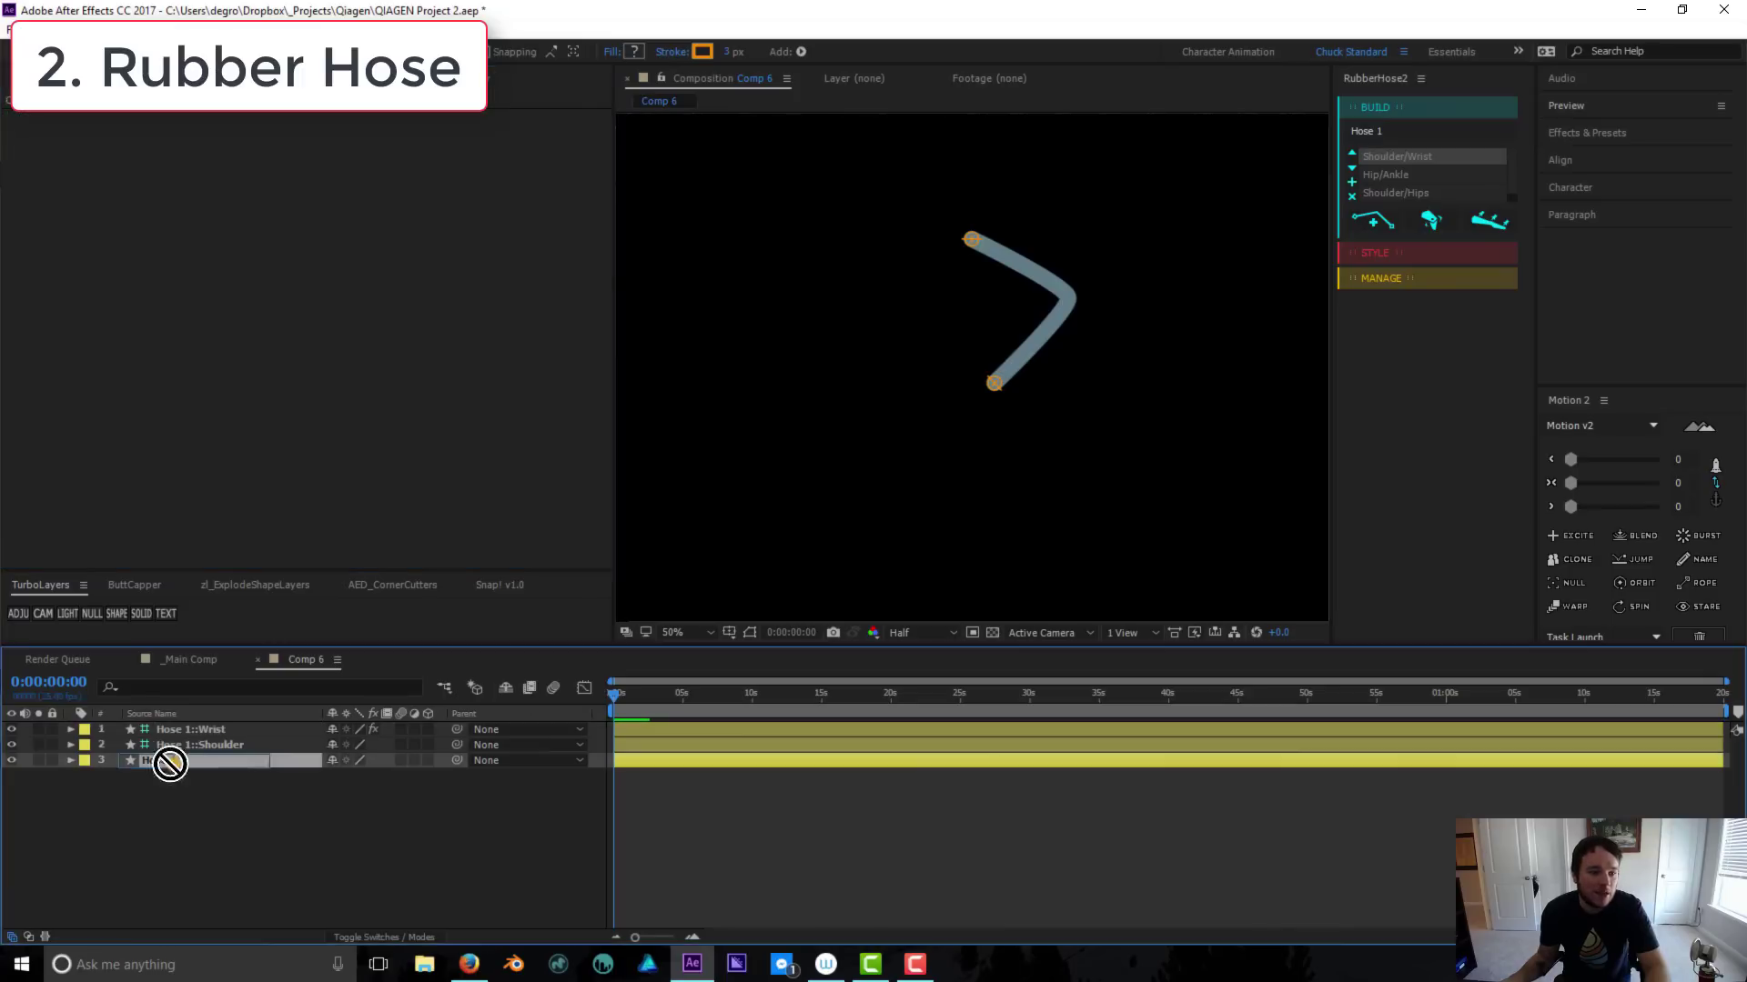
{"action": "left_click", "coordinate": [722, 54]}
{"action": "left_click_drag", "start_coordinate": [728, 64], "coordinate": [710, 78]}
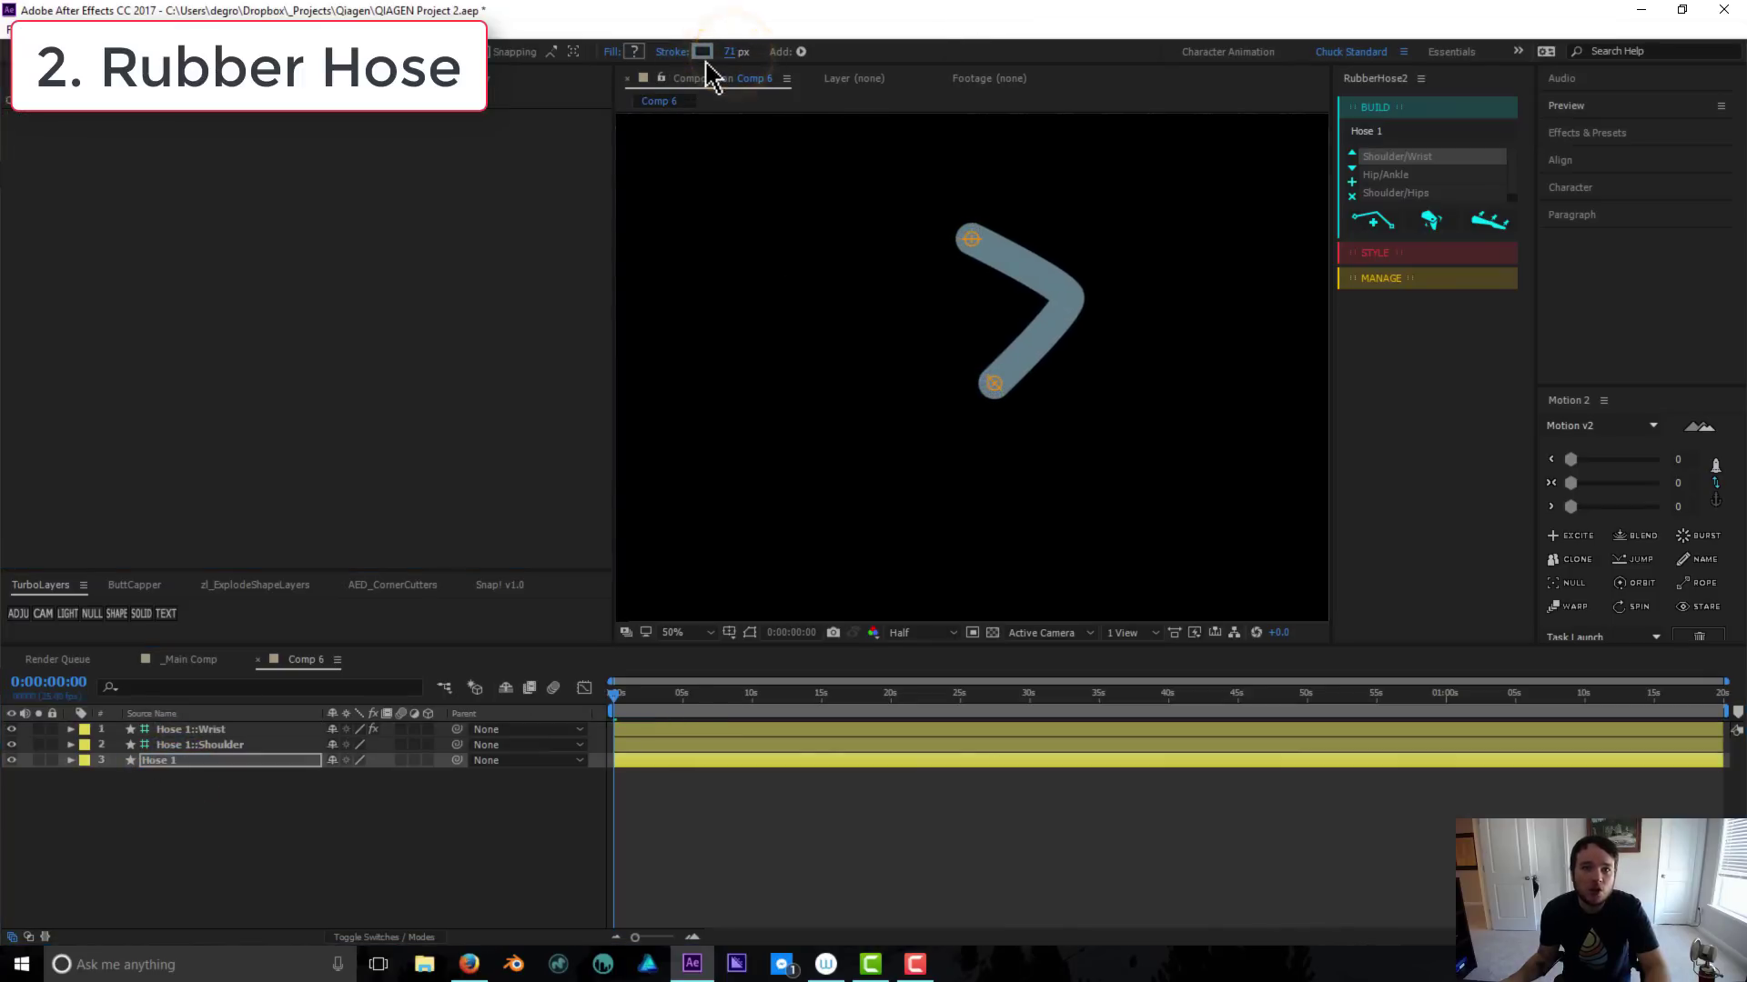
{"action": "left_click", "coordinate": [706, 55]}
{"action": "left_click_drag", "start_coordinate": [121, 149], "coordinate": [170, 210]}
{"action": "key", "text": "Return"}
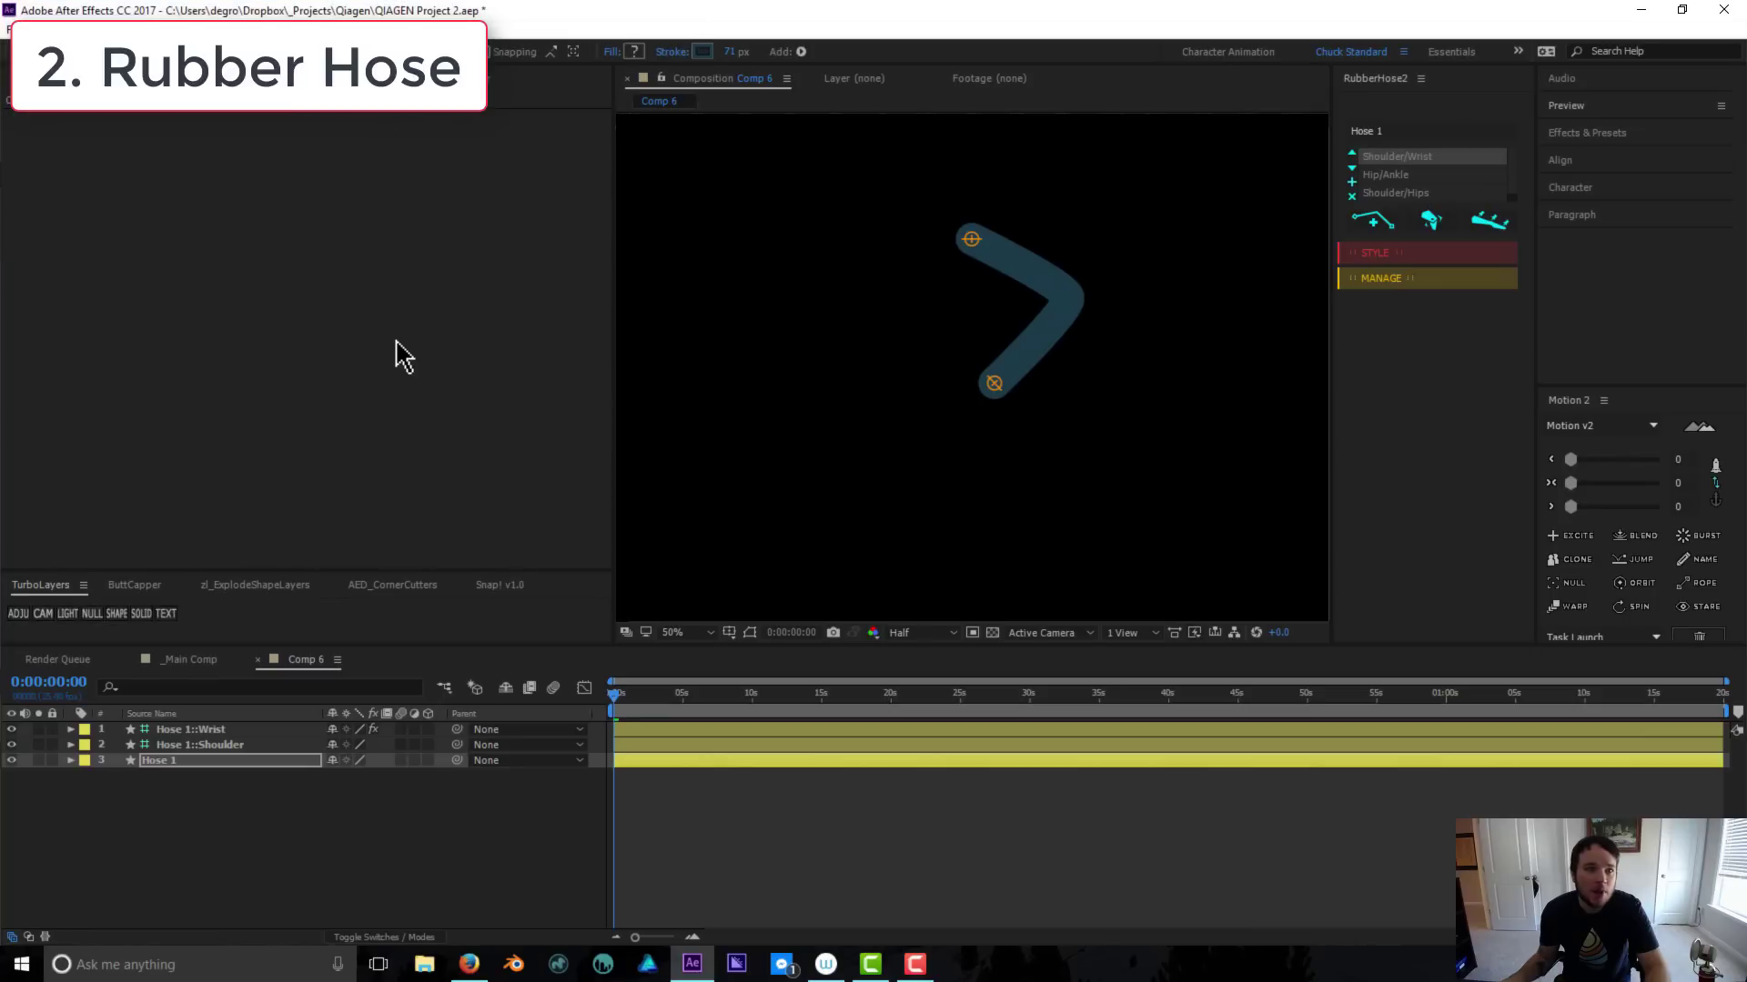
Duplicate Stroke 1 inside the BaseHose style group of the Hose 1 layer's contents
{"action": "left_click", "coordinate": [71, 760]}
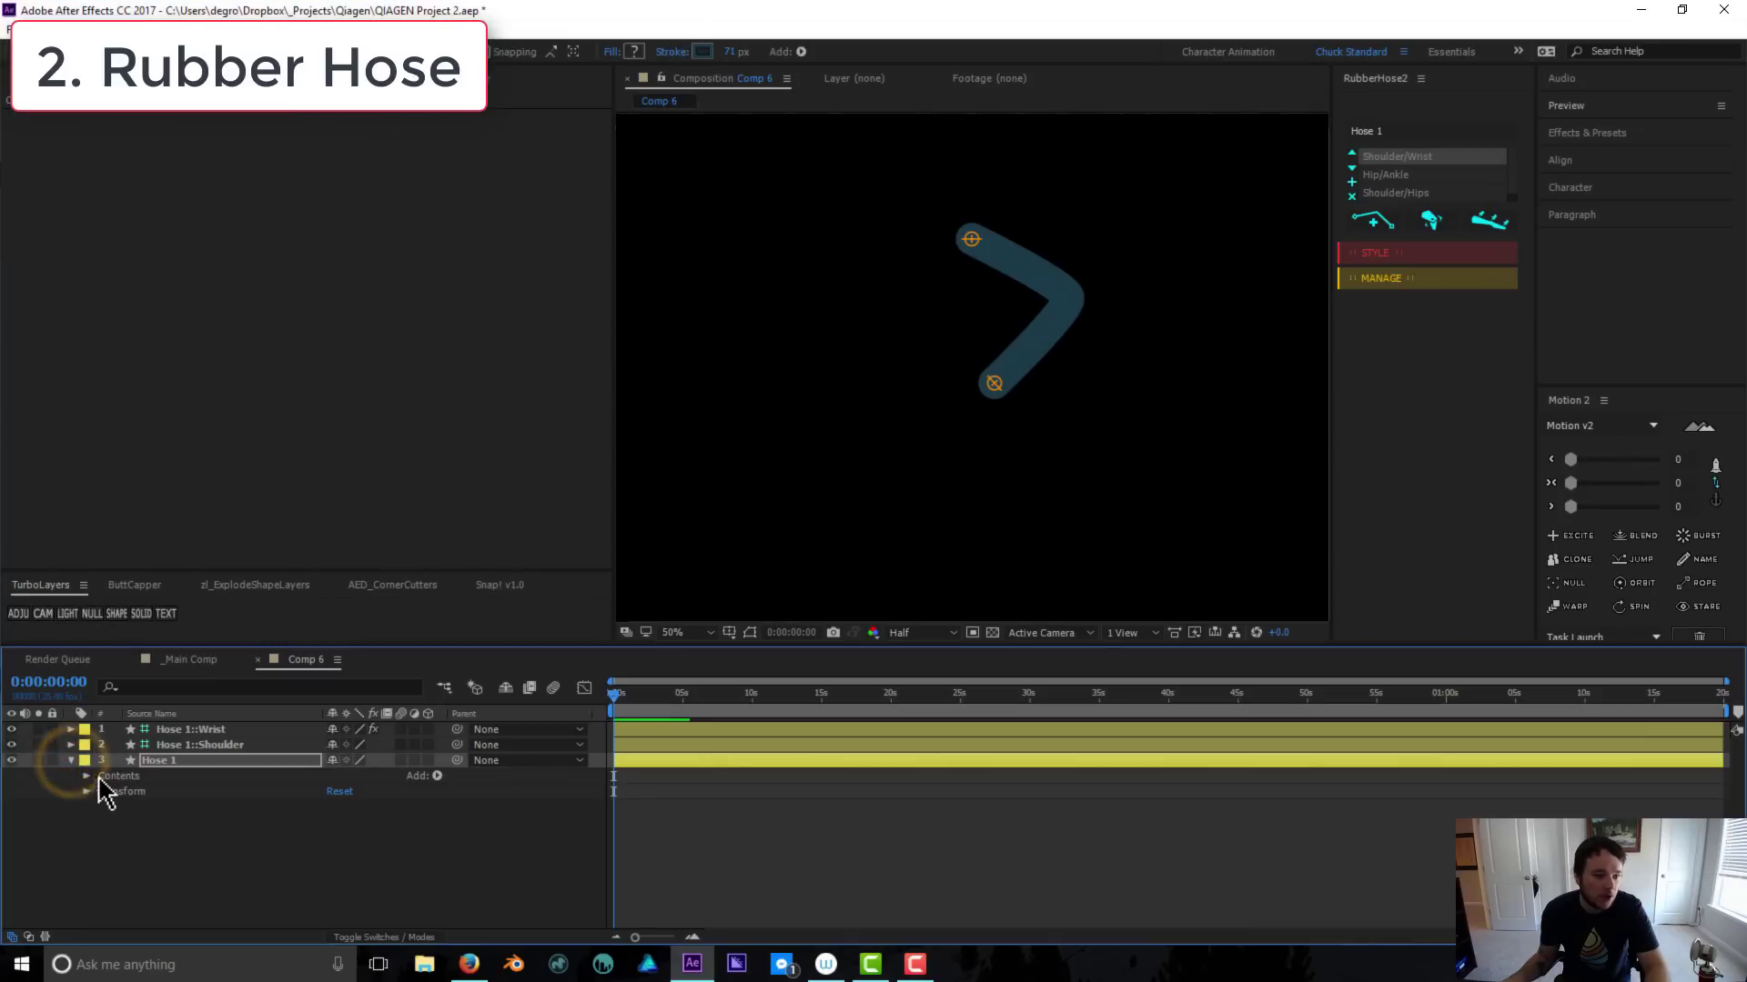
{"action": "left_click", "coordinate": [87, 776]}
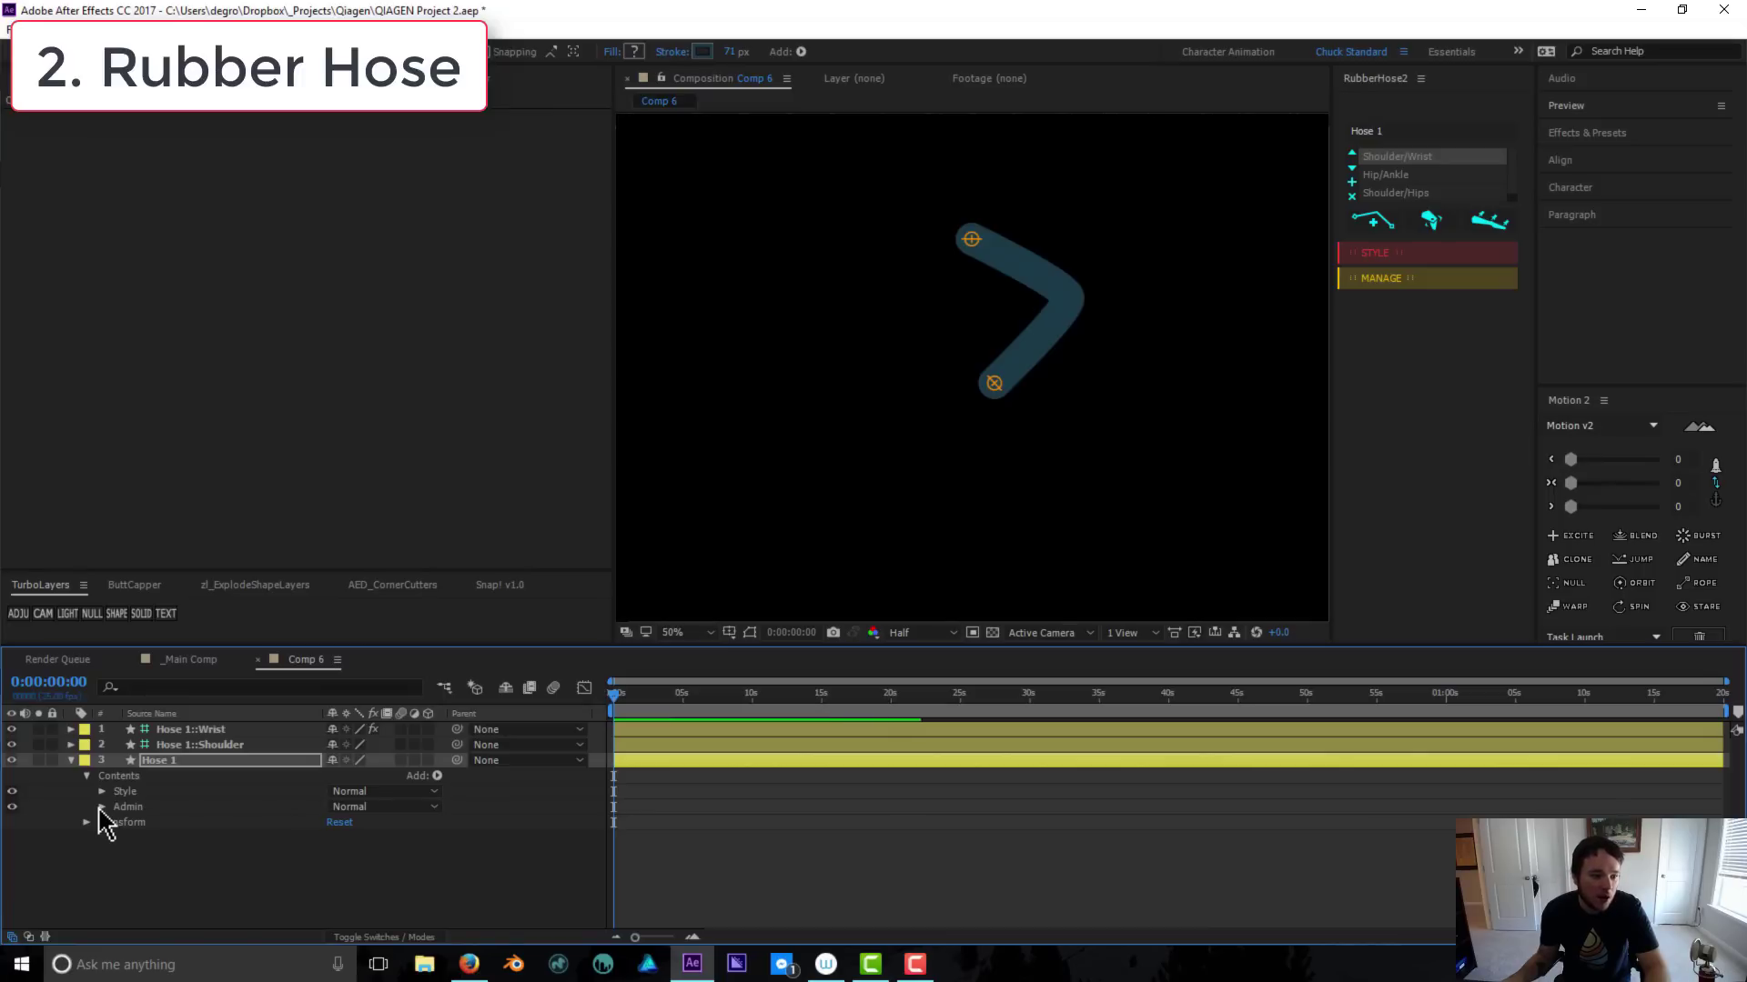
{"action": "left_click", "coordinate": [100, 808]}
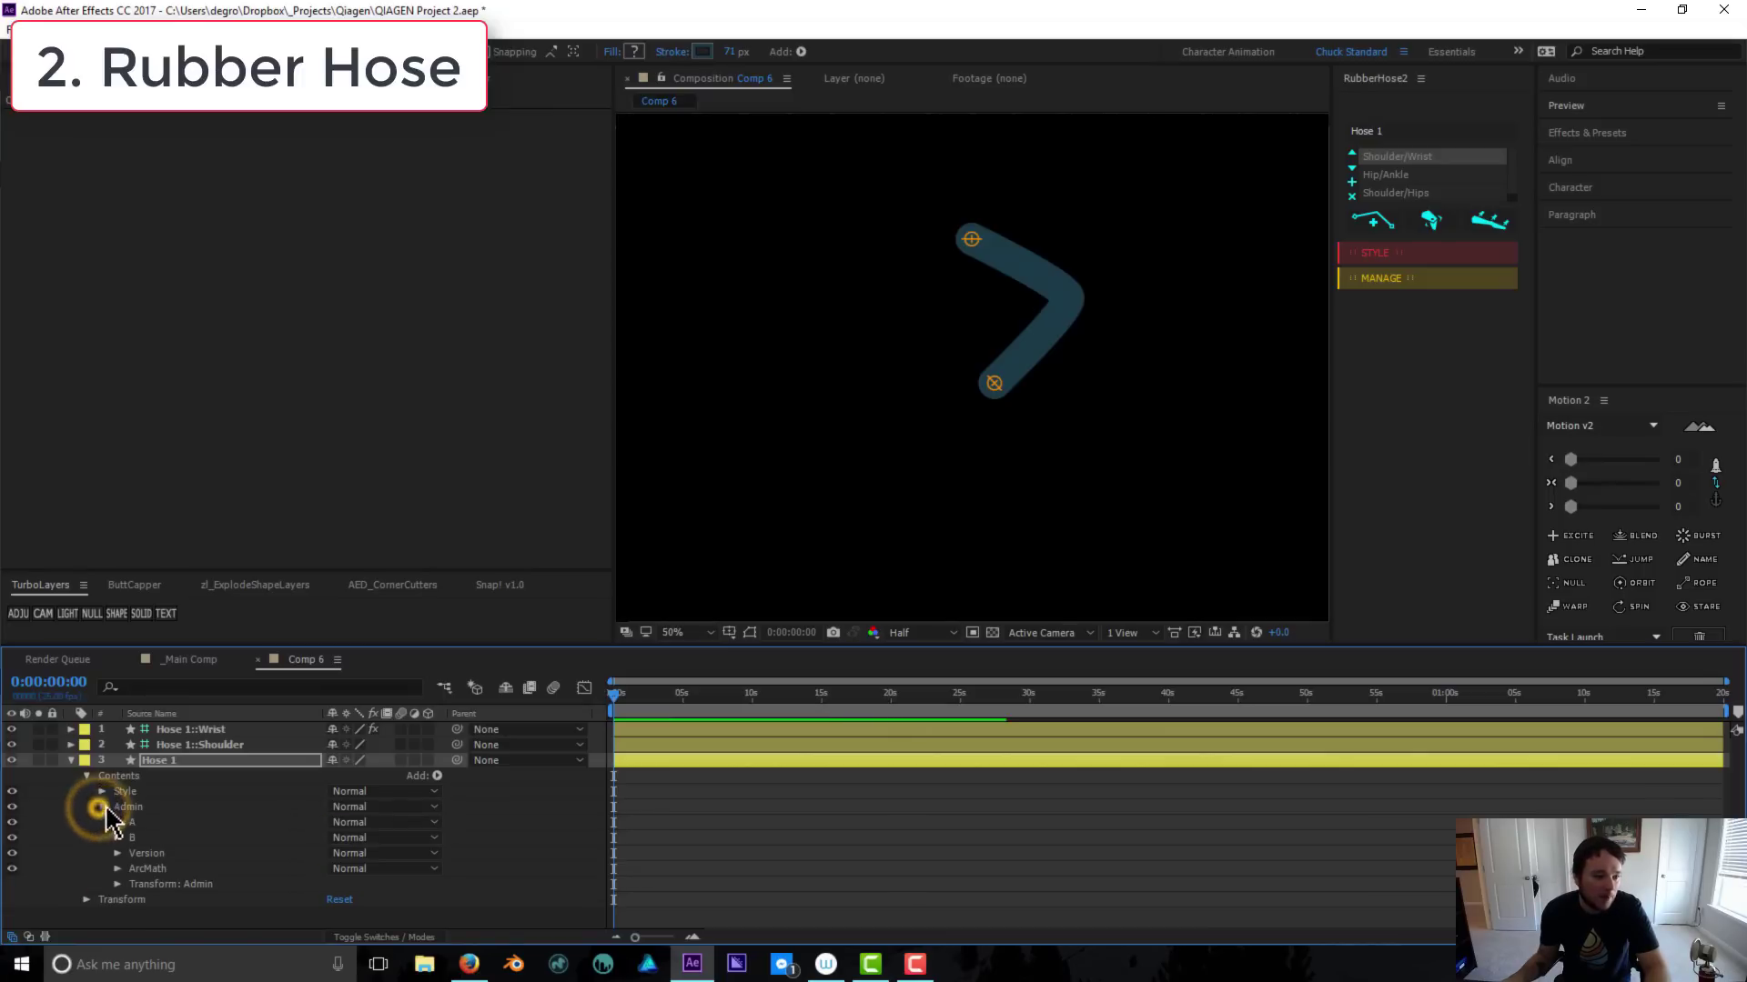
{"action": "left_click", "coordinate": [100, 808]}
{"action": "left_click", "coordinate": [100, 793]}
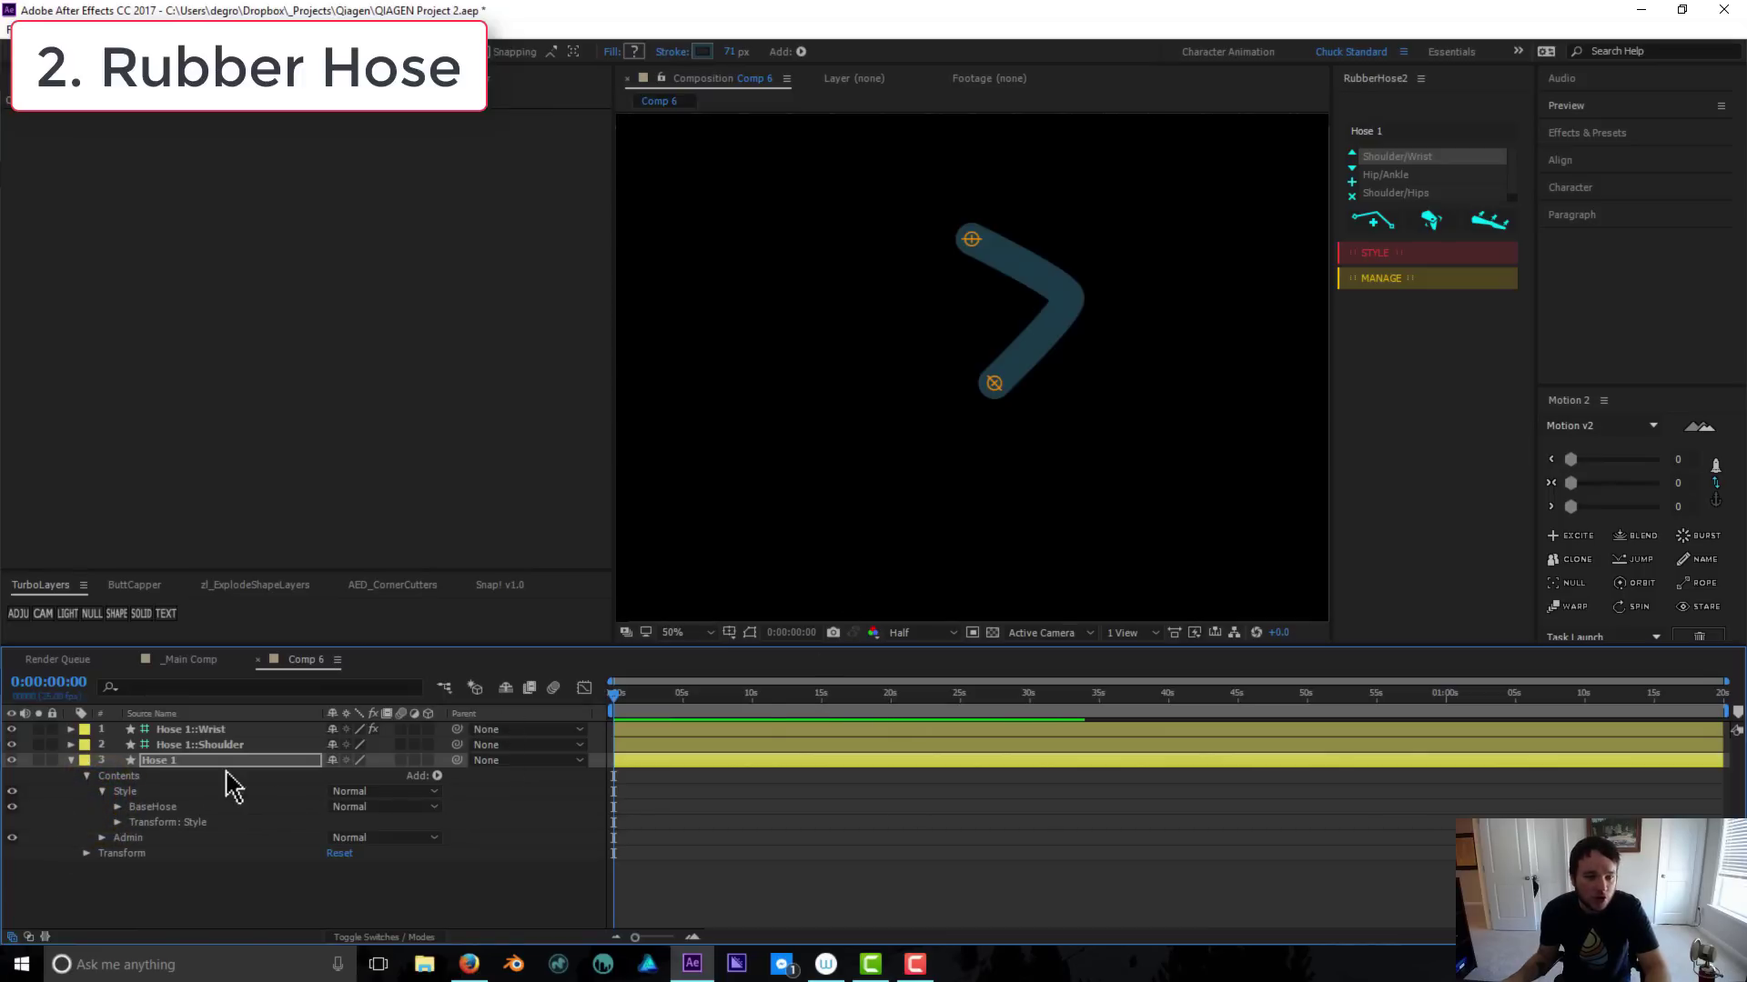
{"action": "left_click", "coordinate": [117, 807]}
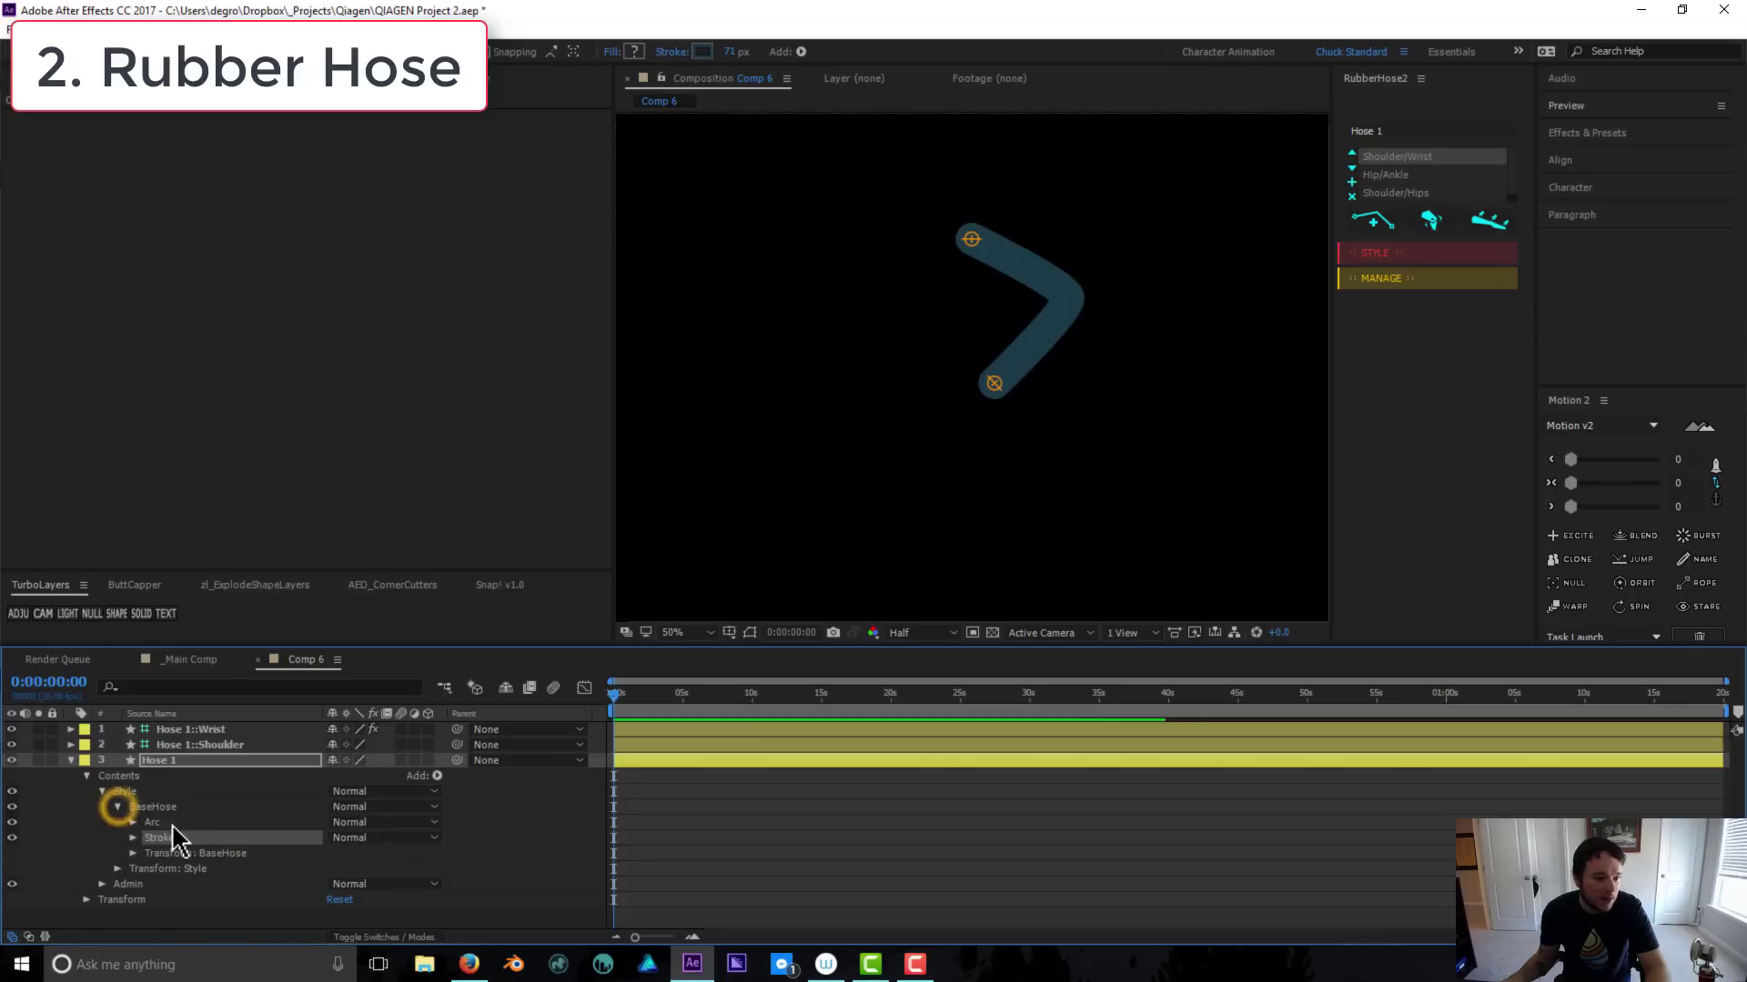
{"action": "key", "text": "ctrl+d"}
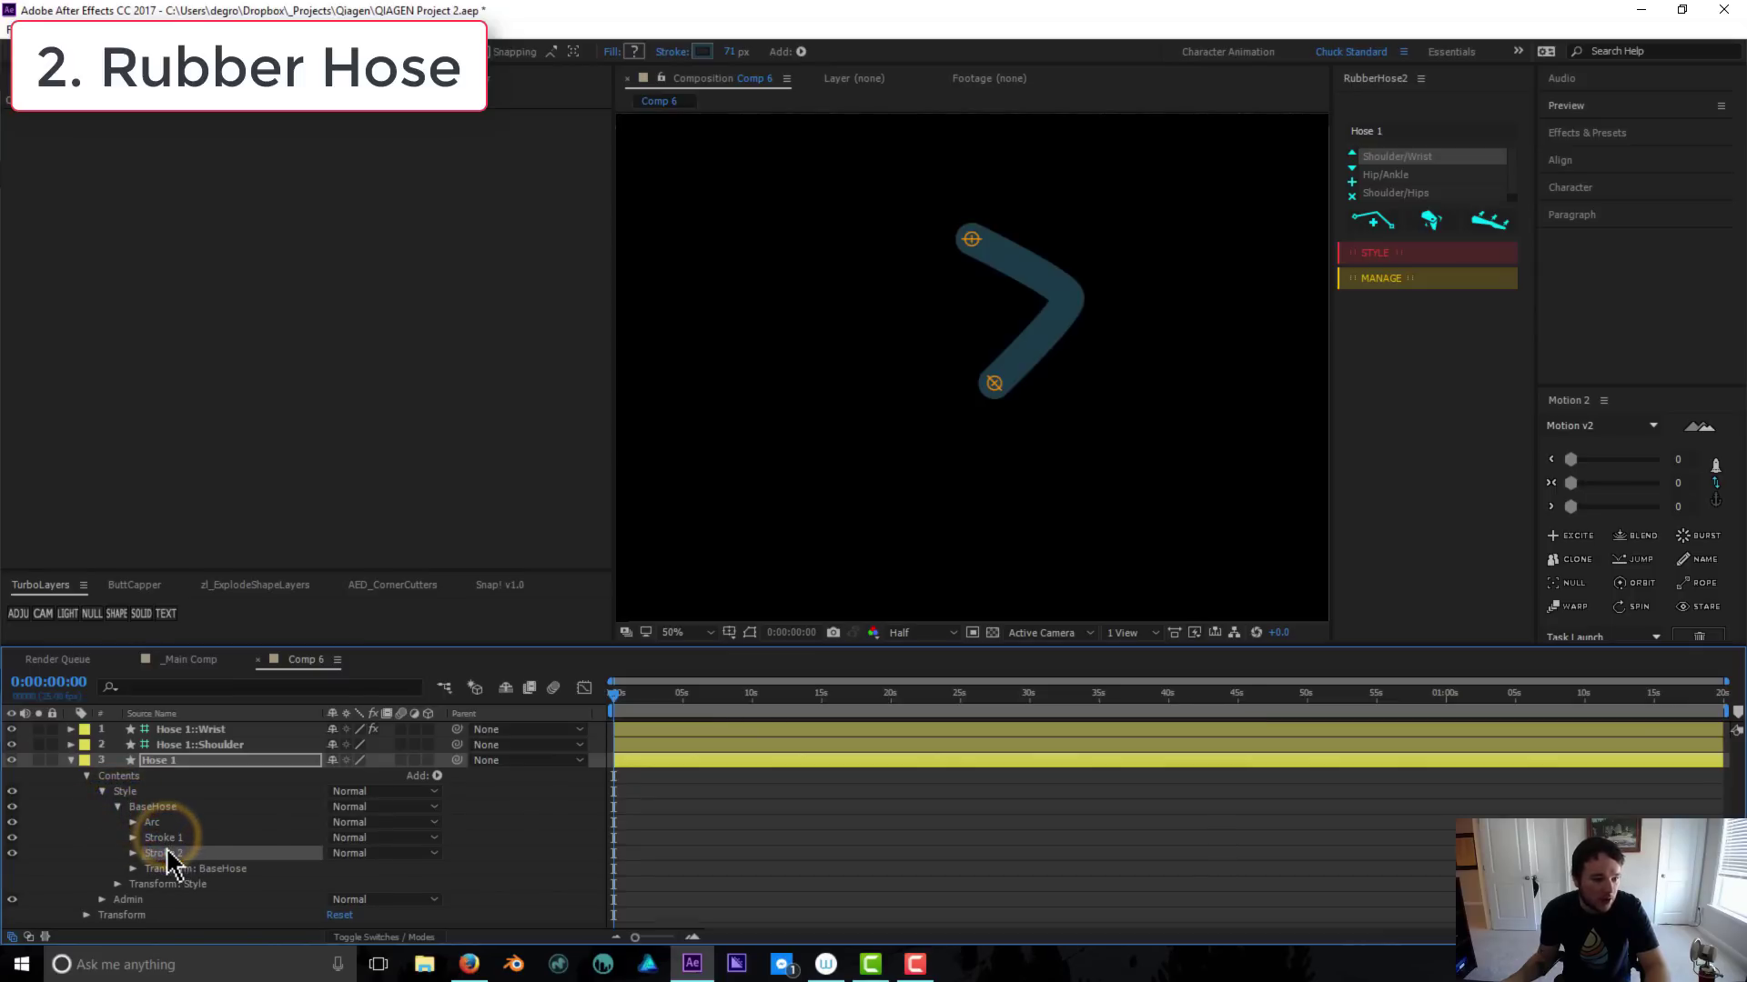
Color Stroke 2 pale blue CCDDE6 and widen it to form a light outline around the hose
{"action": "left_click", "coordinate": [133, 853]}
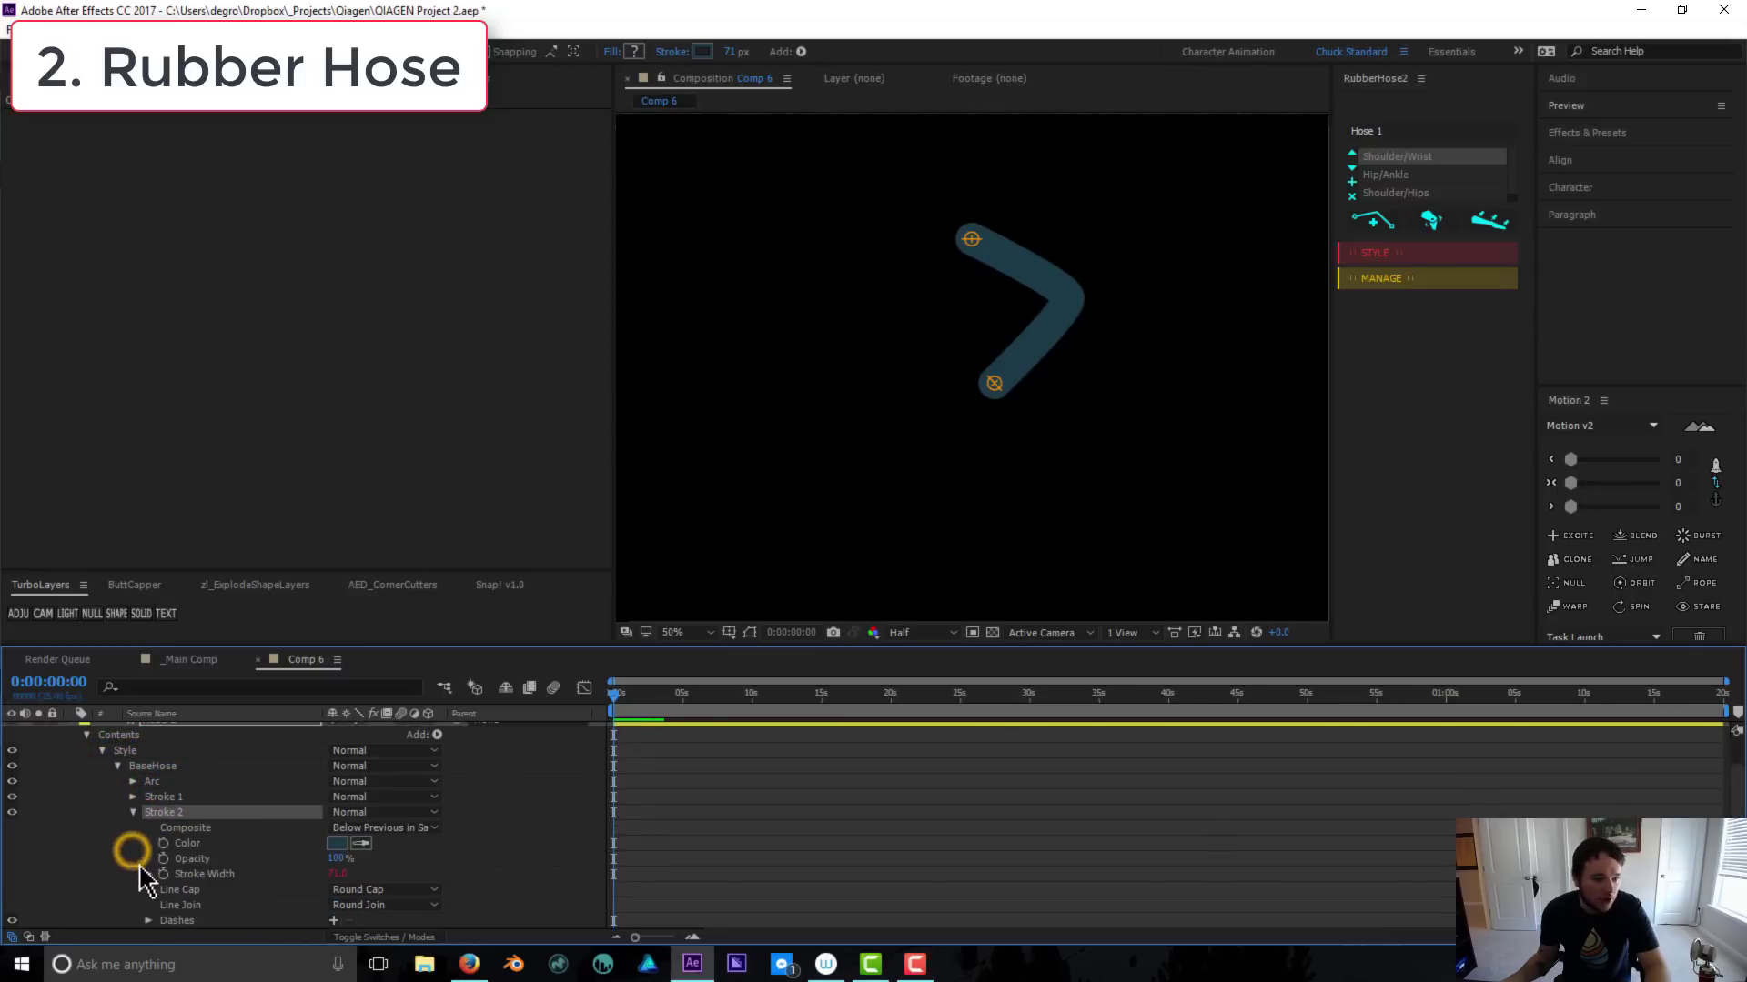
{"action": "left_click", "coordinate": [336, 843]}
{"action": "type", "text": "CCDDE6"}
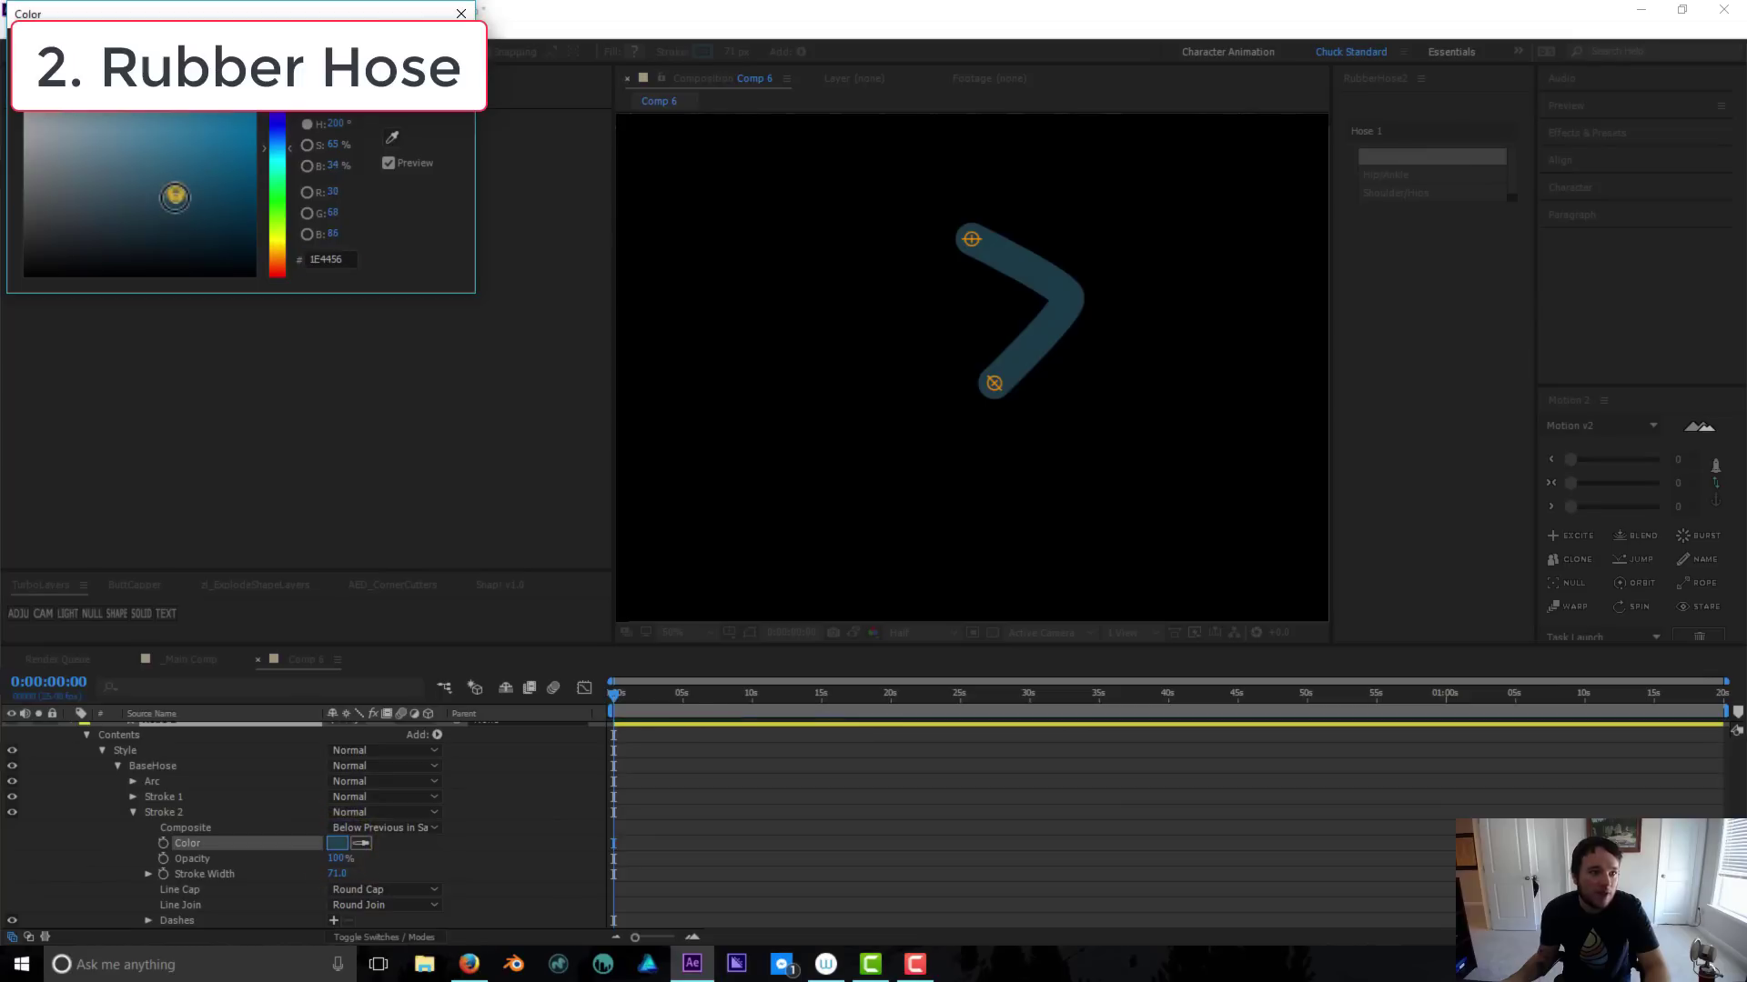
{"action": "key", "text": "Return"}
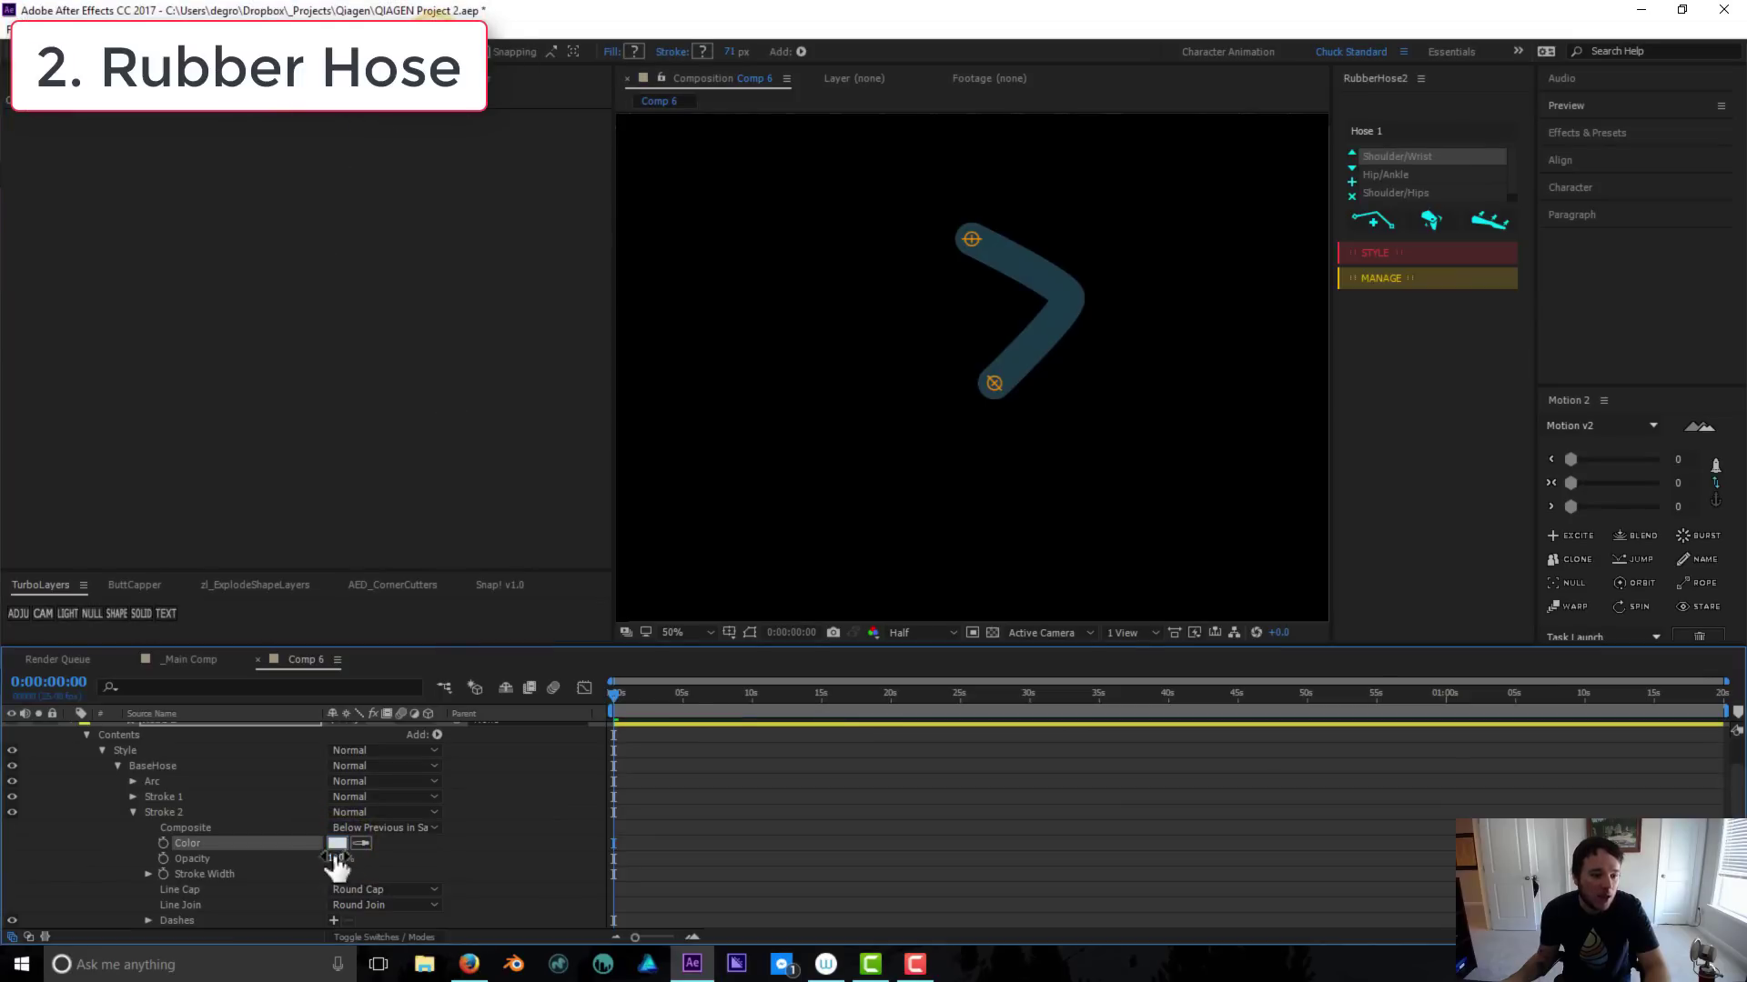
{"action": "left_click_drag", "start_coordinate": [336, 870], "coordinate": [382, 873]}
{"action": "left_click", "coordinate": [519, 811]}
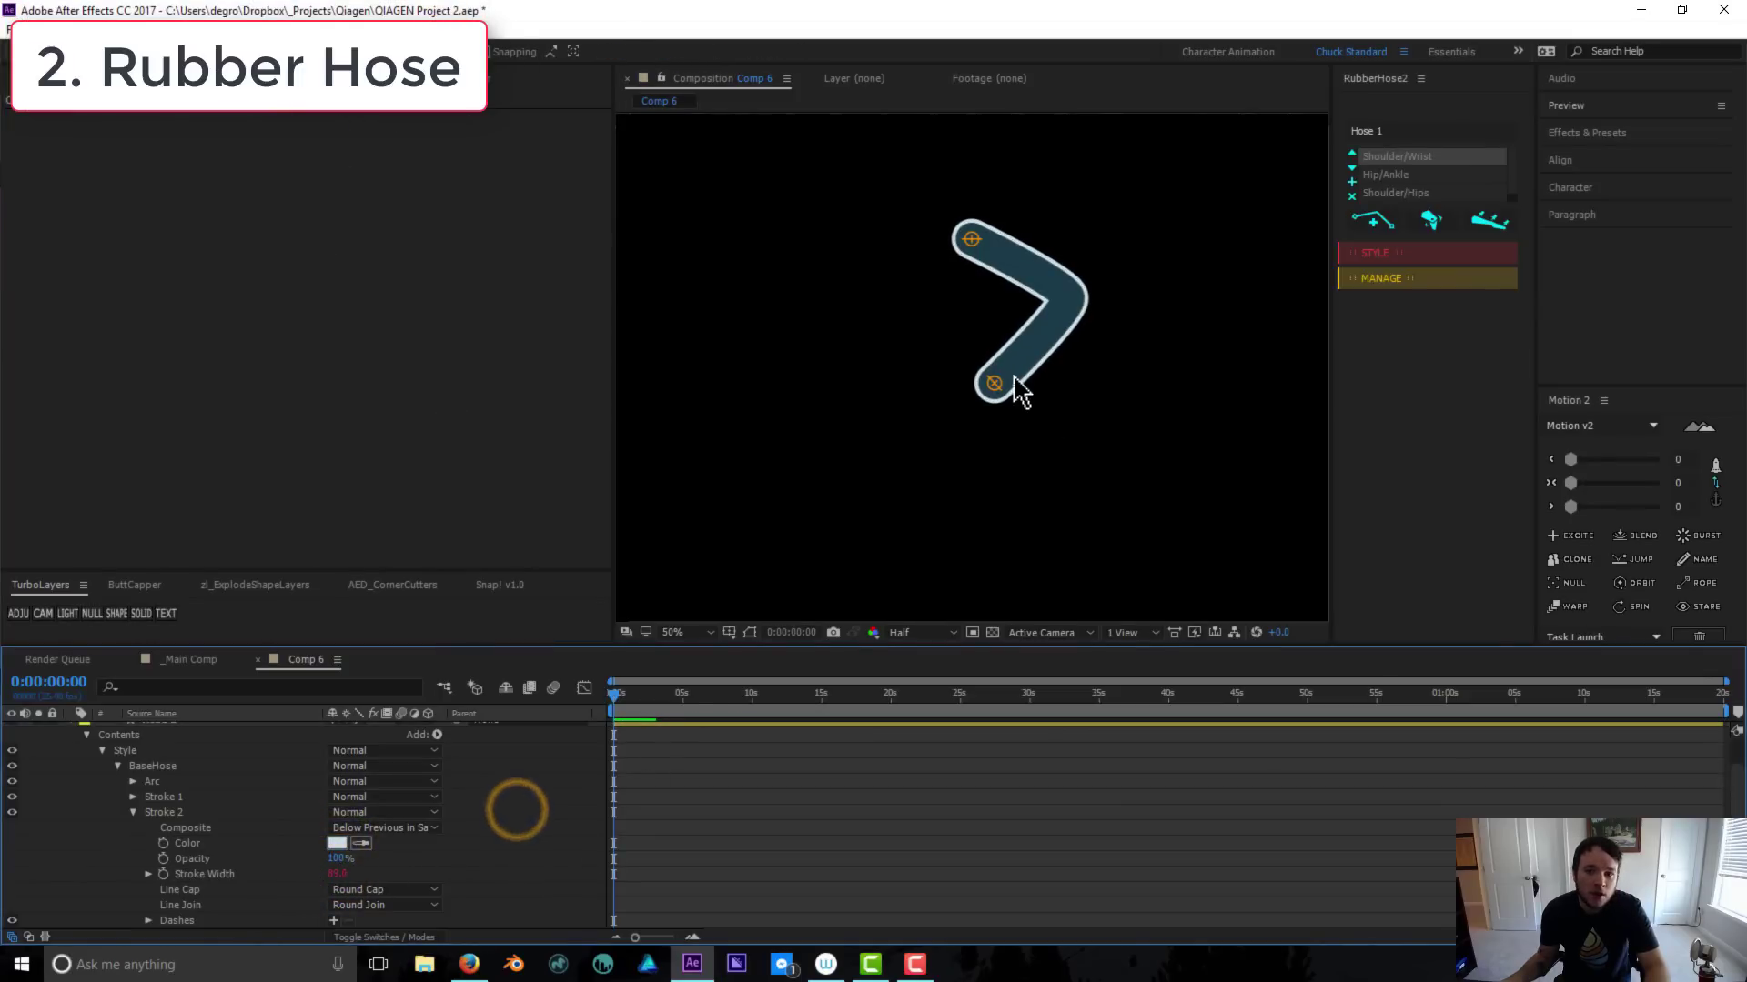
Pull the wrist controller down and outward to open the outlined hose's bend, and collapse and deselect the layers
{"action": "mouse_move", "coordinate": [996, 390]}
{"action": "left_mouse_down"}
{"action": "mouse_move", "coordinate": [997, 407]}
{"action": "mouse_move", "coordinate": [977, 402]}
{"action": "mouse_move", "coordinate": [1000, 337]}
{"action": "mouse_move", "coordinate": [992, 435]}
{"action": "mouse_move", "coordinate": [977, 322]}
{"action": "mouse_move", "coordinate": [990, 497]}
{"action": "mouse_move", "coordinate": [1002, 339]}
{"action": "mouse_move", "coordinate": [984, 324]}
{"action": "mouse_move", "coordinate": [974, 487]}
{"action": "mouse_move", "coordinate": [970, 461]}
{"action": "mouse_move", "coordinate": [998, 432]}
{"action": "left_mouse_up"}
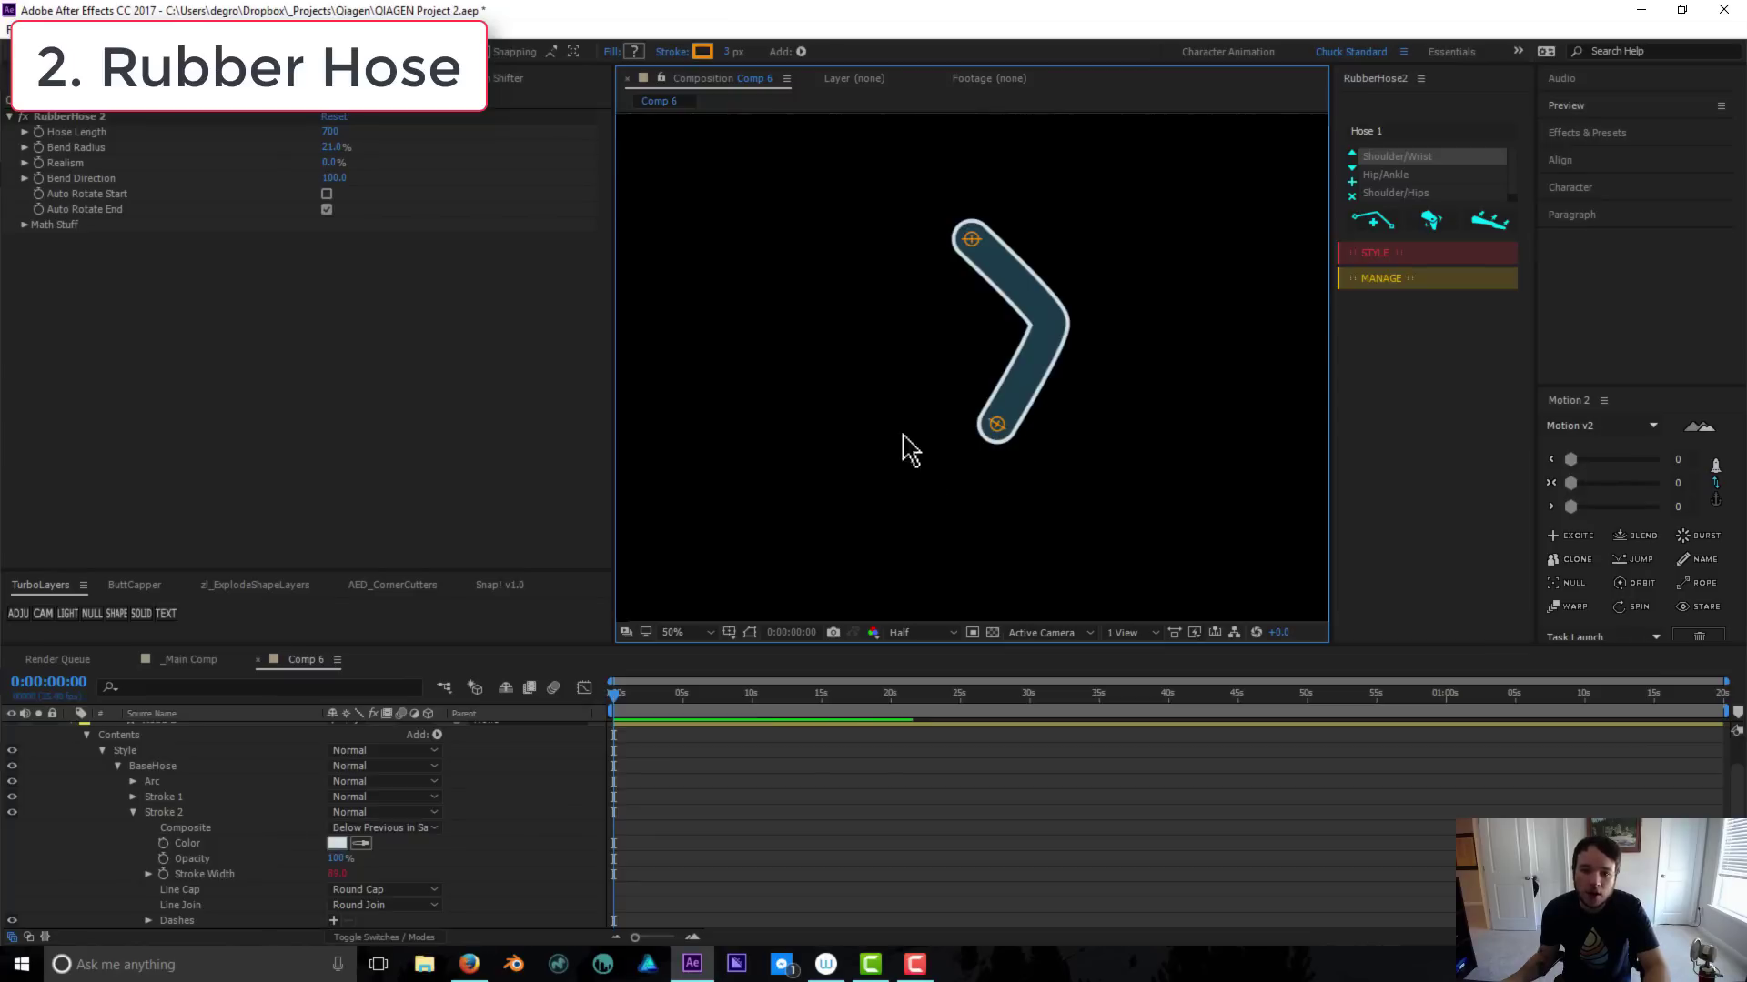
{"action": "left_click", "coordinate": [998, 433]}
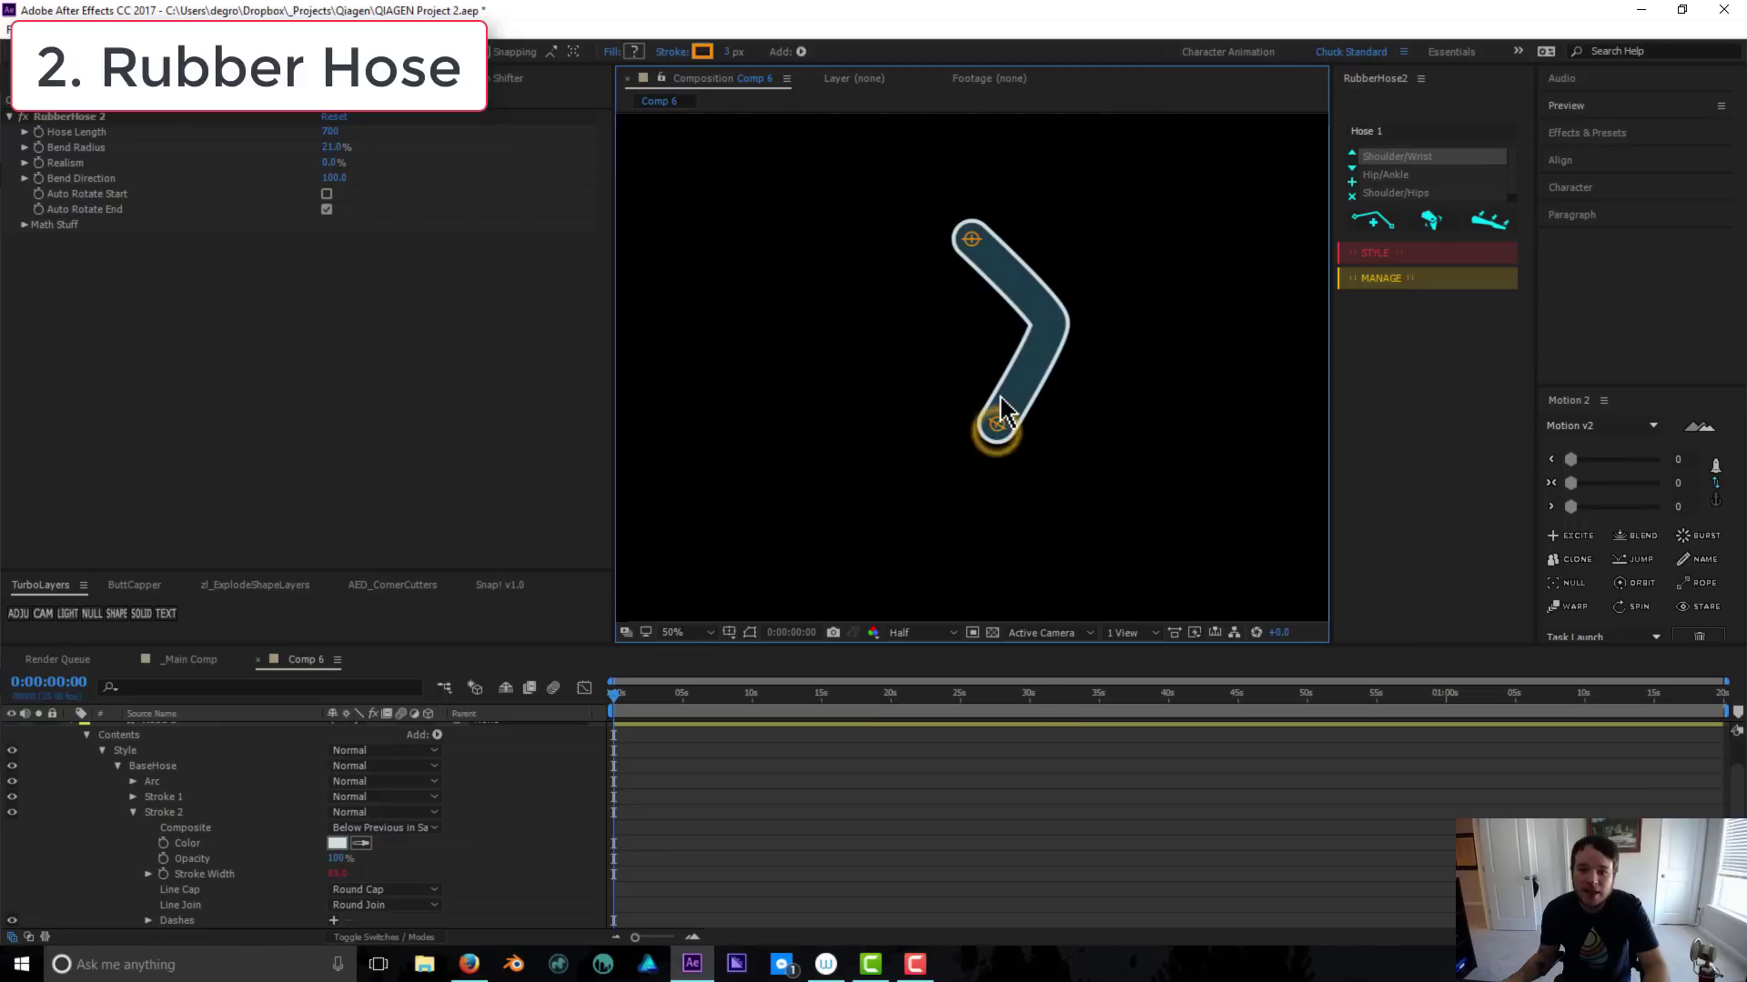
{"action": "left_click_drag", "start_coordinate": [998, 432], "coordinate": [927, 479]}
{"action": "scroll", "coordinate": [777, 851], "scroll_direction": "up", "scroll_amount": 2}
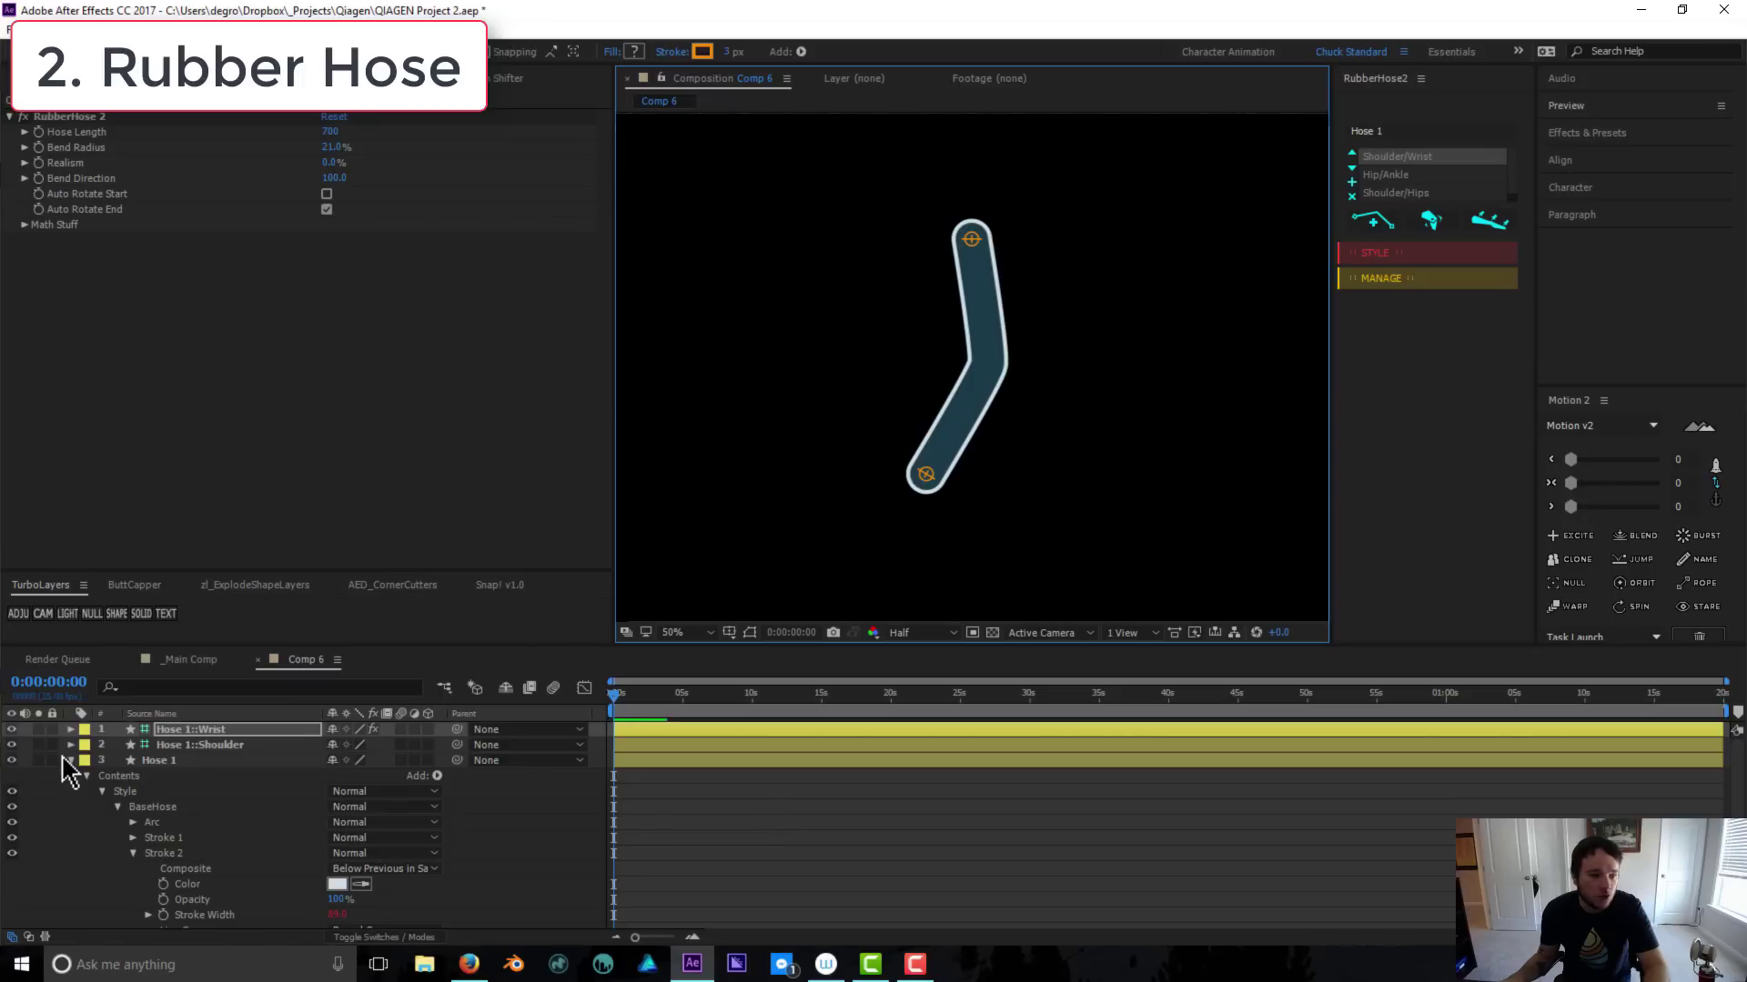
{"action": "left_click", "coordinate": [70, 761]}
{"action": "left_click", "coordinate": [729, 828]}
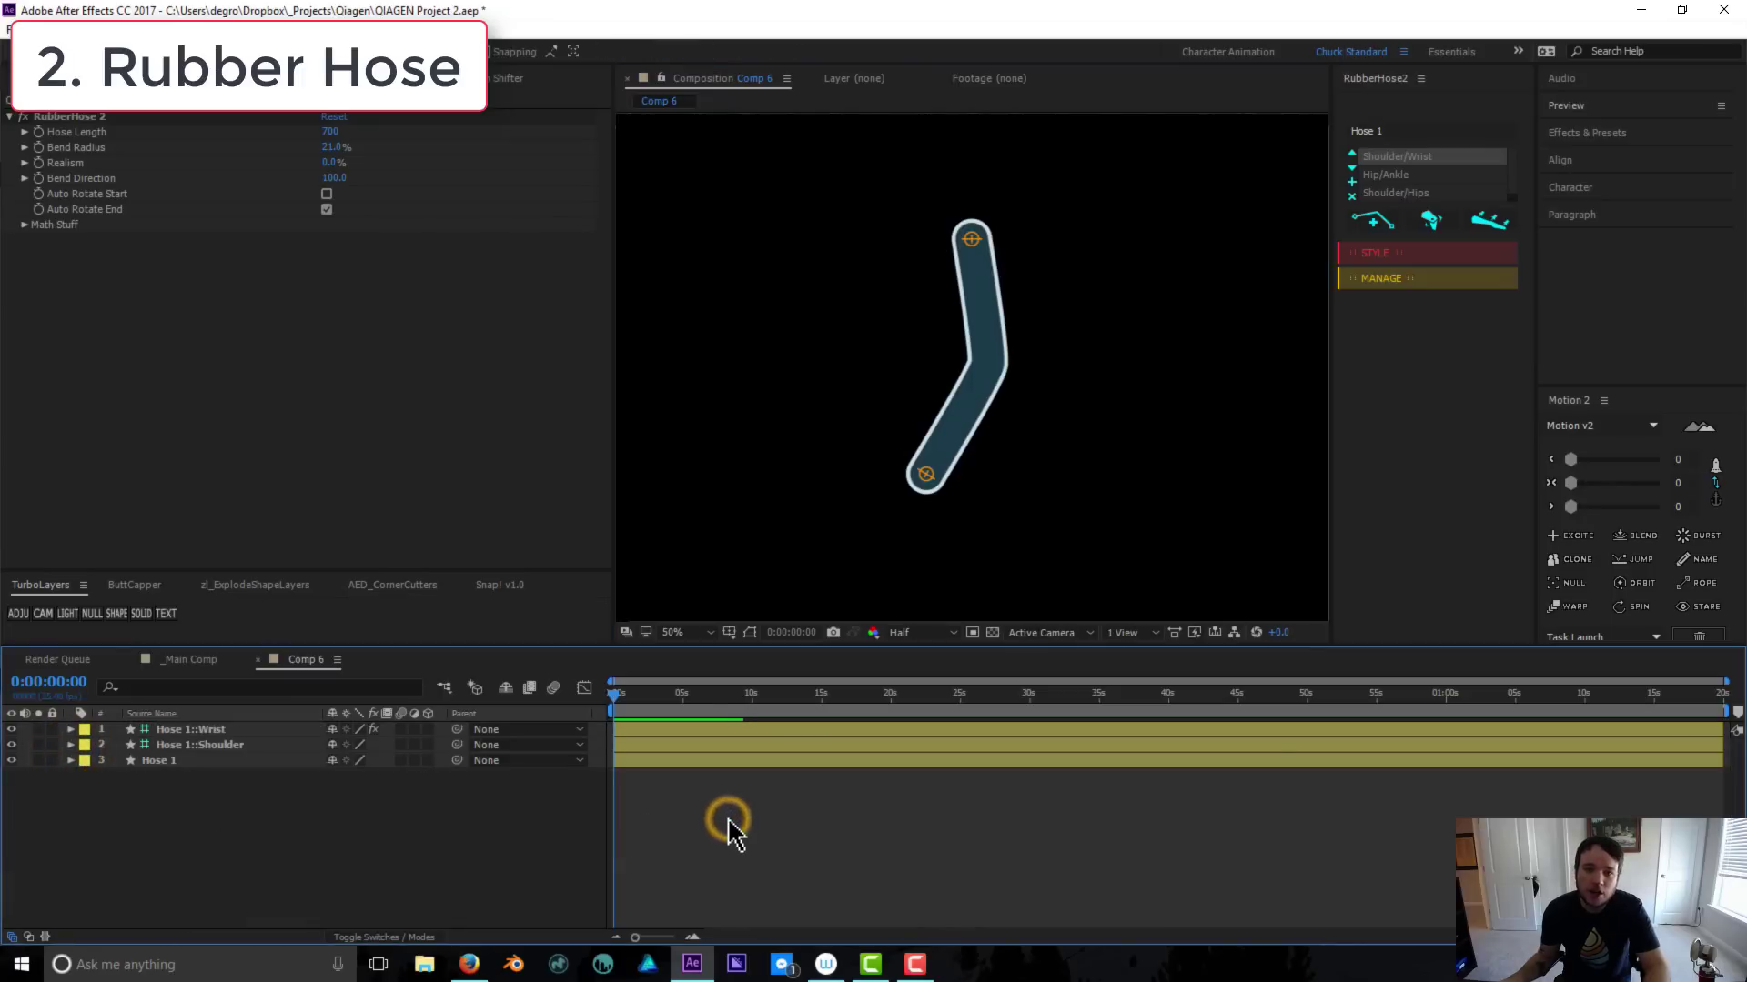
Switch to Firefox and open the "Welcome to MotionApprentice.com! Here's what I'm about" post from the Motion Apprentice blog
{"action": "left_click", "coordinate": [473, 968]}
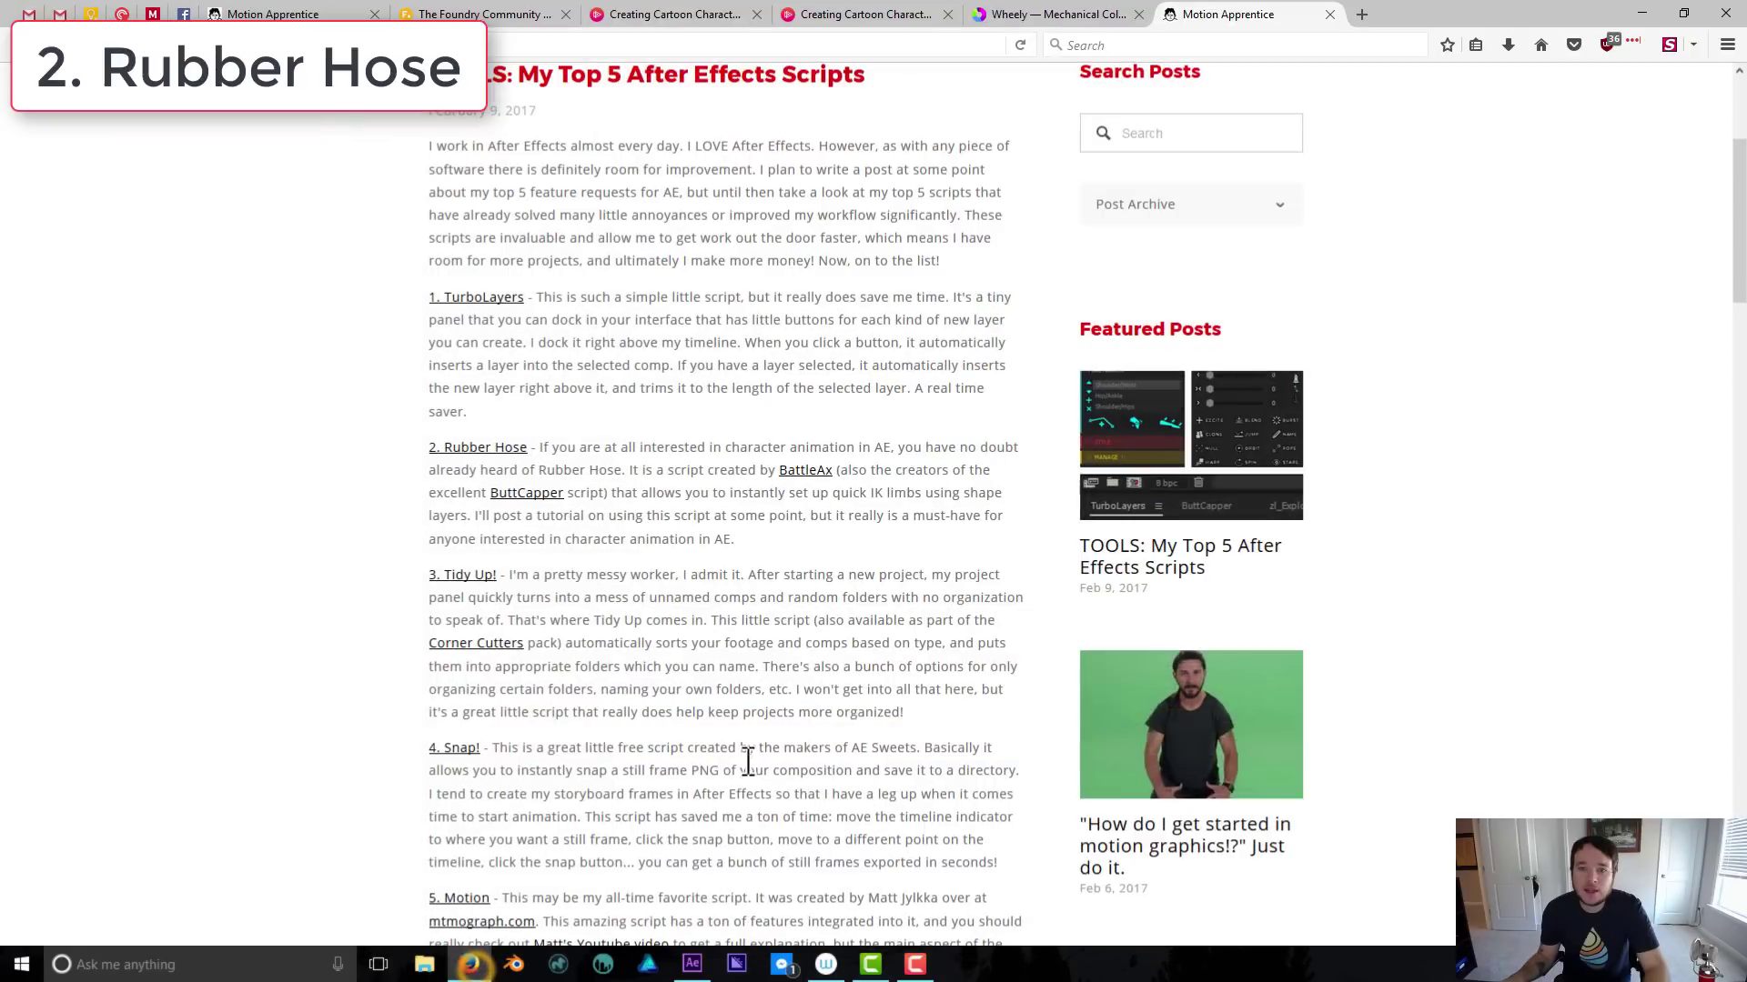
{"action": "scroll", "coordinate": [800, 309], "scroll_direction": "up", "scroll_amount": 3}
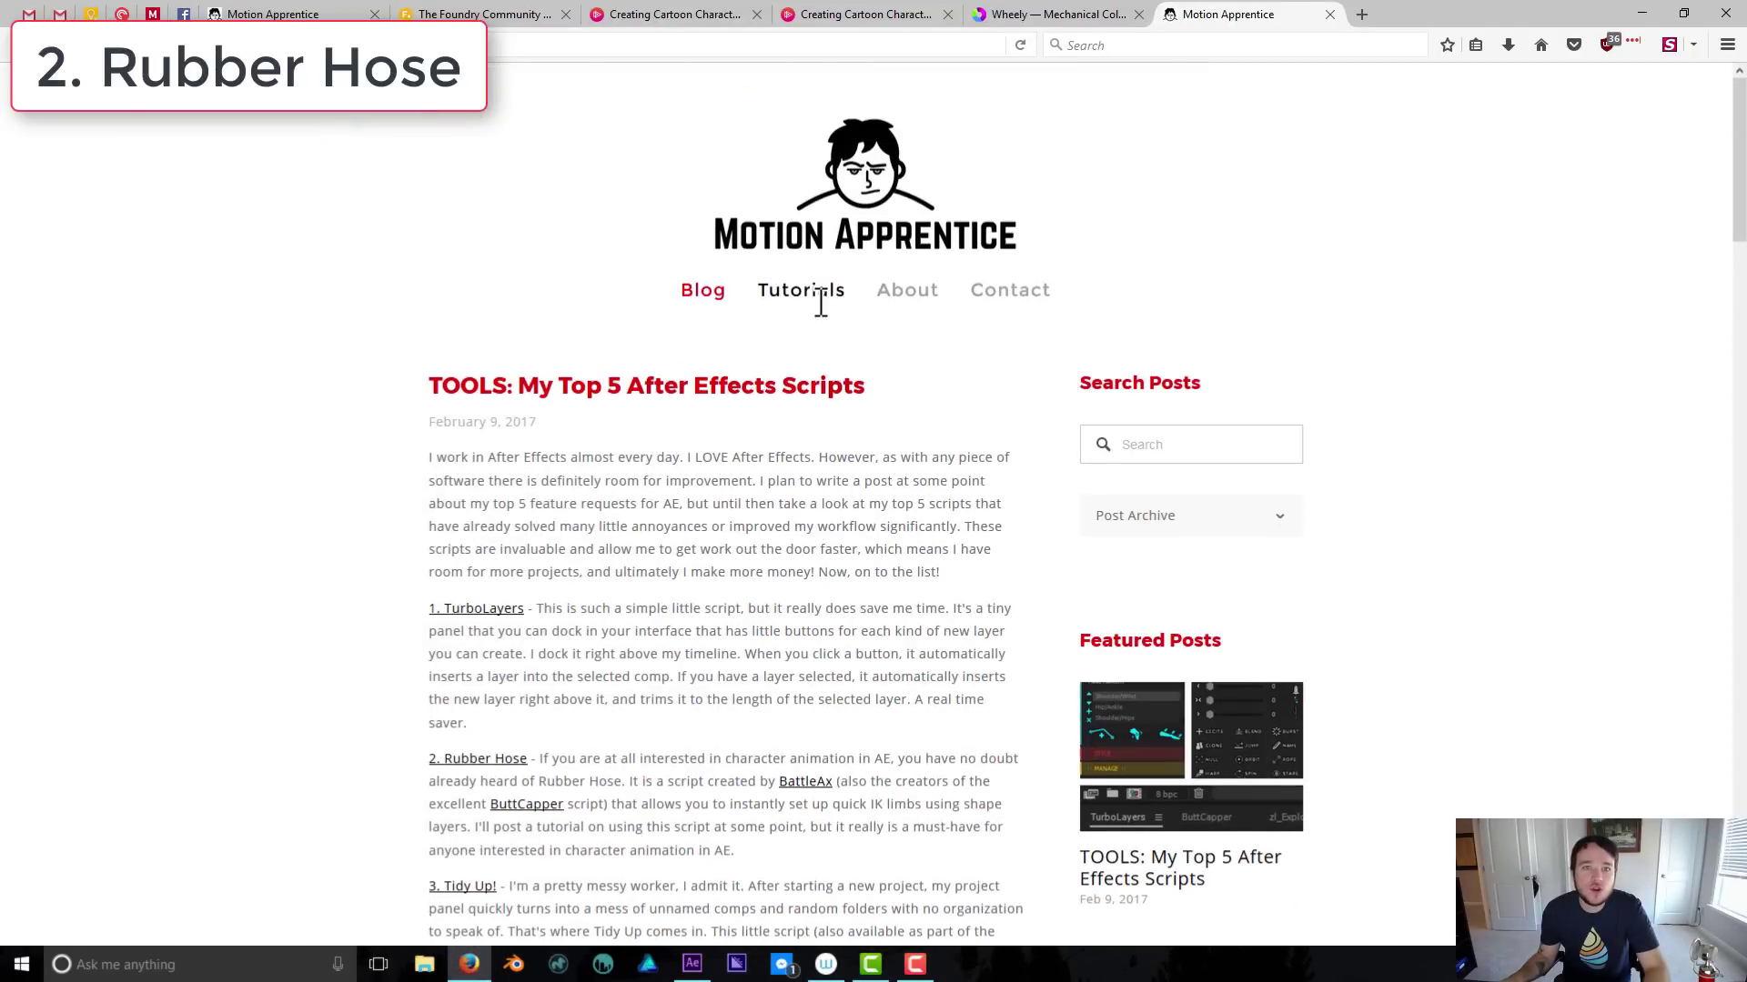
{"action": "left_click", "coordinate": [702, 293]}
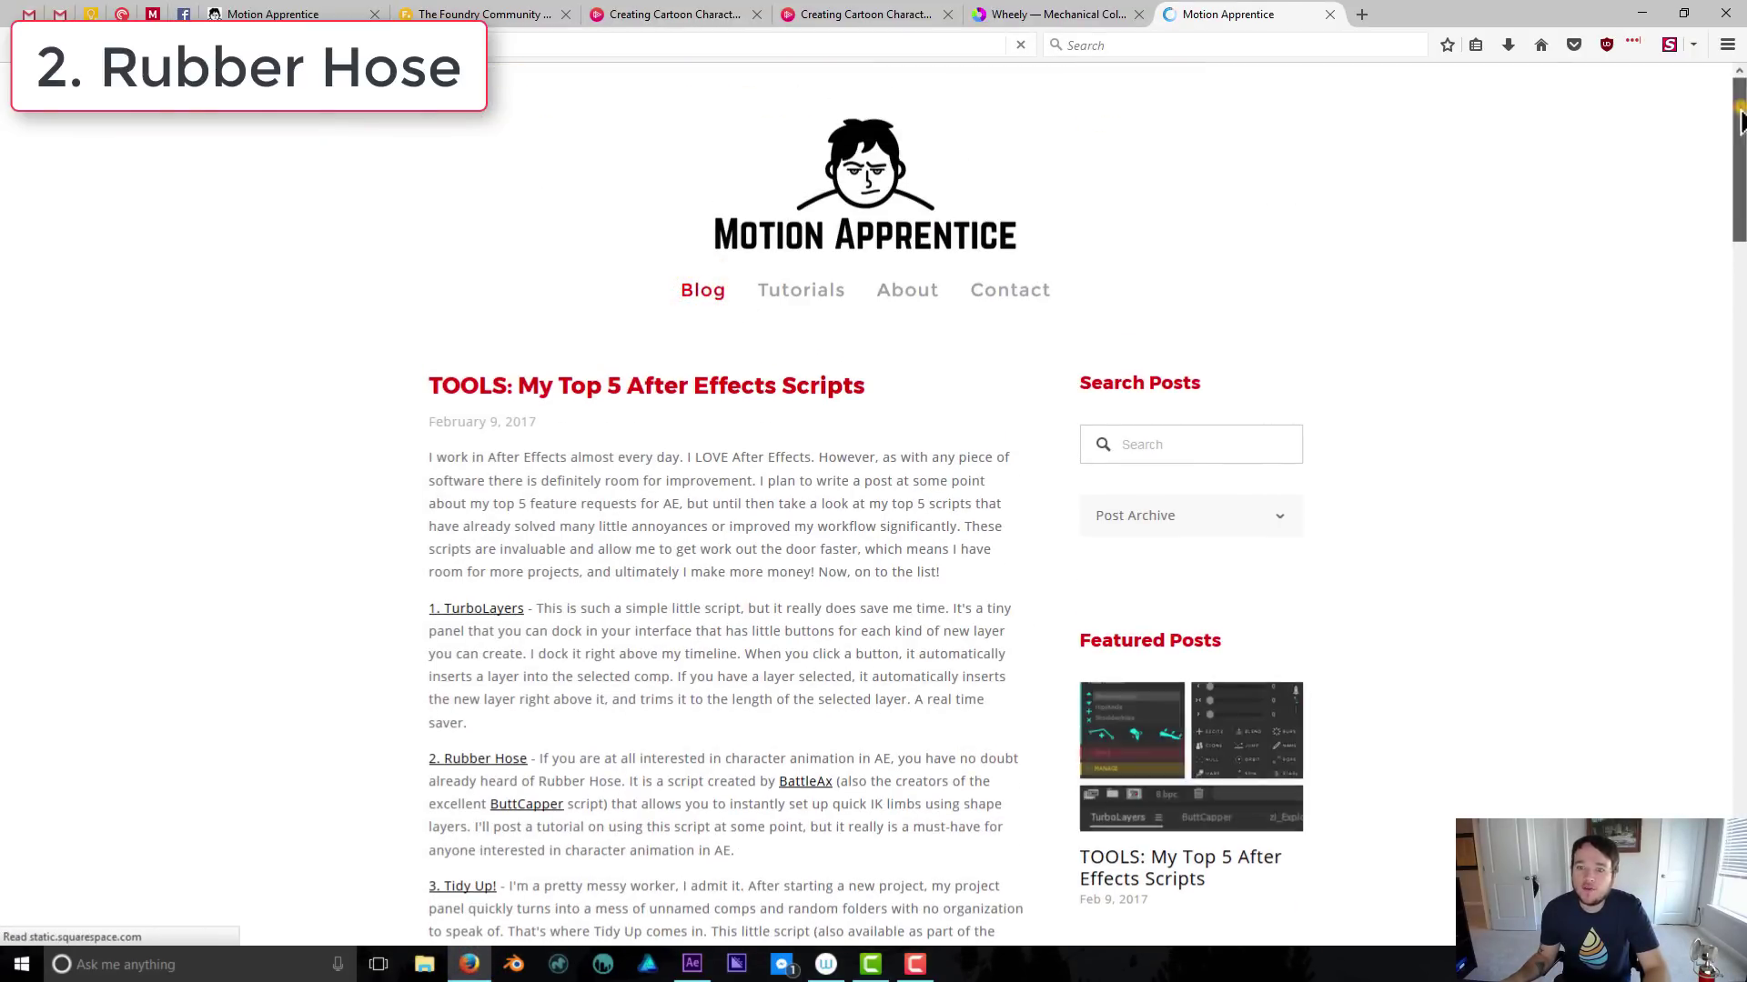
{"action": "left_click_drag", "start_coordinate": [1740, 119], "coordinate": [1741, 350]}
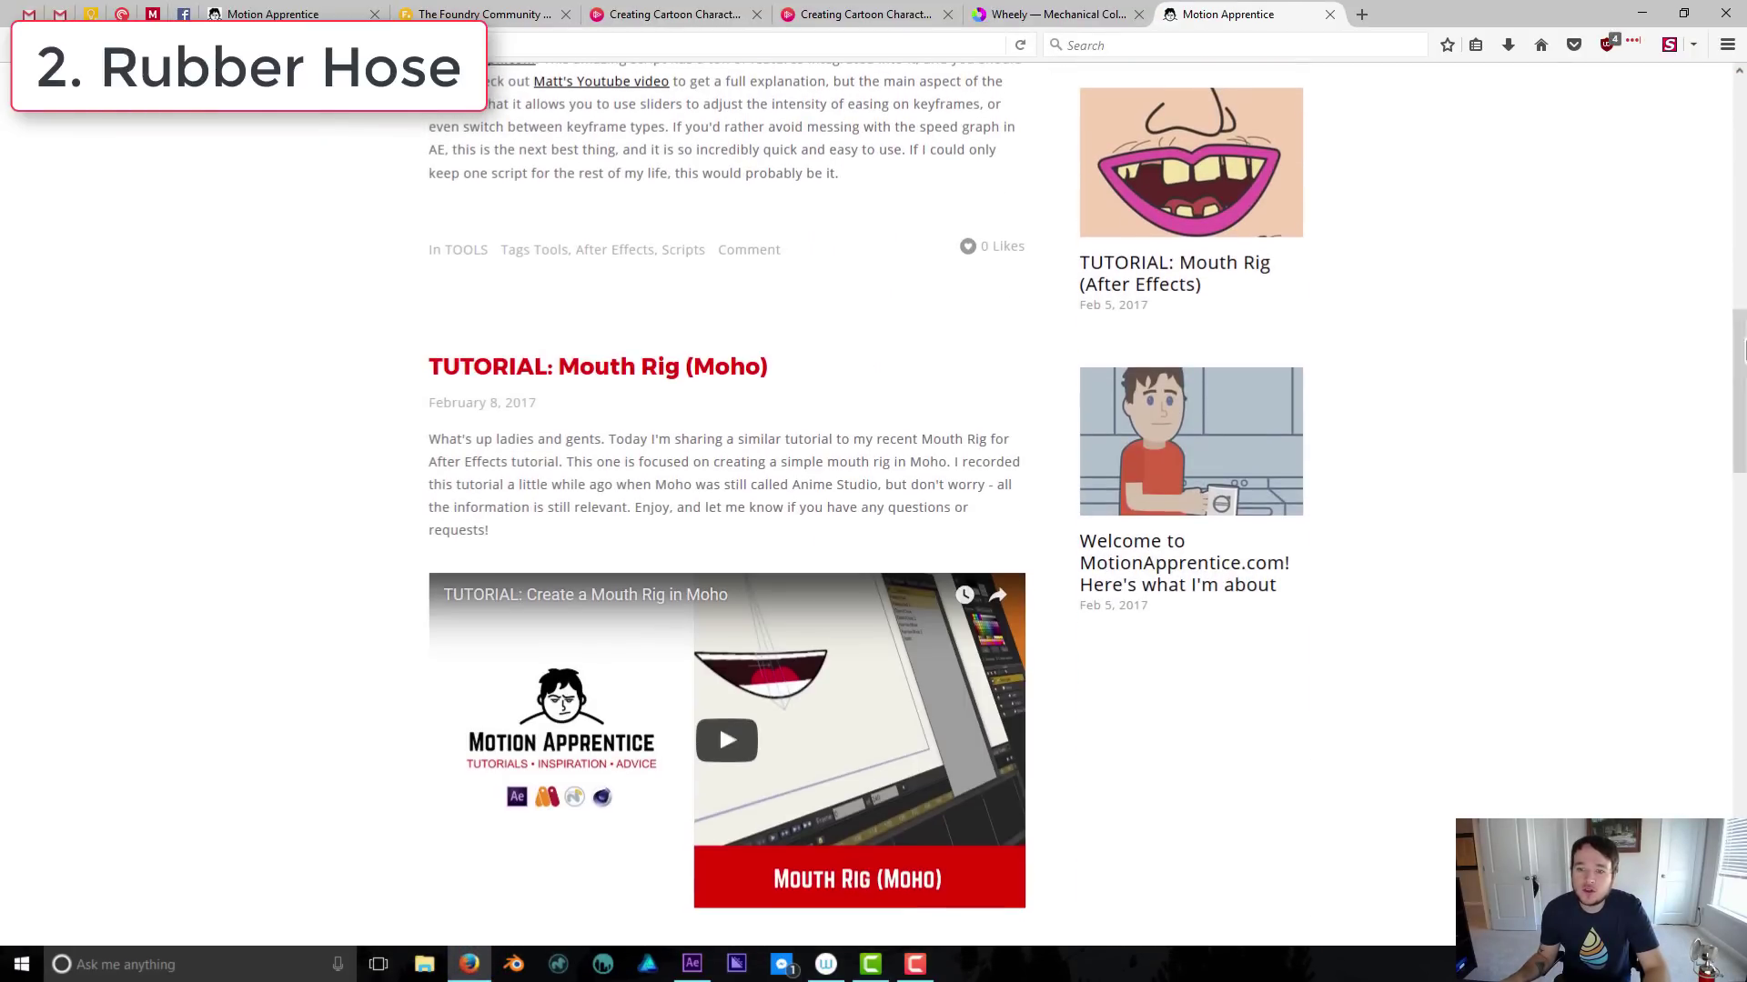
{"action": "left_click", "coordinate": [1151, 555]}
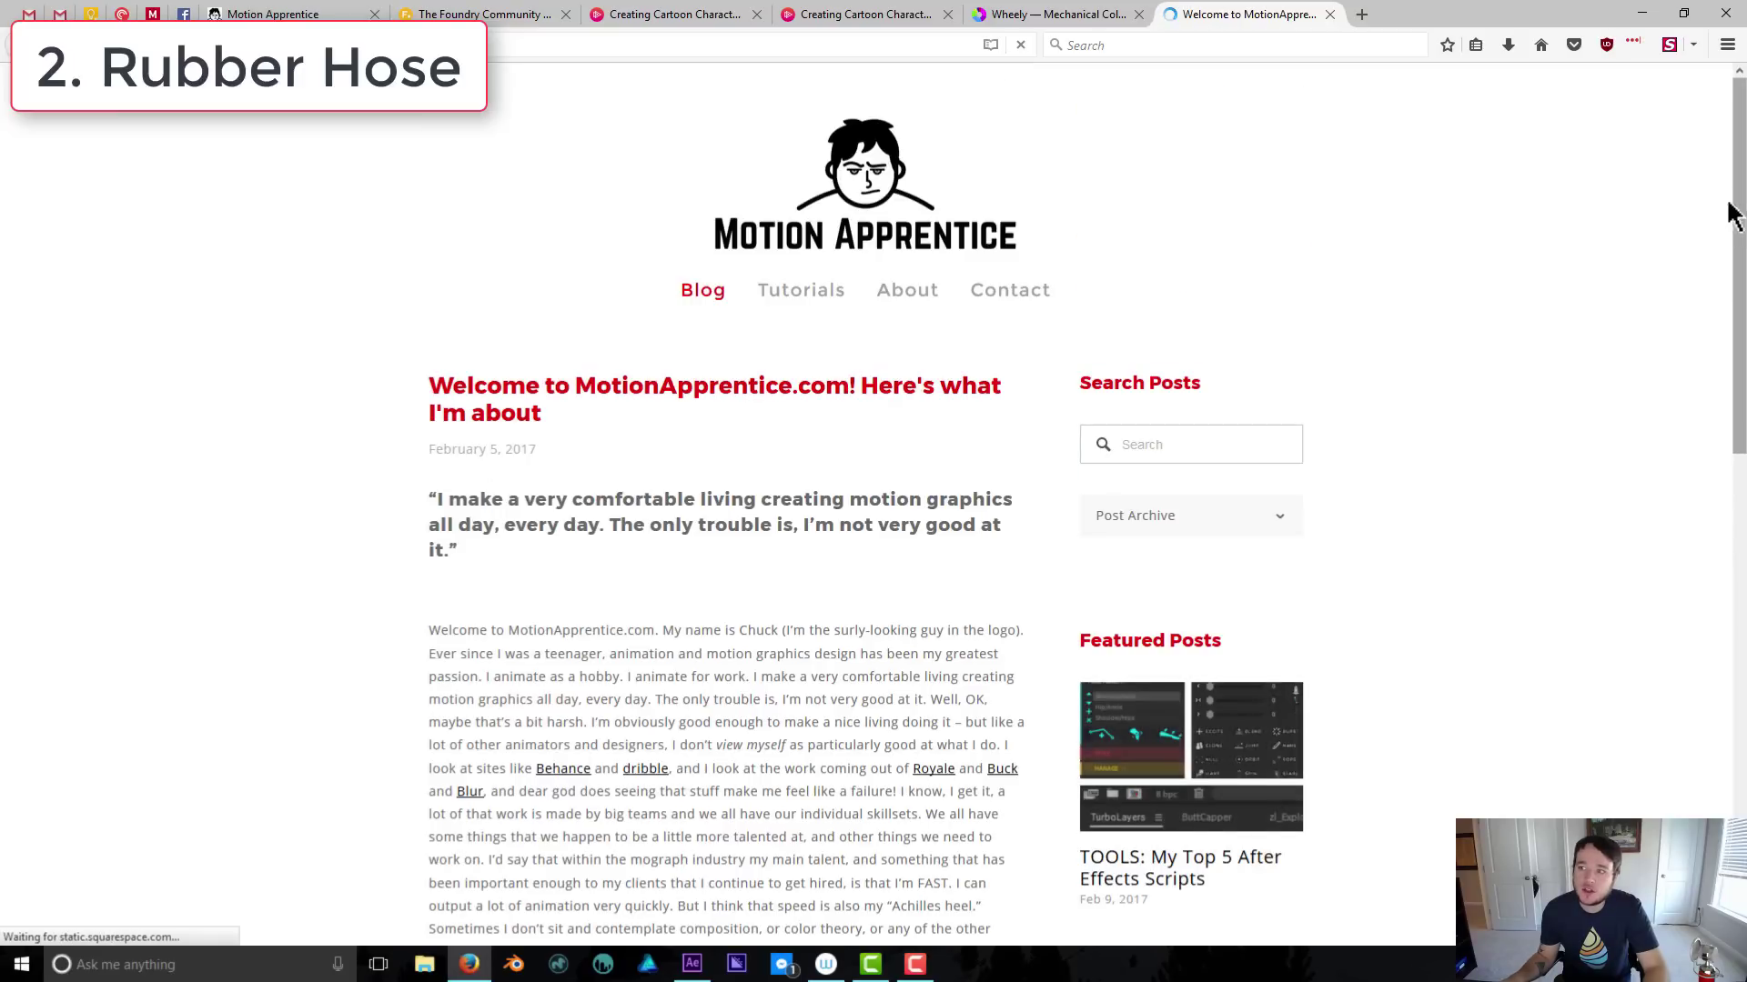
Play the "Daily Routine" video near the end of the welcome post in full screen
{"action": "scroll", "coordinate": [1643, 574], "scroll_direction": "down", "scroll_amount": 15}
{"action": "scroll", "coordinate": [1647, 546], "scroll_direction": "up", "scroll_amount": 15}
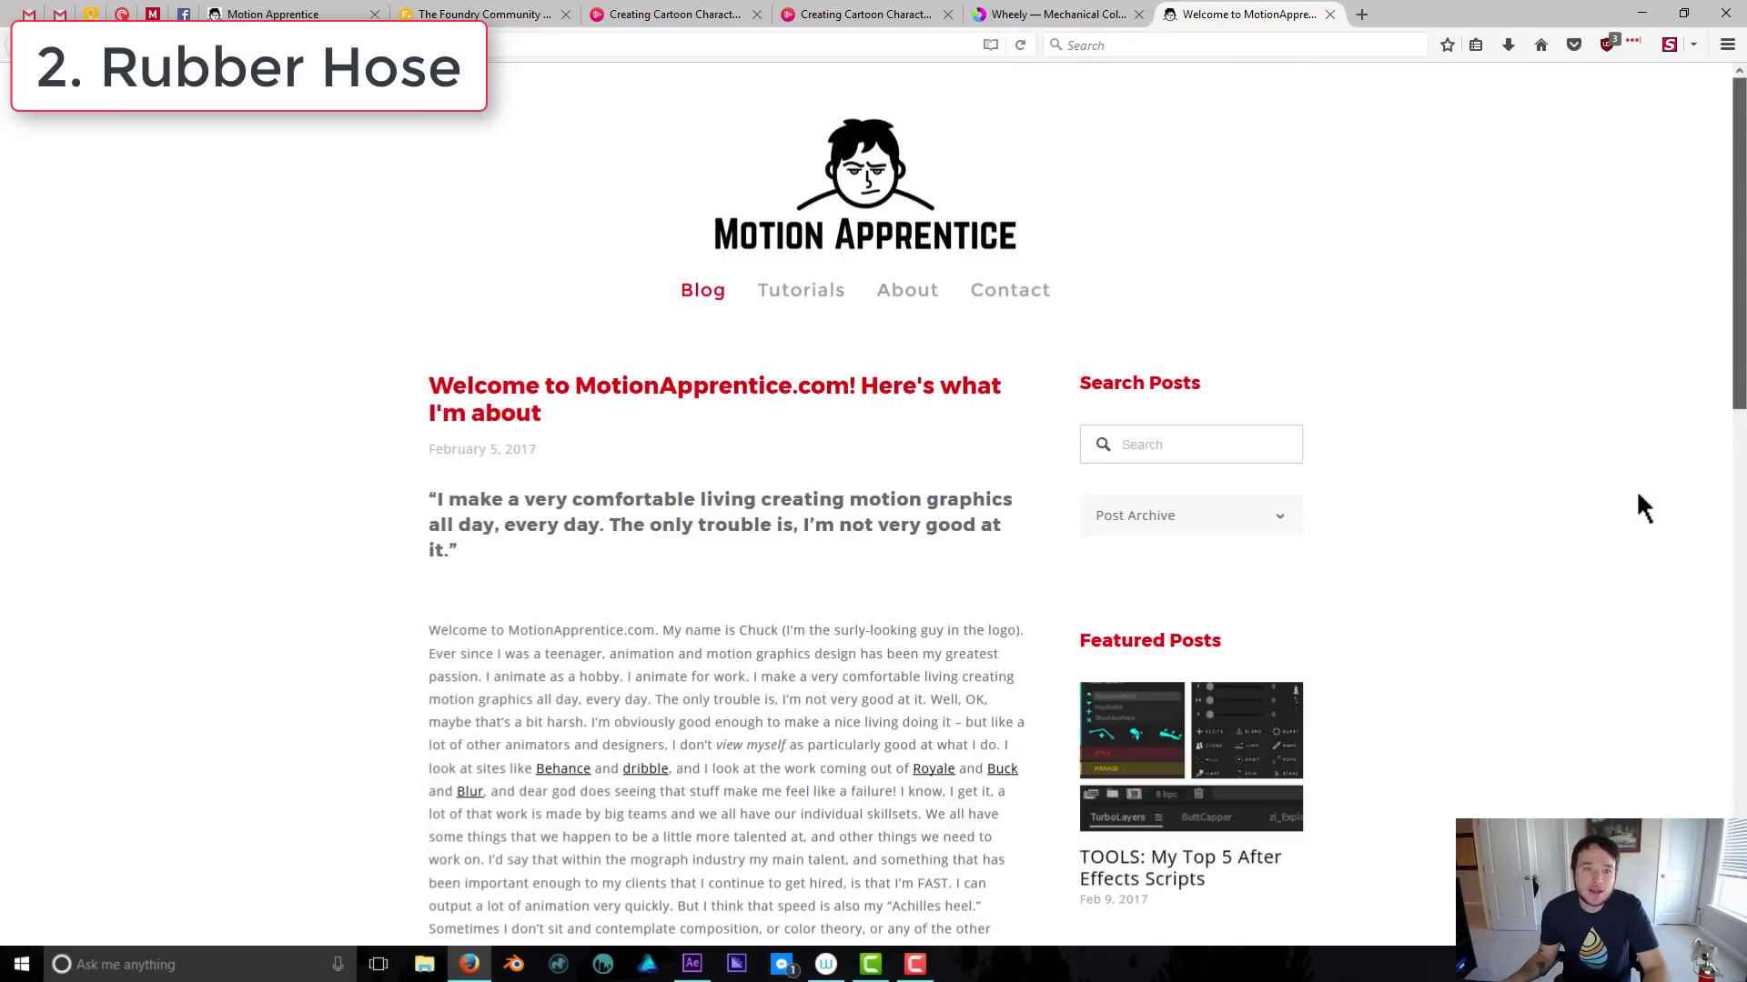
{"action": "scroll", "coordinate": [1647, 546], "scroll_direction": "down", "scroll_amount": 15}
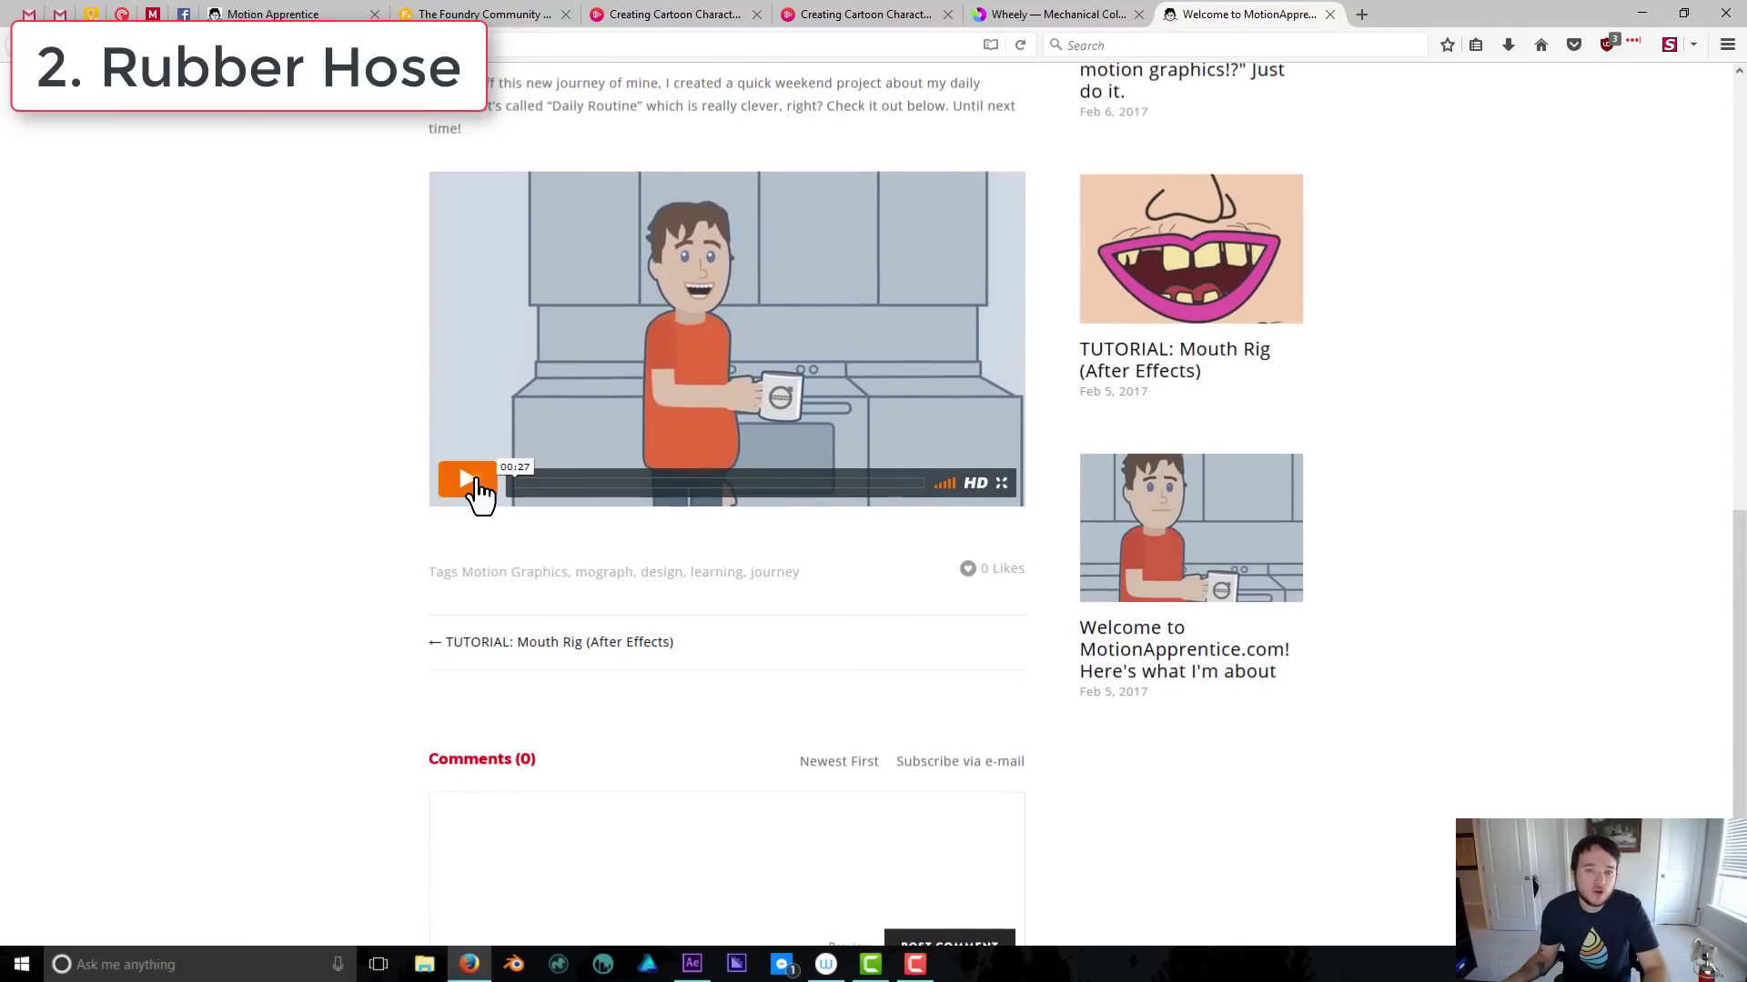
{"action": "left_click", "coordinate": [467, 481]}
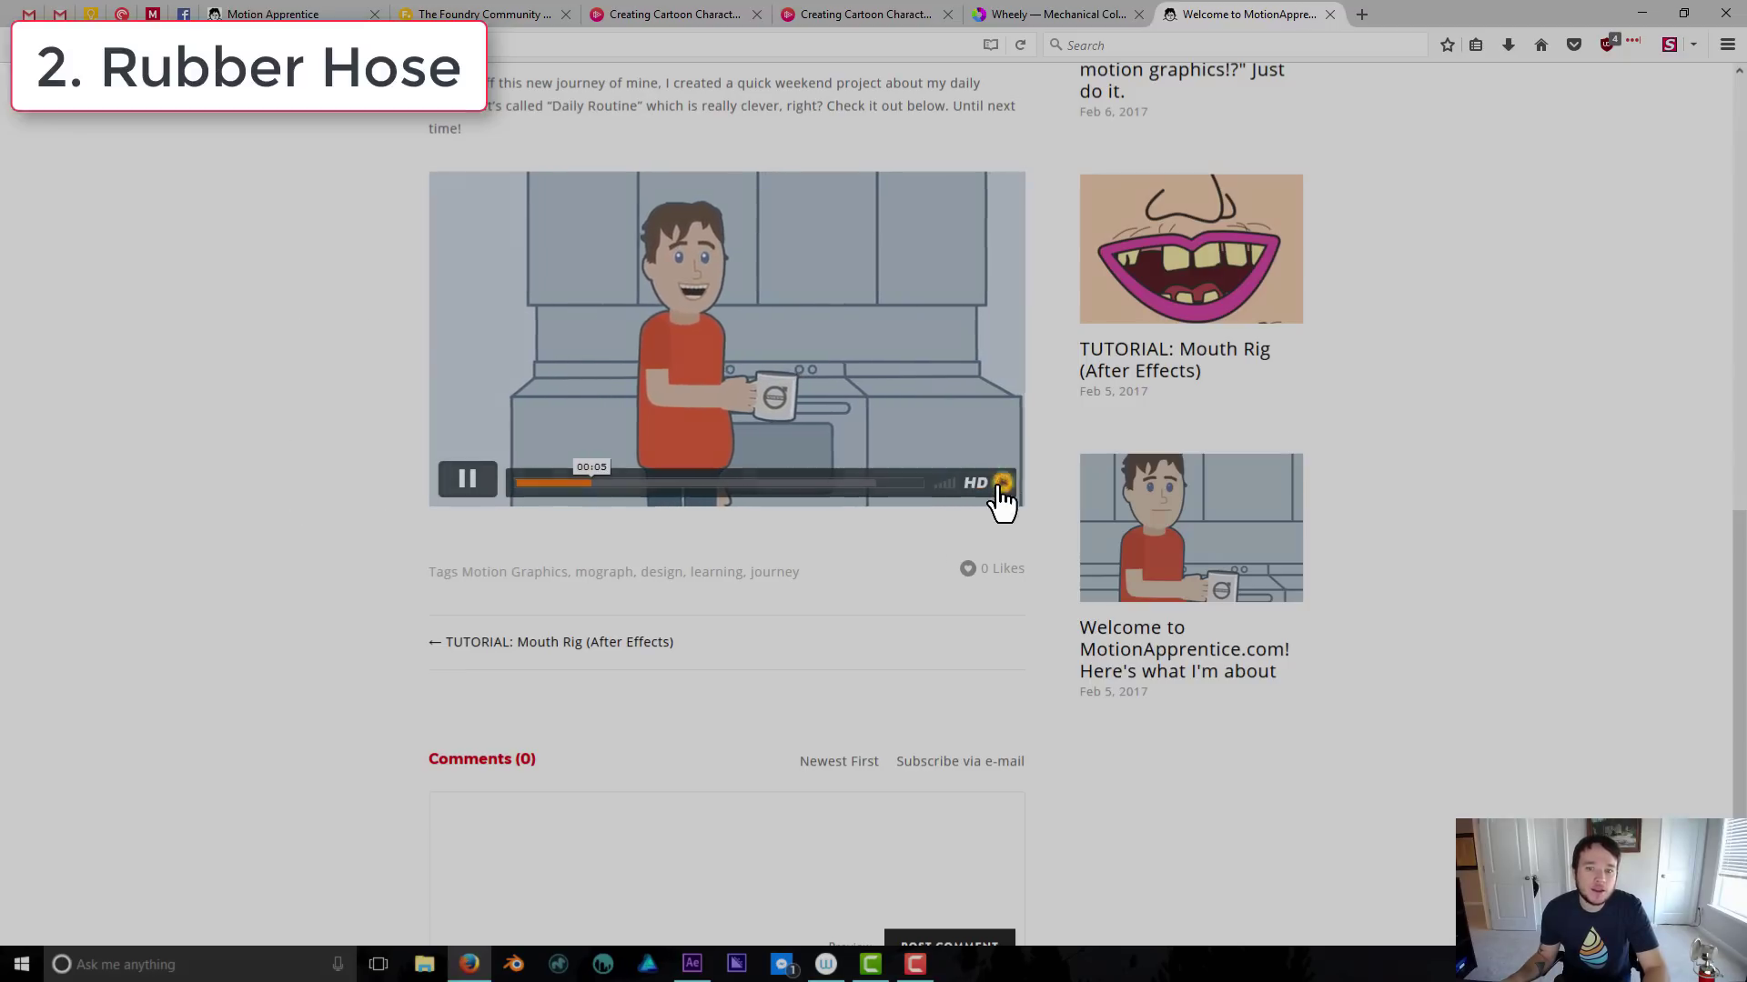
{"action": "left_click", "coordinate": [1002, 486]}
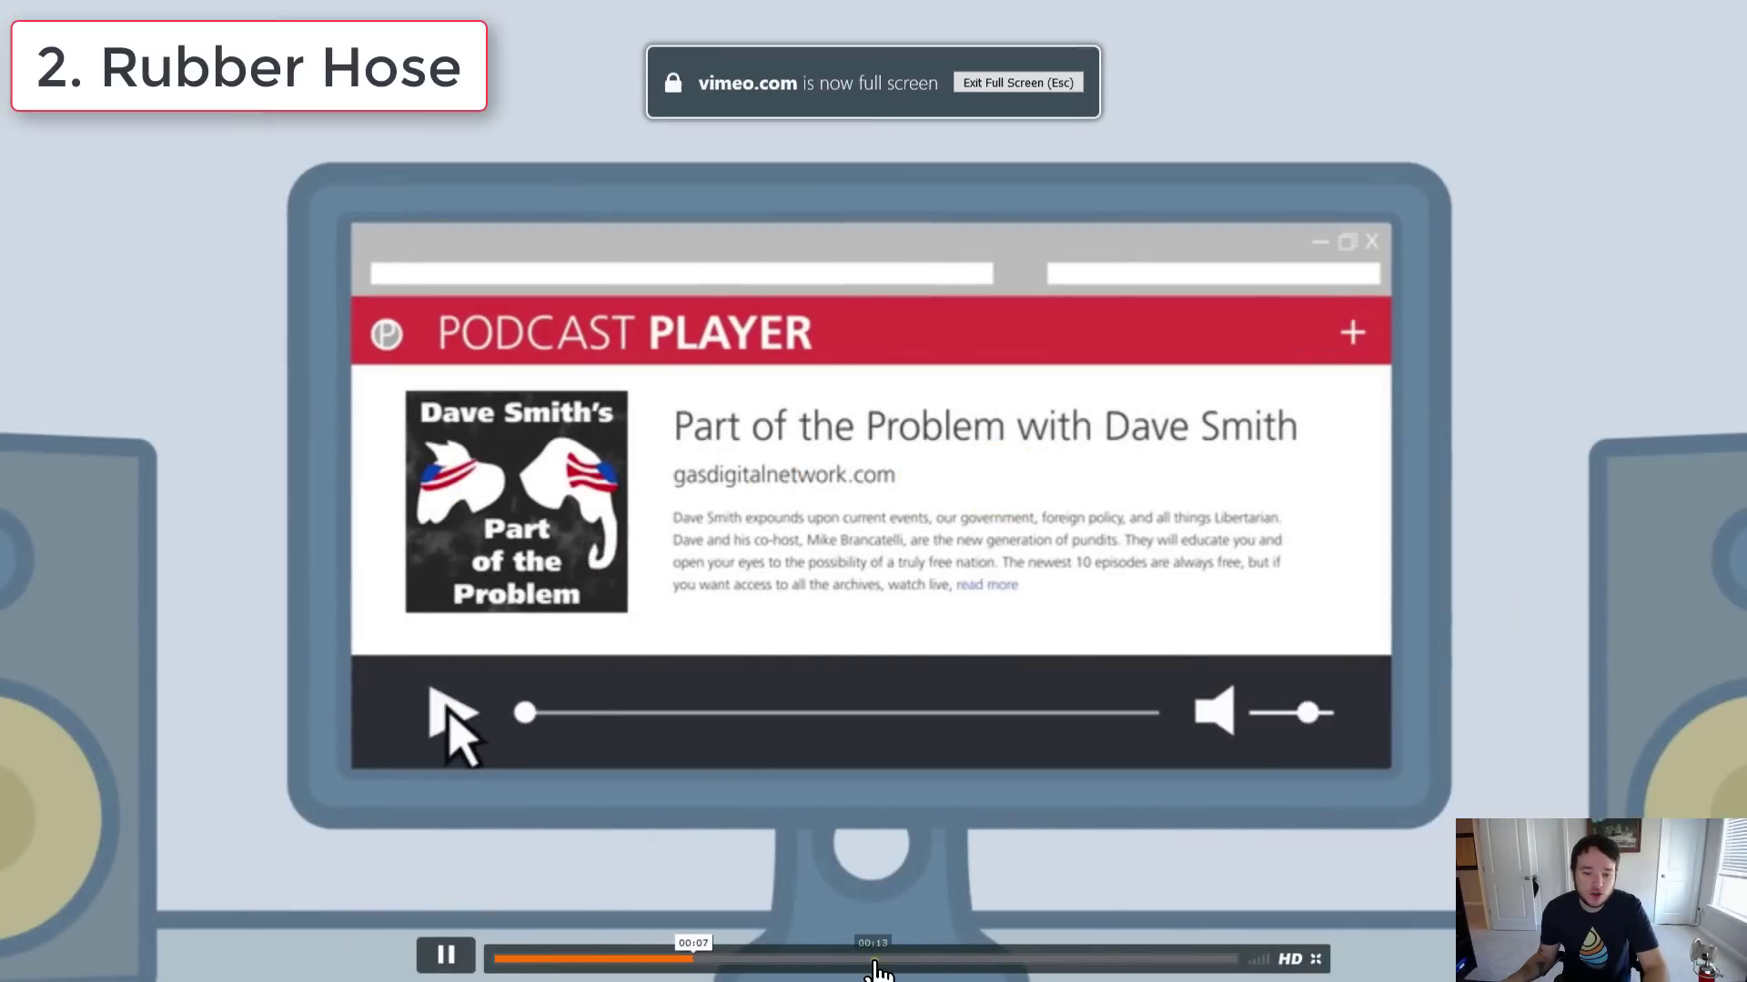
Skim the video at about 00:13, 00:18 and near its beginning, and leave full screen and pause it
{"action": "left_click", "coordinate": [874, 962]}
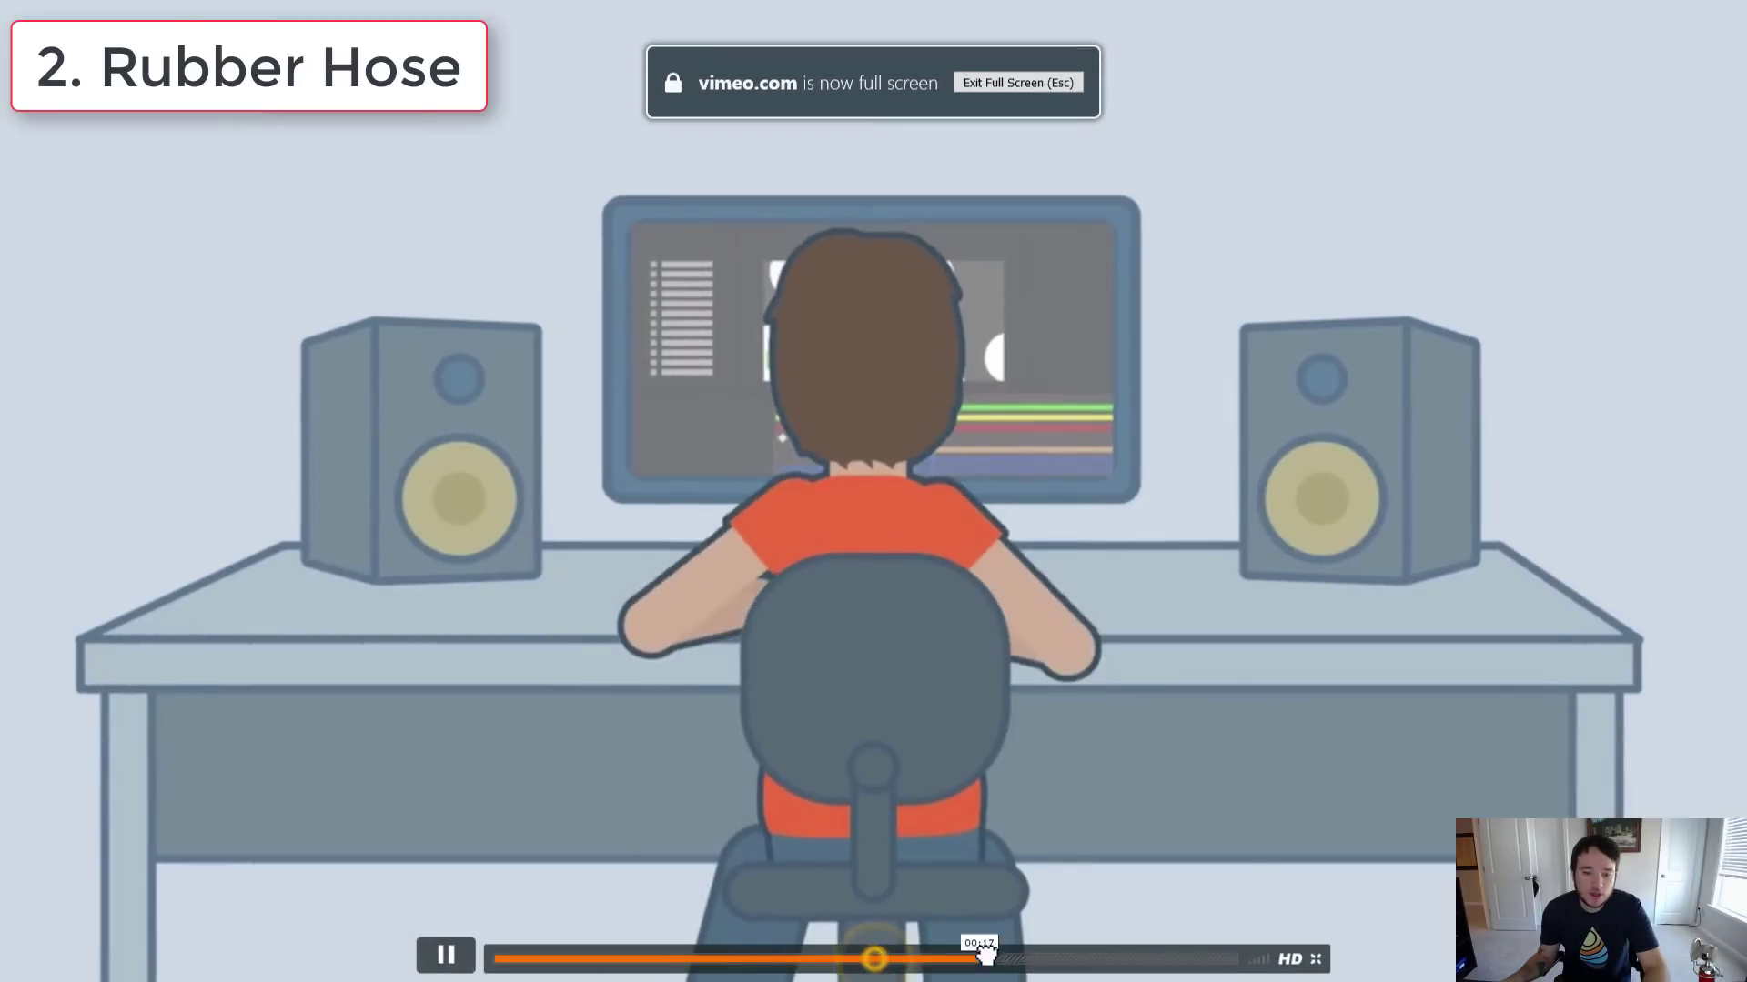
{"action": "left_click", "coordinate": [999, 963]}
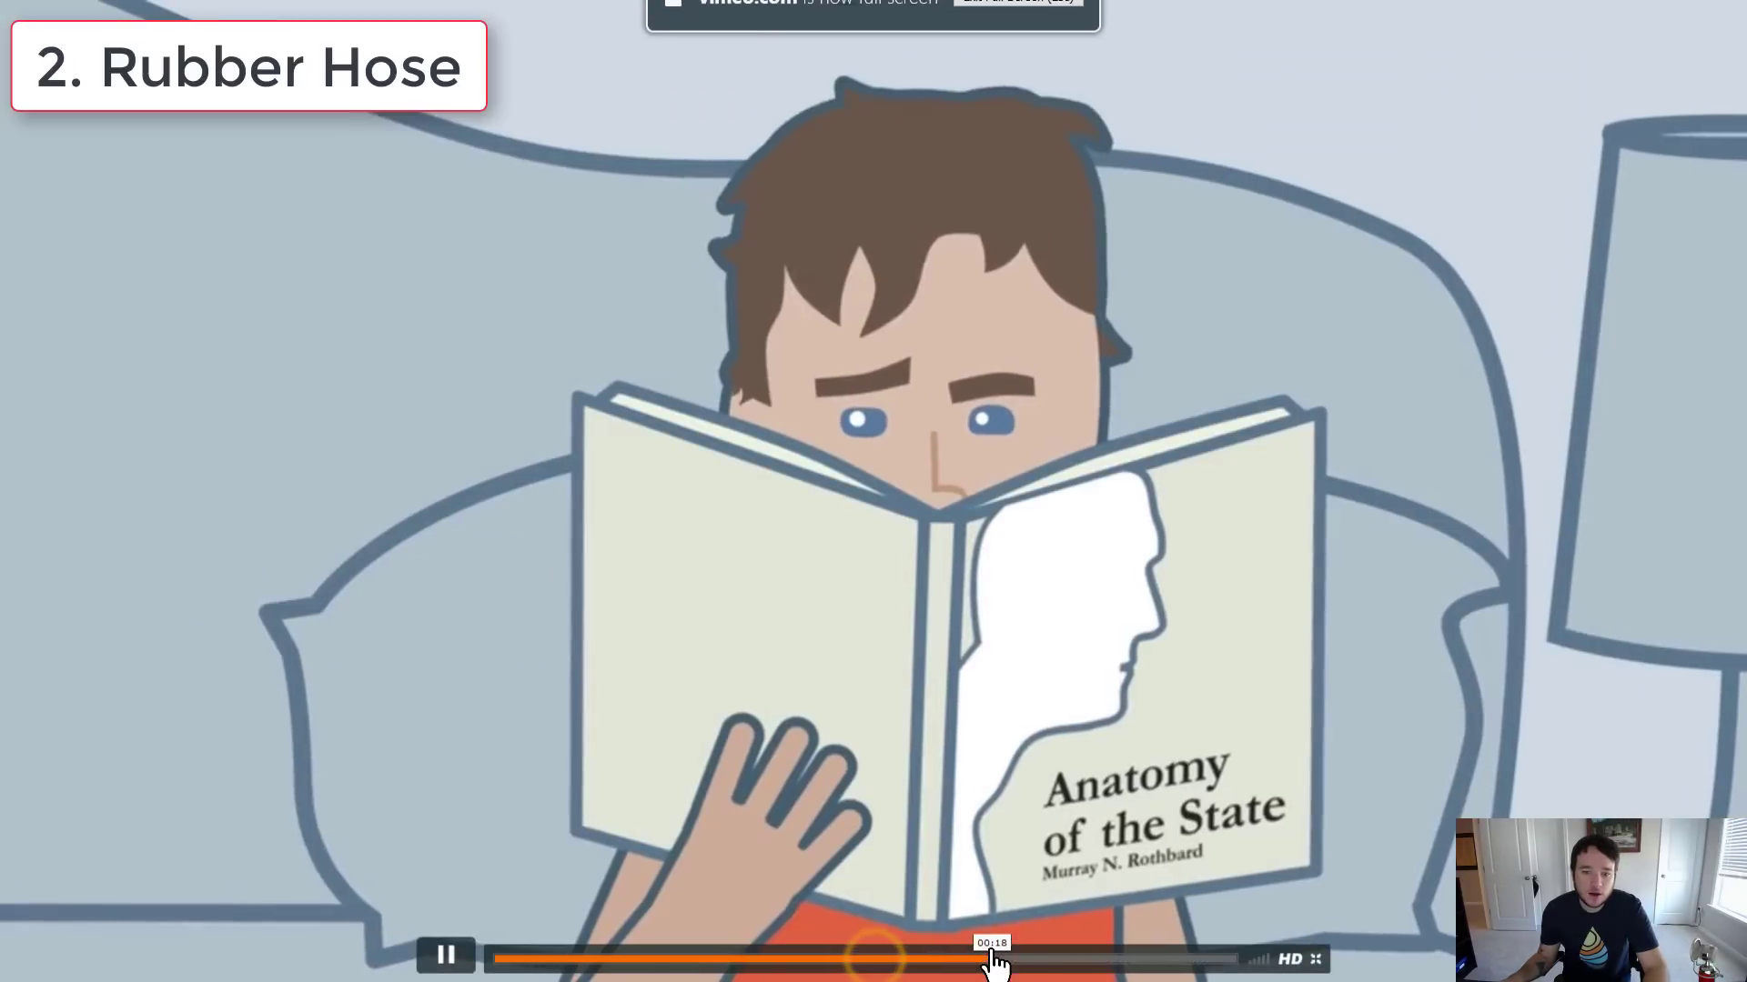
{"action": "left_click", "coordinate": [552, 961]}
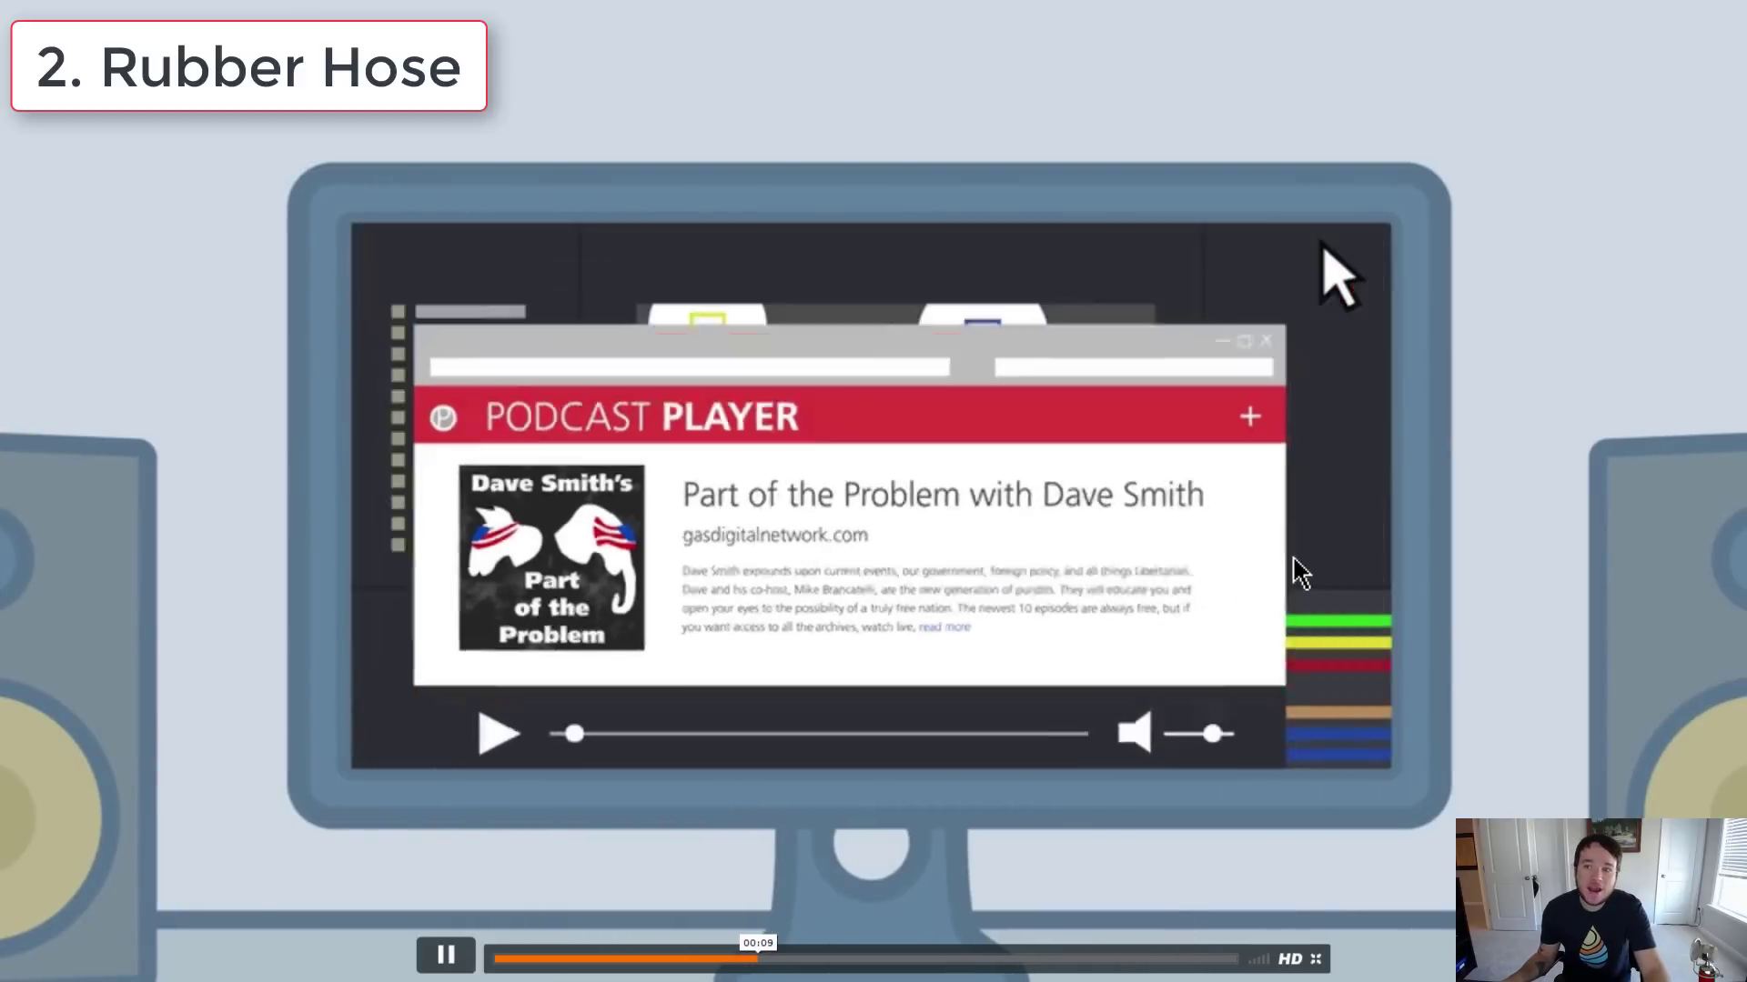
{"action": "key", "text": "Escape"}
{"action": "left_click", "coordinate": [466, 480]}
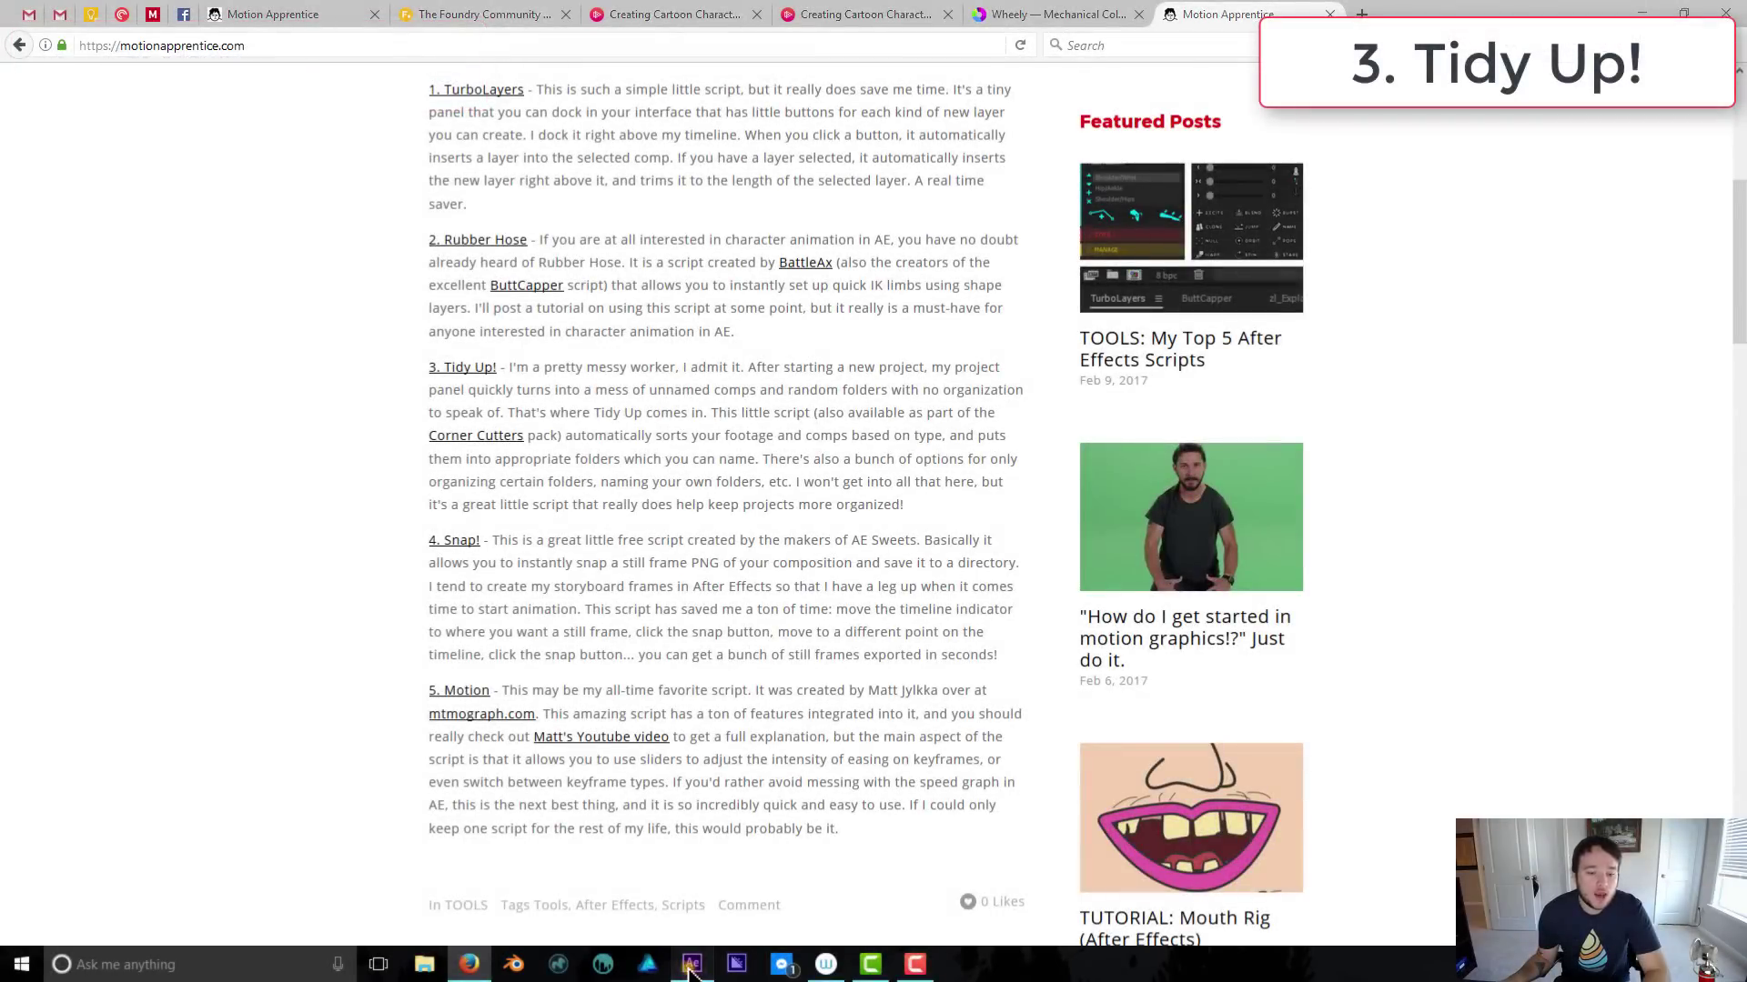
Switch to After Effects, bring up the _Main Comp timeline, and show the project's item list from its beginning
{"action": "left_click", "coordinate": [692, 966]}
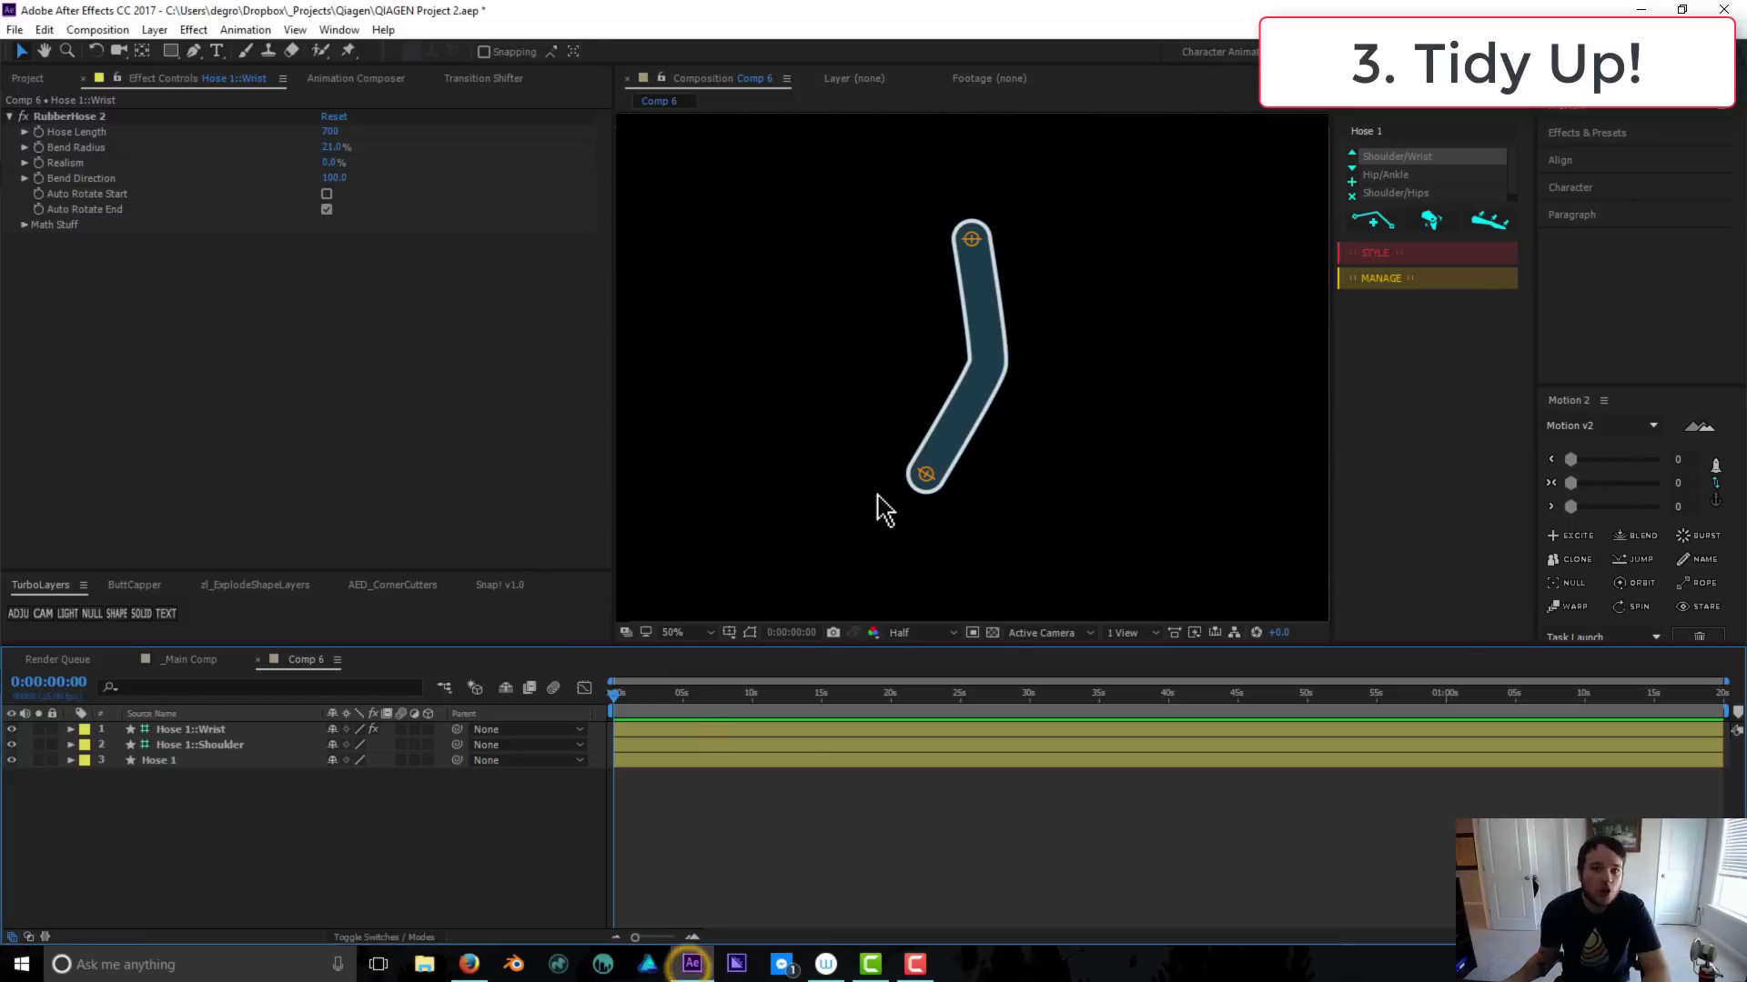
{"action": "left_click", "coordinate": [192, 659]}
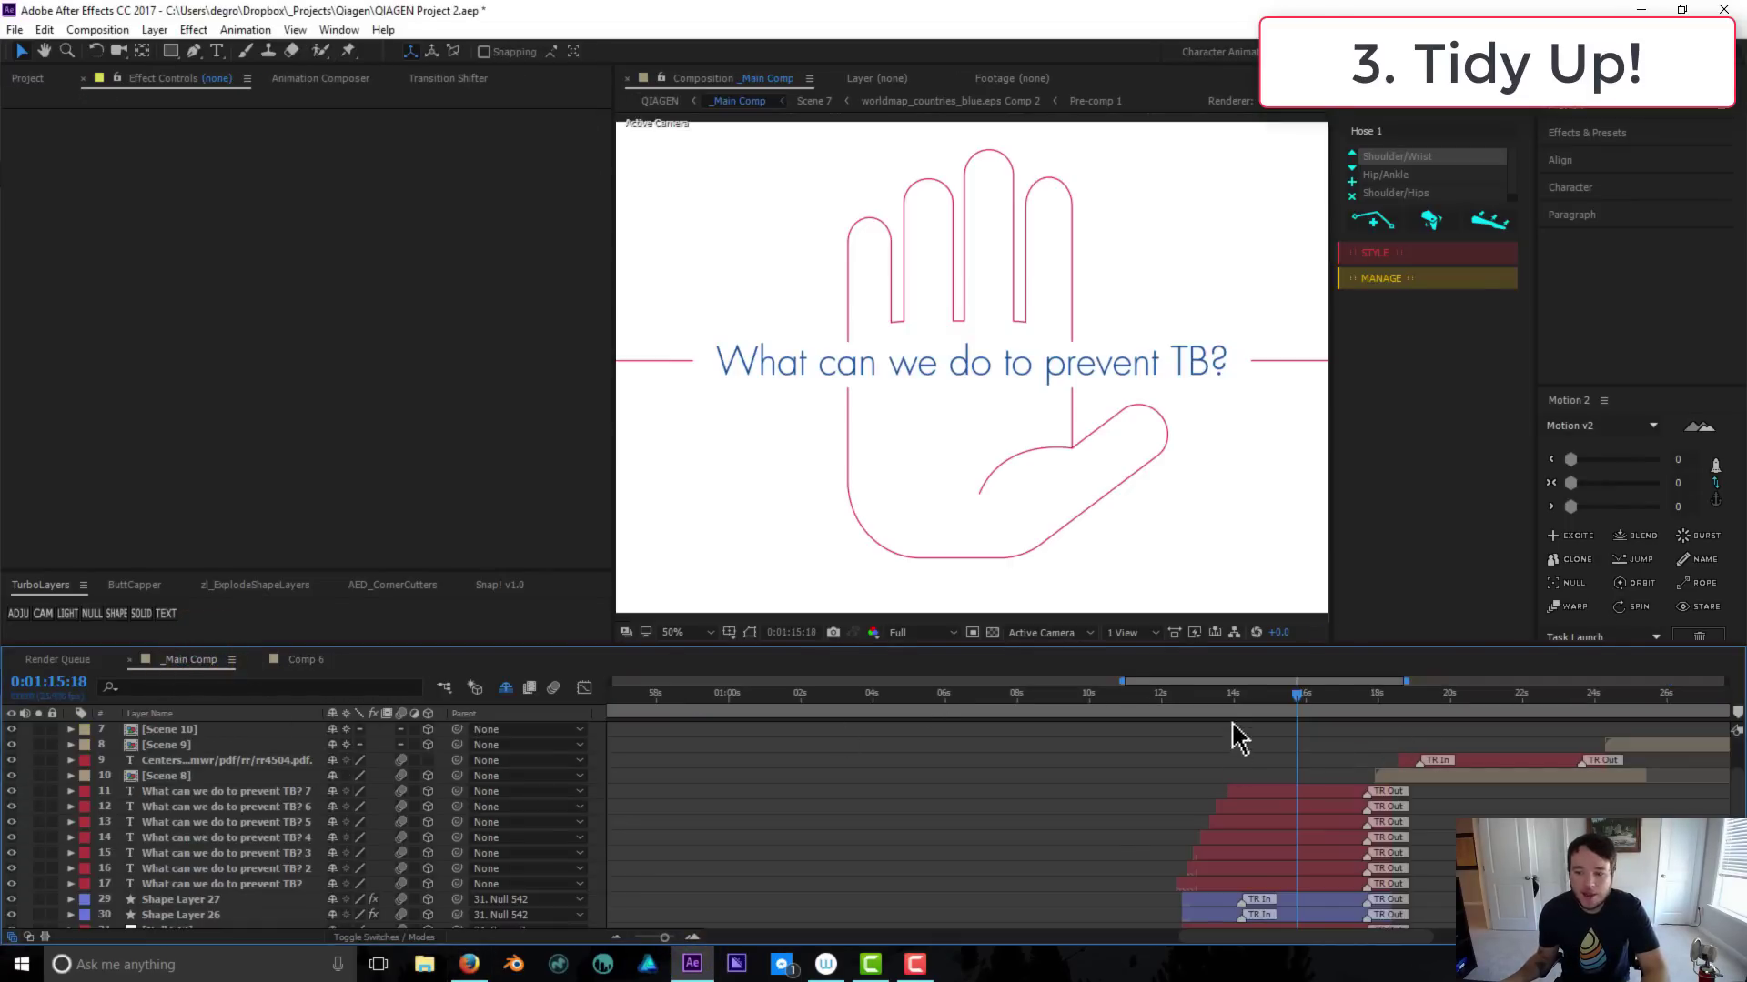
{"action": "left_click", "coordinate": [12, 79]}
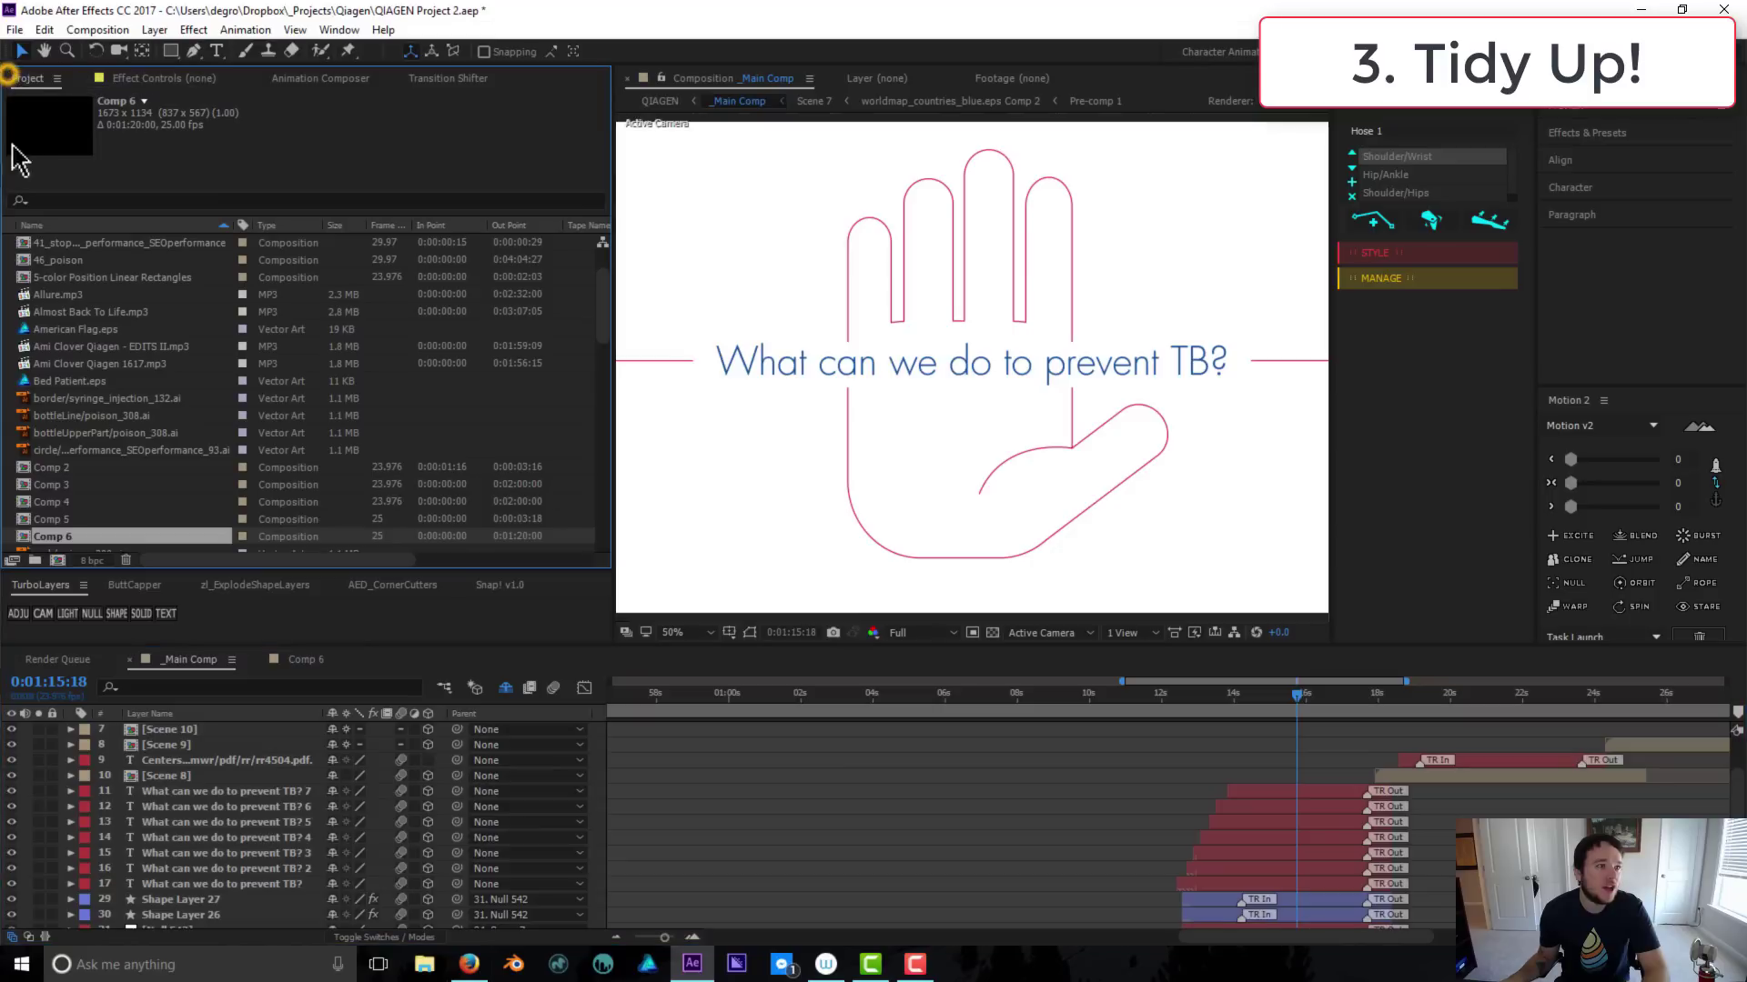
{"action": "scroll", "coordinate": [277, 360], "scroll_direction": "up", "scroll_amount": 3}
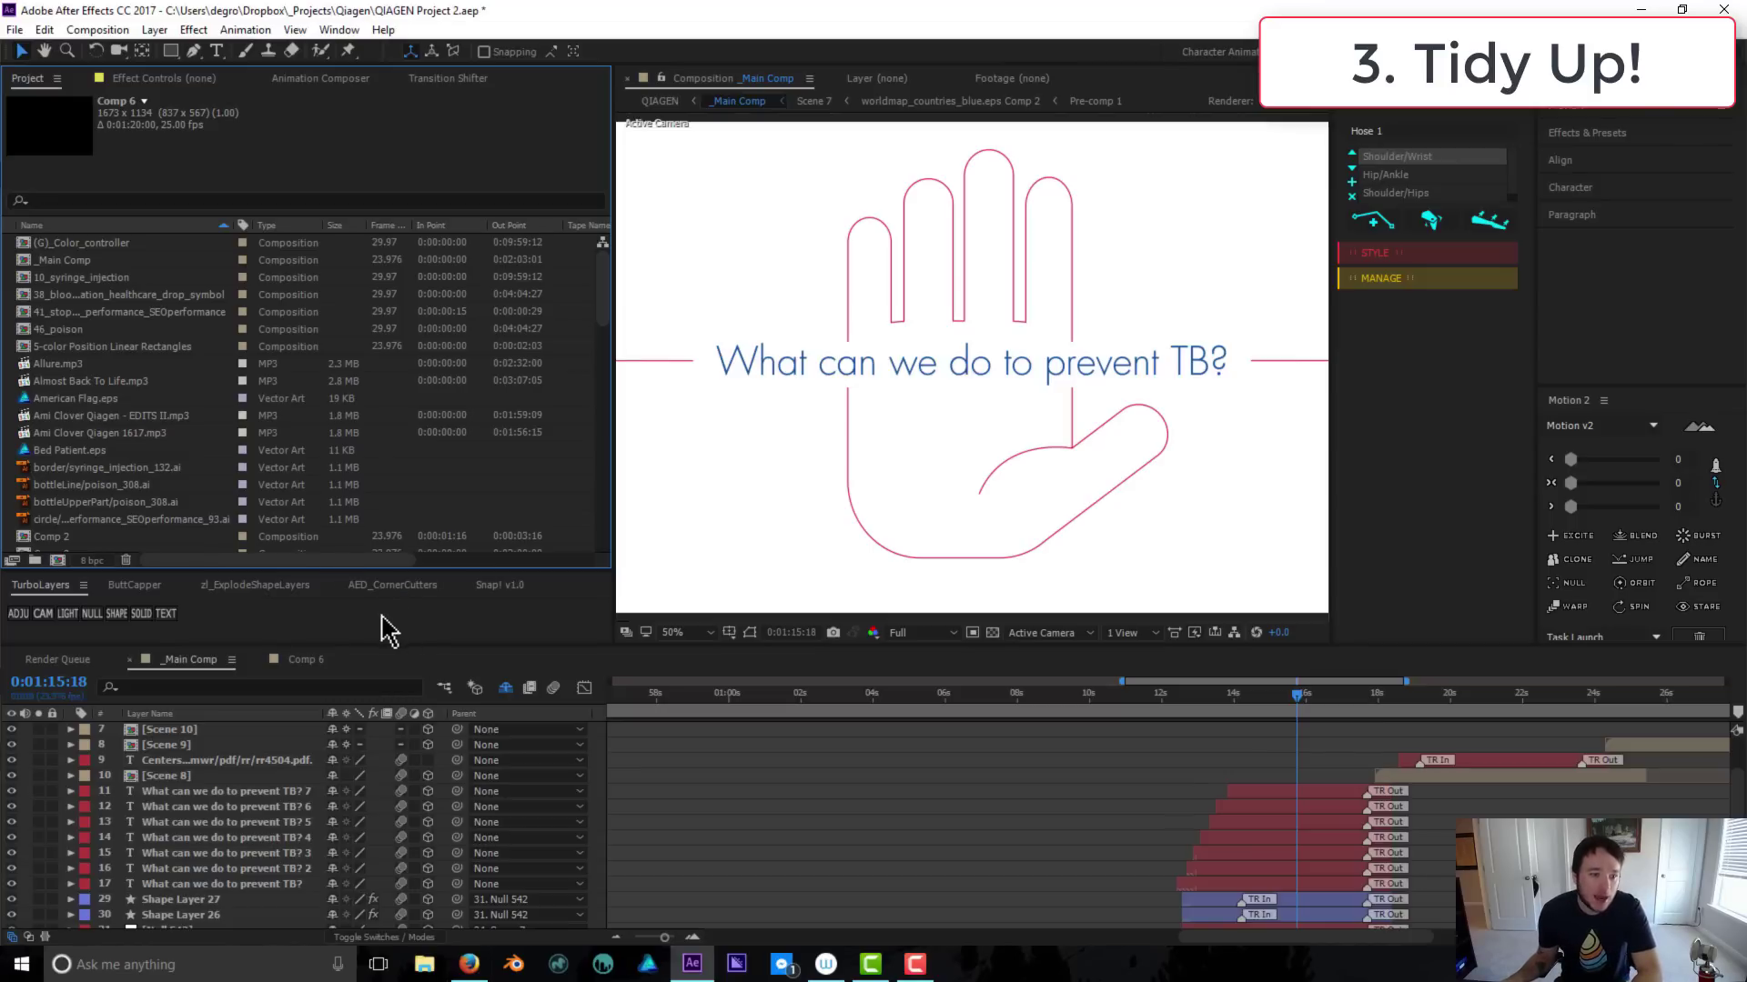
Run the Corner Cutters TidyUp script on the project with all categories from Solids to Vectors included
{"action": "left_click", "coordinate": [397, 585]}
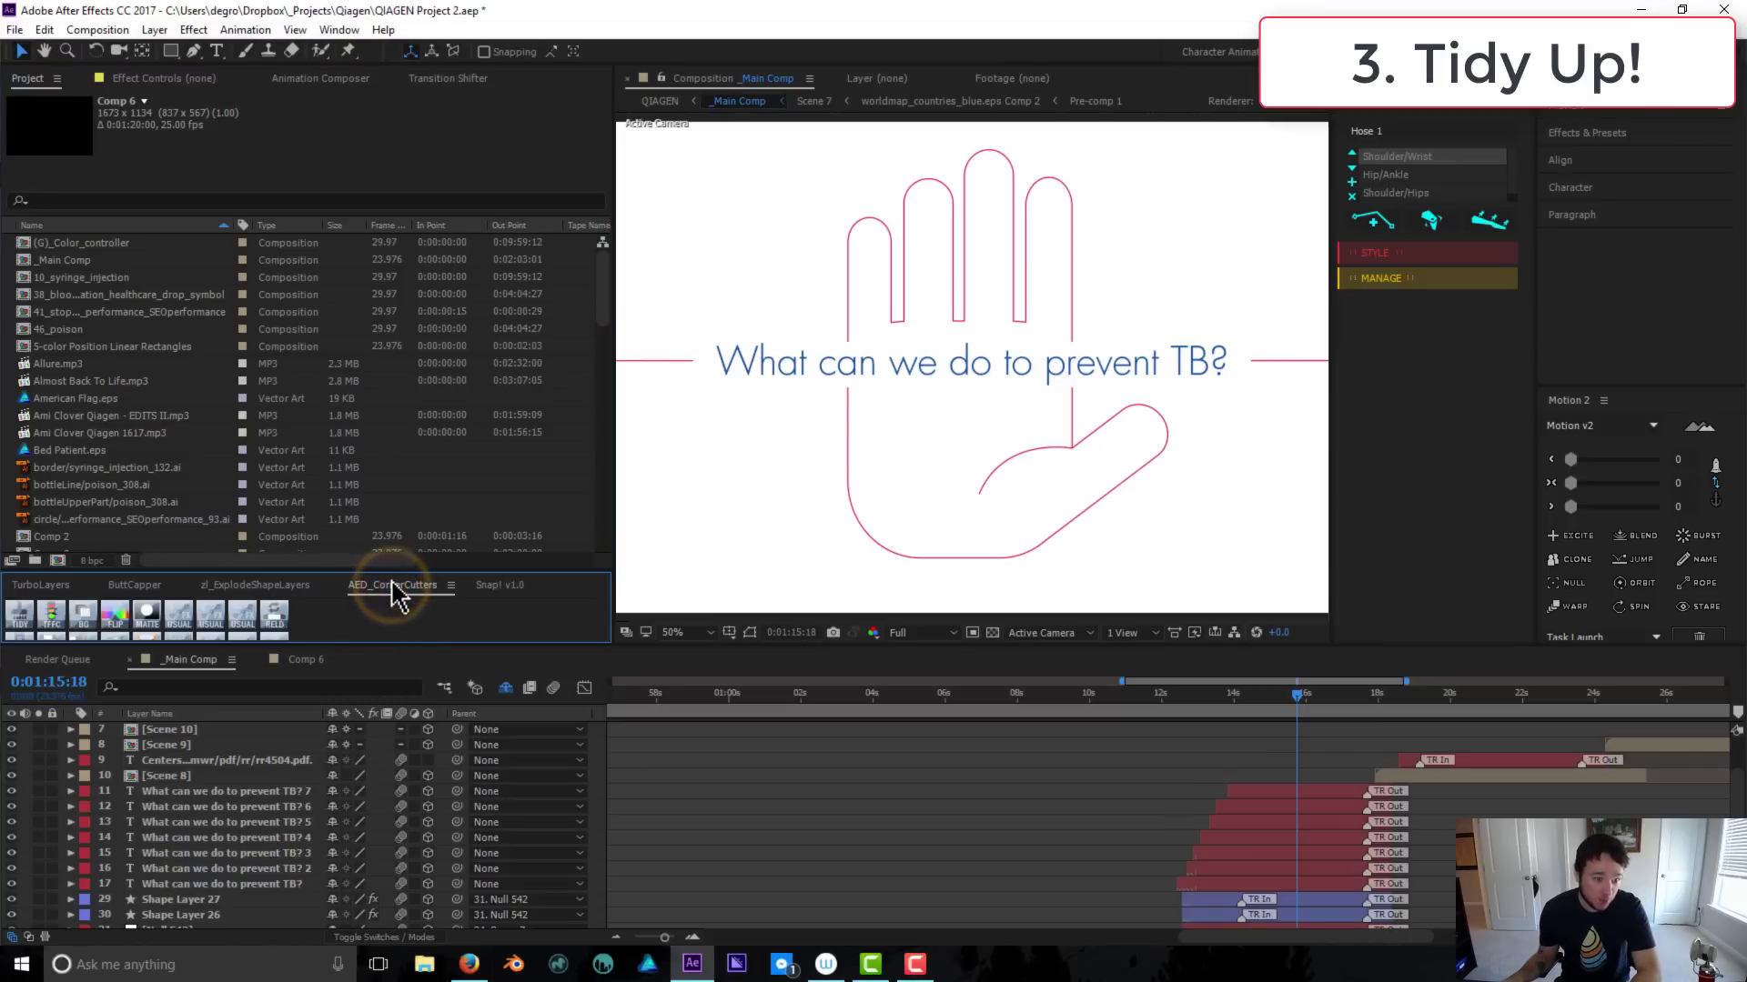
{"action": "left_click_drag", "start_coordinate": [393, 573], "coordinate": [414, 475]}
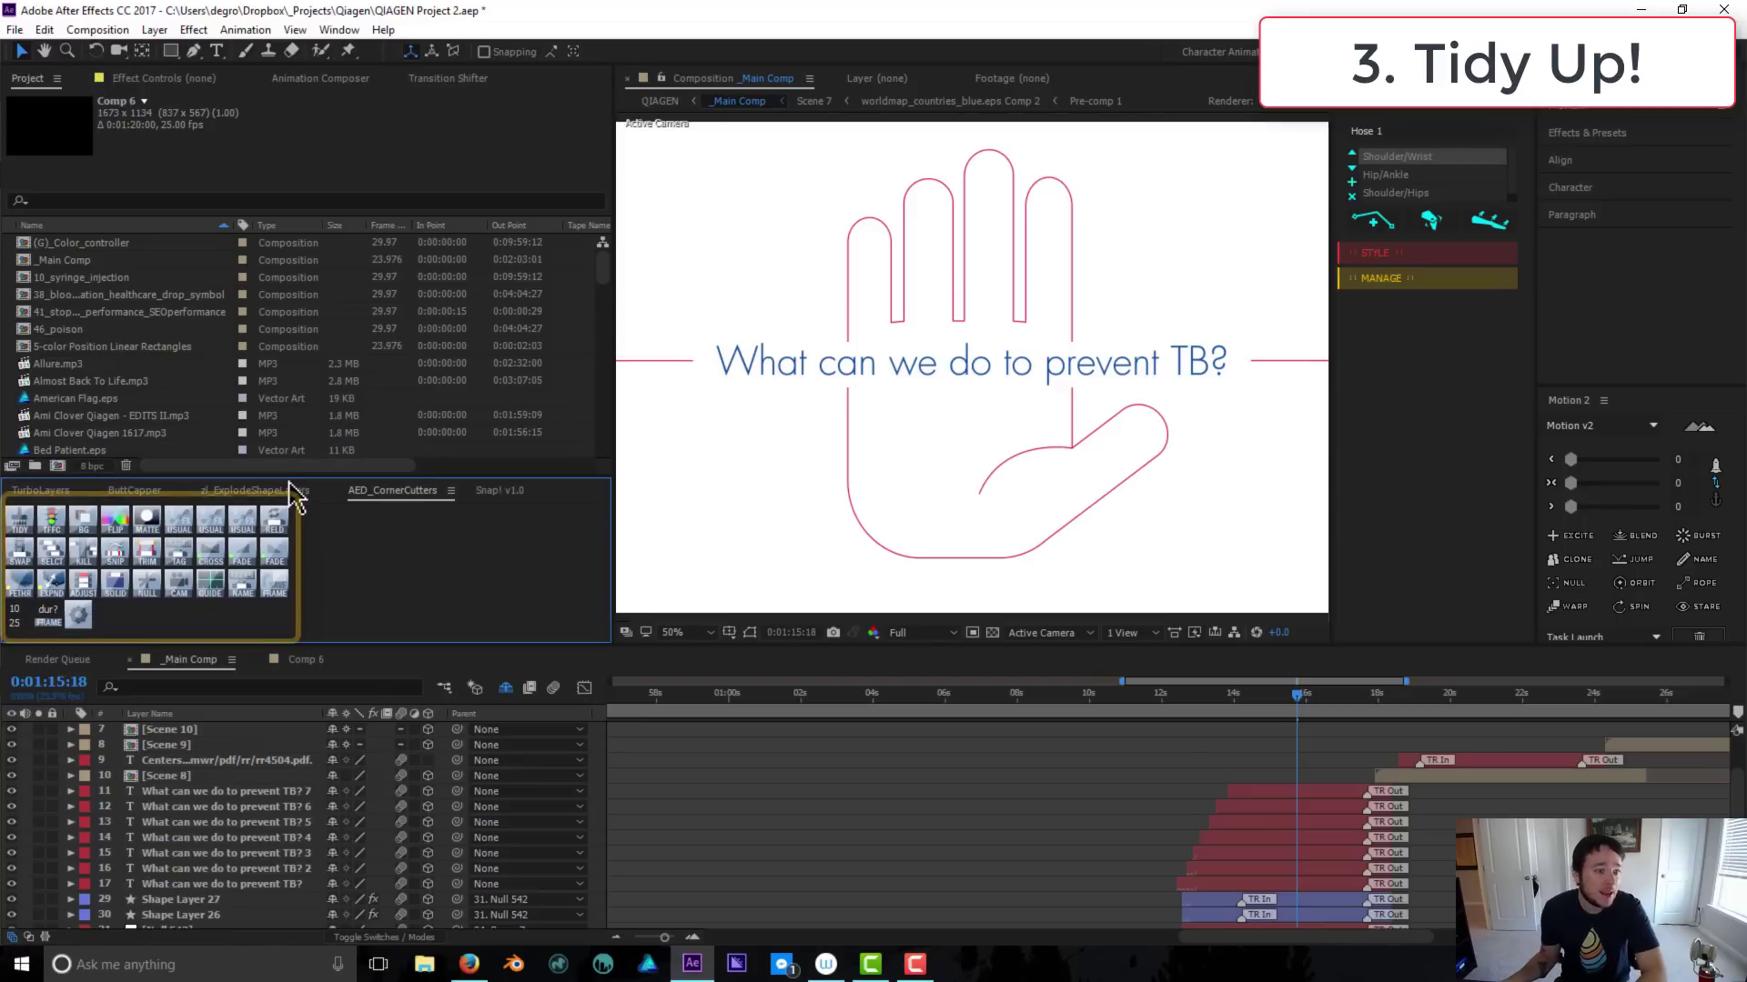
{"action": "left_click_drag", "start_coordinate": [293, 482], "coordinate": [318, 533]}
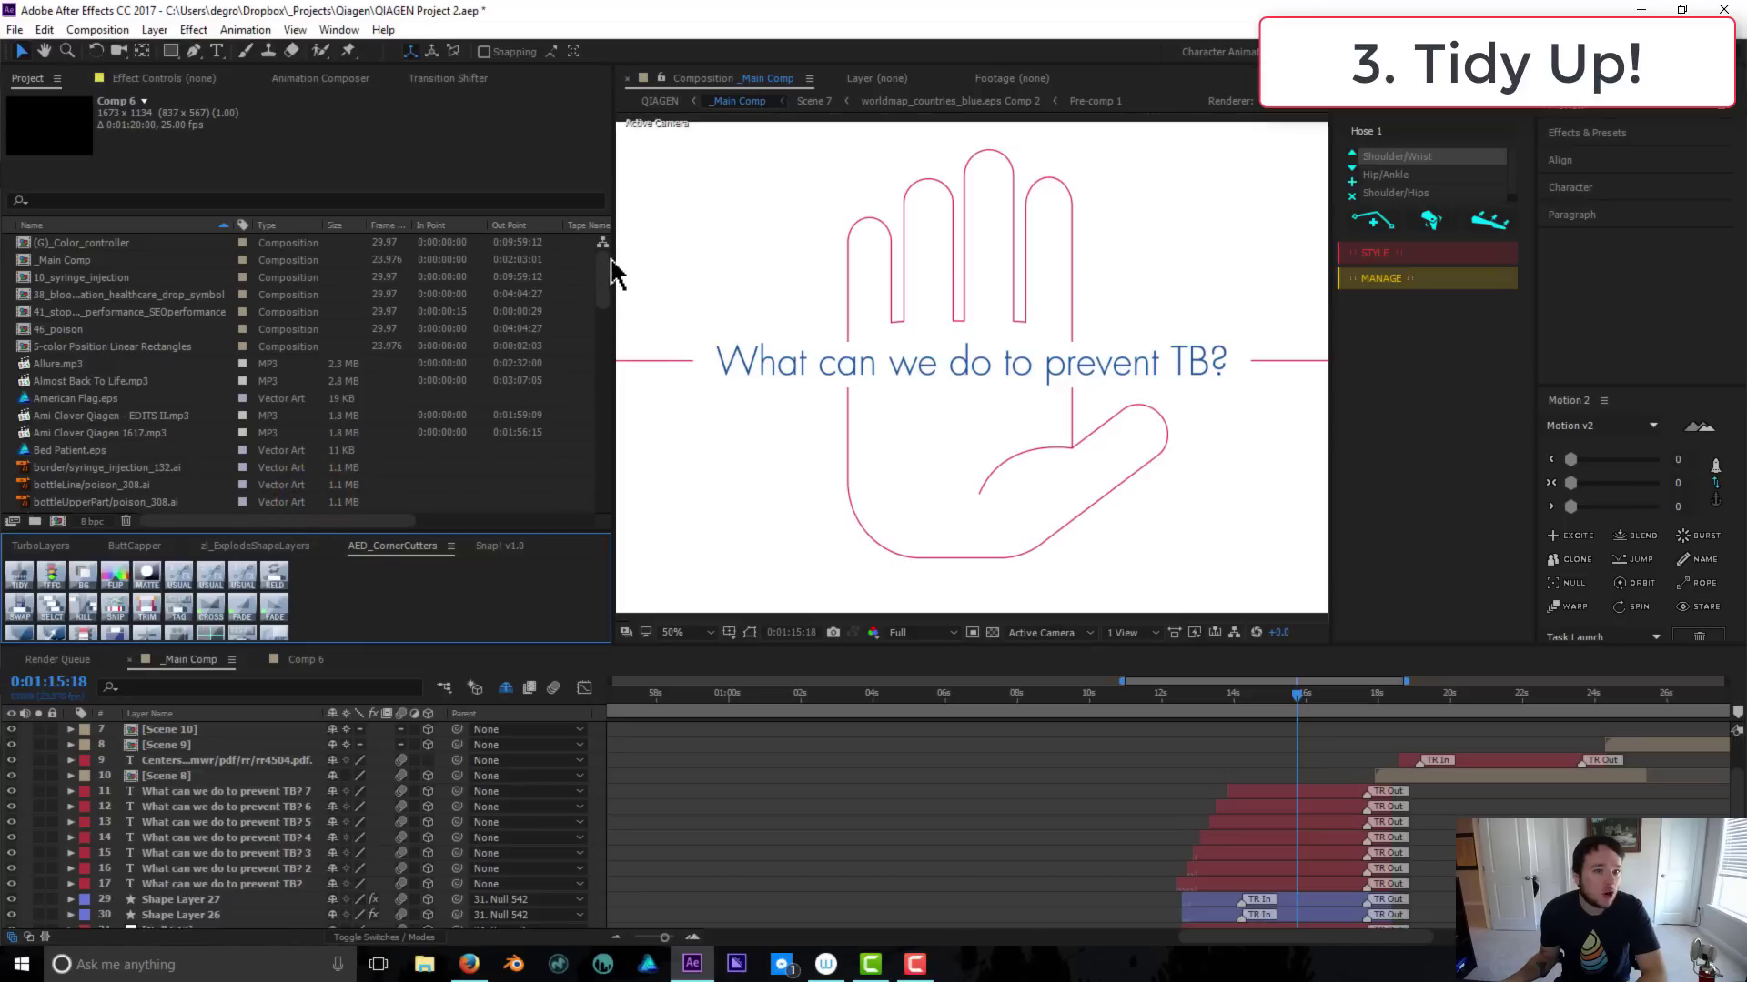
{"action": "mouse_move", "coordinate": [606, 266]}
{"action": "left_mouse_down"}
{"action": "mouse_move", "coordinate": [604, 449]}
{"action": "mouse_move", "coordinate": [597, 253]}
{"action": "left_mouse_up"}
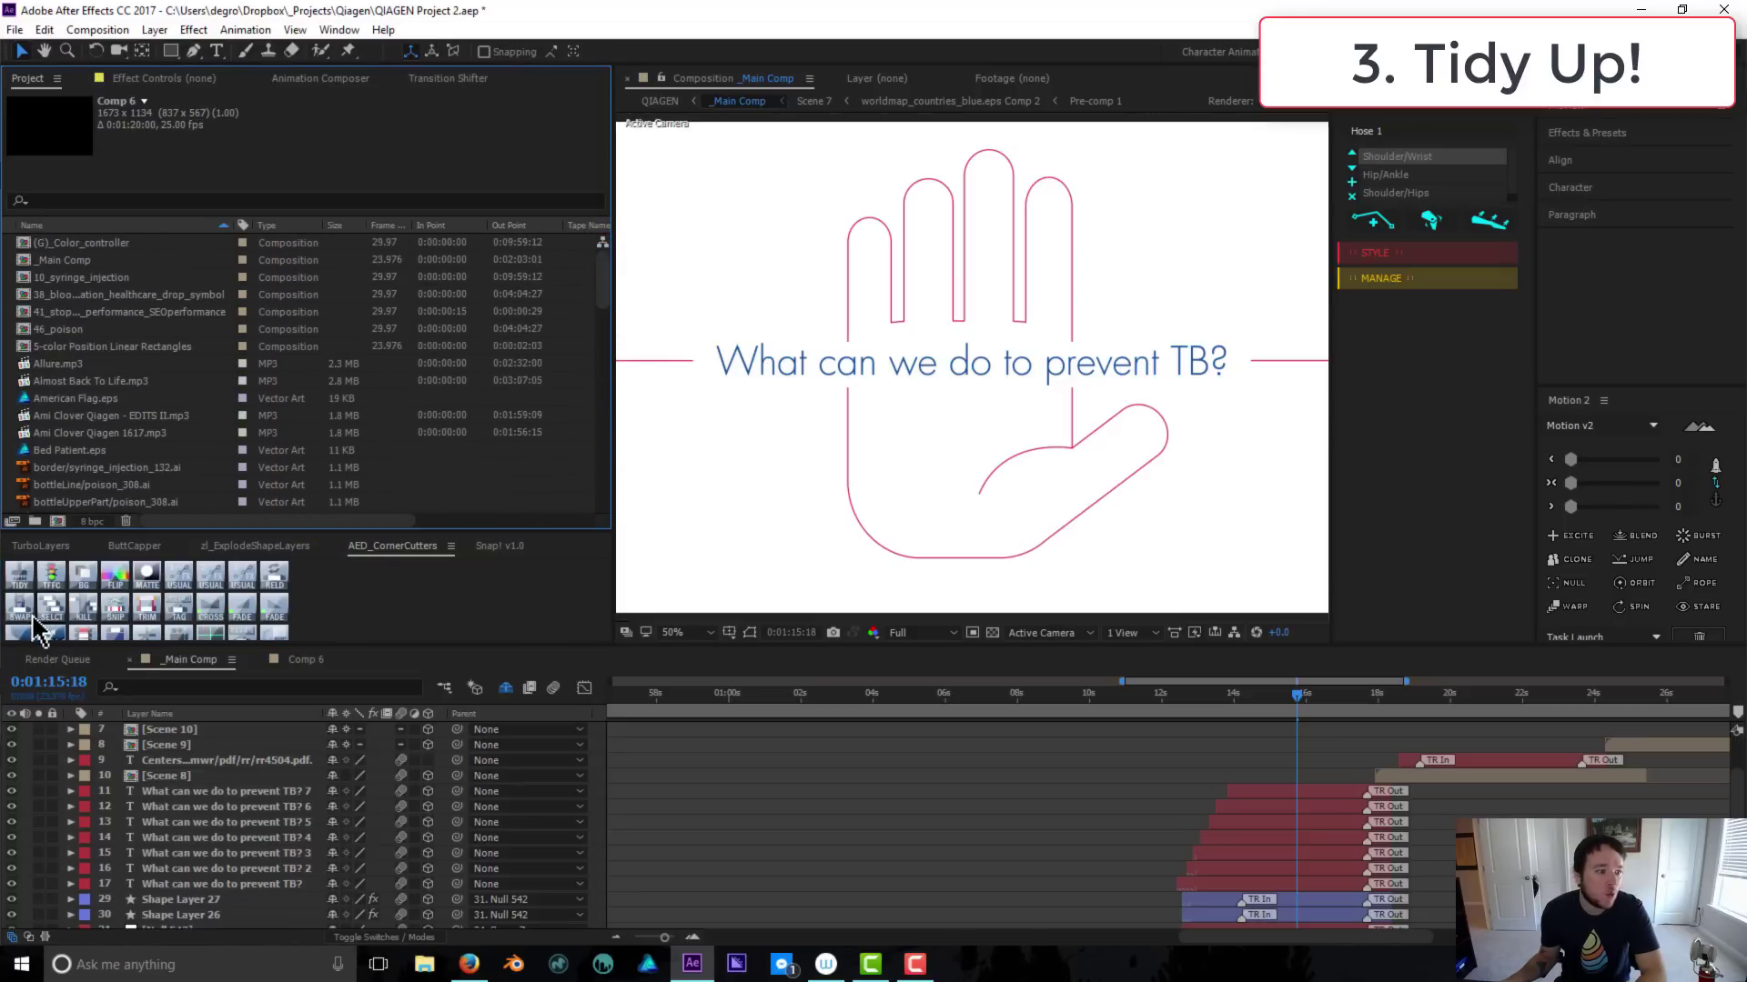
{"action": "left_click", "coordinate": [20, 576]}
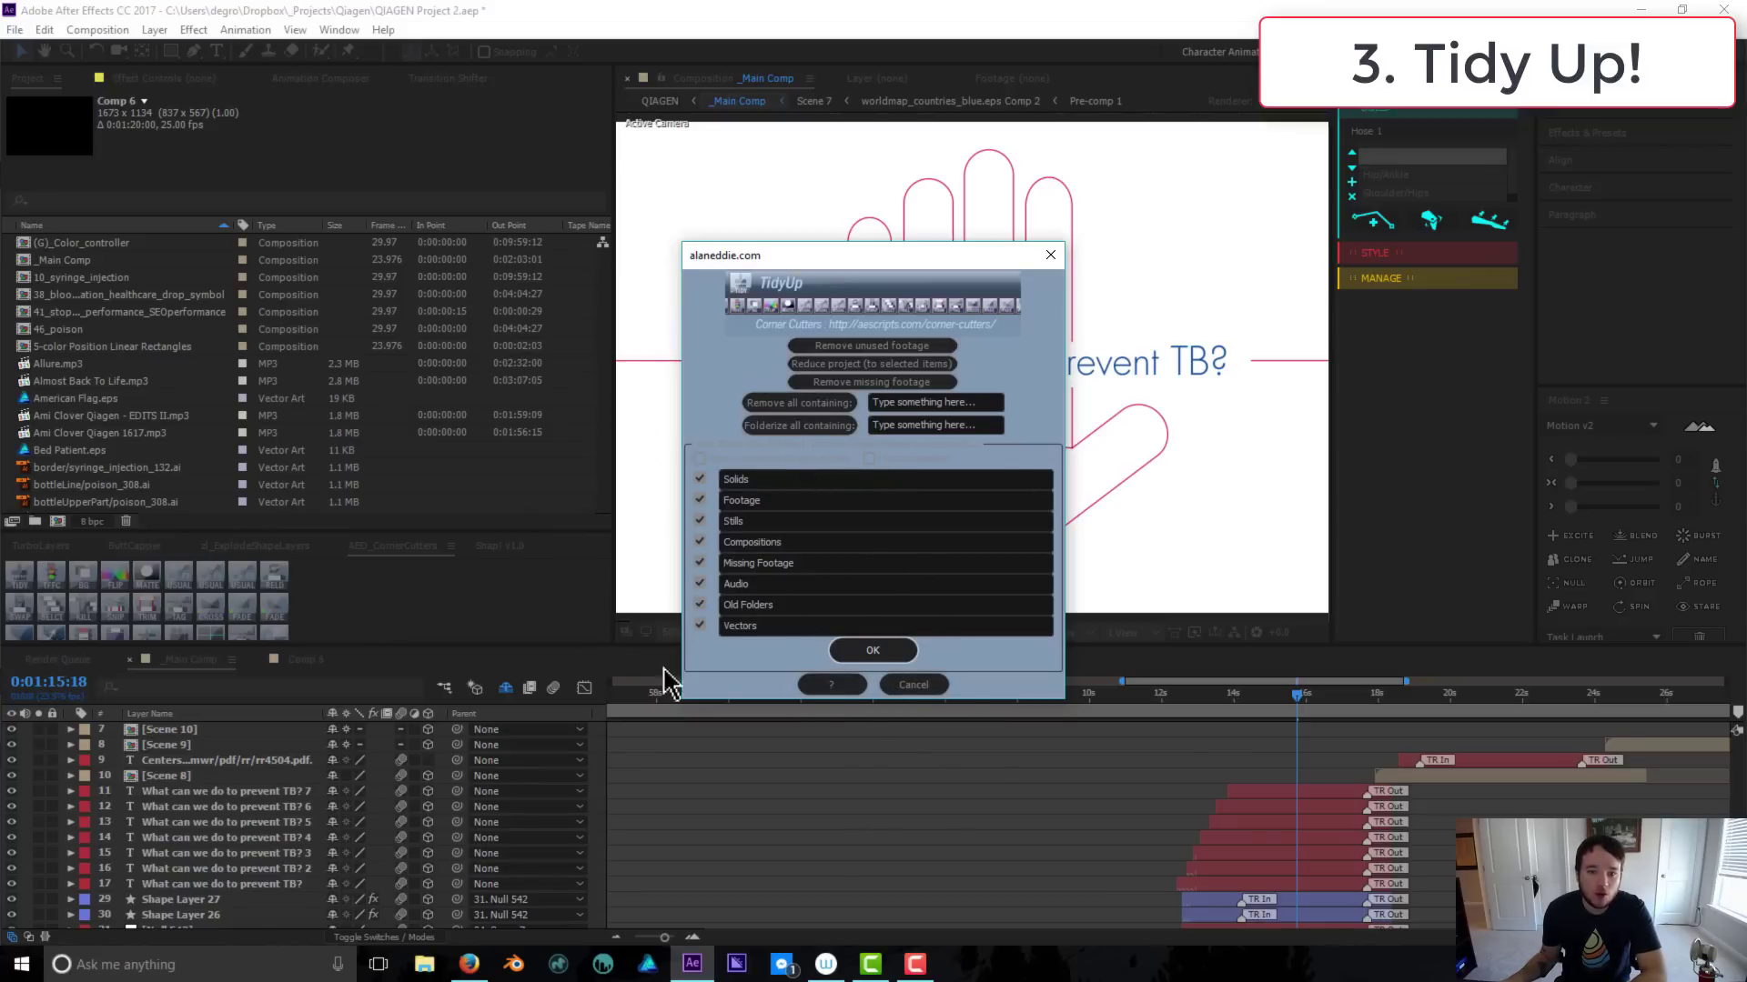
{"action": "left_click", "coordinate": [875, 651]}
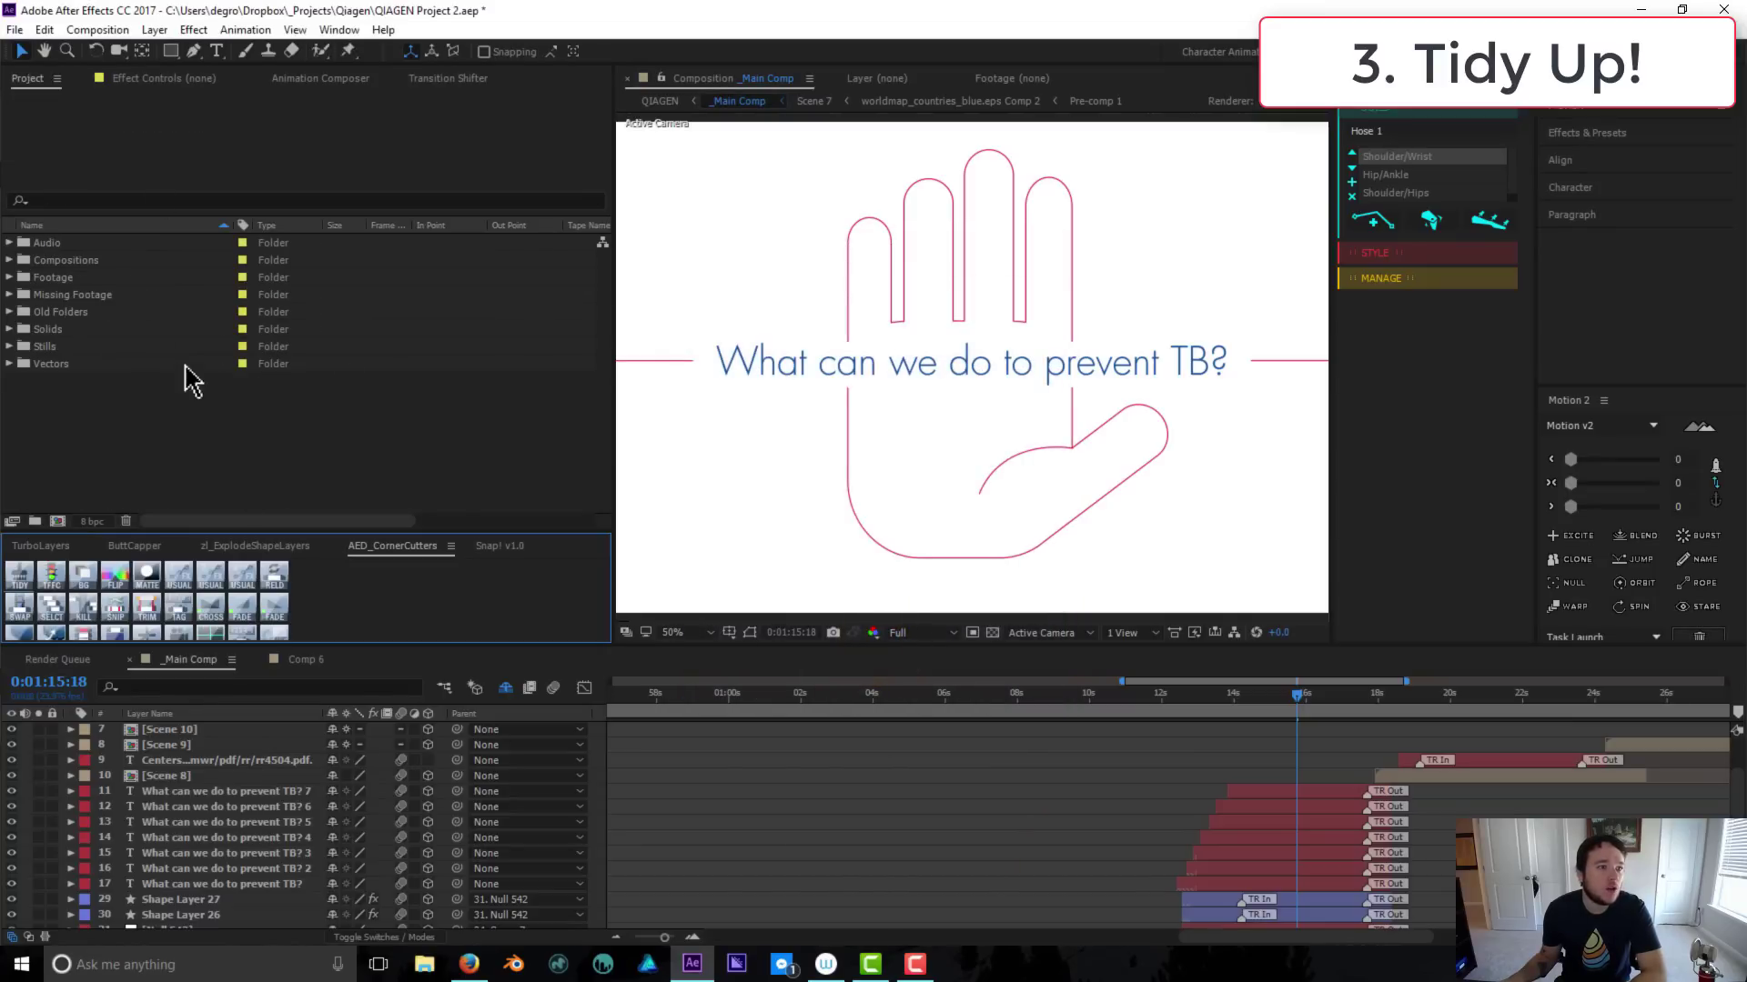
Inspect the contents of the new Vectors and Stills folders in the project, and collapse them again
{"action": "left_click", "coordinate": [14, 289]}
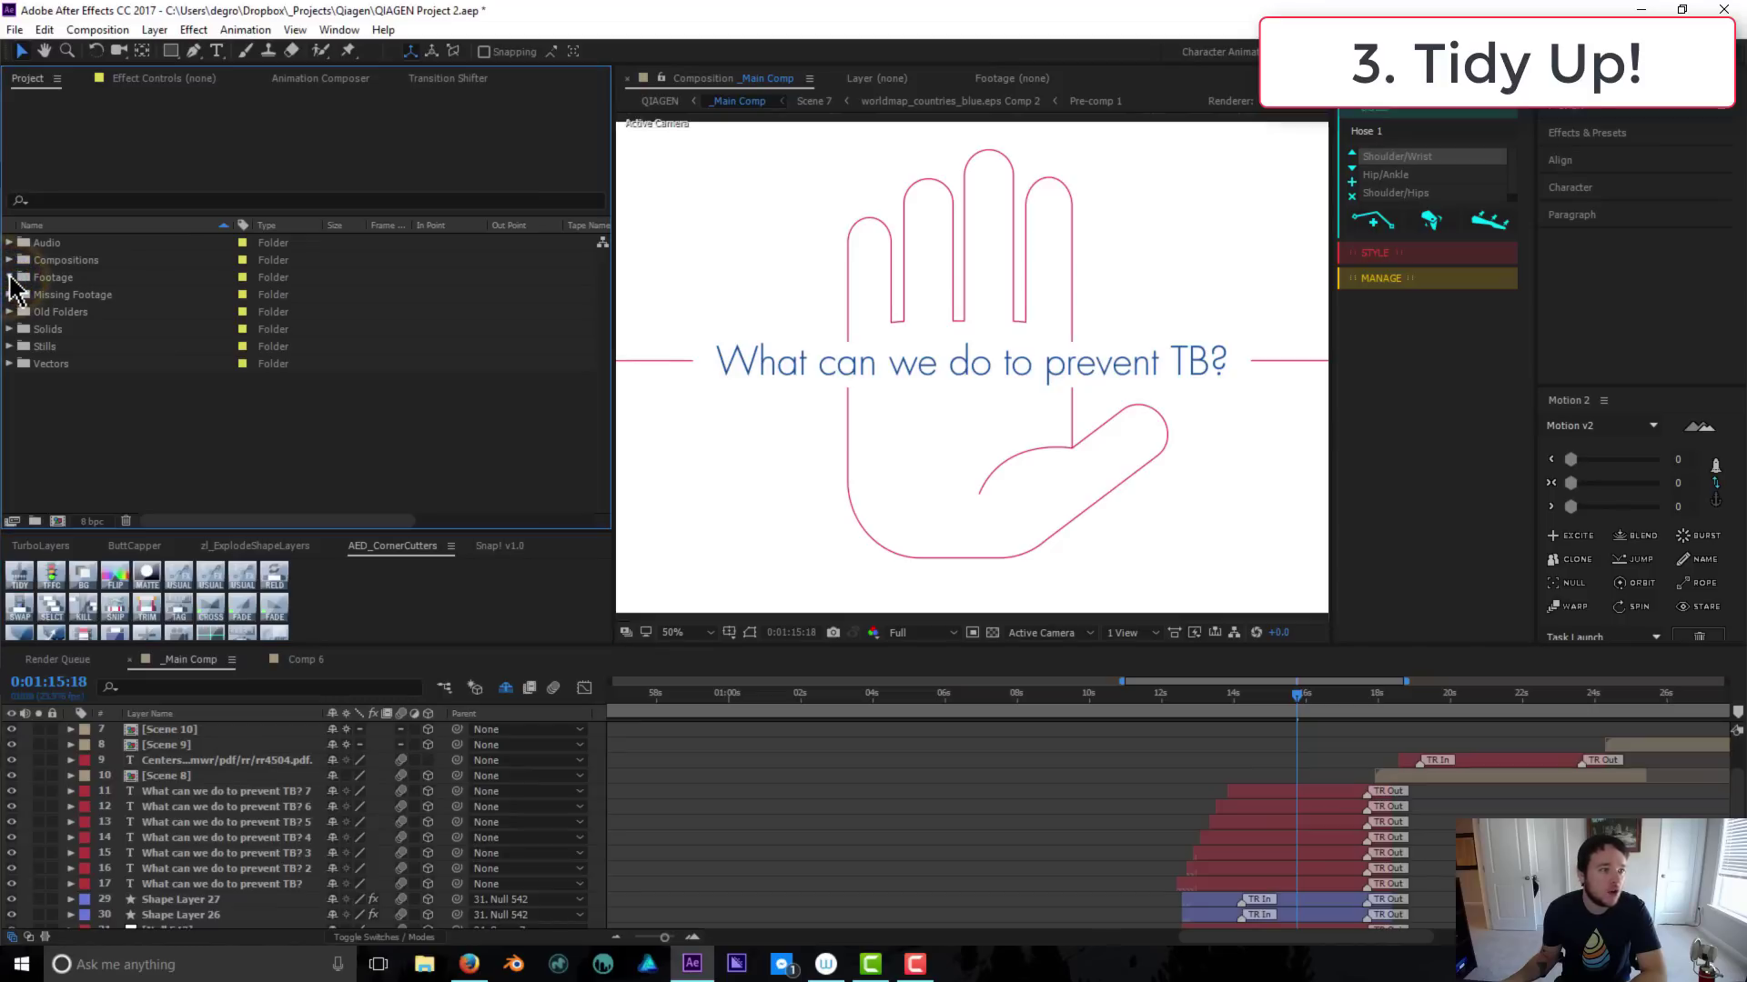
{"action": "left_click", "coordinate": [11, 275]}
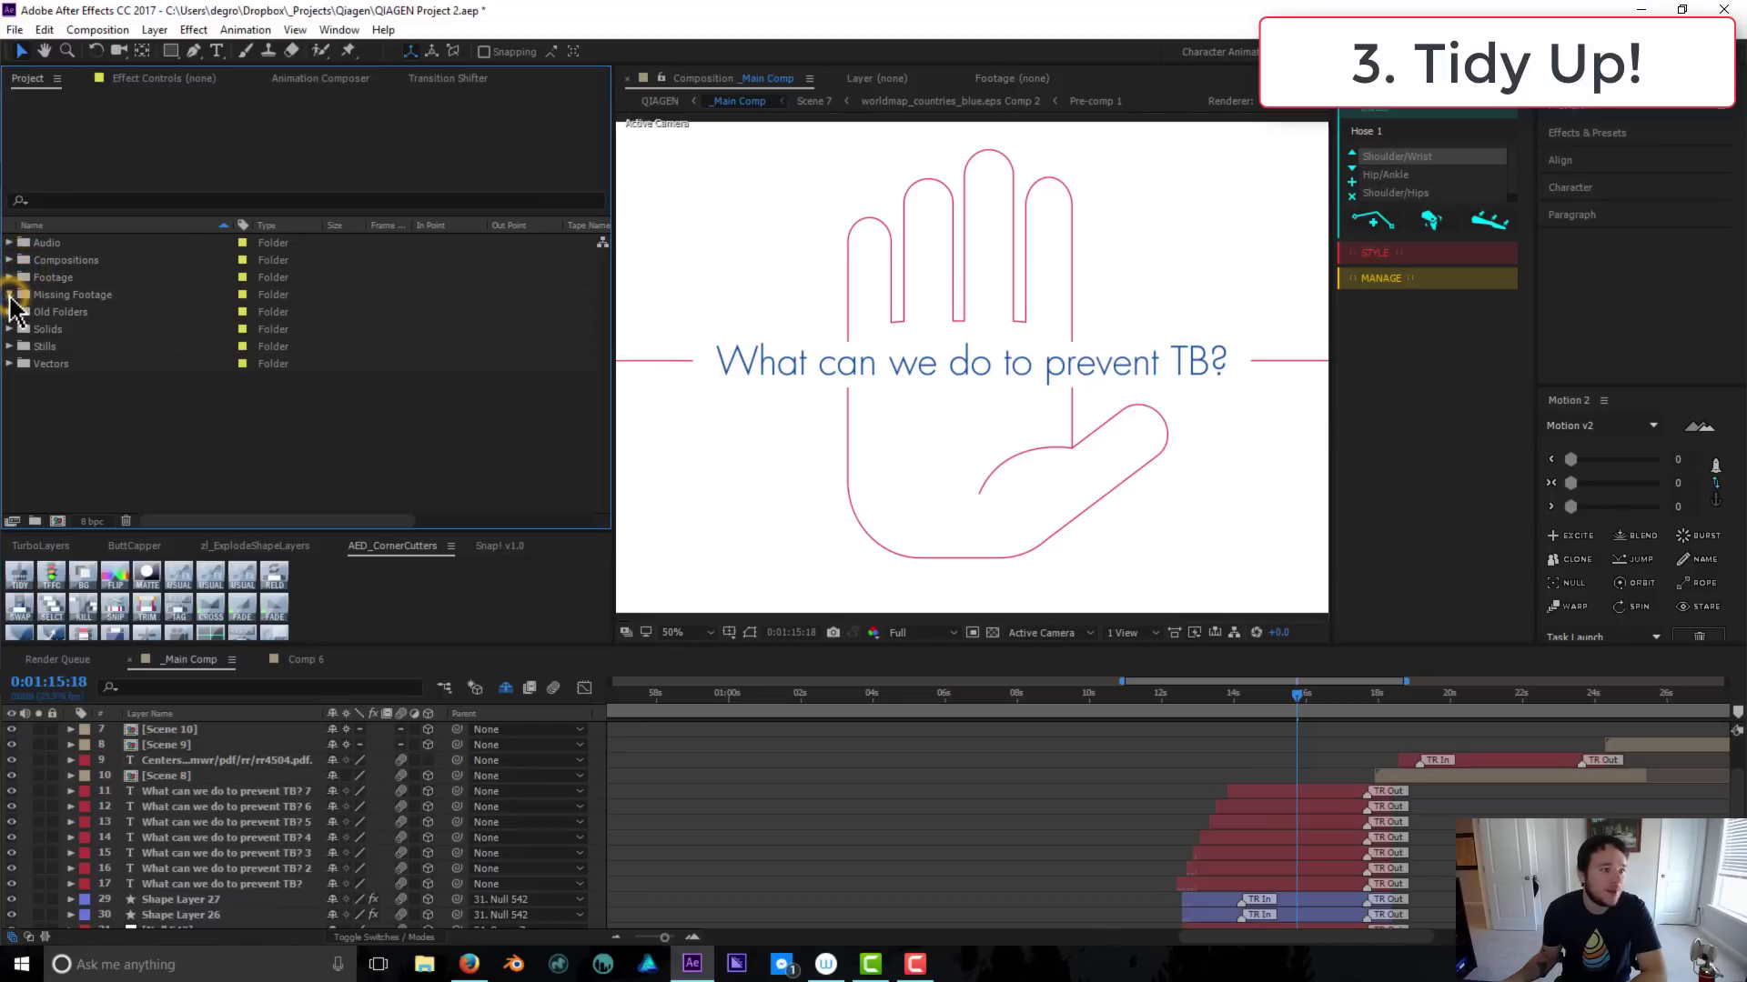
{"action": "left_click", "coordinate": [9, 364]}
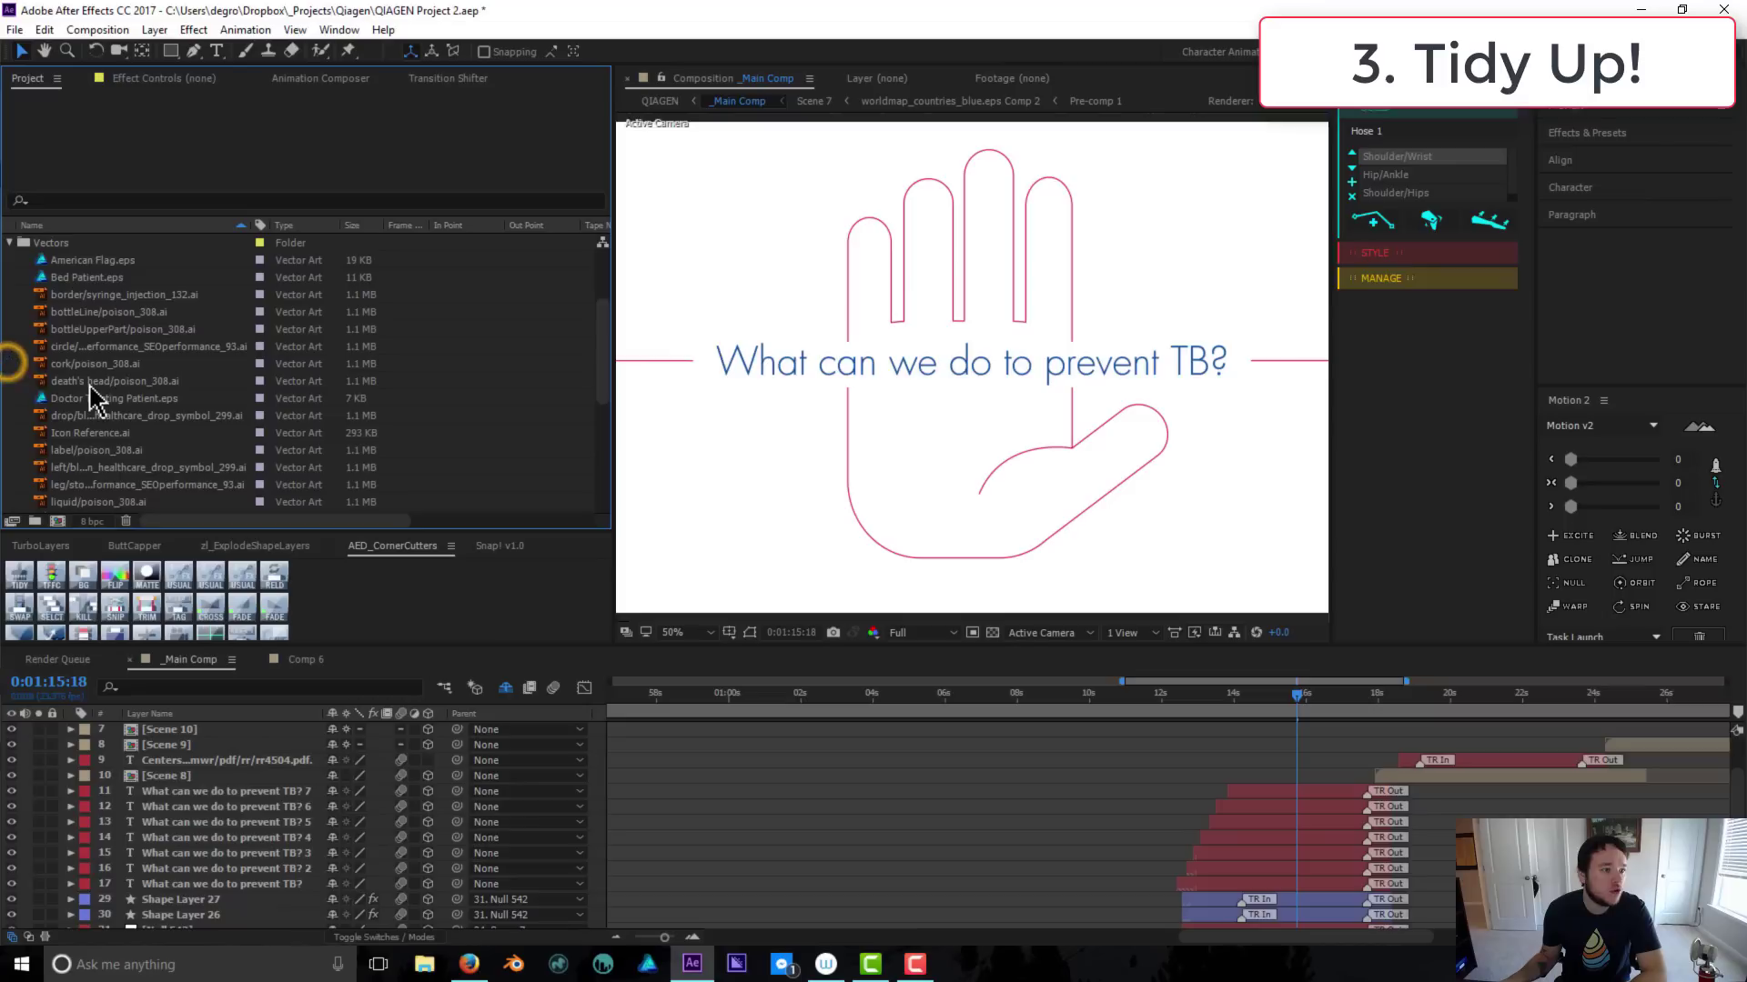
{"action": "scroll", "coordinate": [146, 474], "scroll_direction": "up", "scroll_amount": 3}
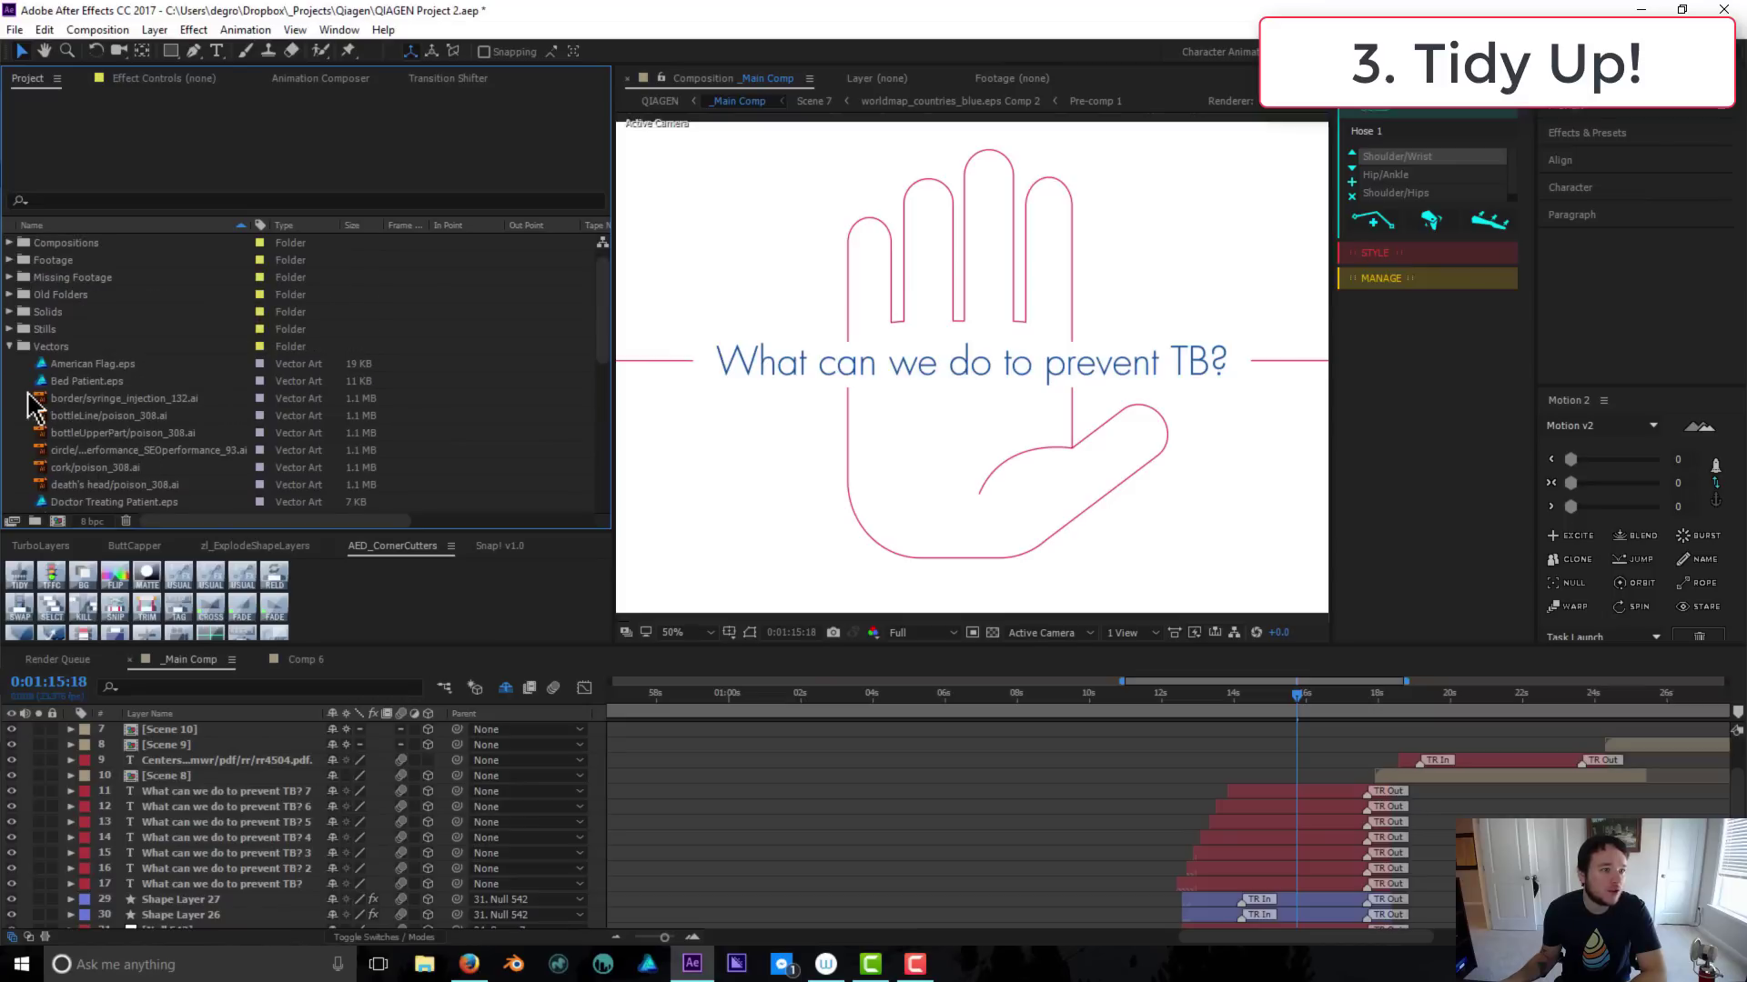
{"action": "left_click", "coordinate": [10, 359]}
{"action": "left_click", "coordinate": [9, 347]}
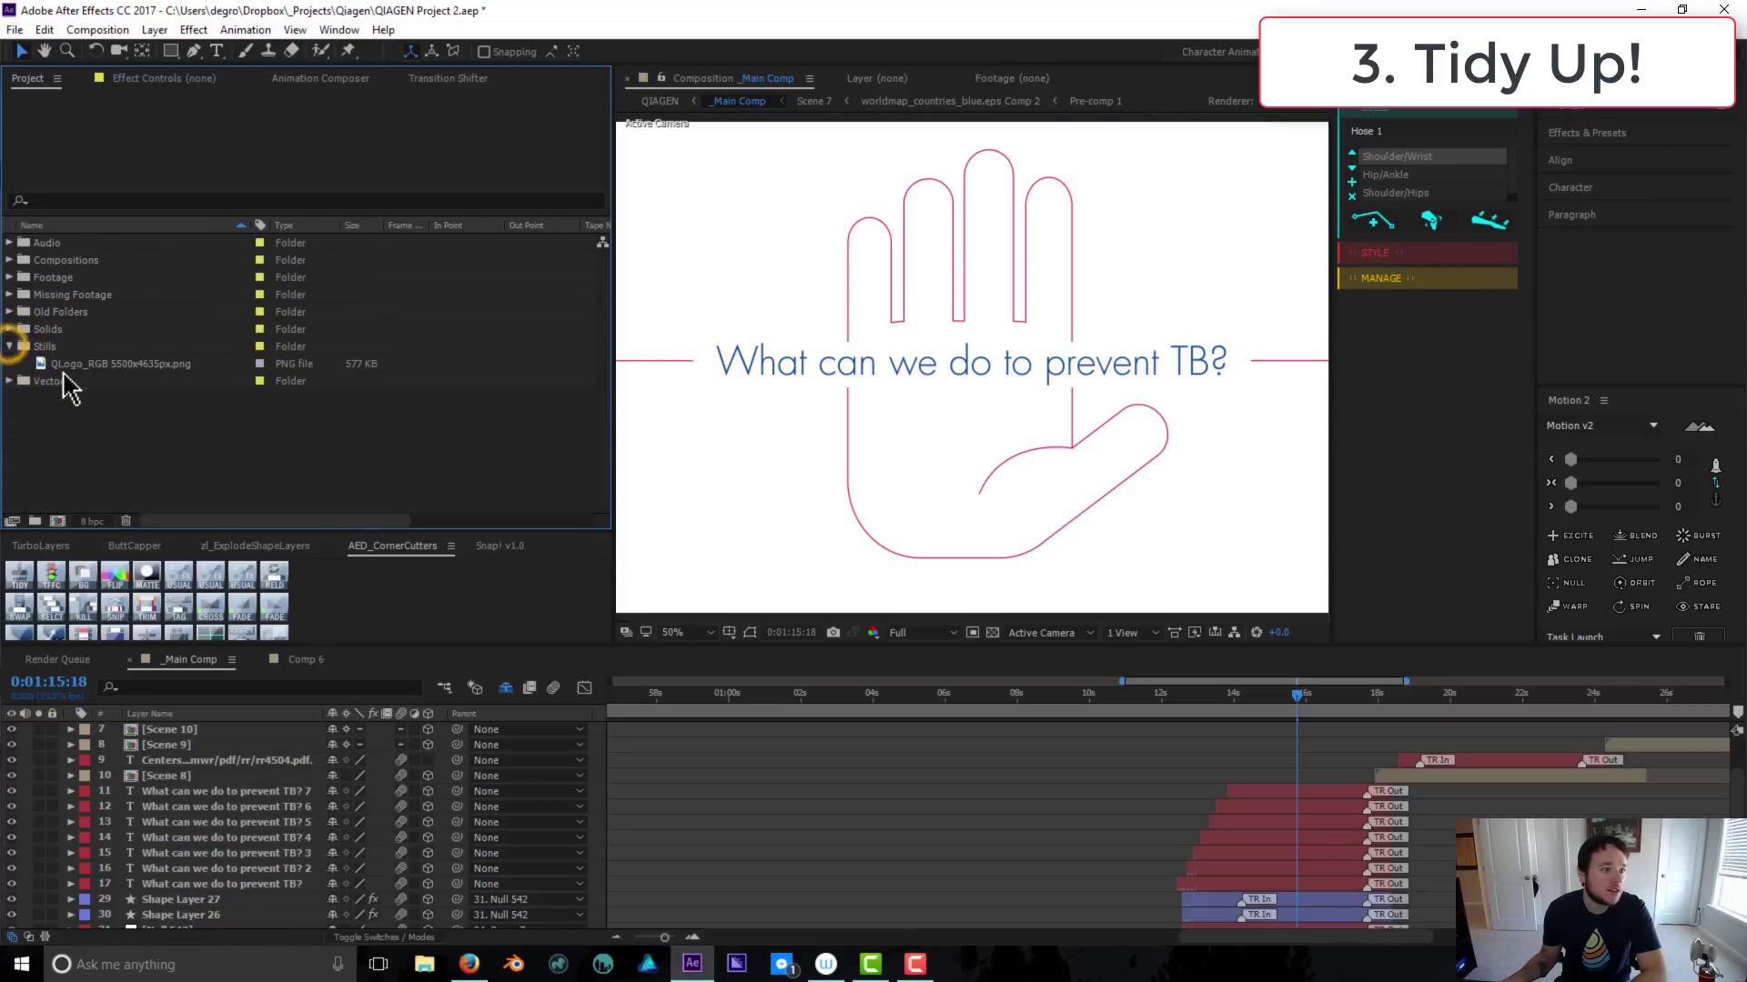
{"action": "left_click", "coordinate": [10, 346]}
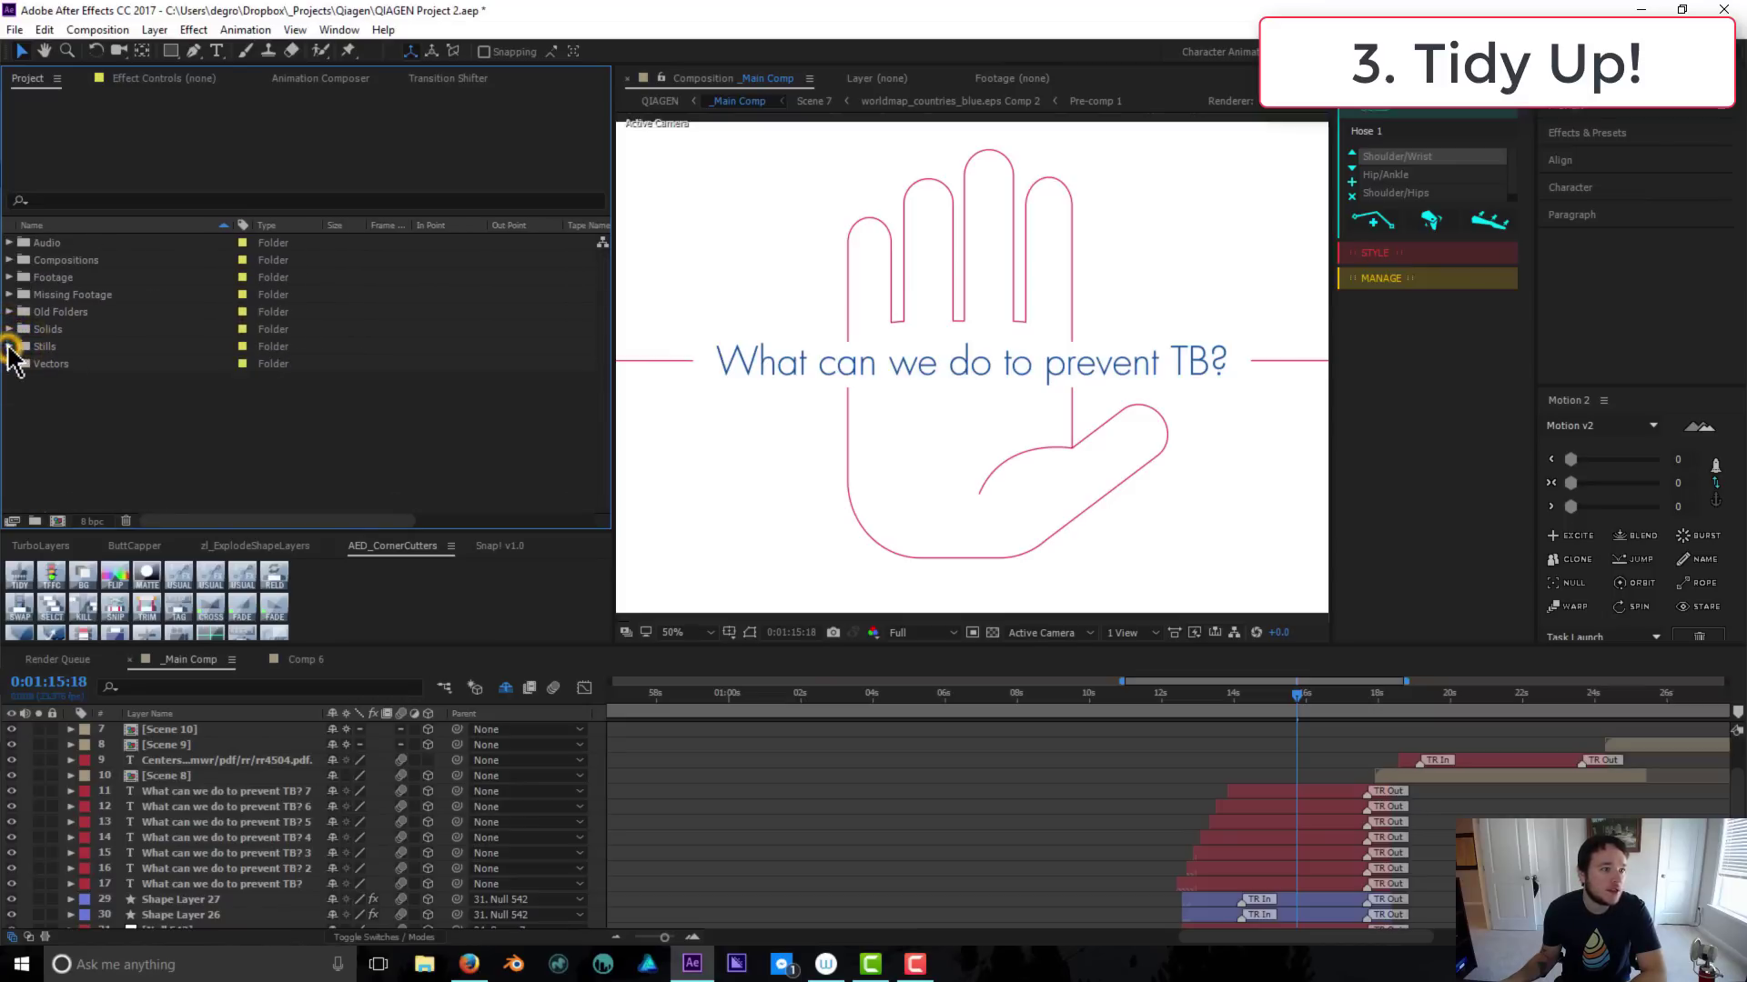
Inspect the contents of the Compositions and Audio folders, and collapse both
{"action": "left_click", "coordinate": [9, 260]}
{"action": "left_click", "coordinate": [9, 260]}
{"action": "left_click", "coordinate": [9, 260]}
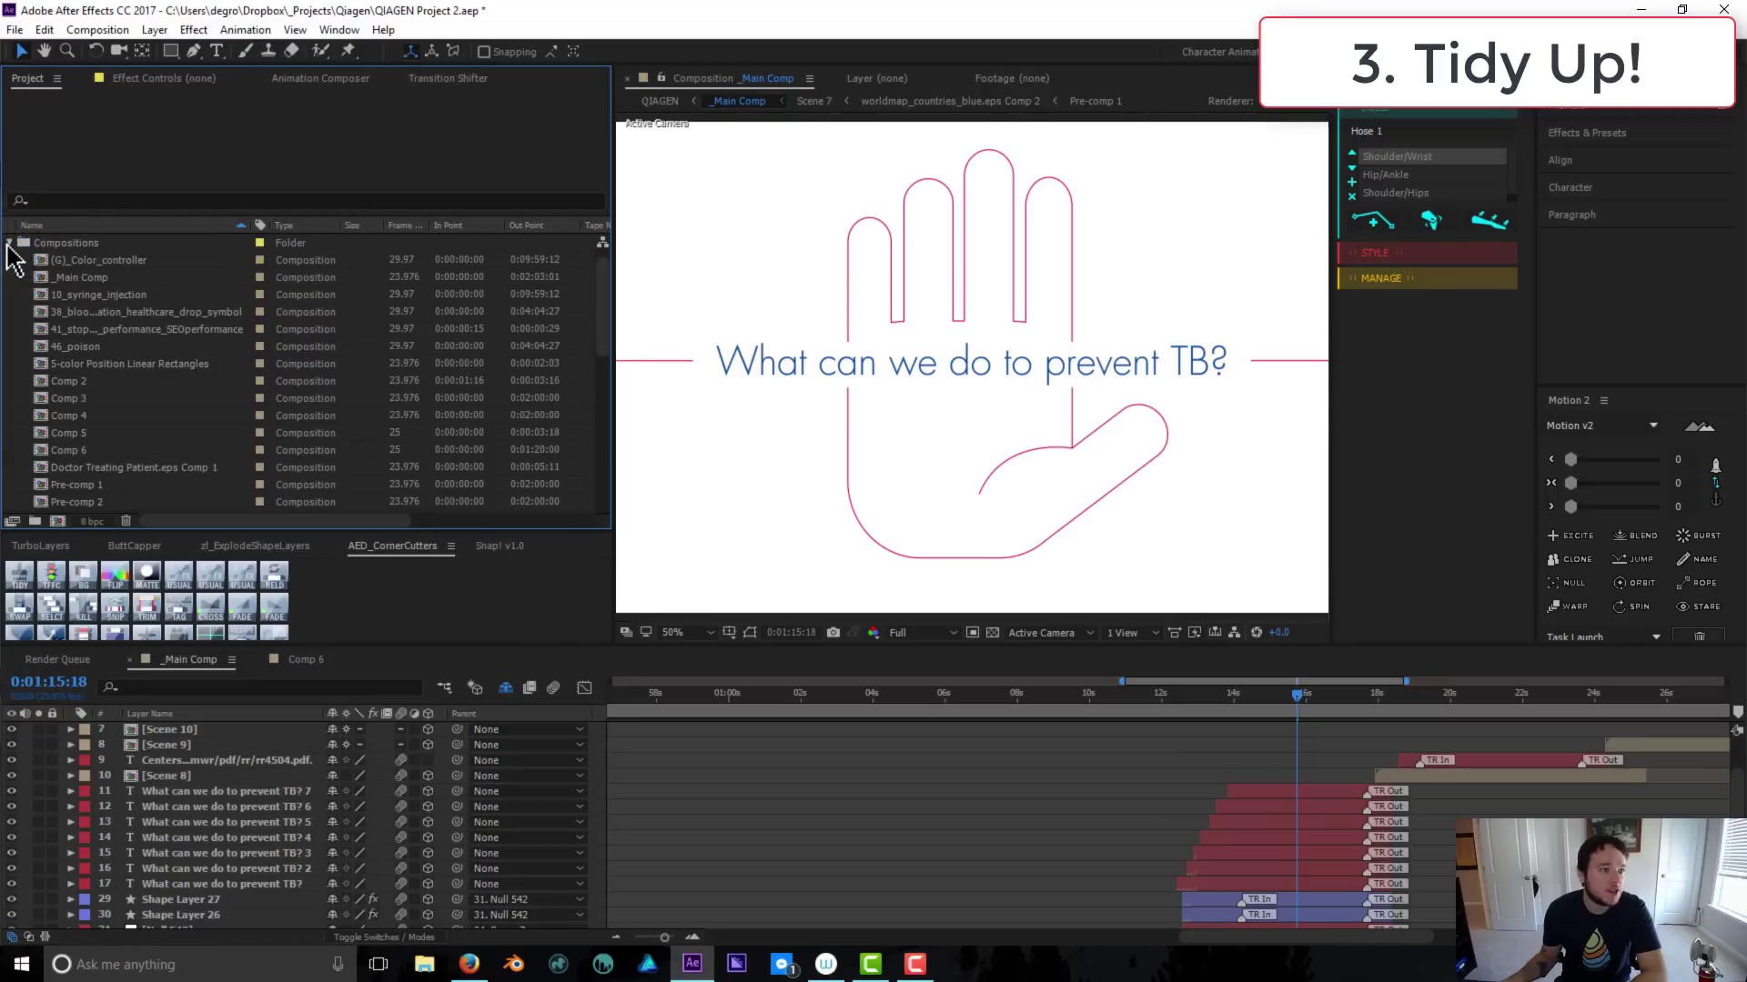
{"action": "left_click", "coordinate": [9, 242]}
{"action": "left_click", "coordinate": [9, 243]}
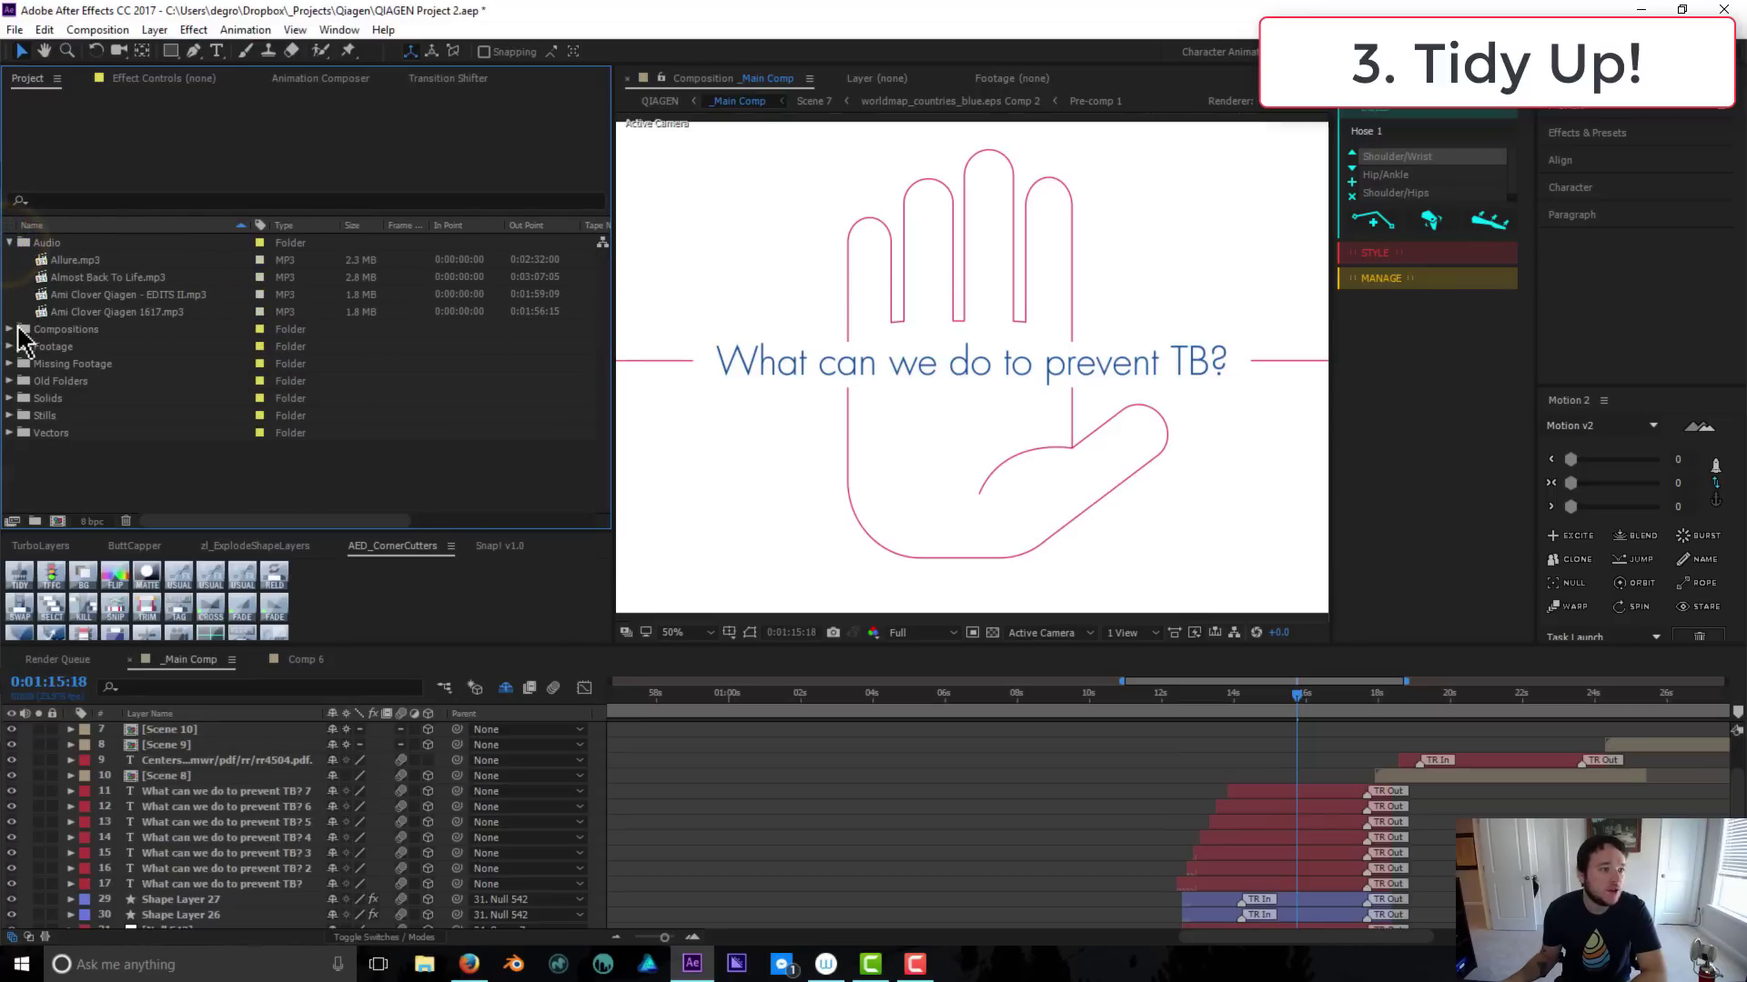
{"action": "left_click", "coordinate": [9, 243]}
Move _Main Comp out of the Compositions folder to the project's root level, and collapse the folder
{"action": "left_click", "coordinate": [10, 260]}
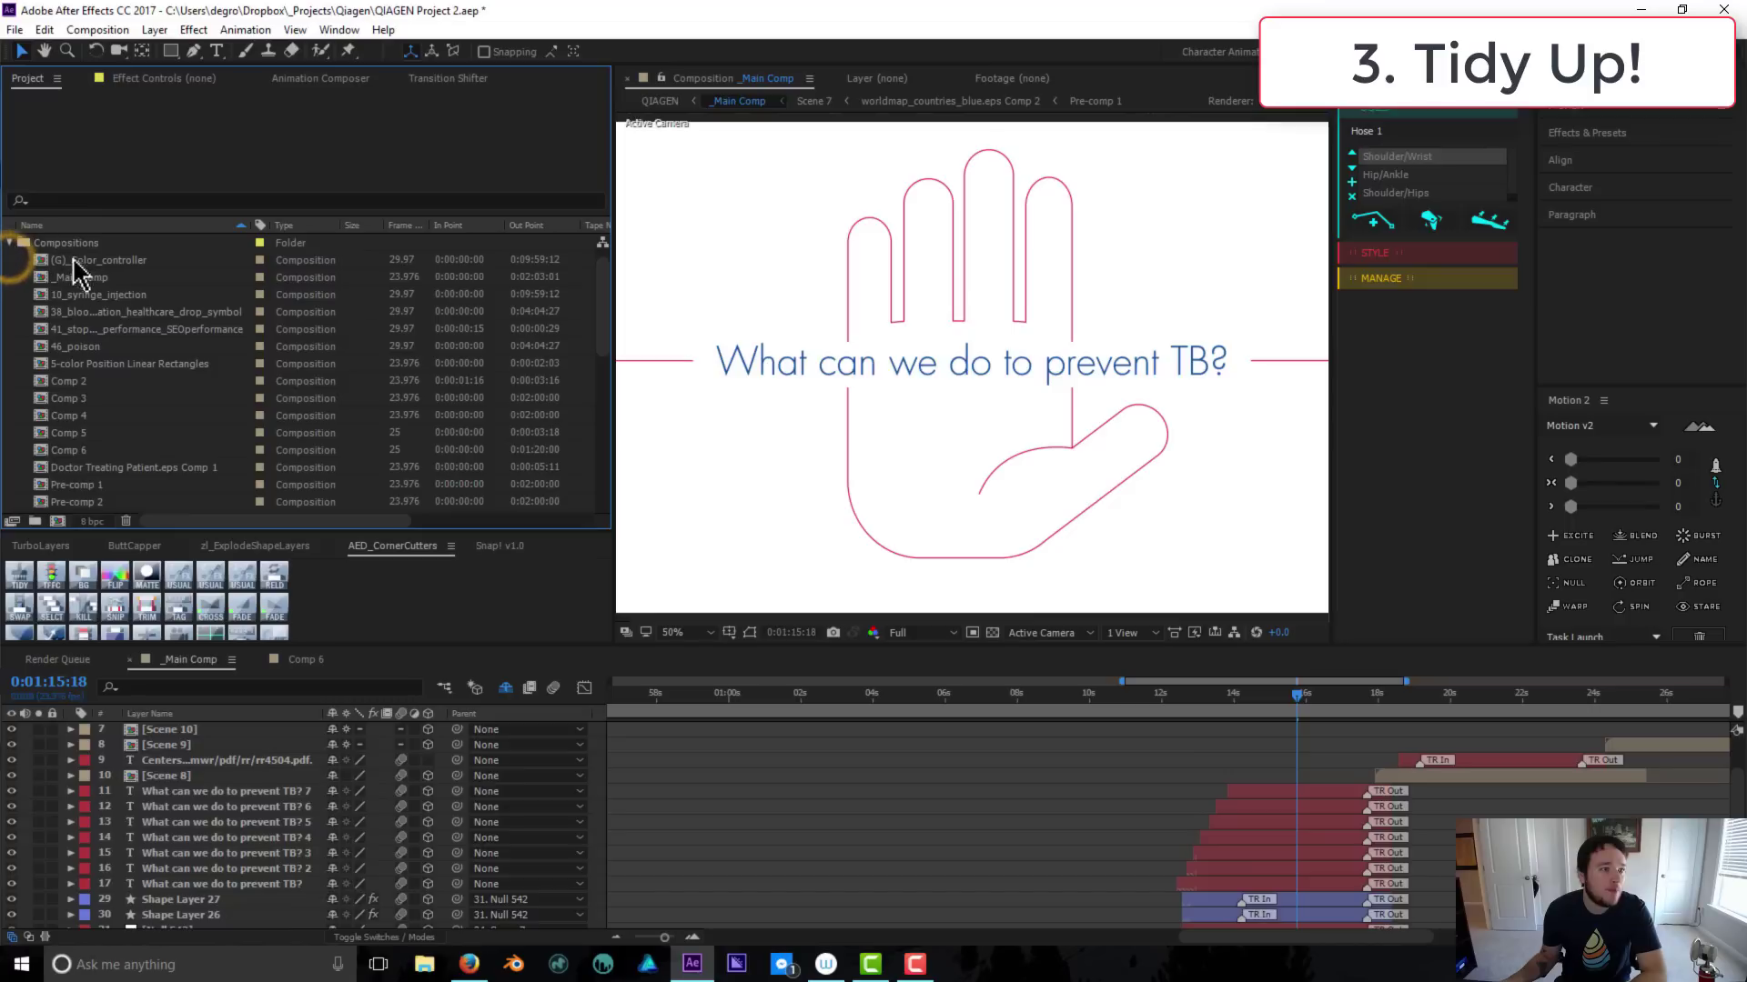
{"action": "left_click_drag", "start_coordinate": [82, 277], "coordinate": [125, 519]}
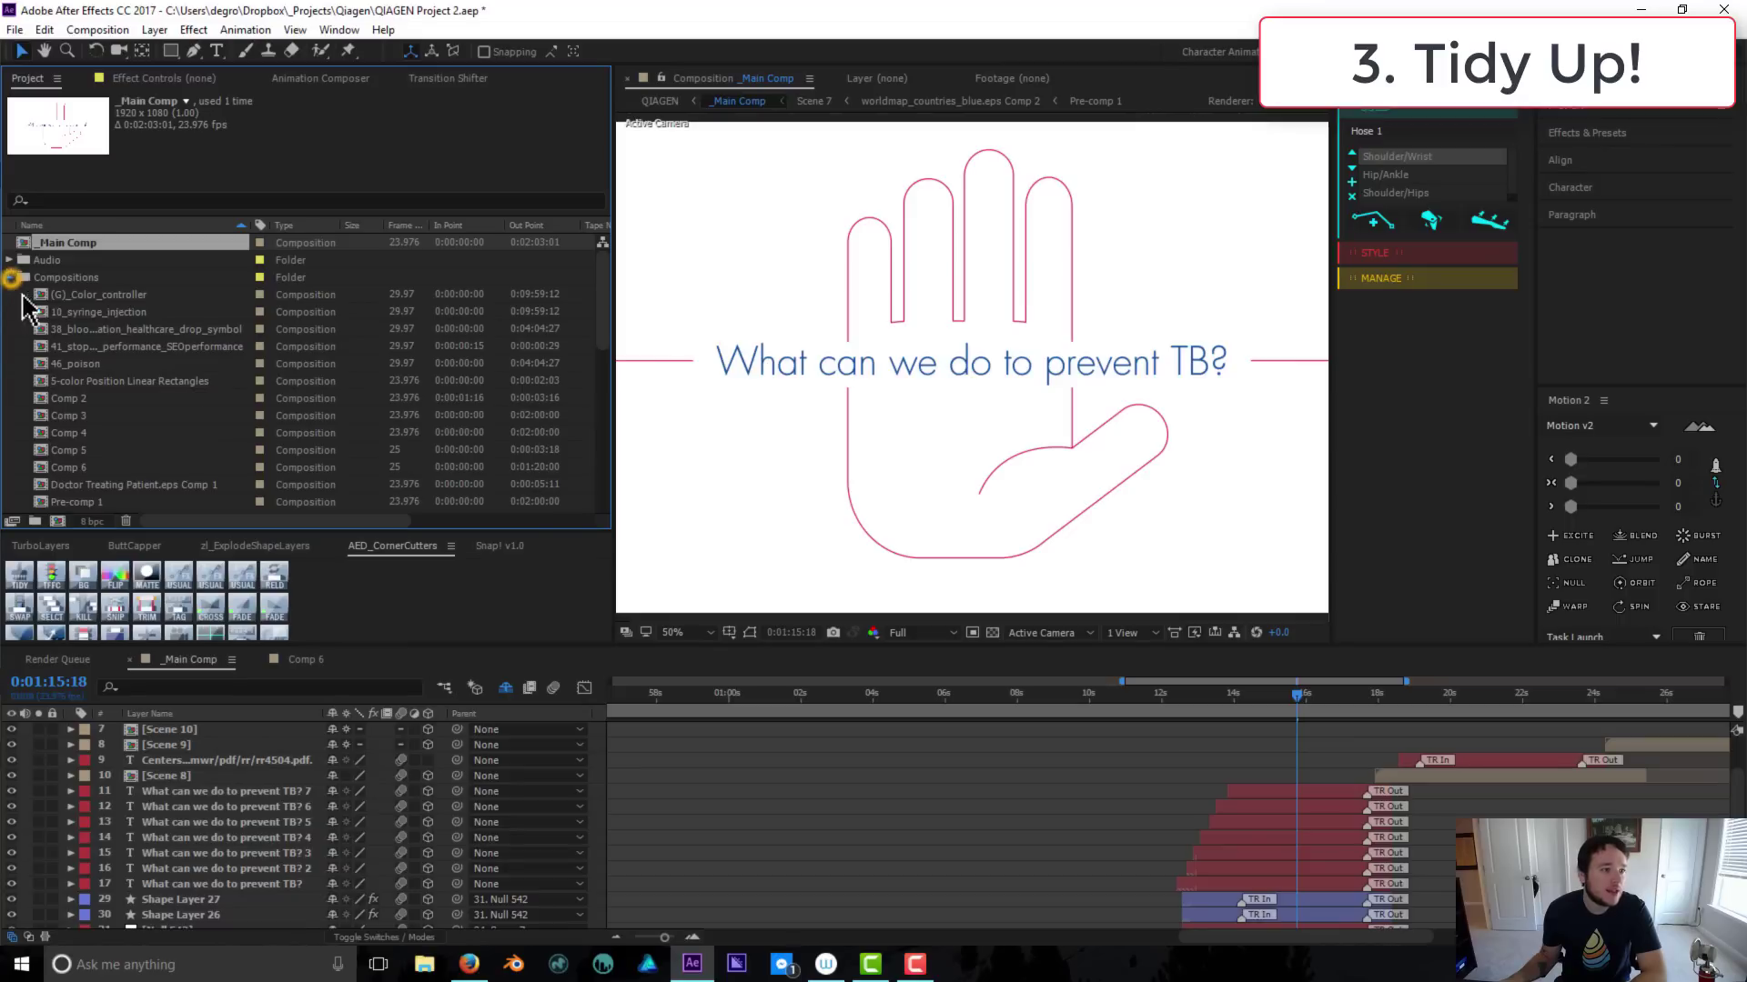
{"action": "left_click", "coordinate": [10, 277]}
{"action": "left_click", "coordinate": [164, 466]}
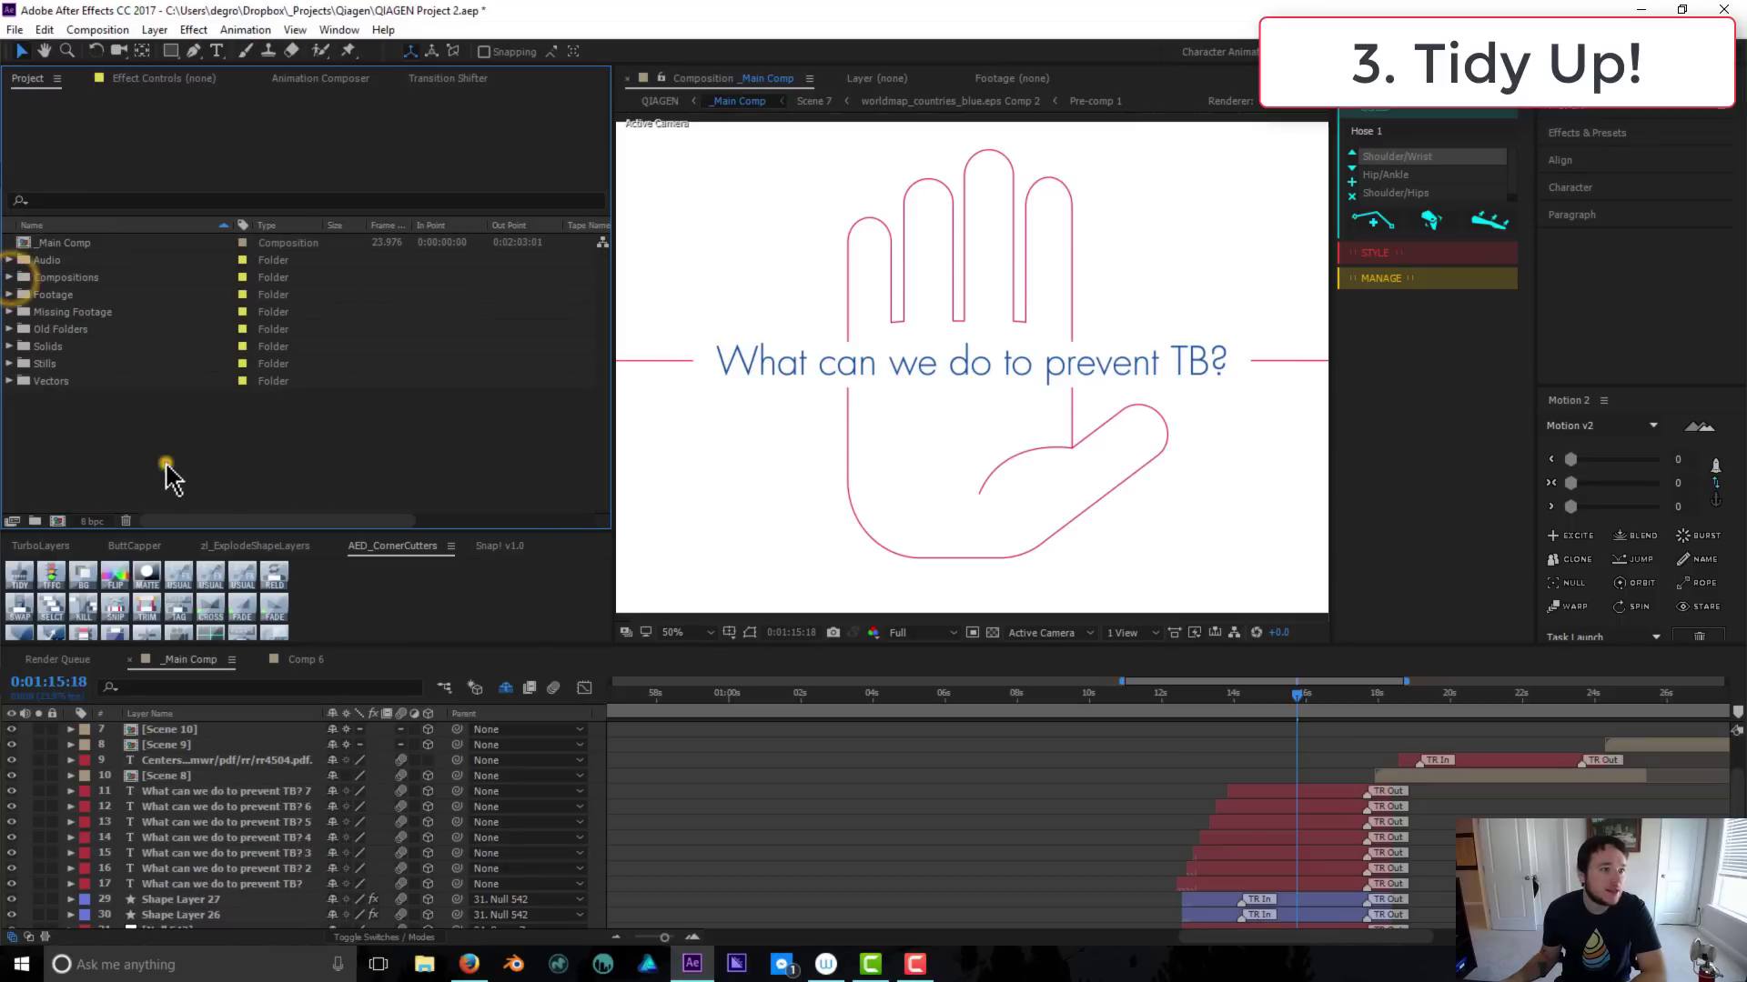
Select _Main Comp in the project, and look into the Vectors folder once more before collapsing it
{"action": "left_click", "coordinate": [66, 244]}
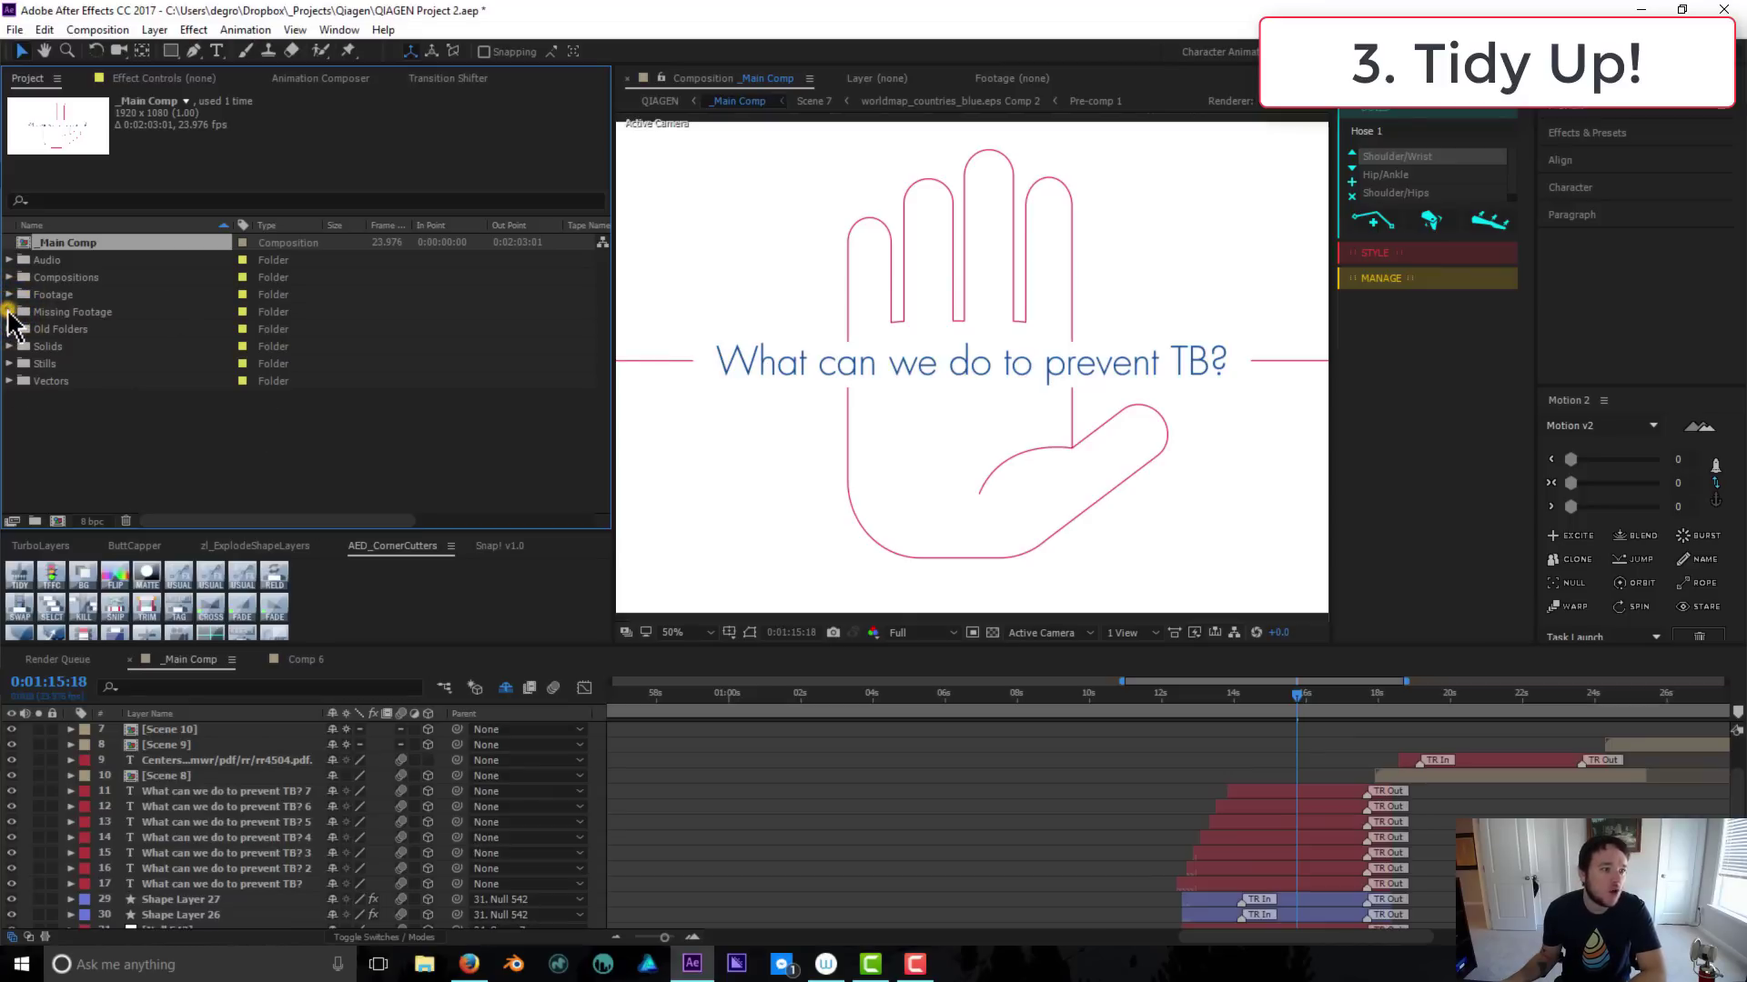
{"action": "left_click", "coordinate": [9, 382]}
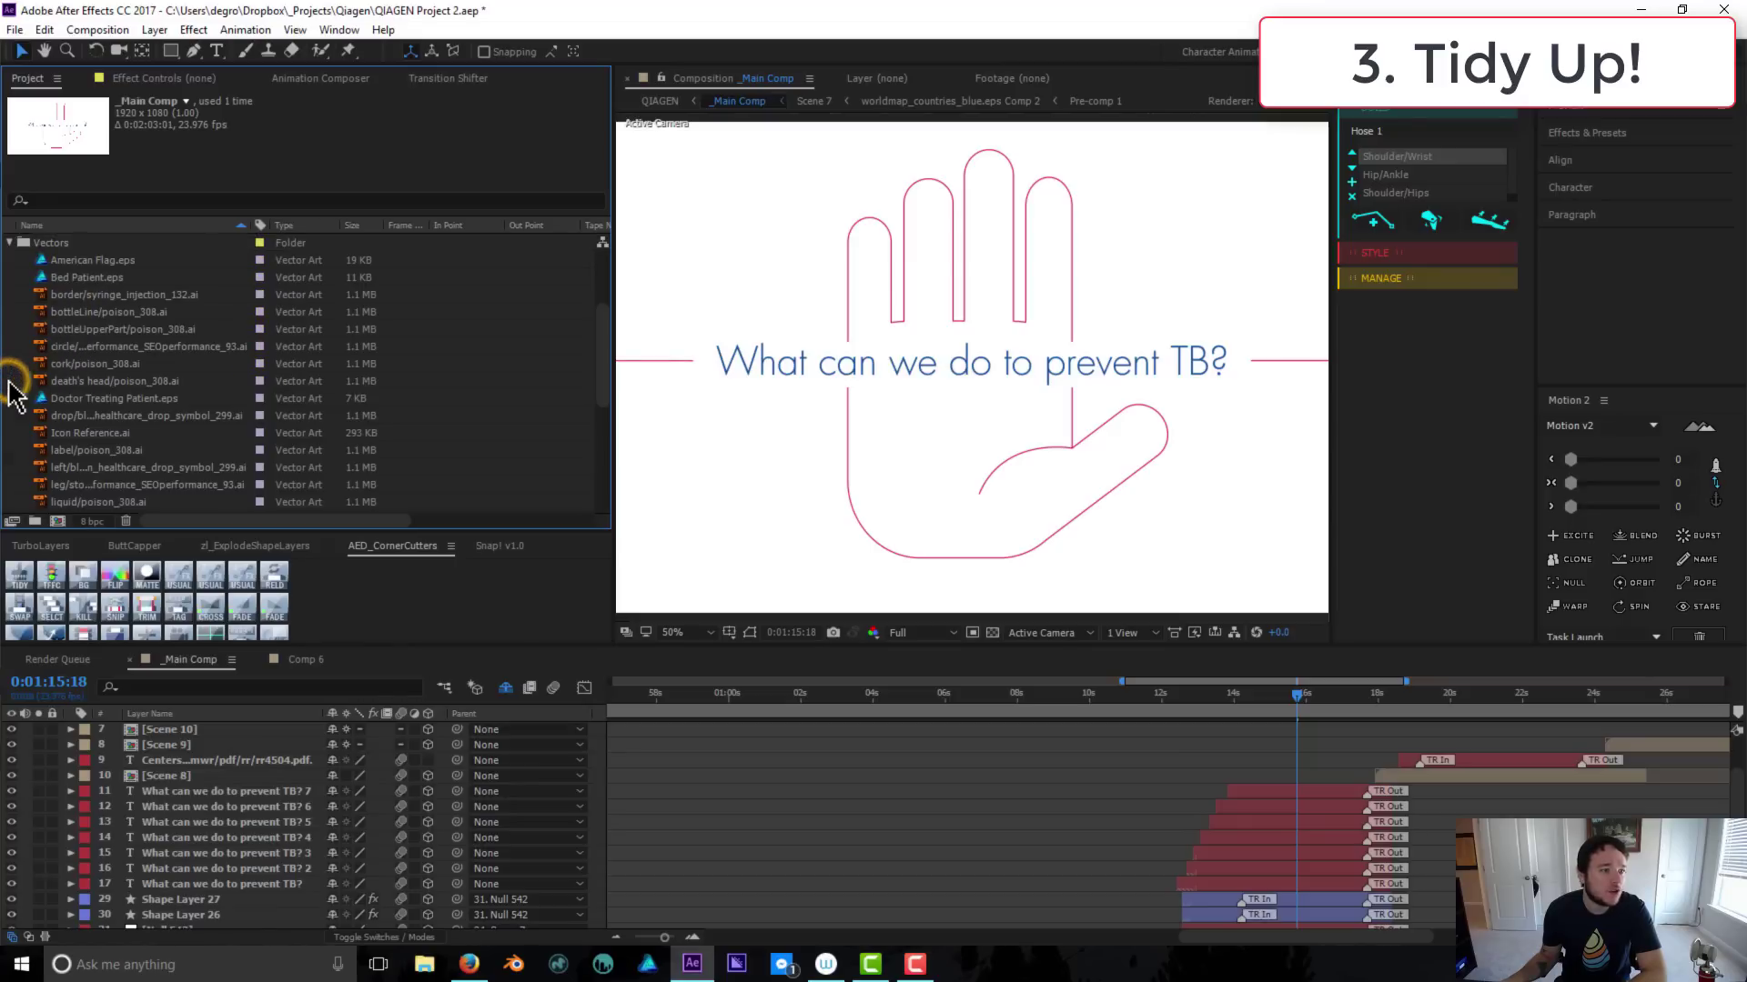
{"action": "left_click", "coordinate": [9, 243]}
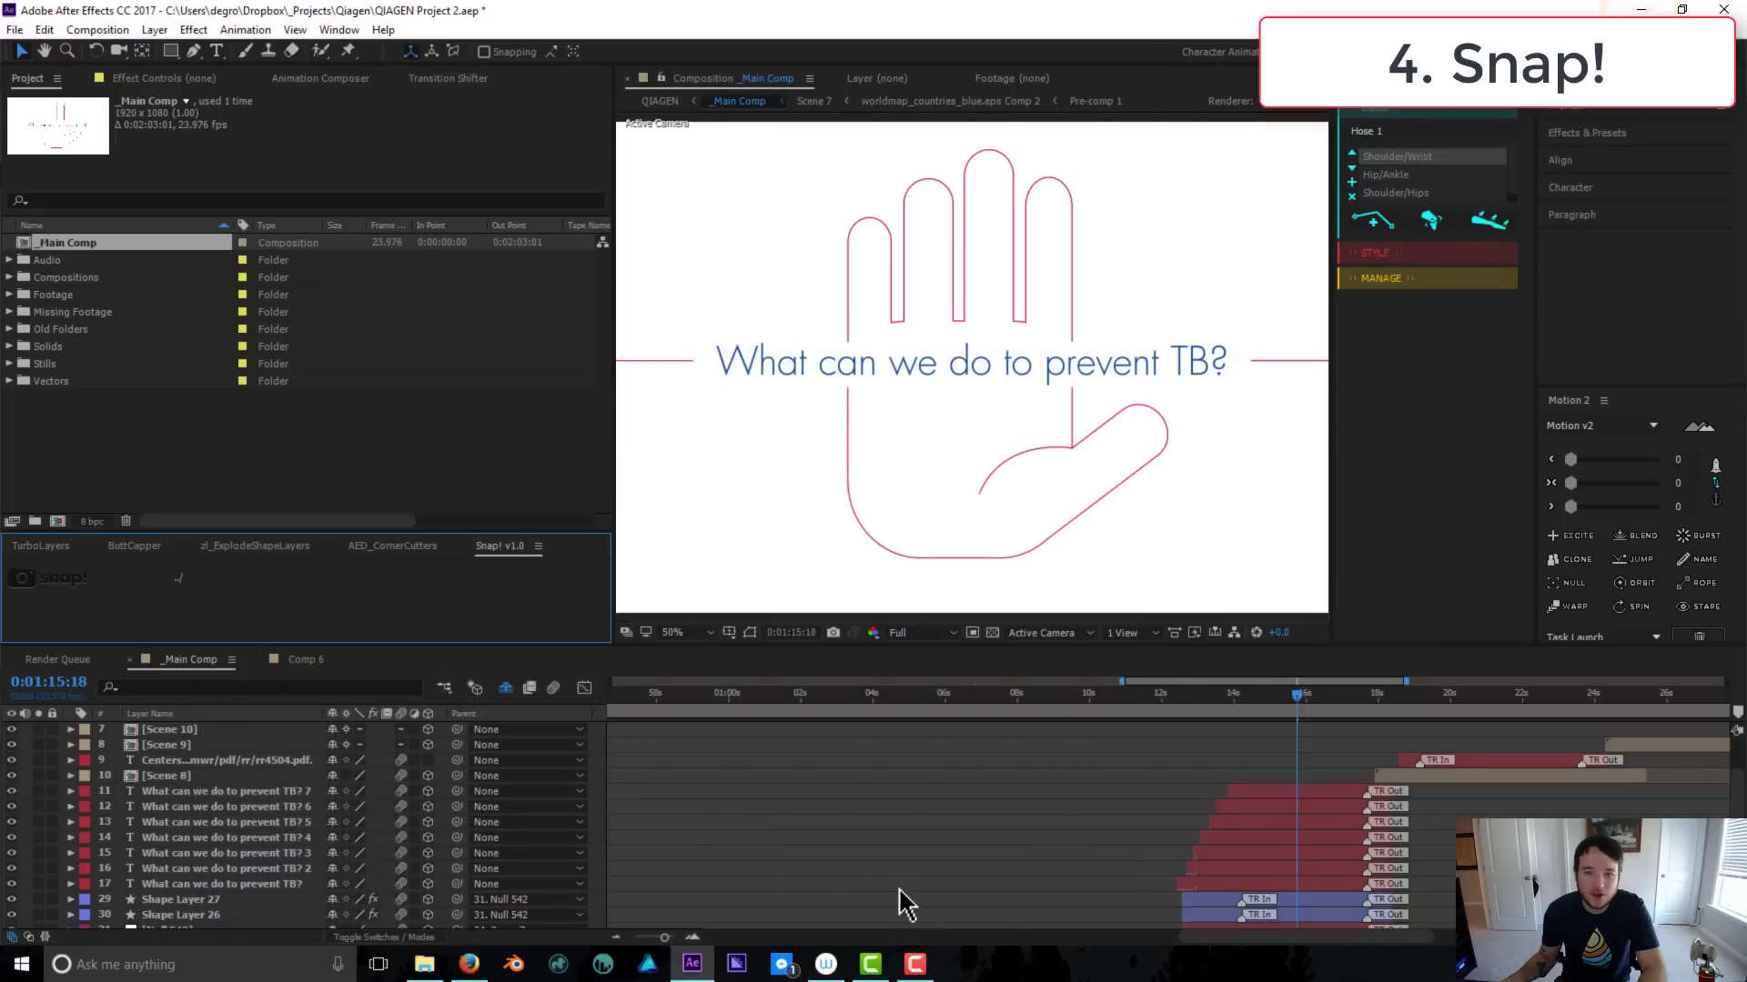
Show the full _Main Comp timeline, move the playhead to the opening title at 0:00:01:15, and list the lowest layers
{"action": "left_click", "coordinate": [937, 843]}
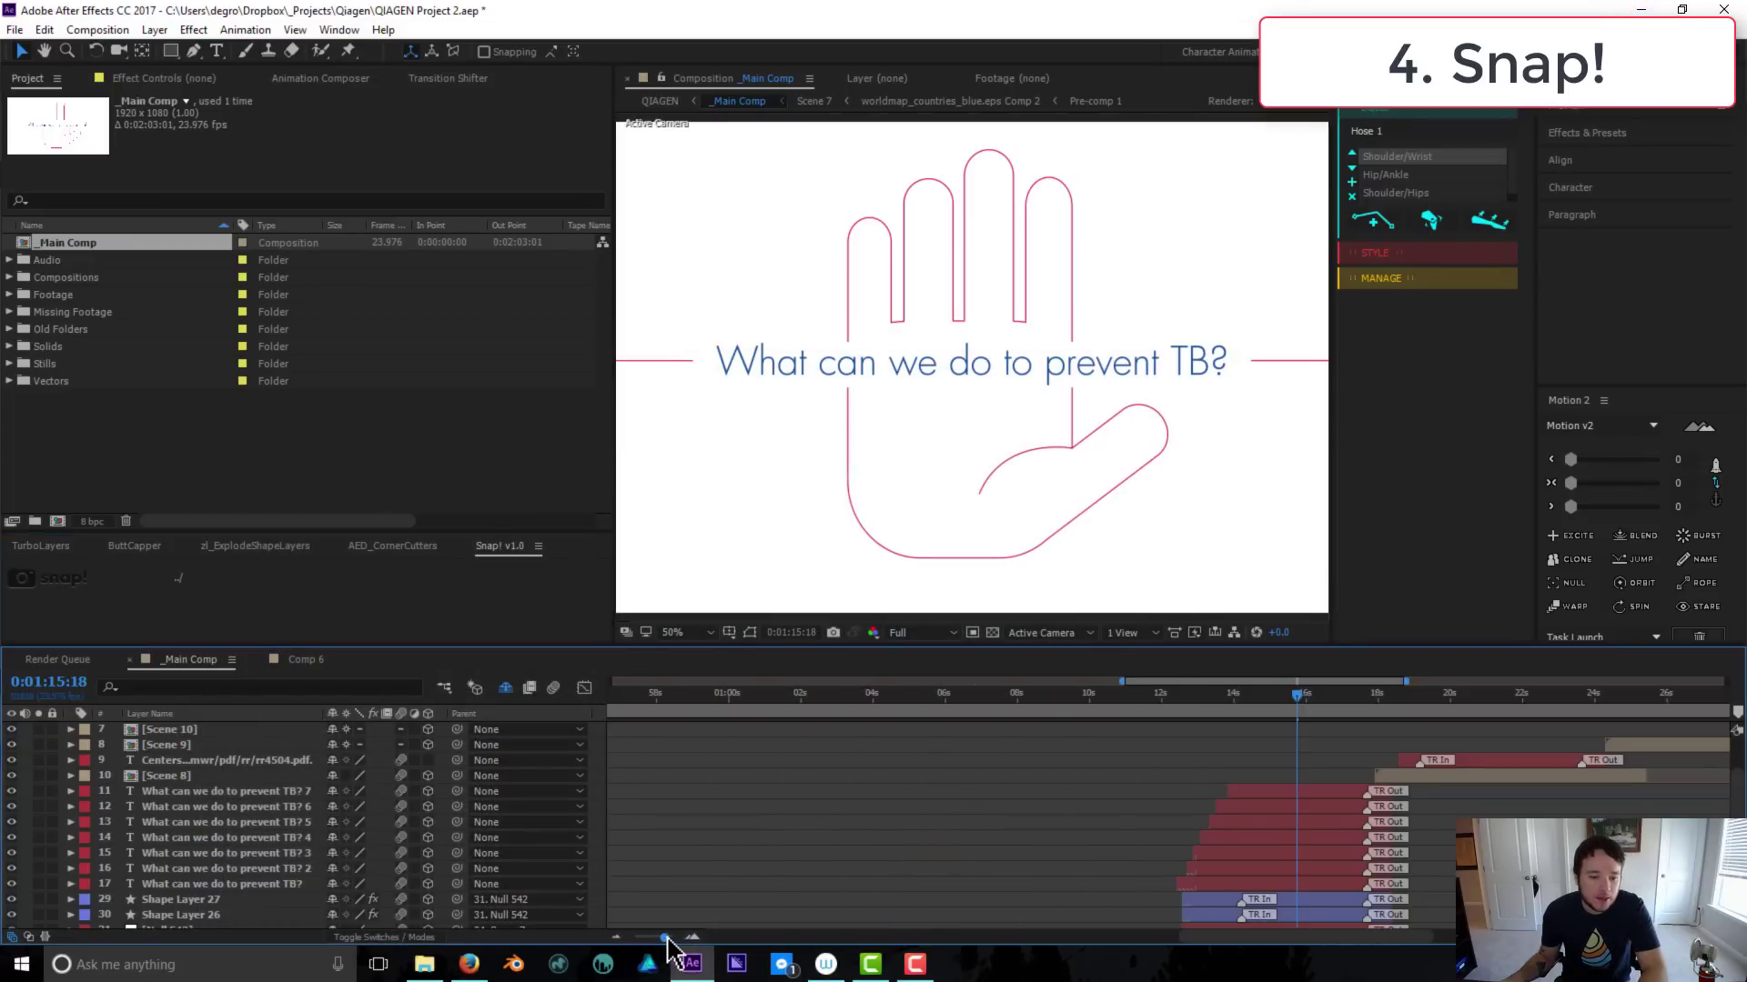
{"action": "left_click_drag", "start_coordinate": [663, 938], "coordinate": [640, 941]}
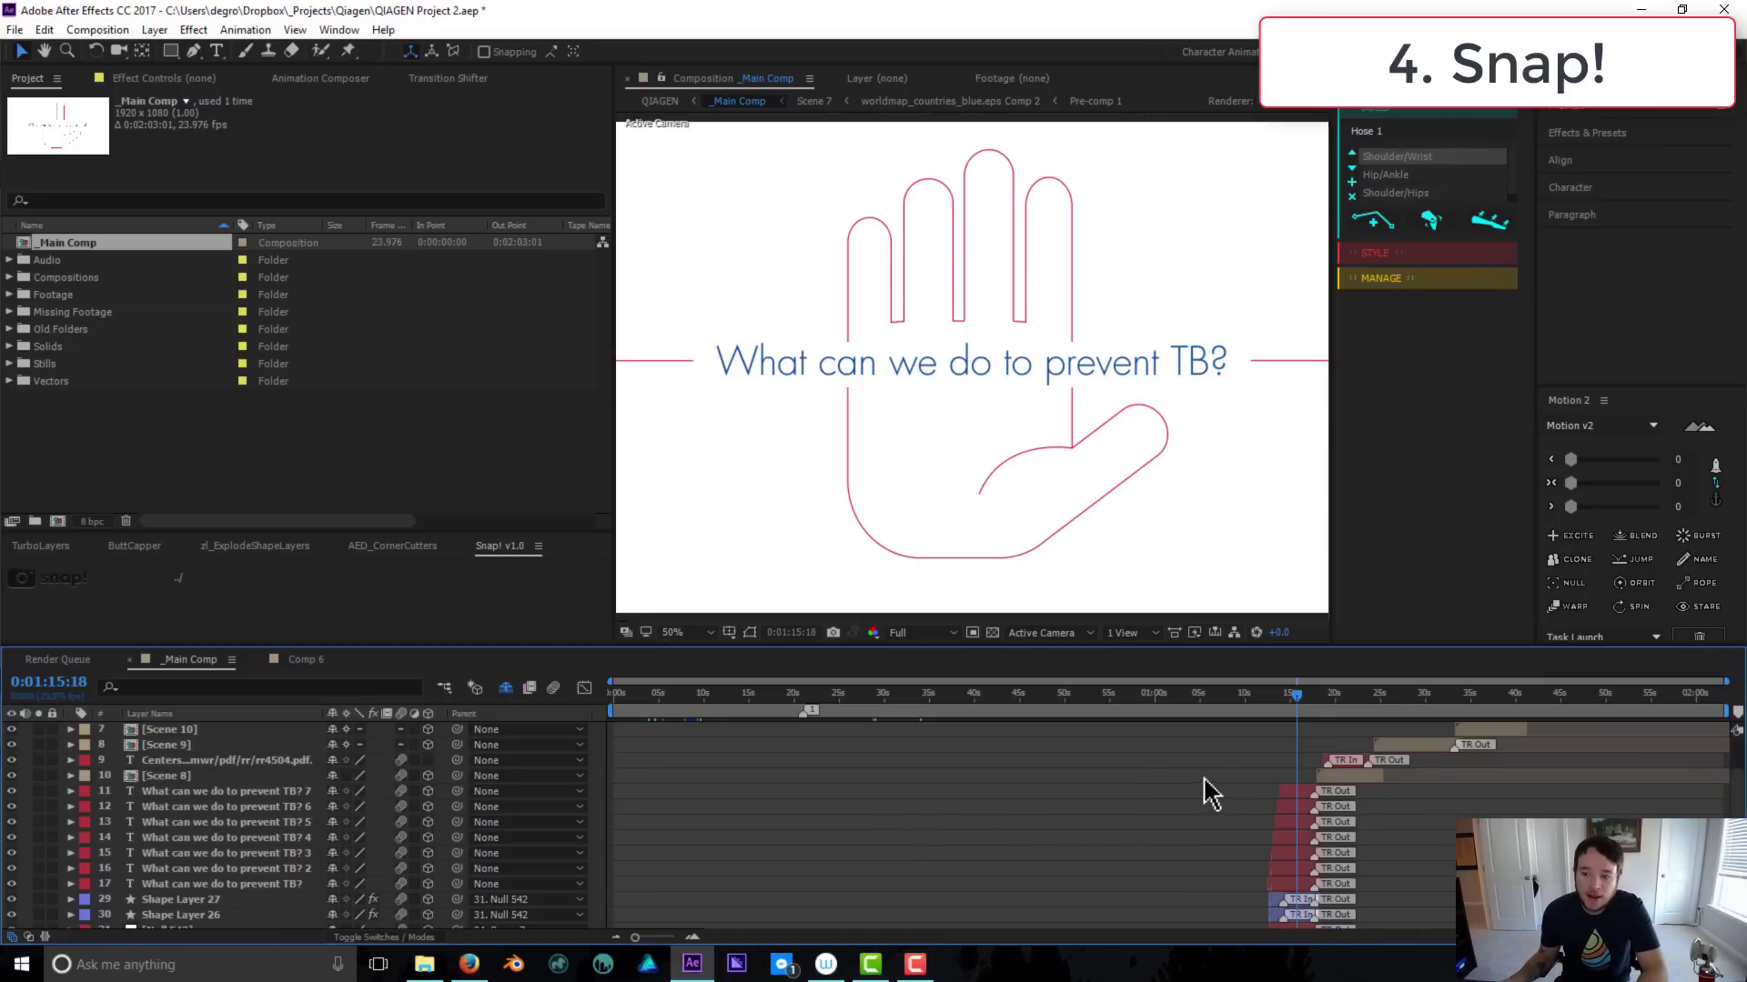
{"action": "left_click", "coordinate": [637, 710]}
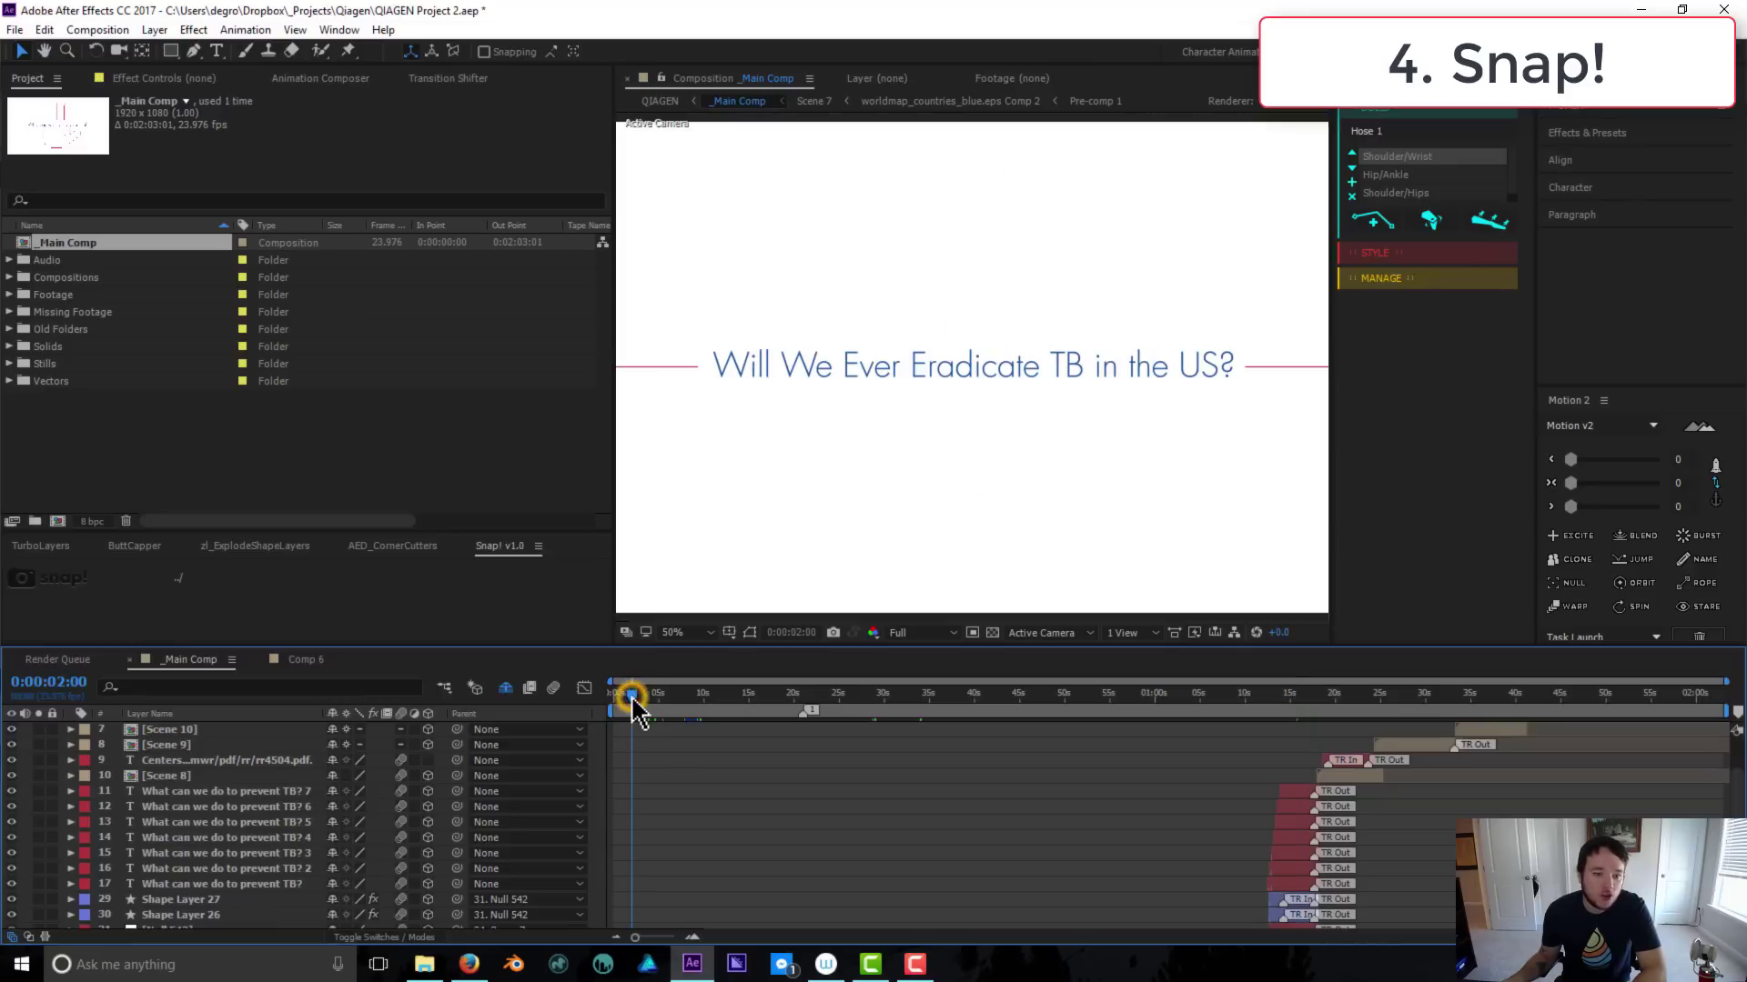
{"action": "key", "text": "space"}
{"action": "key", "text": "space"}
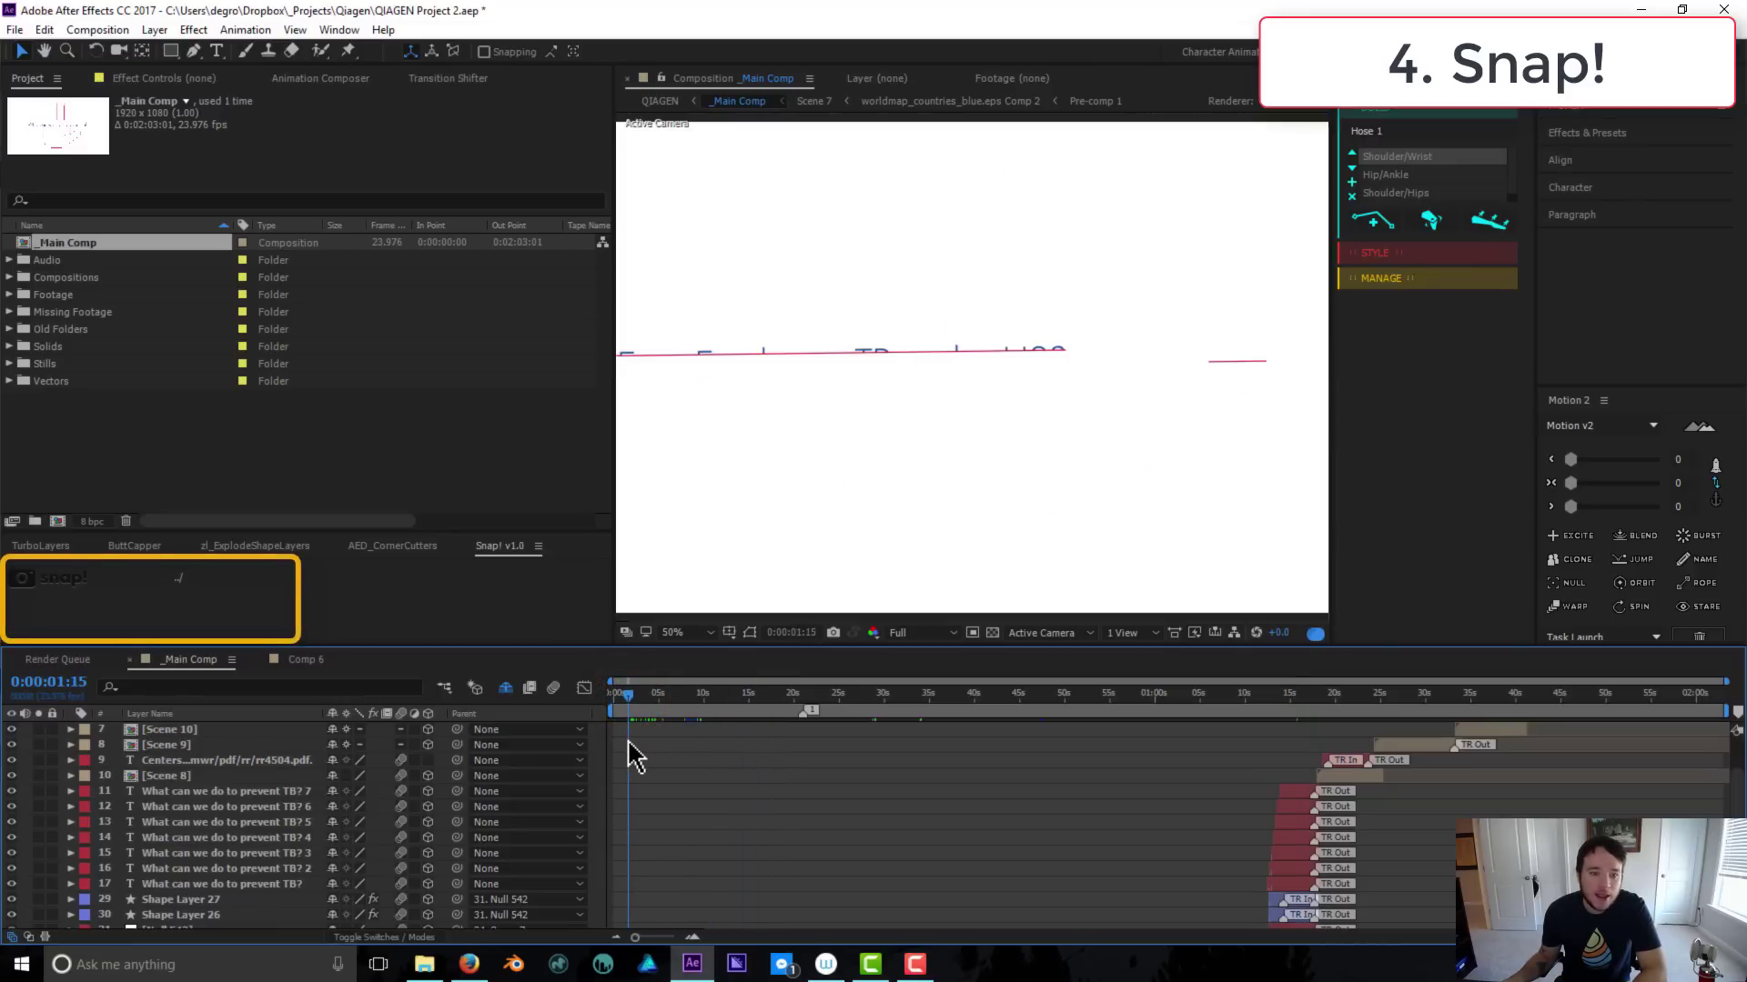
{"action": "scroll", "coordinate": [763, 833], "scroll_direction": "down", "scroll_amount": 5}
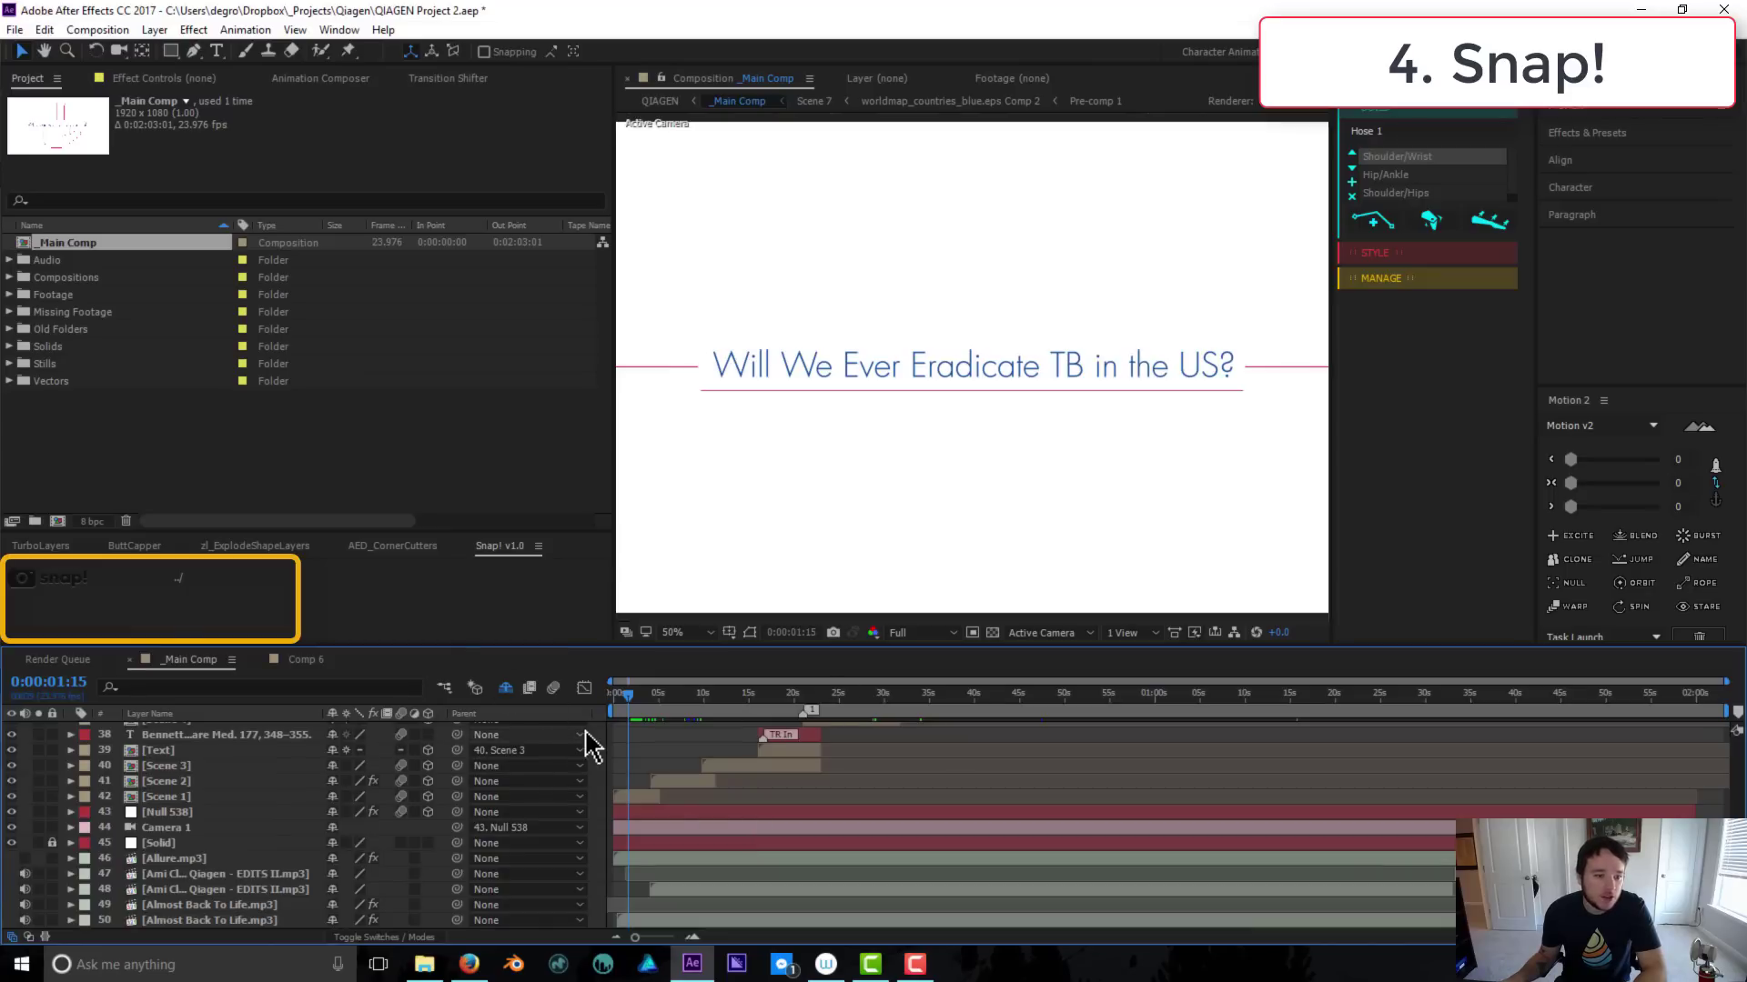
Set Snap!'s destination folder to Tutorial Storyboard on the Desktop
{"action": "left_click", "coordinate": [179, 581]}
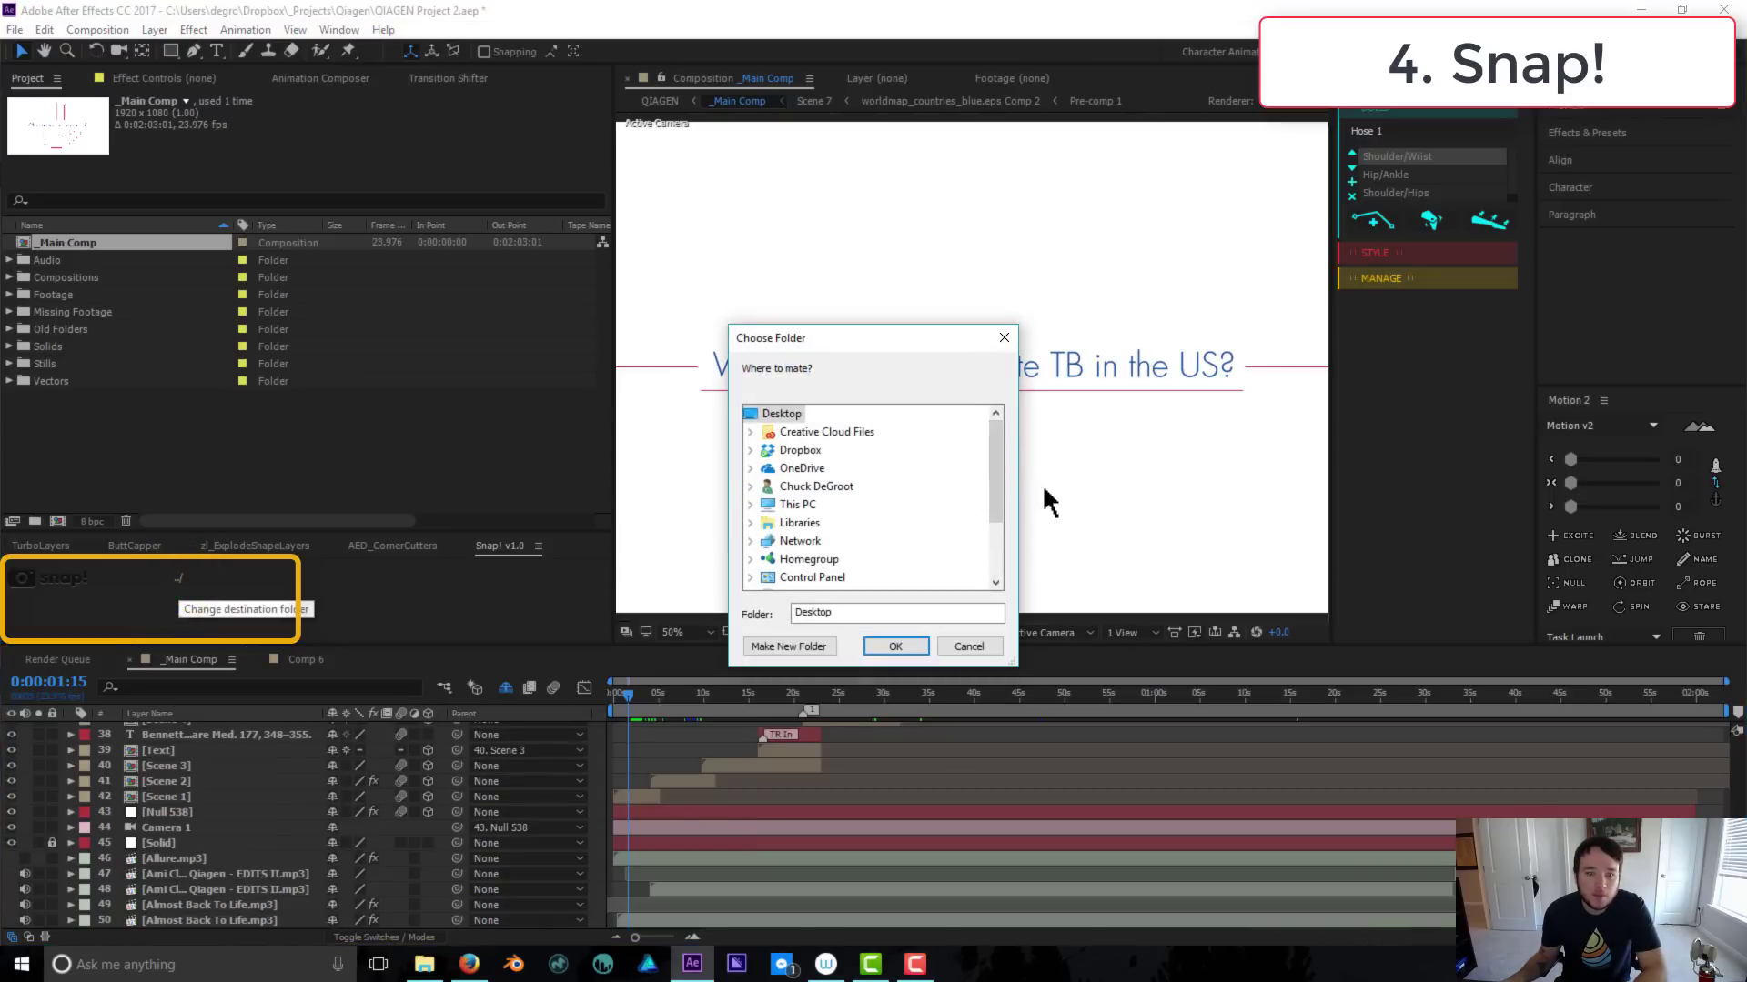
{"action": "left_click_drag", "start_coordinate": [1001, 500], "coordinate": [1001, 569]}
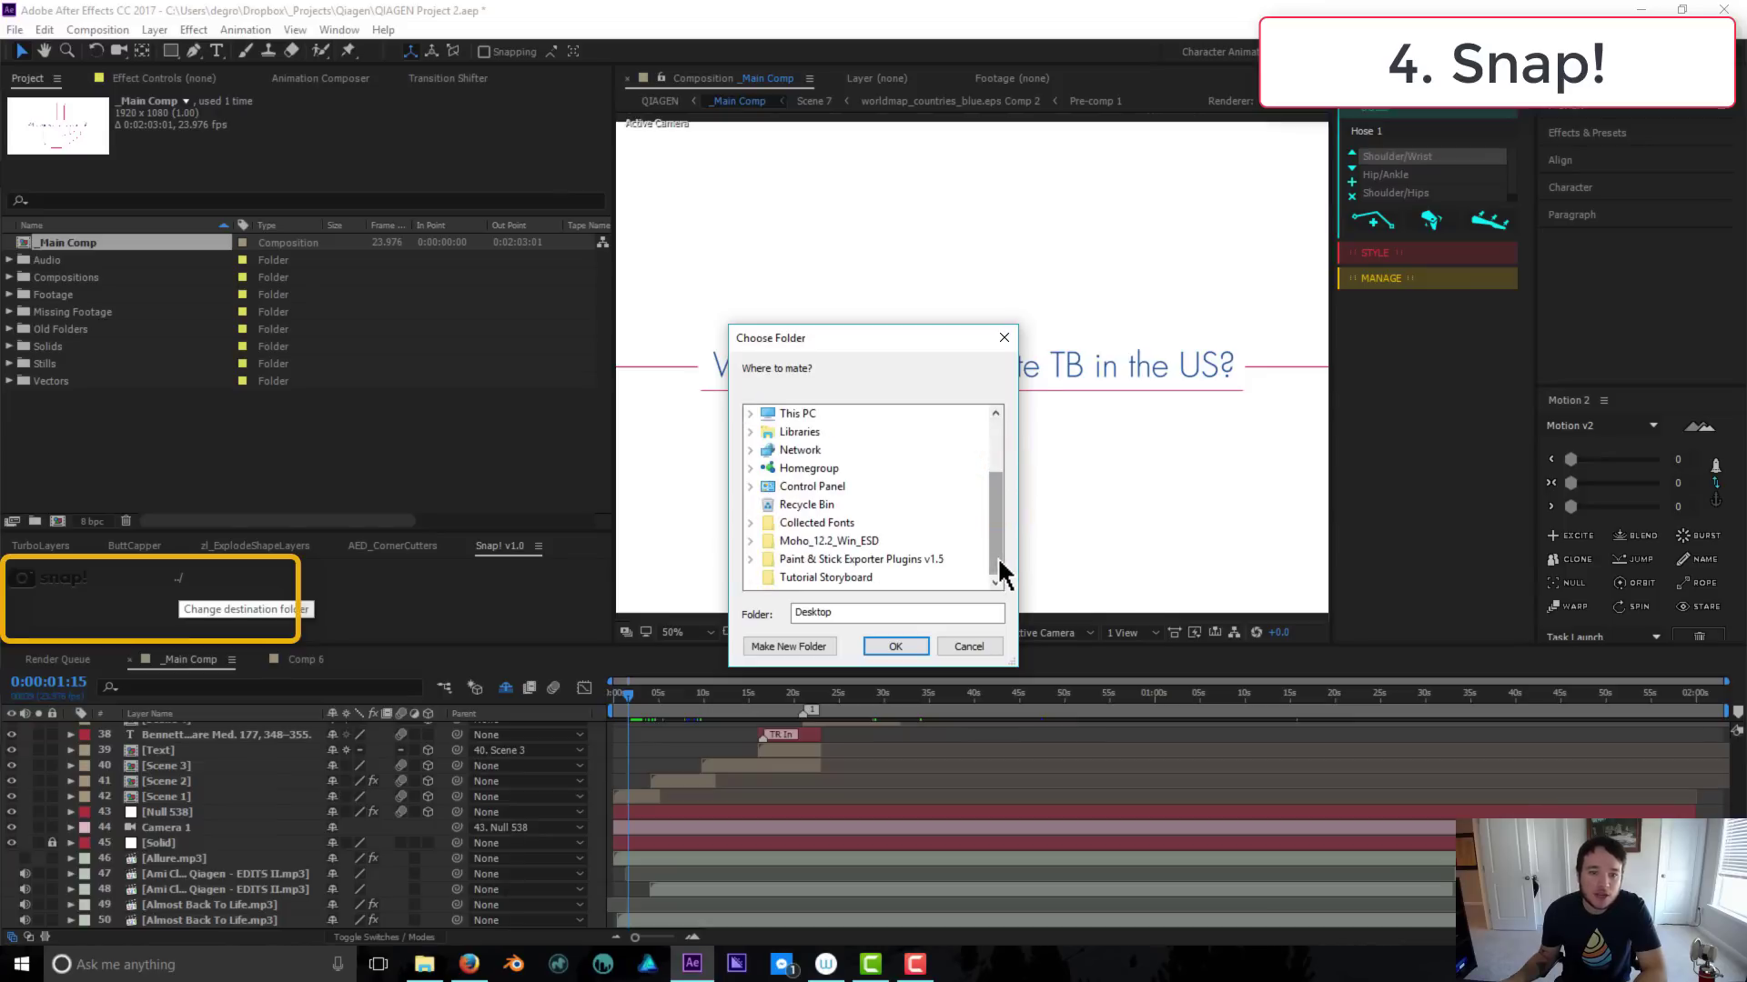
{"action": "left_click", "coordinate": [829, 578]}
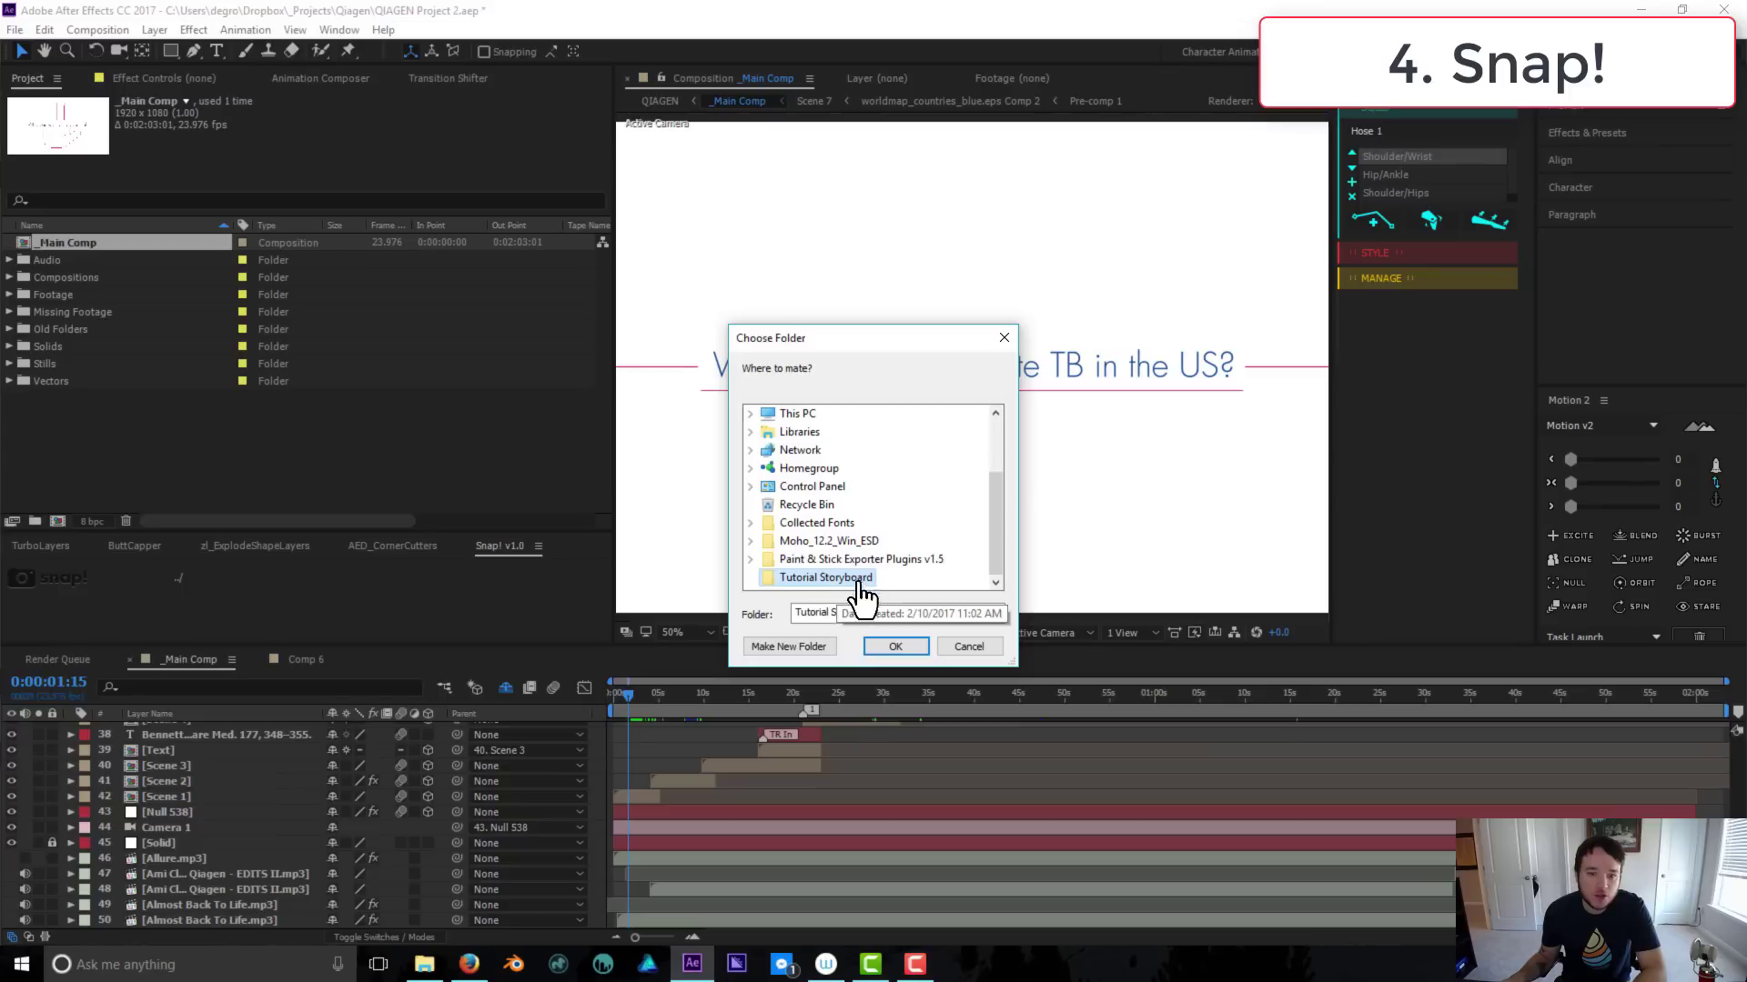
{"action": "left_click", "coordinate": [898, 646]}
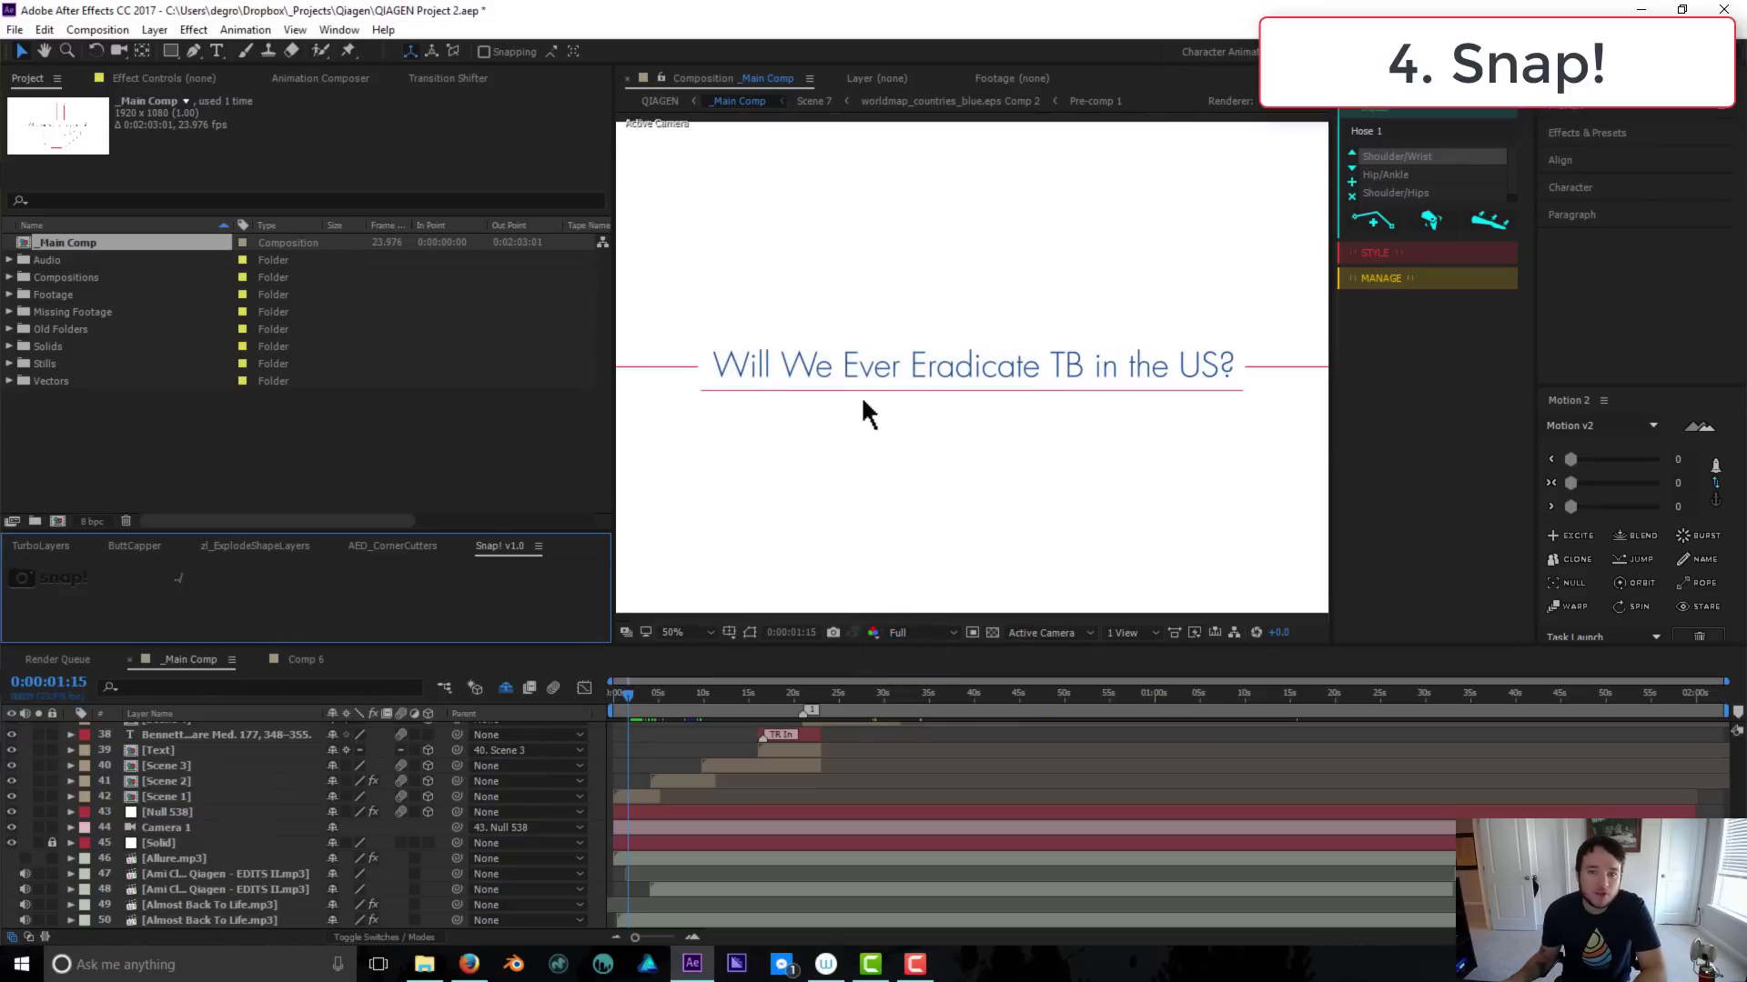
Remove the RubberHose panel from the workspace
{"action": "left_click", "coordinate": [1369, 110]}
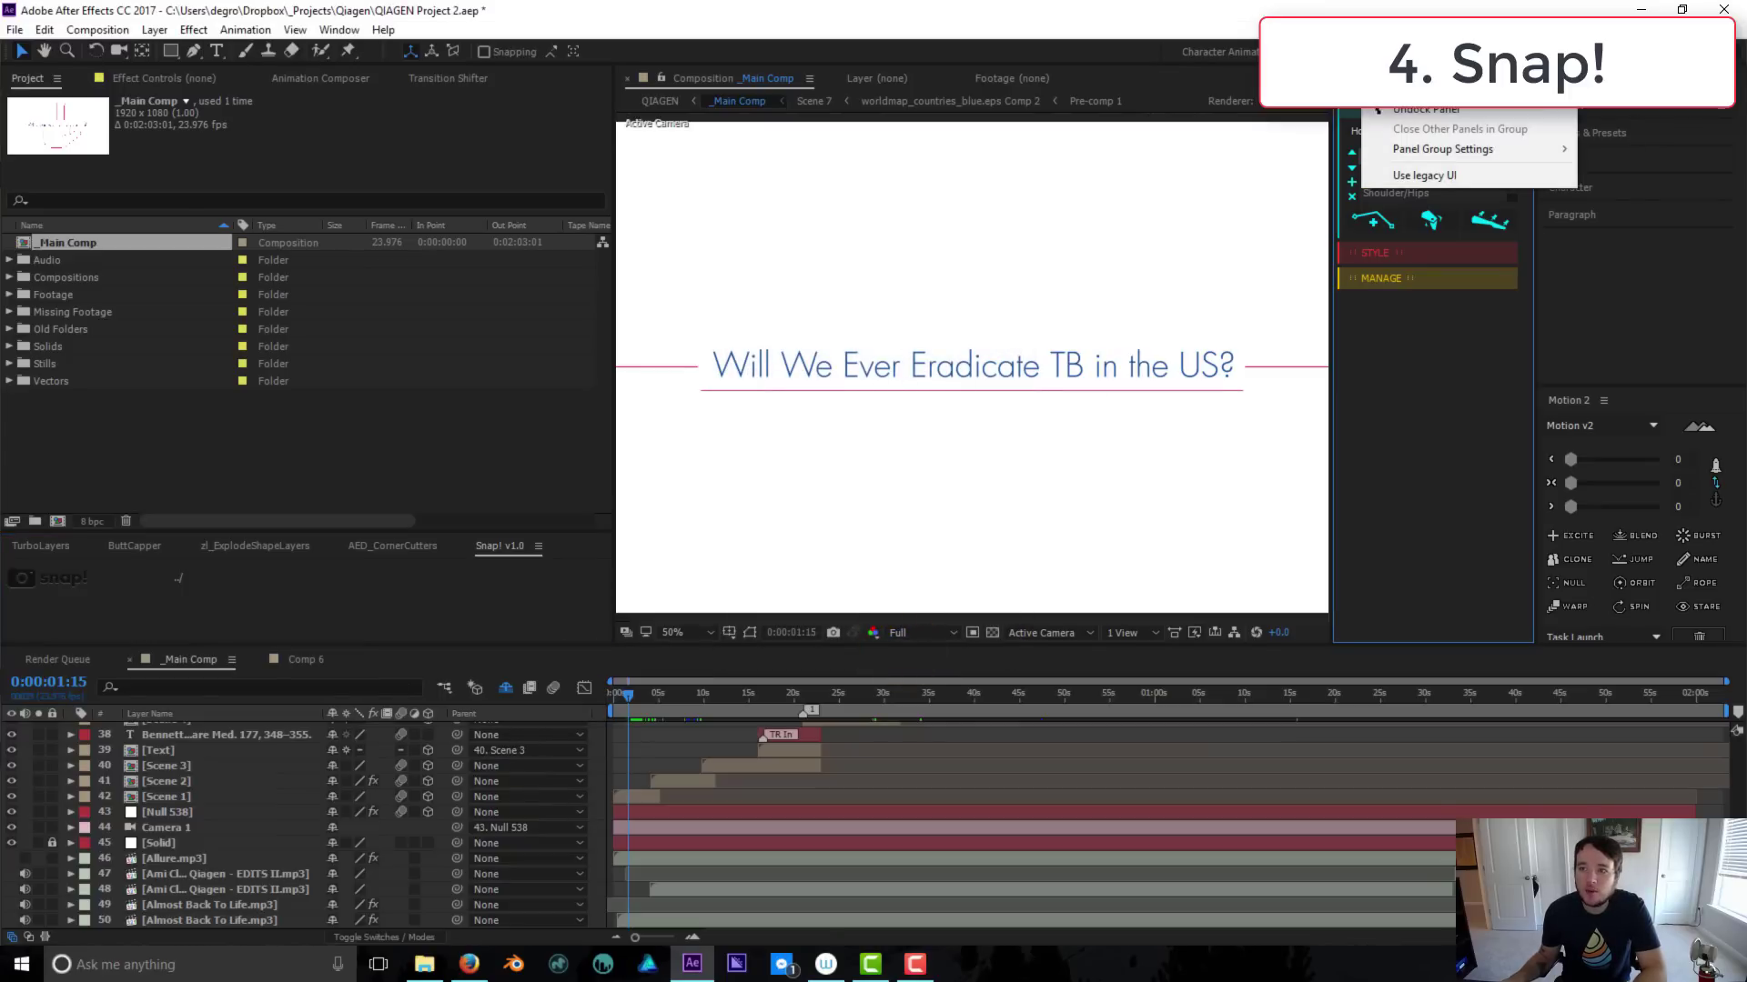
{"action": "left_click", "coordinate": [1394, 109]}
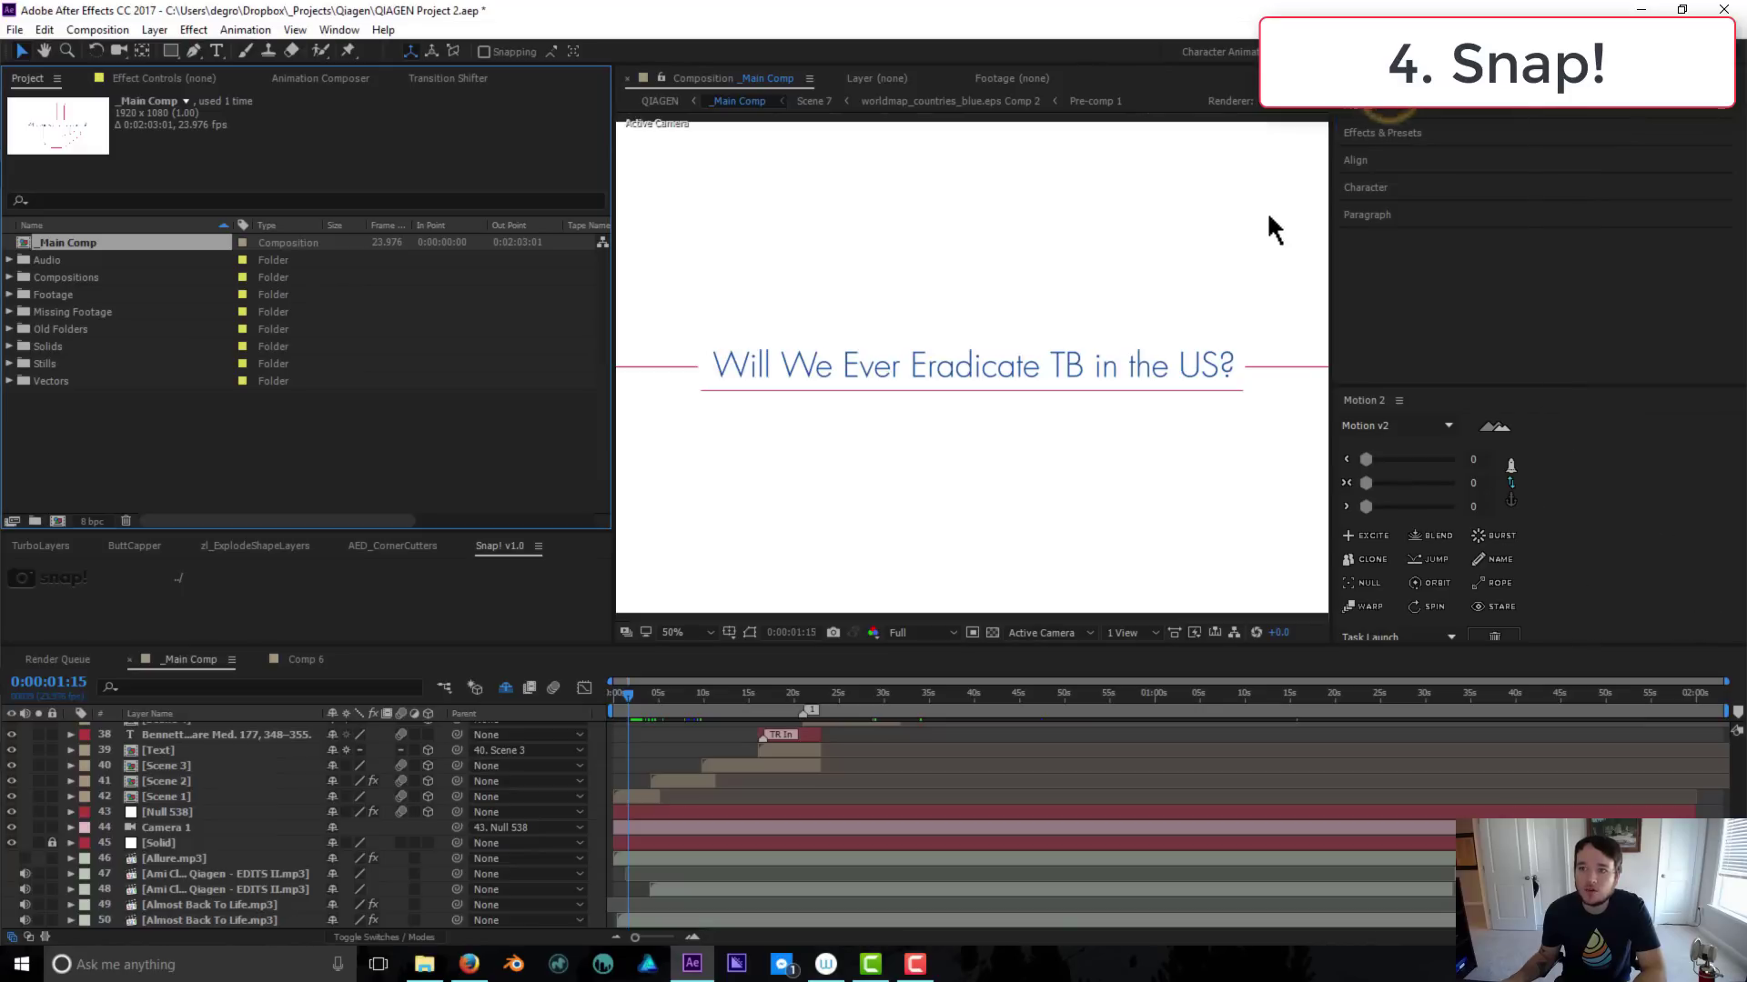
Widen the composition viewer and snap stills of _Main Comp at 0:00:01:15, 0:00:07:18 and 0:00:14:00 with Snap!
{"action": "left_click_drag", "start_coordinate": [1331, 208], "coordinate": [1551, 225]}
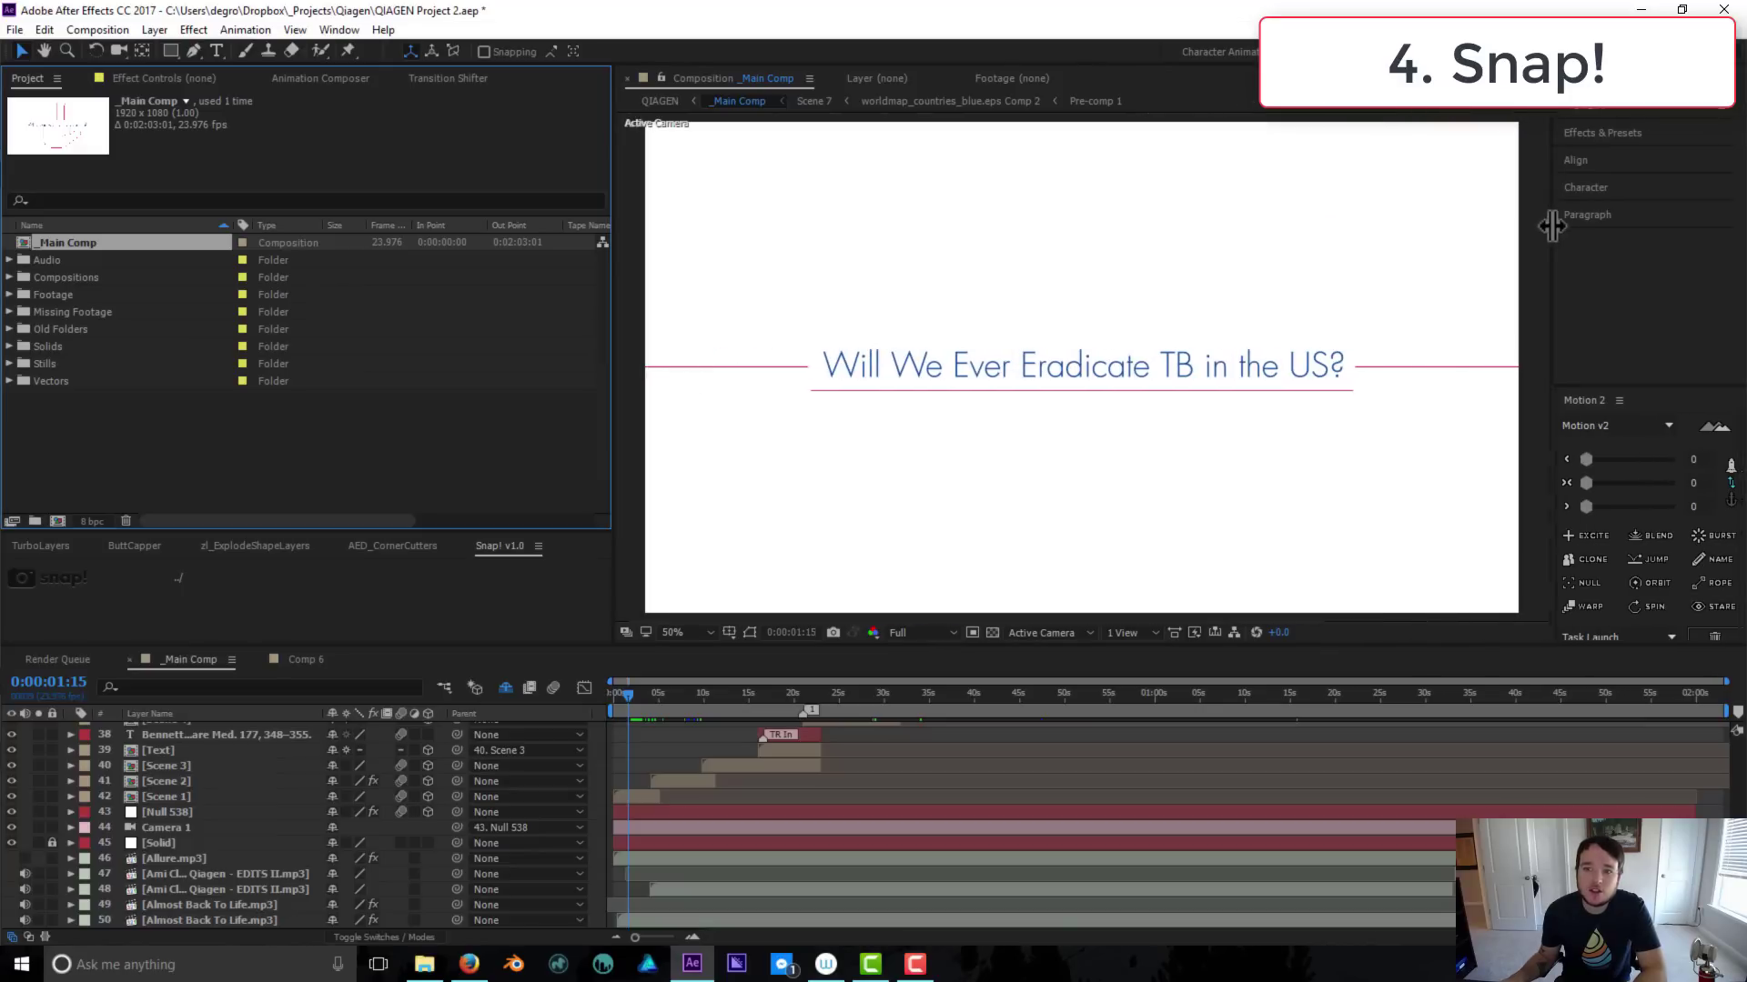
{"action": "left_click", "coordinate": [46, 578]}
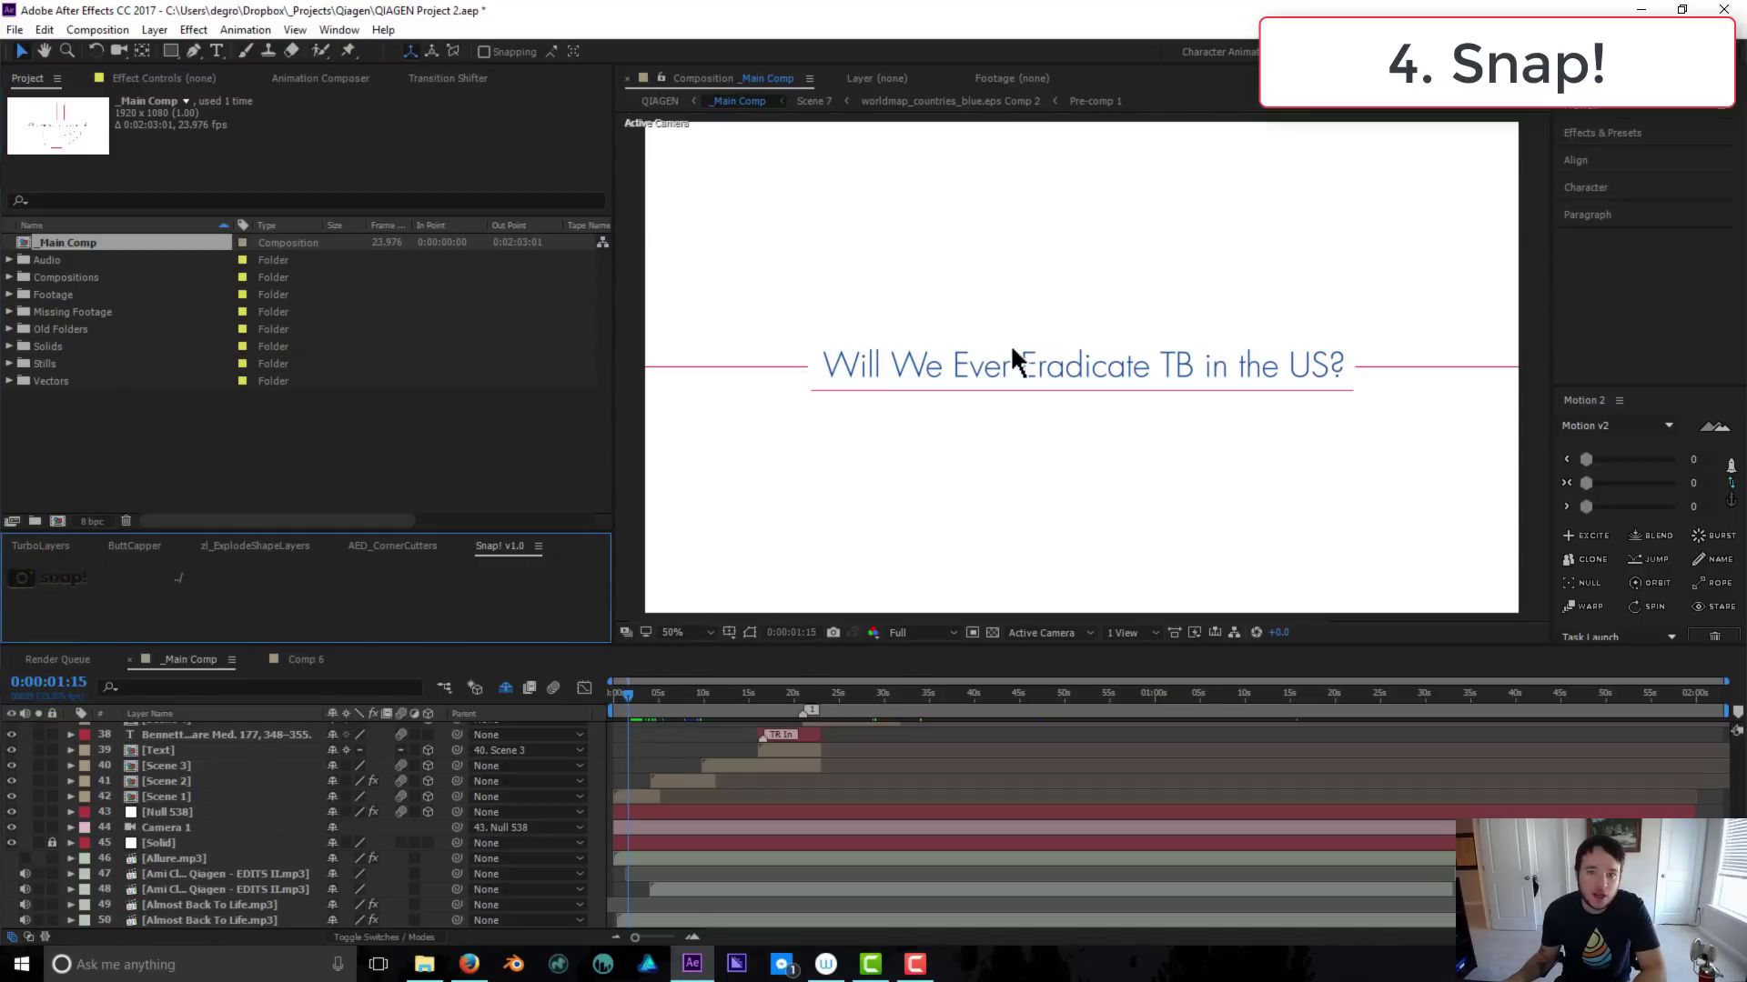
{"action": "left_click", "coordinate": [683, 695]}
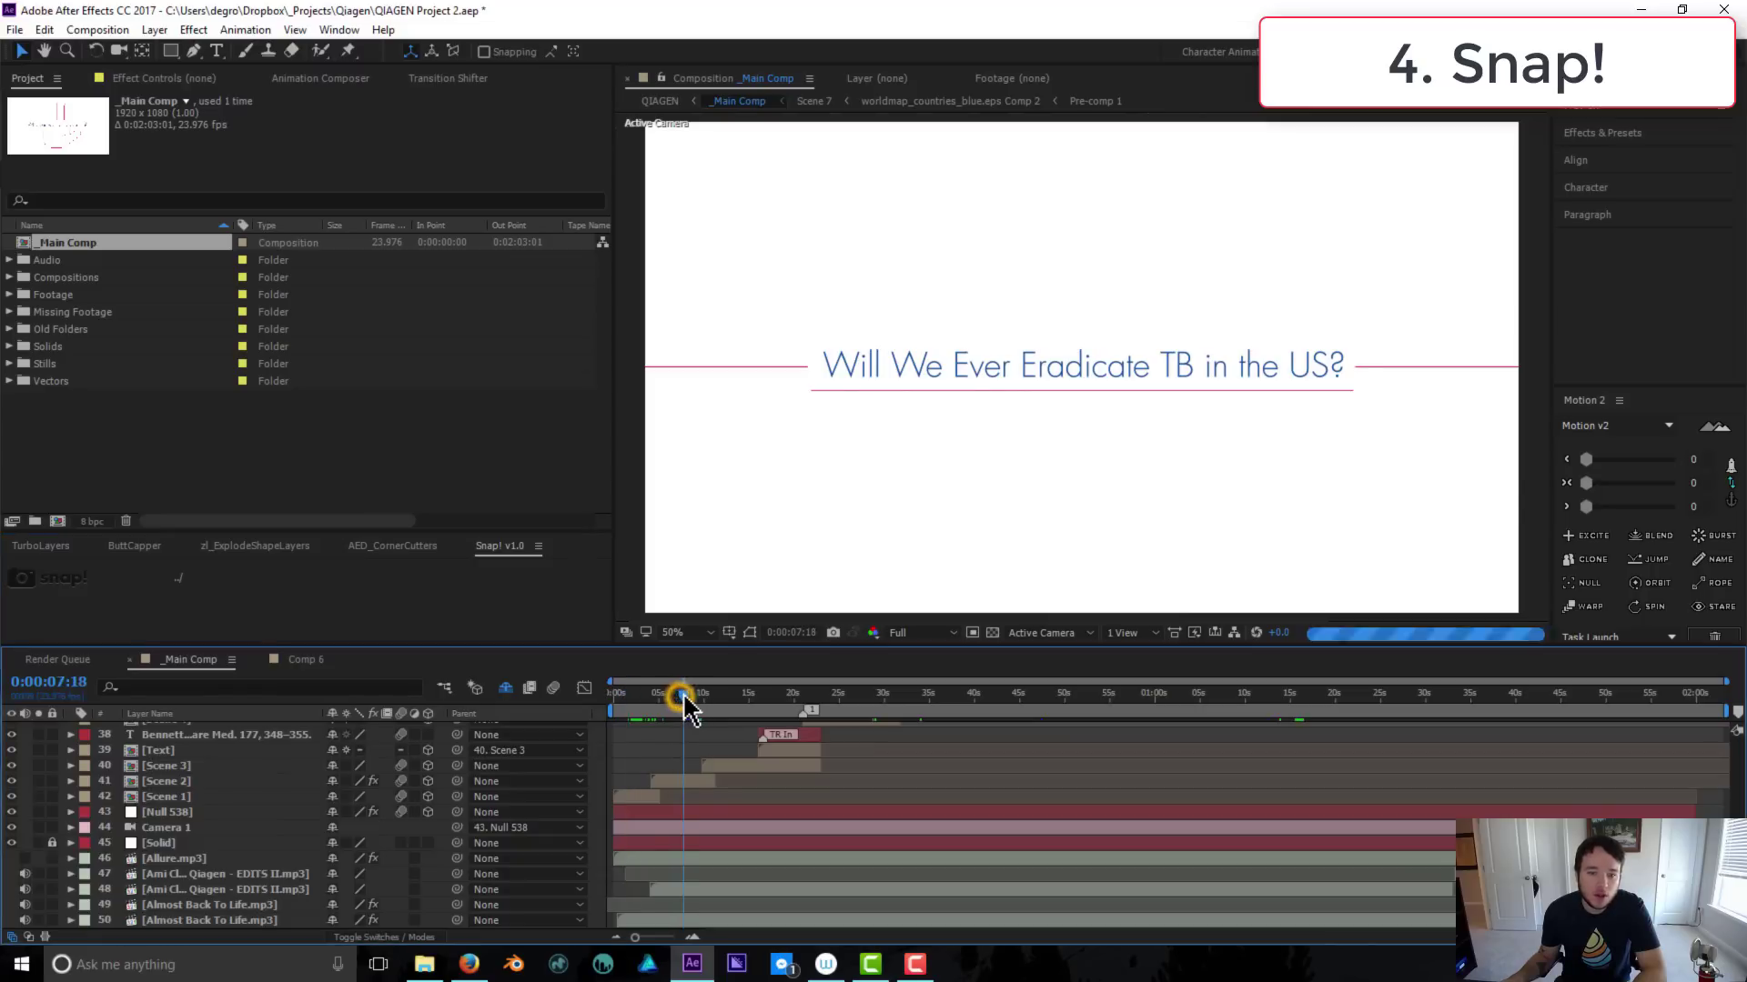
{"action": "left_click", "coordinate": [47, 580]}
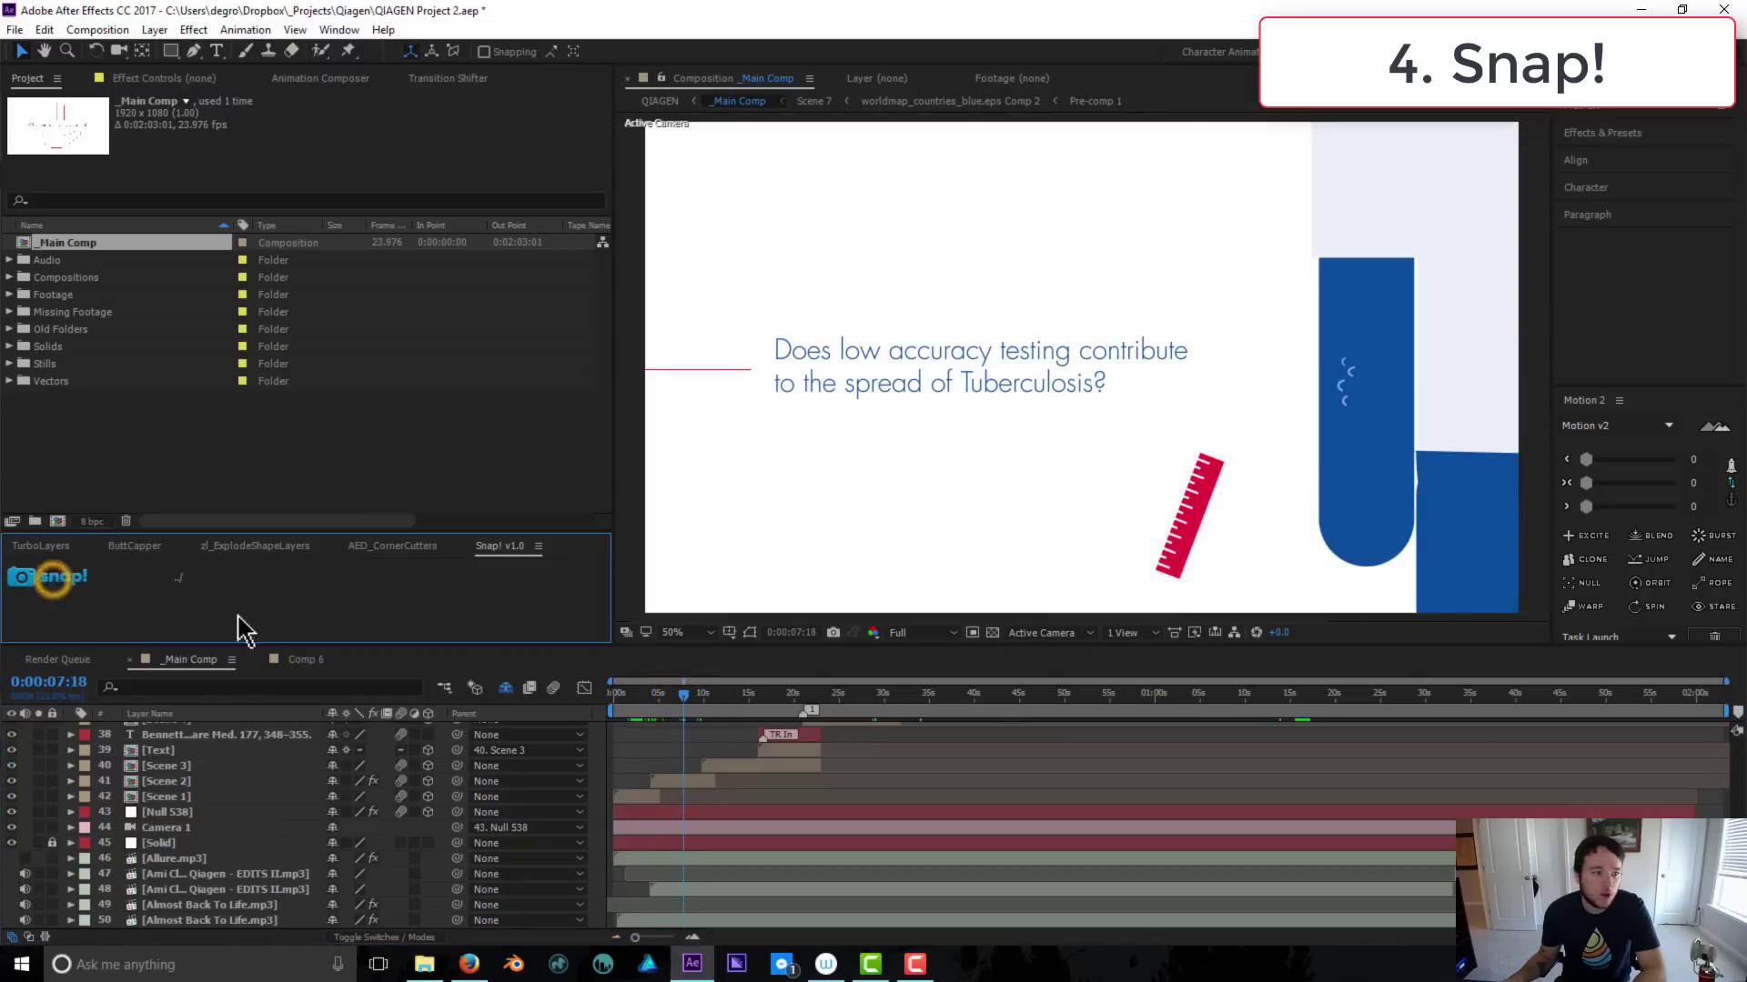
{"action": "left_click", "coordinate": [738, 699]}
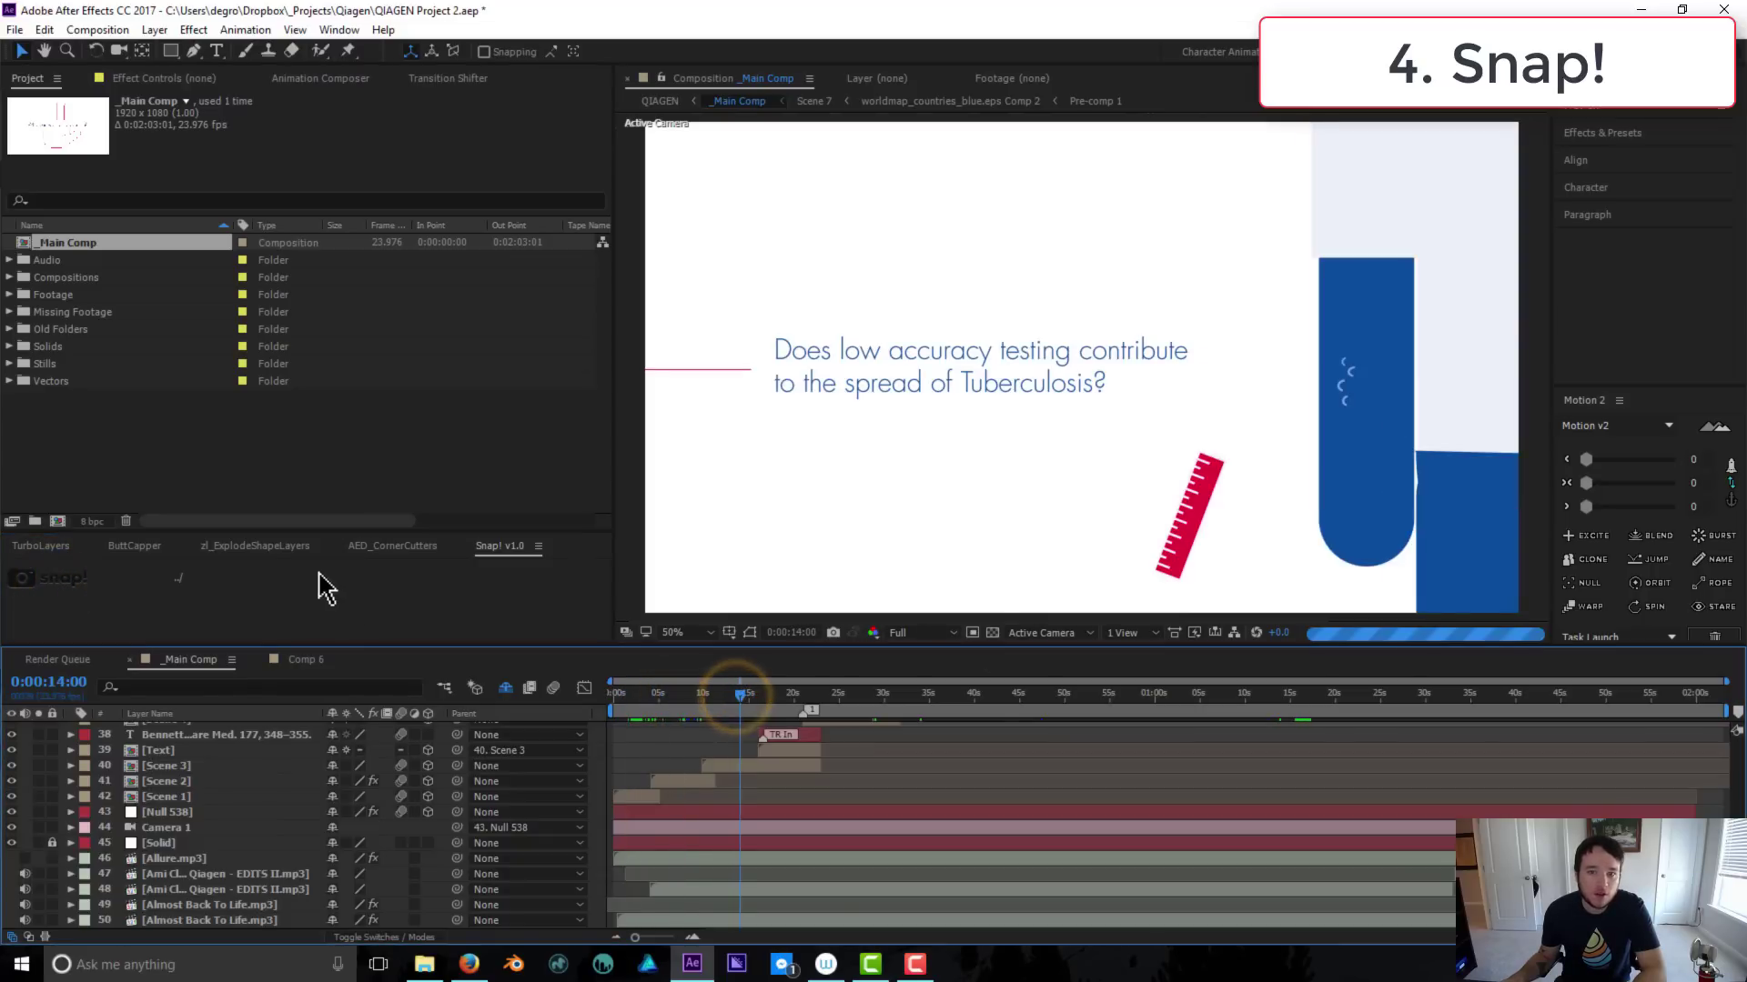
{"action": "left_click", "coordinate": [46, 580]}
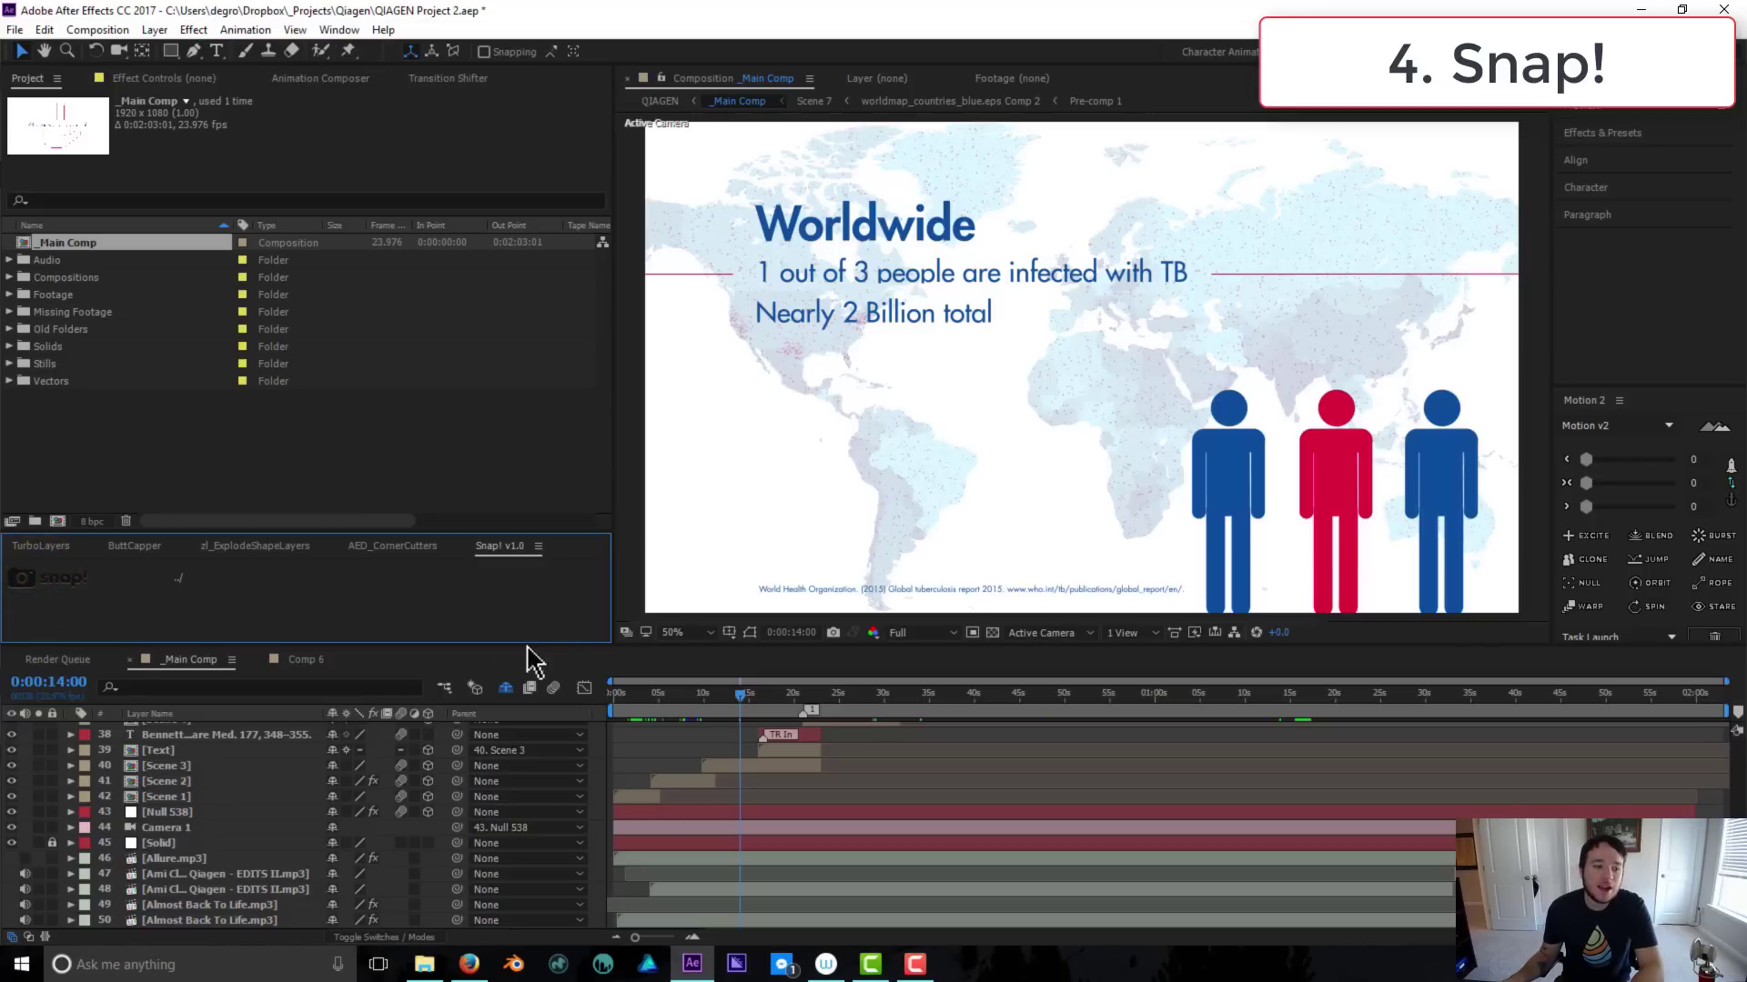
Look at the built-in Save Frame As options and the render queue, and return to the _Main Comp timeline
{"action": "left_click", "coordinate": [98, 31]}
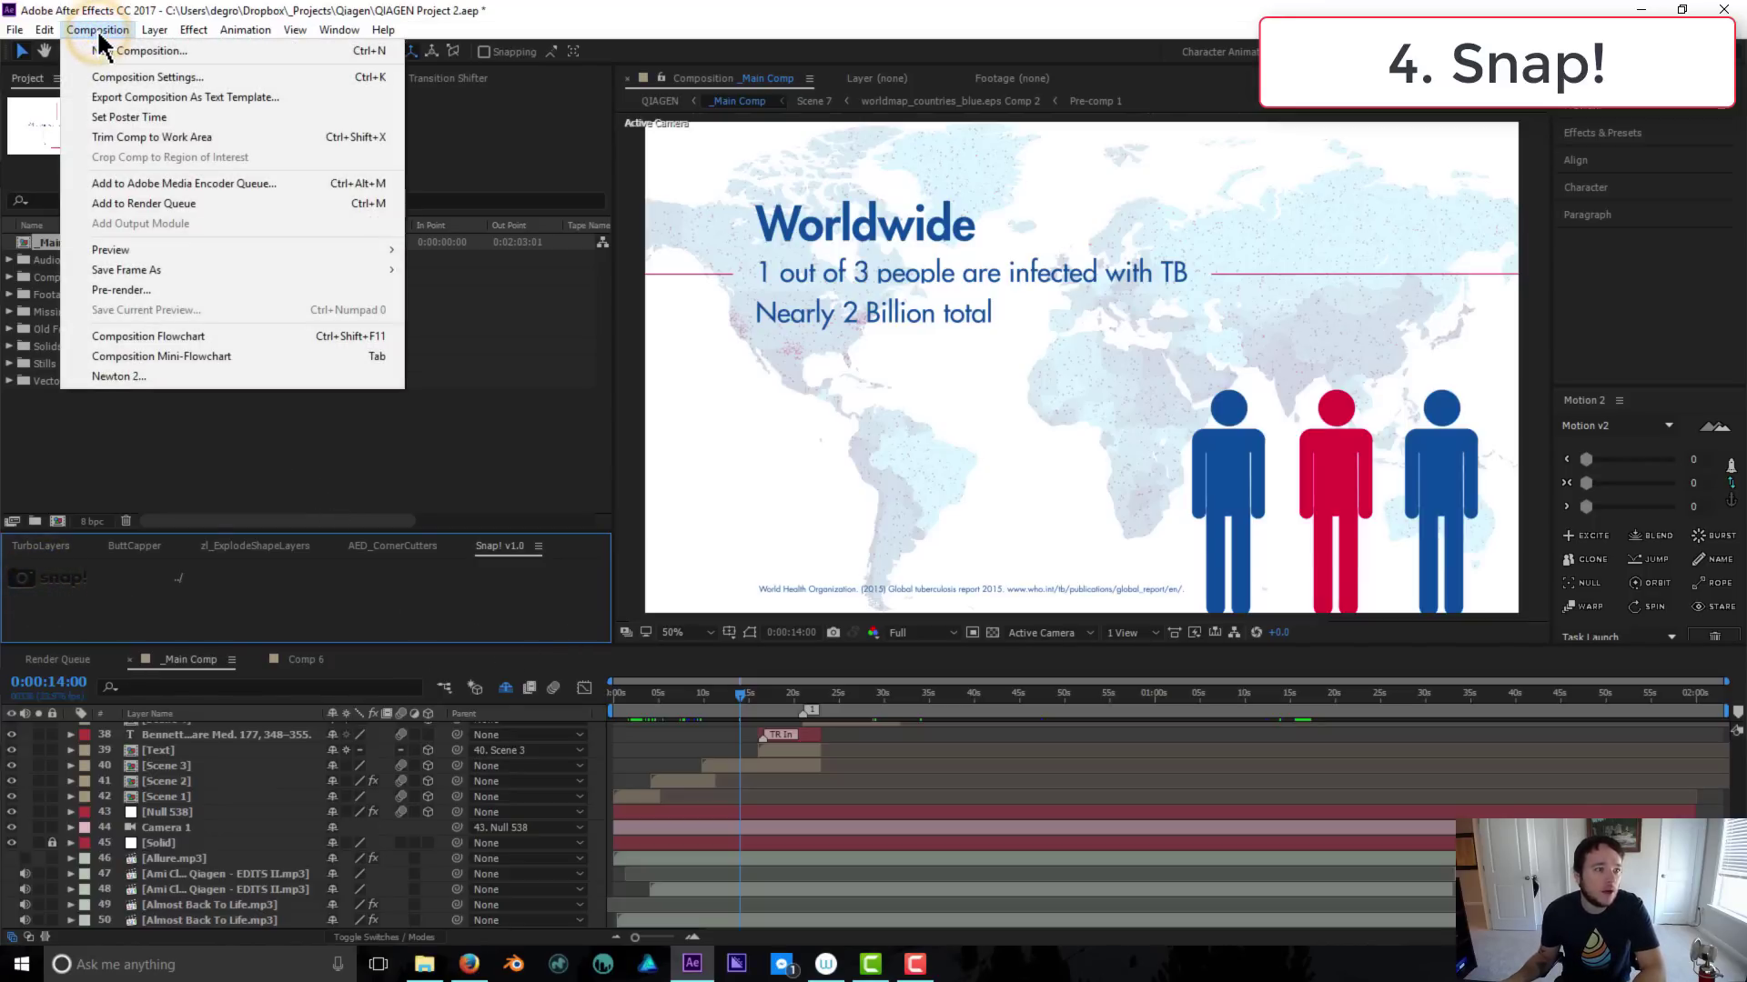
{"action": "mouse_move", "coordinate": [241, 282]}
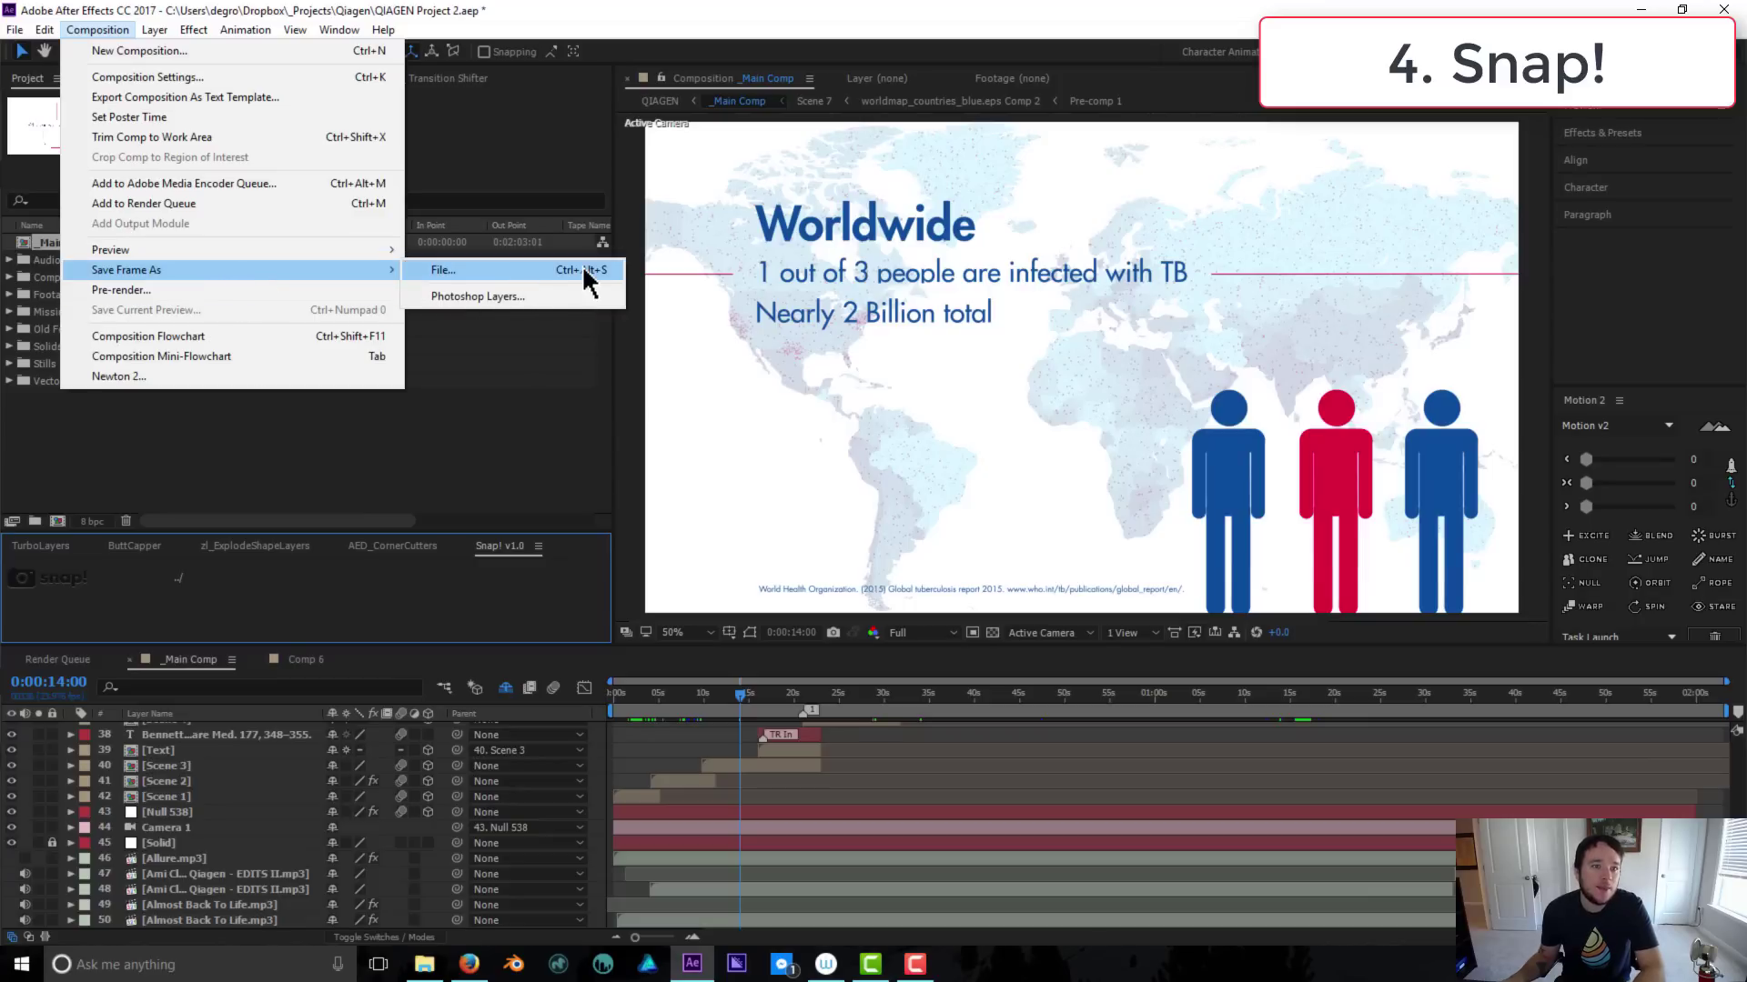
{"action": "left_click", "coordinate": [64, 660]}
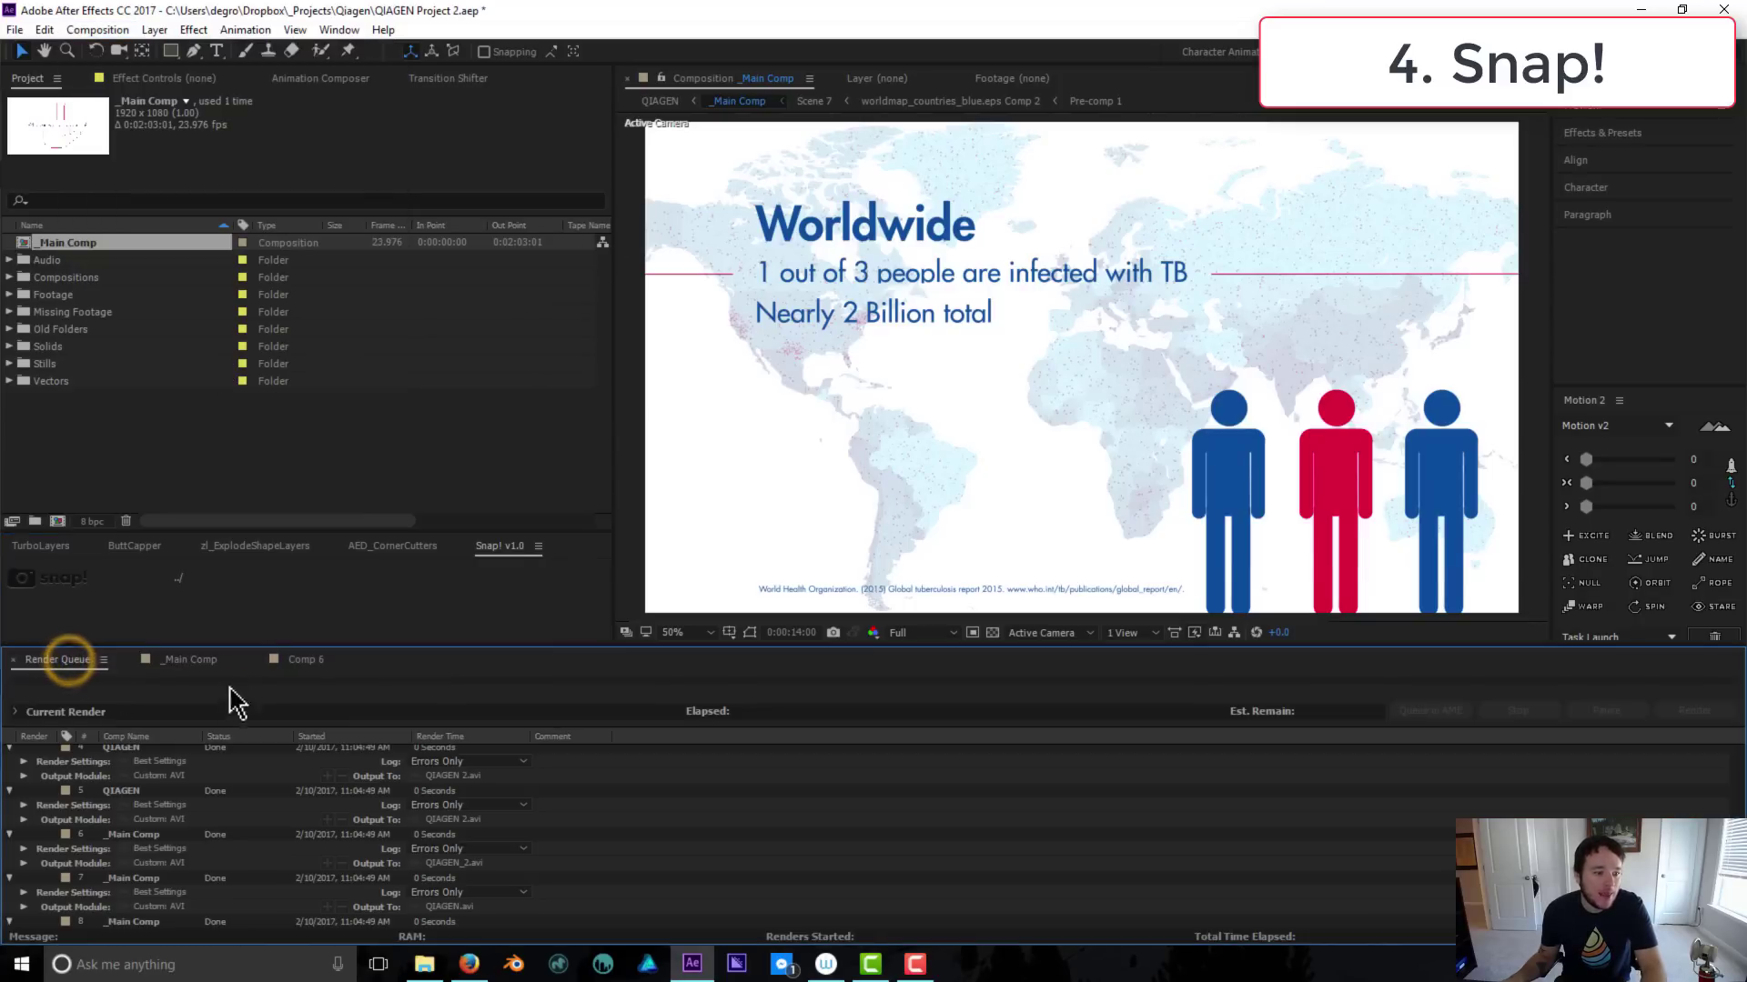
{"action": "left_click", "coordinate": [207, 660]}
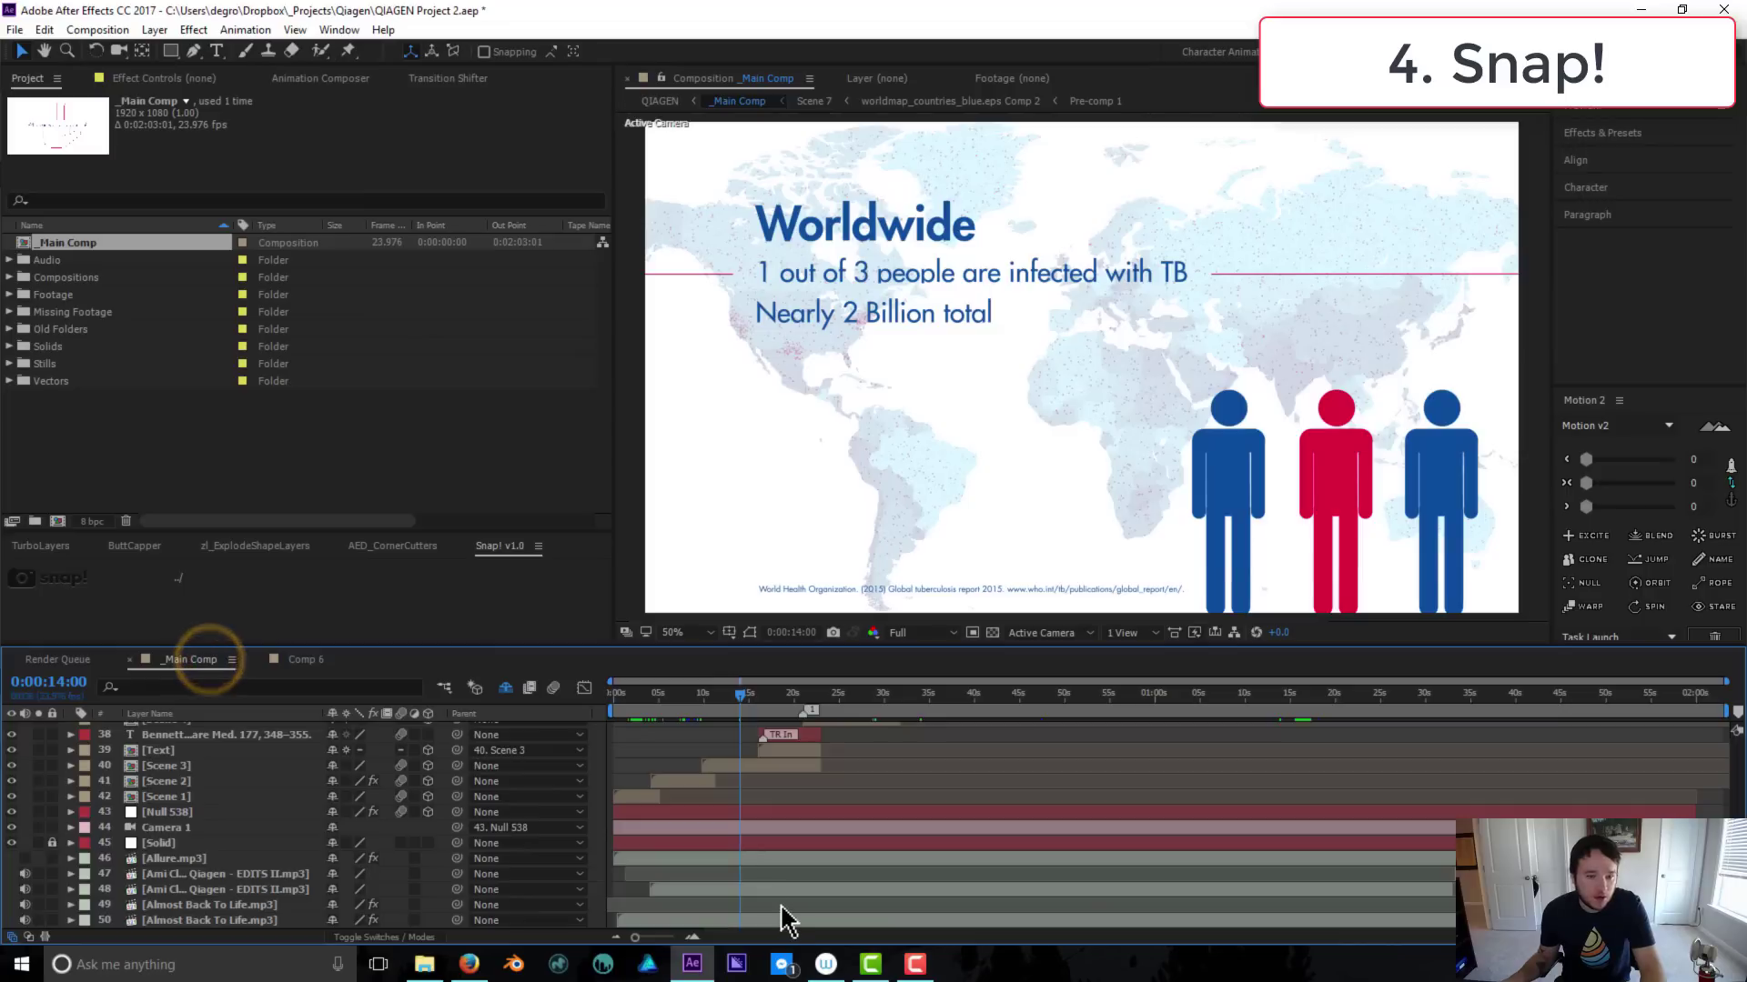
Queue the _Main Comp frame at 0:00:14:00 for rendering as a still, look over its output module presets, and return to the timeline
{"action": "key", "text": "ctrl+alt+s"}
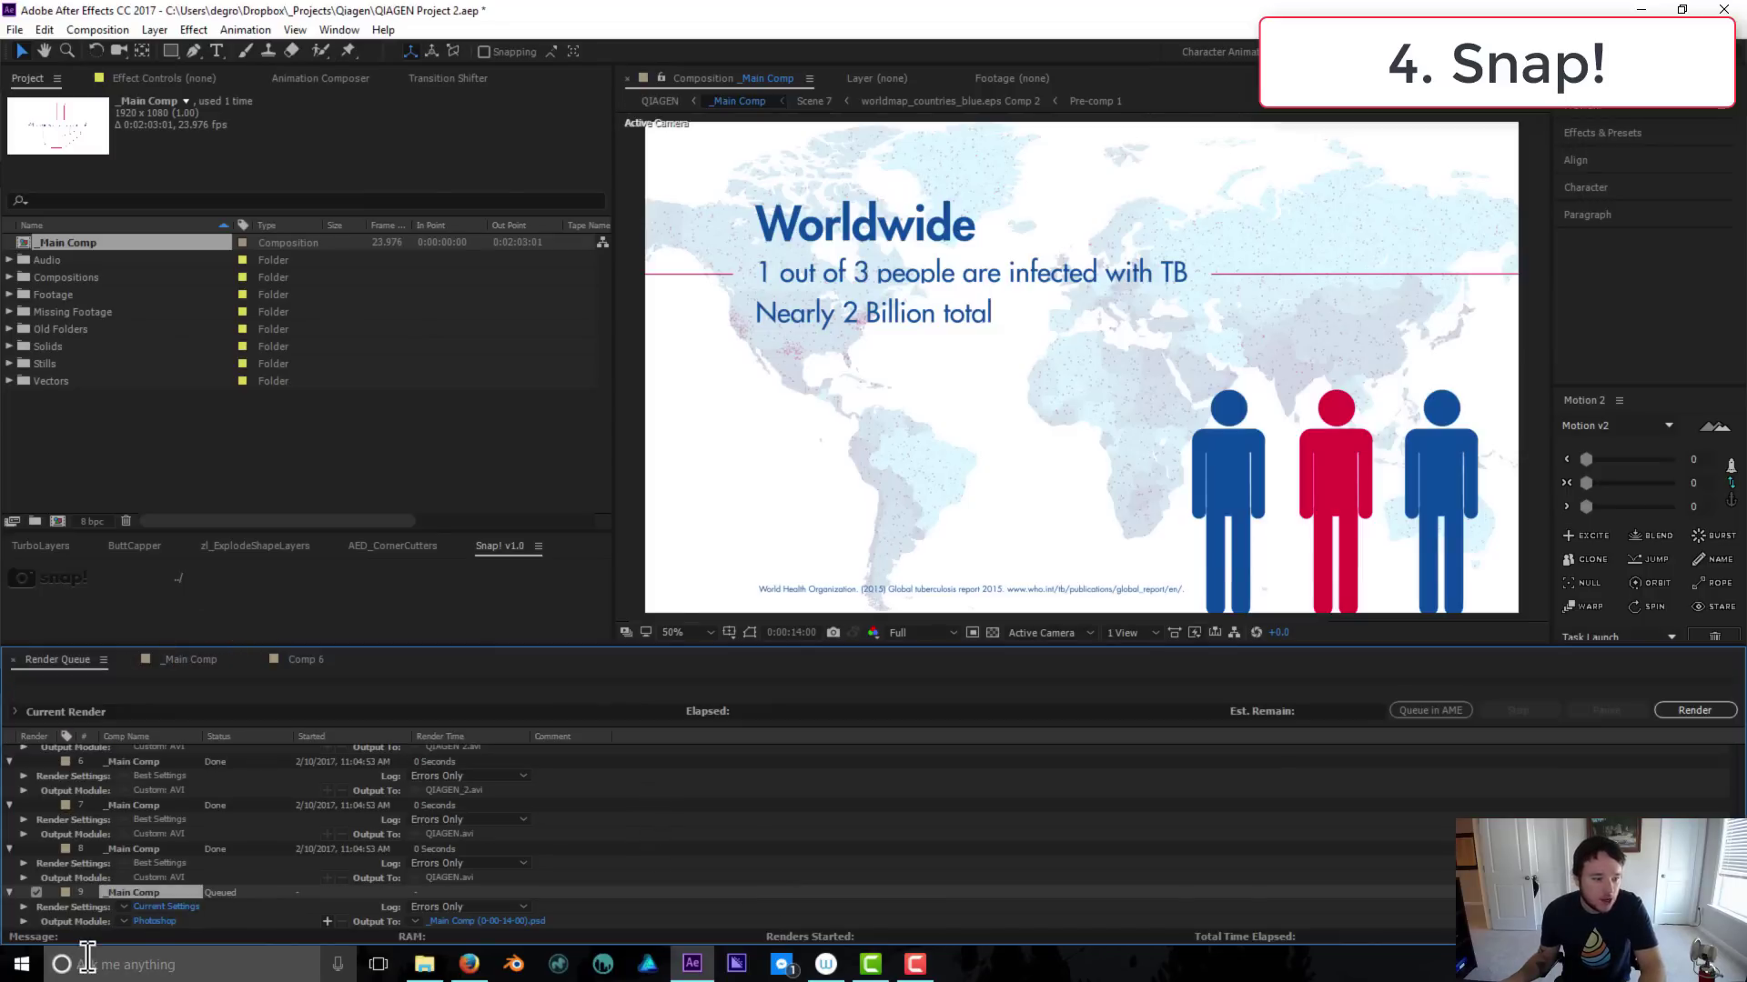
{"action": "left_click", "coordinate": [125, 921]}
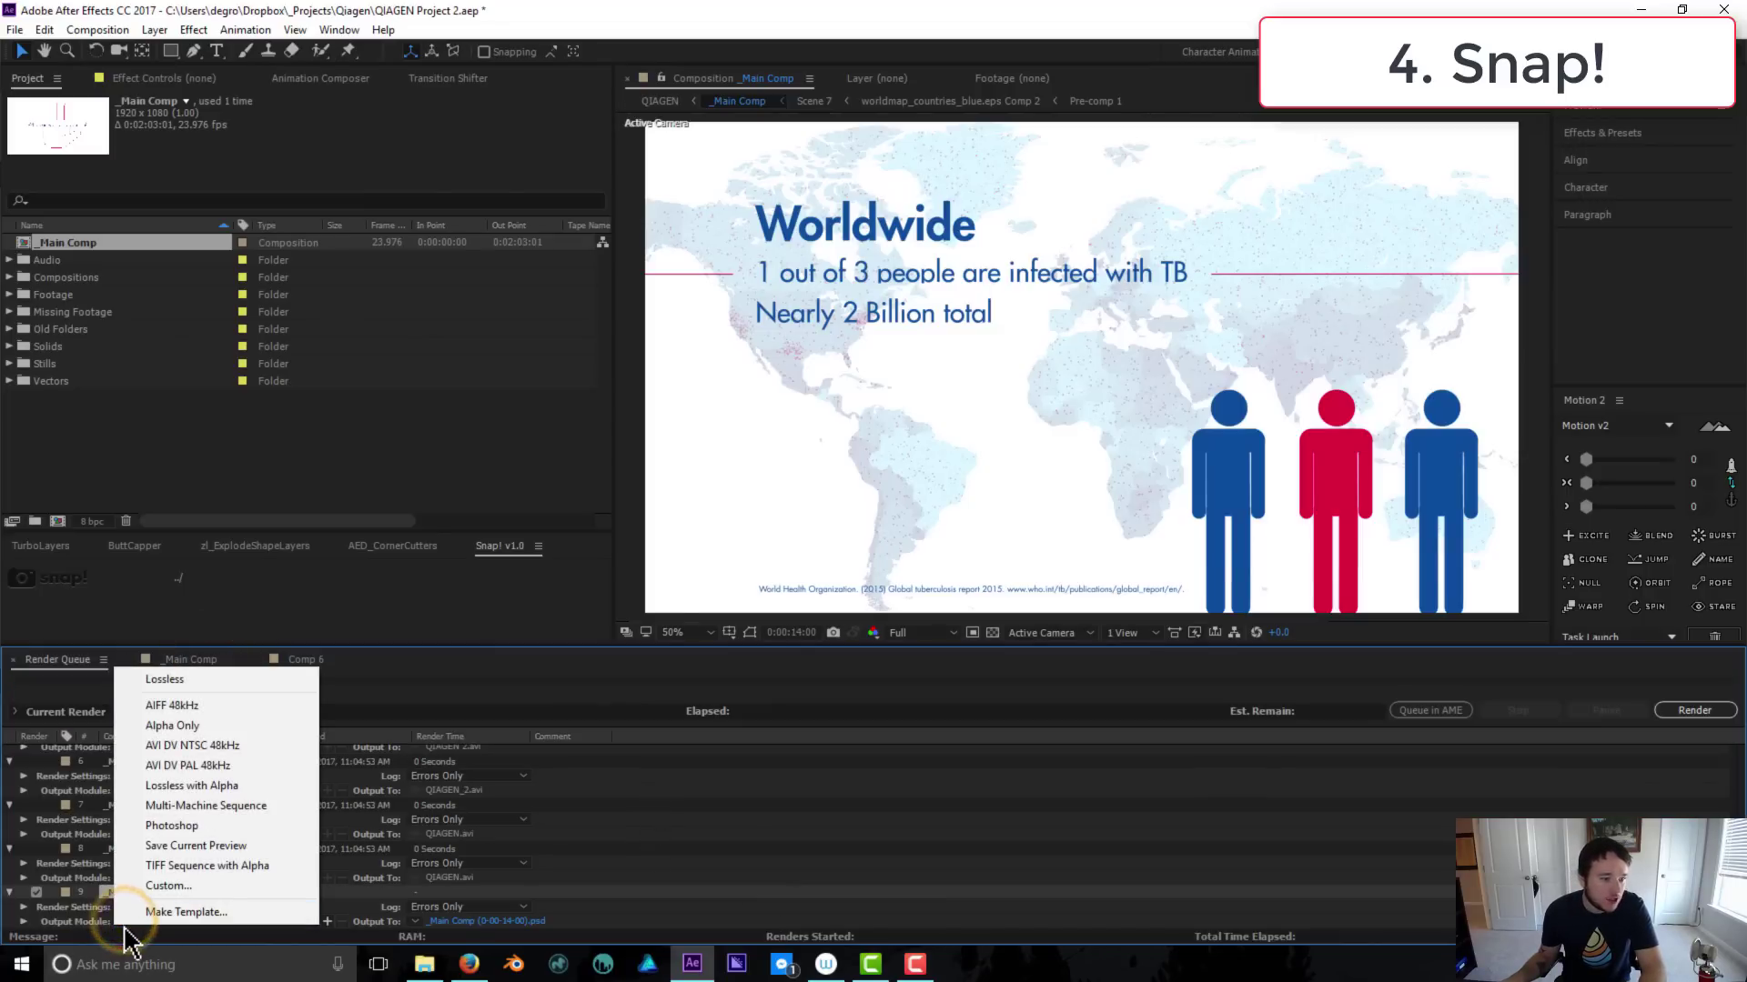
{"action": "left_click", "coordinate": [656, 860]}
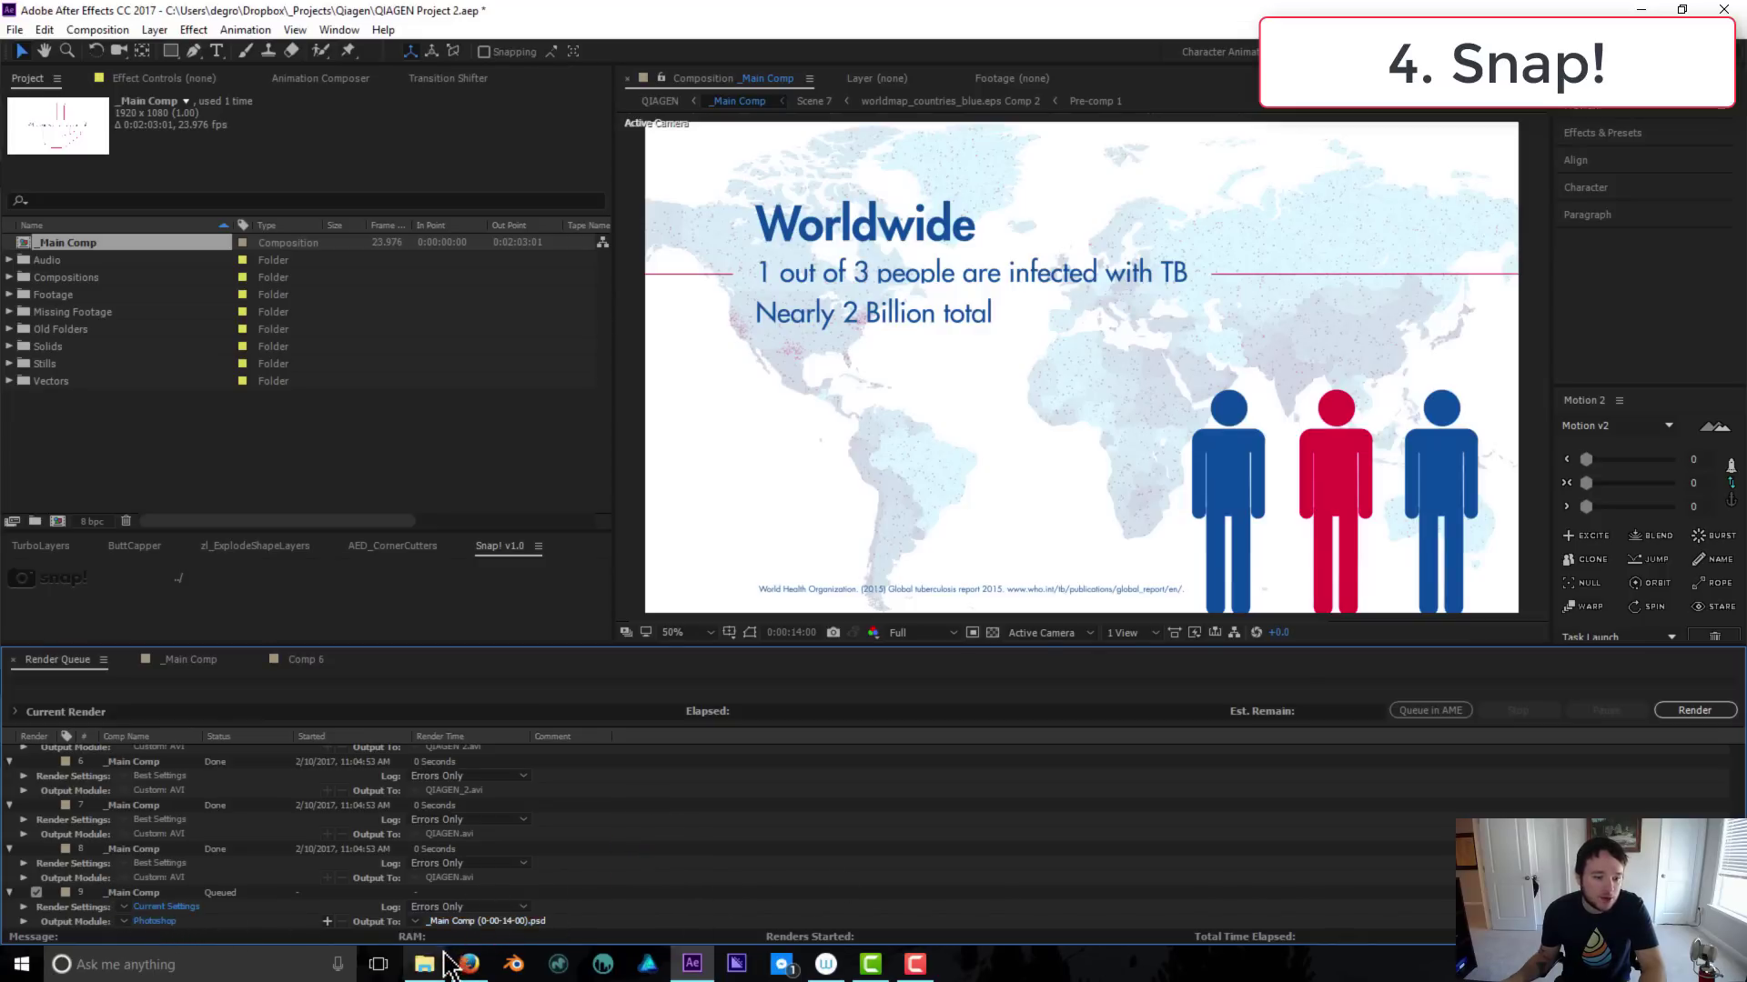
{"action": "left_click", "coordinate": [194, 660]}
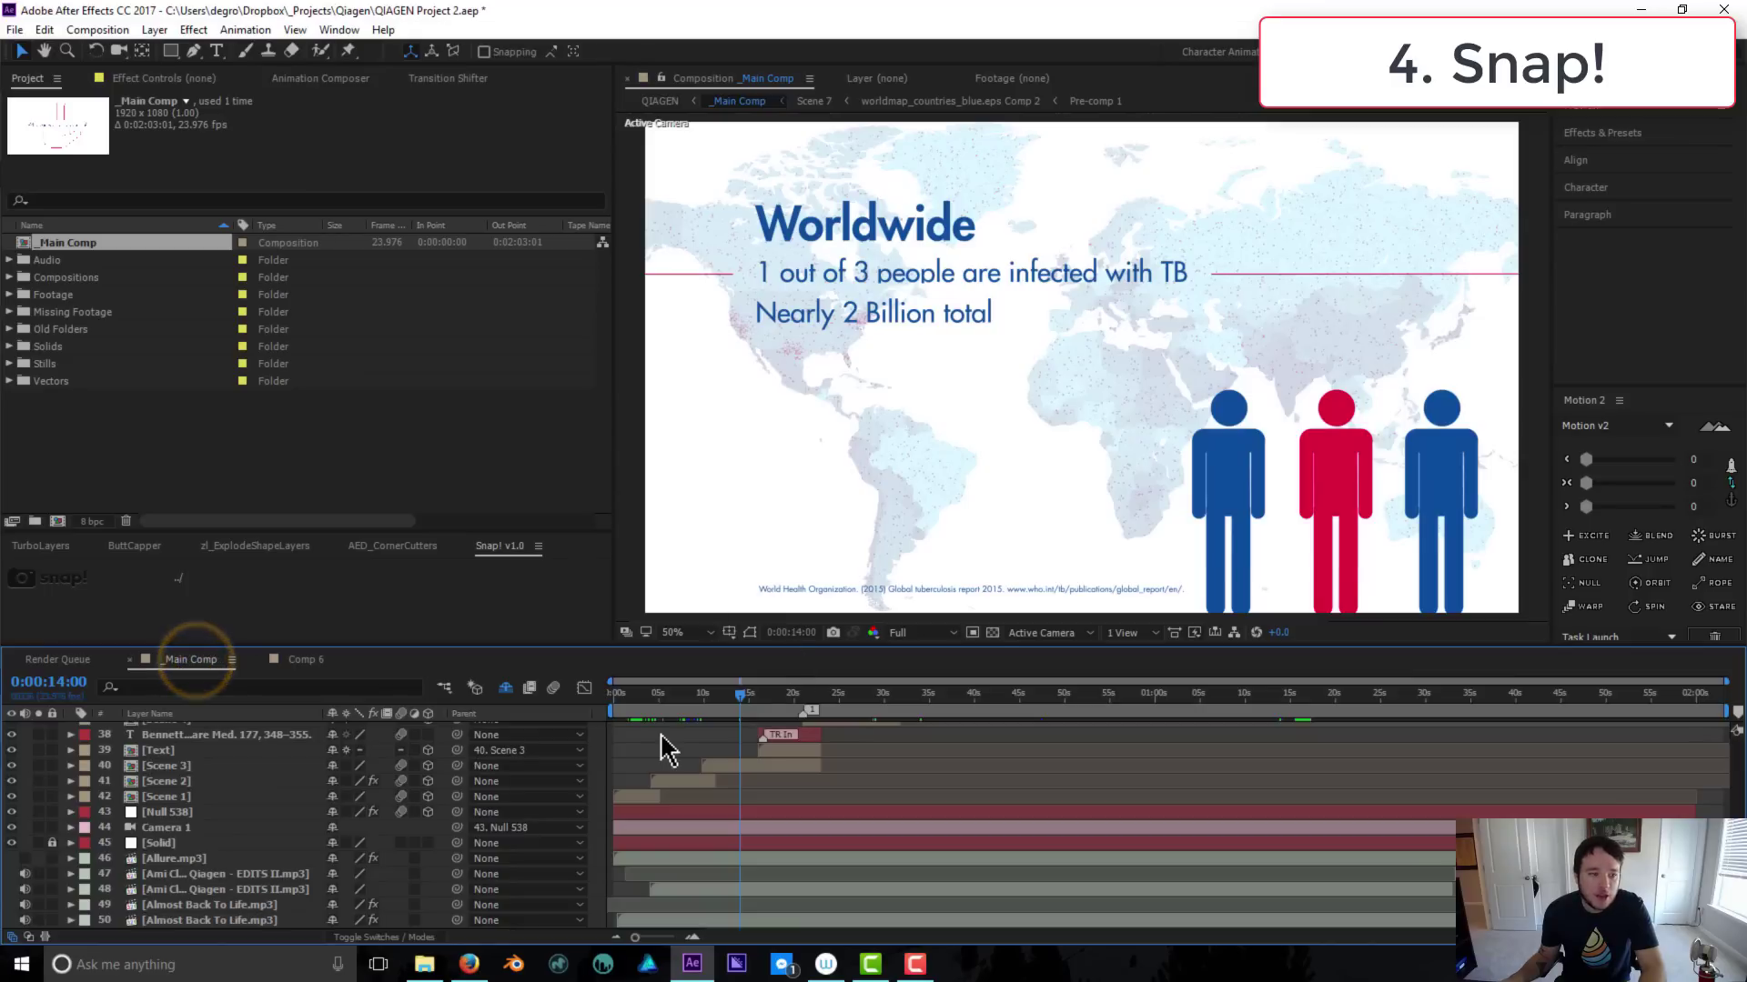
Switch to File Explorer's Tutorial Storyboard folder and view the three exported _Main Comp stills in Photos
{"action": "left_click", "coordinate": [425, 966]}
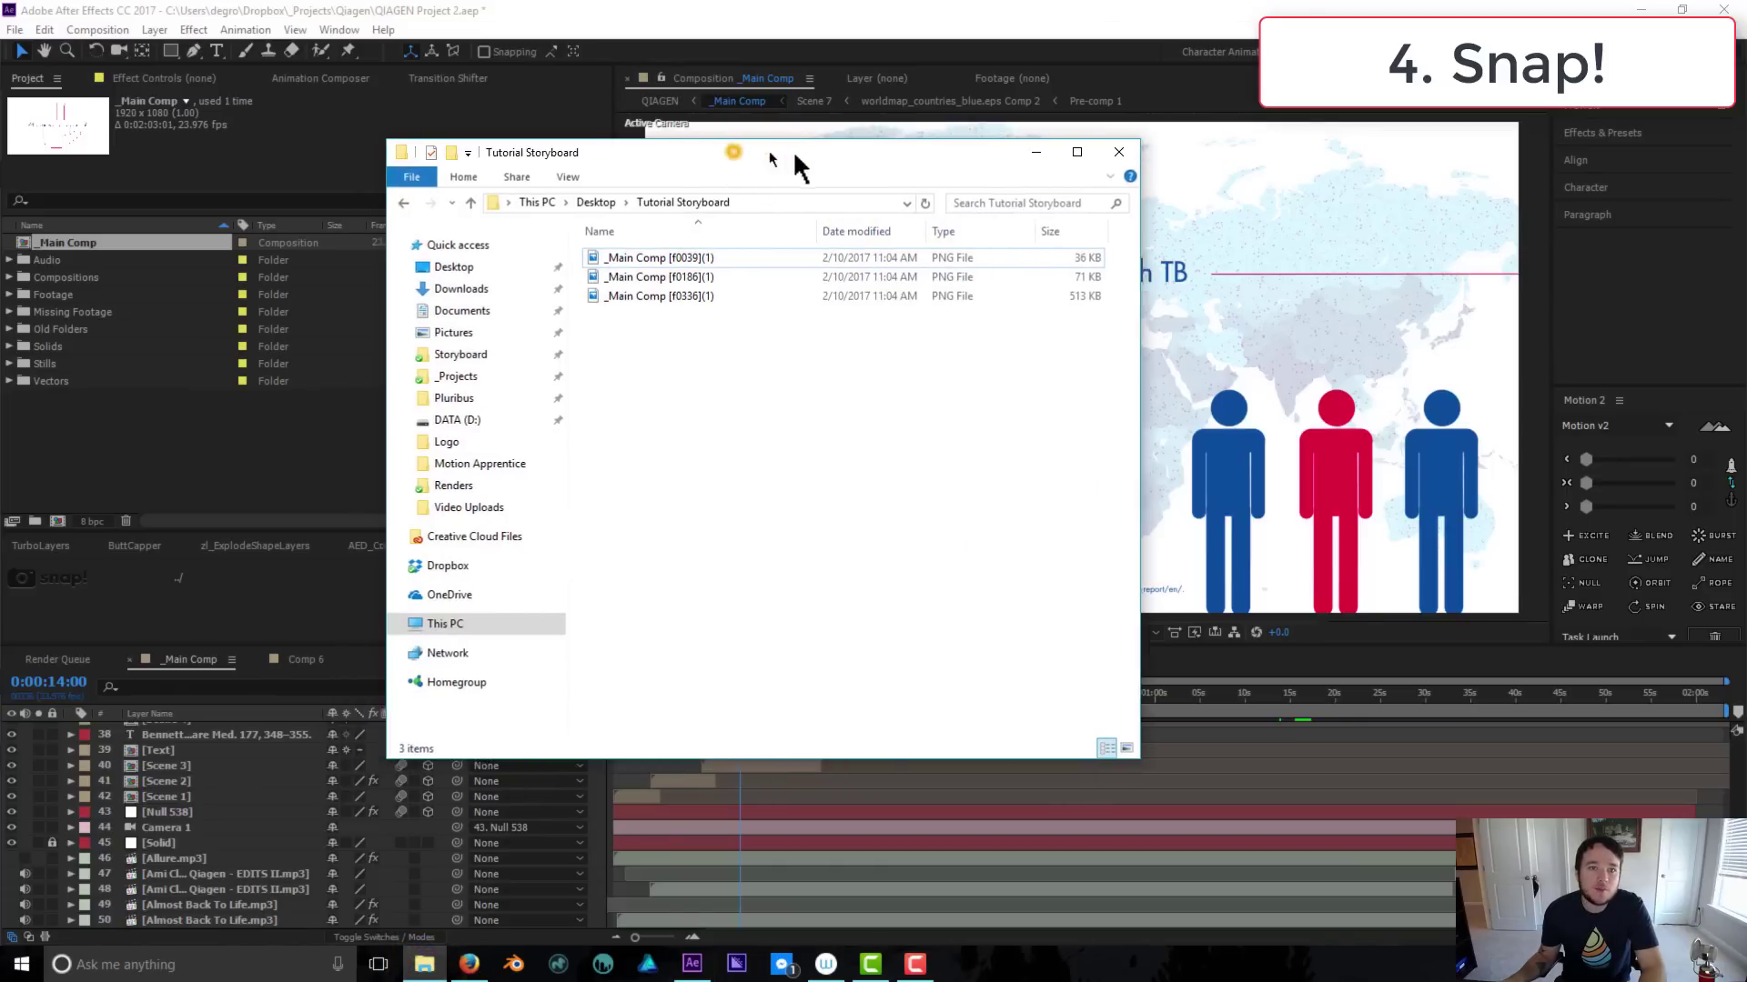
{"action": "left_click_drag", "start_coordinate": [728, 151], "coordinate": [1001, 173]}
{"action": "double_click", "coordinate": [886, 284]}
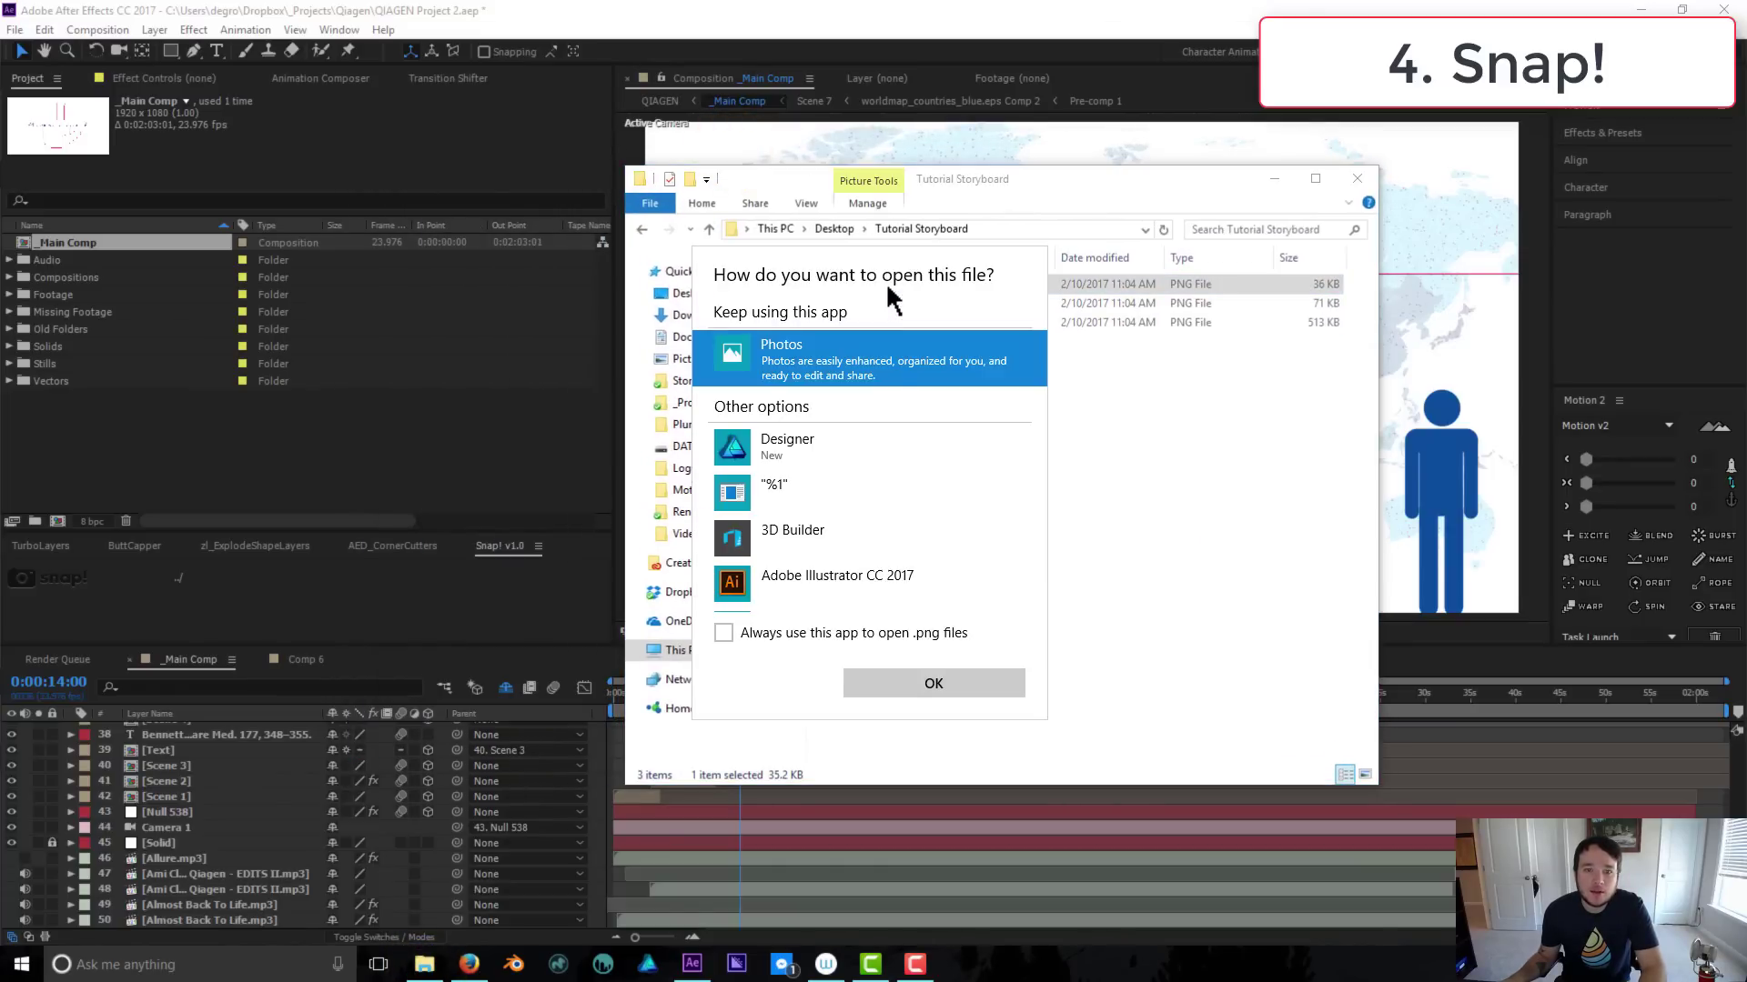
{"action": "double_click", "coordinate": [780, 371]}
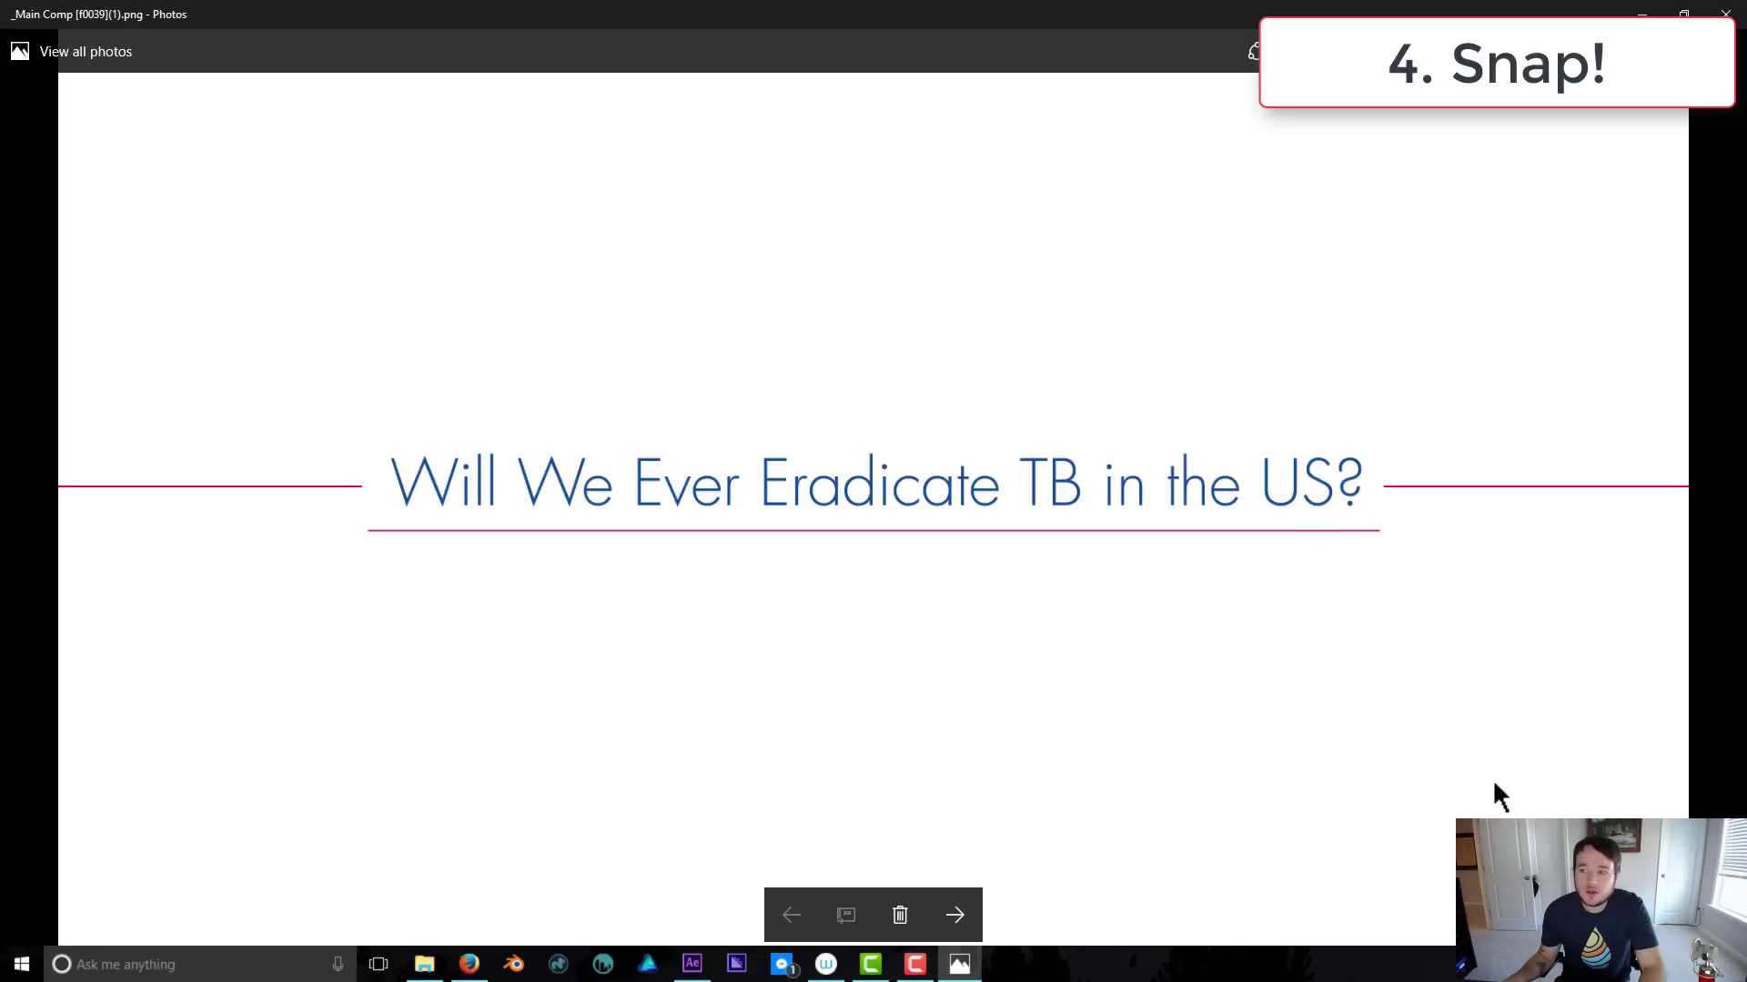
{"action": "left_click", "coordinate": [953, 917]}
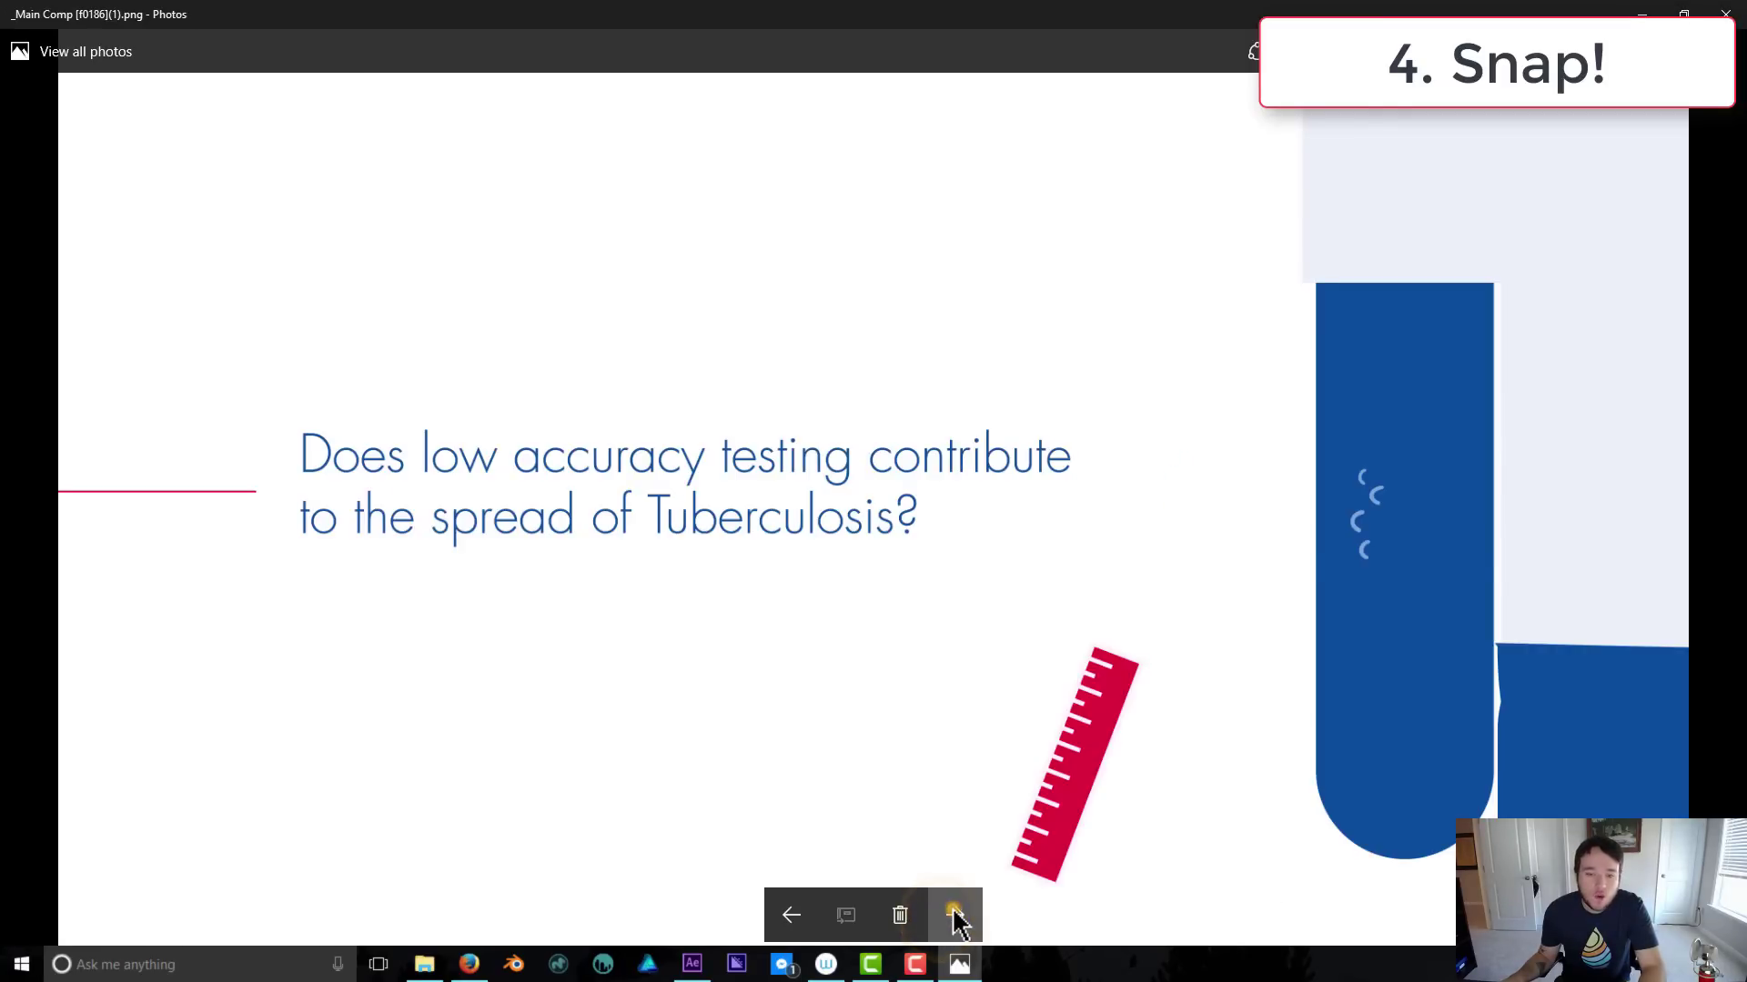
{"action": "left_click", "coordinate": [955, 917]}
{"action": "left_click", "coordinate": [1726, 13]}
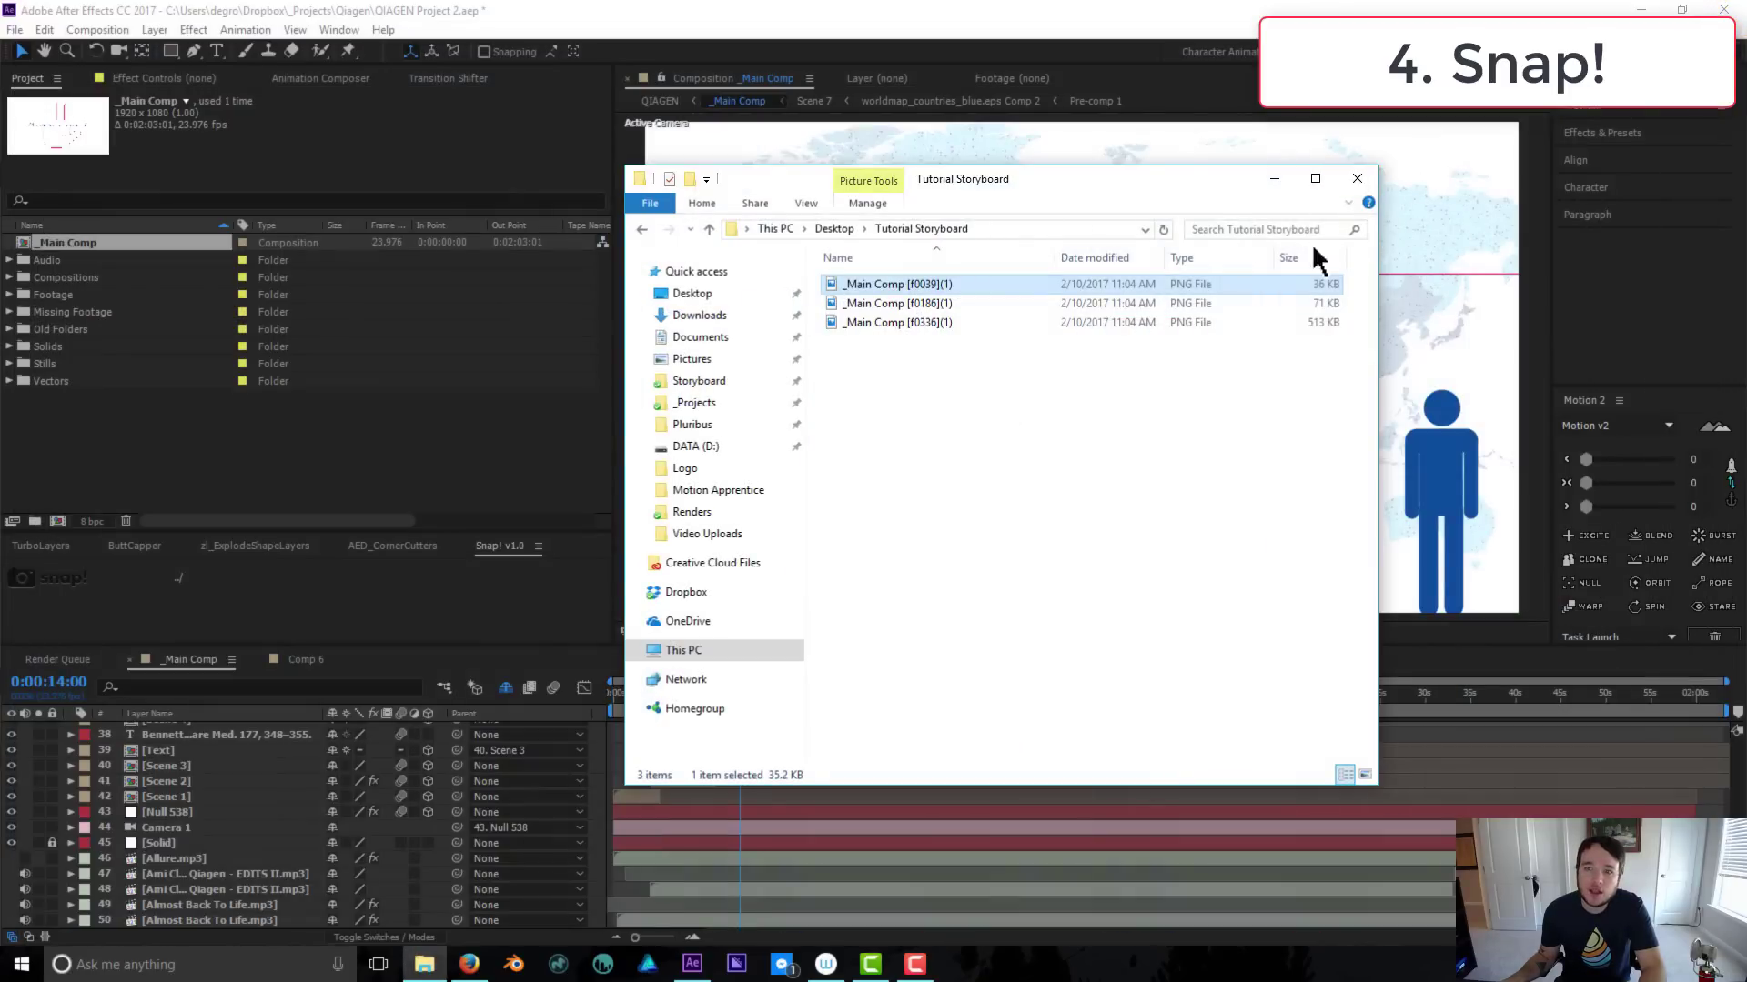
{"action": "left_click_drag", "start_coordinate": [1053, 179], "coordinate": [1110, 197]}
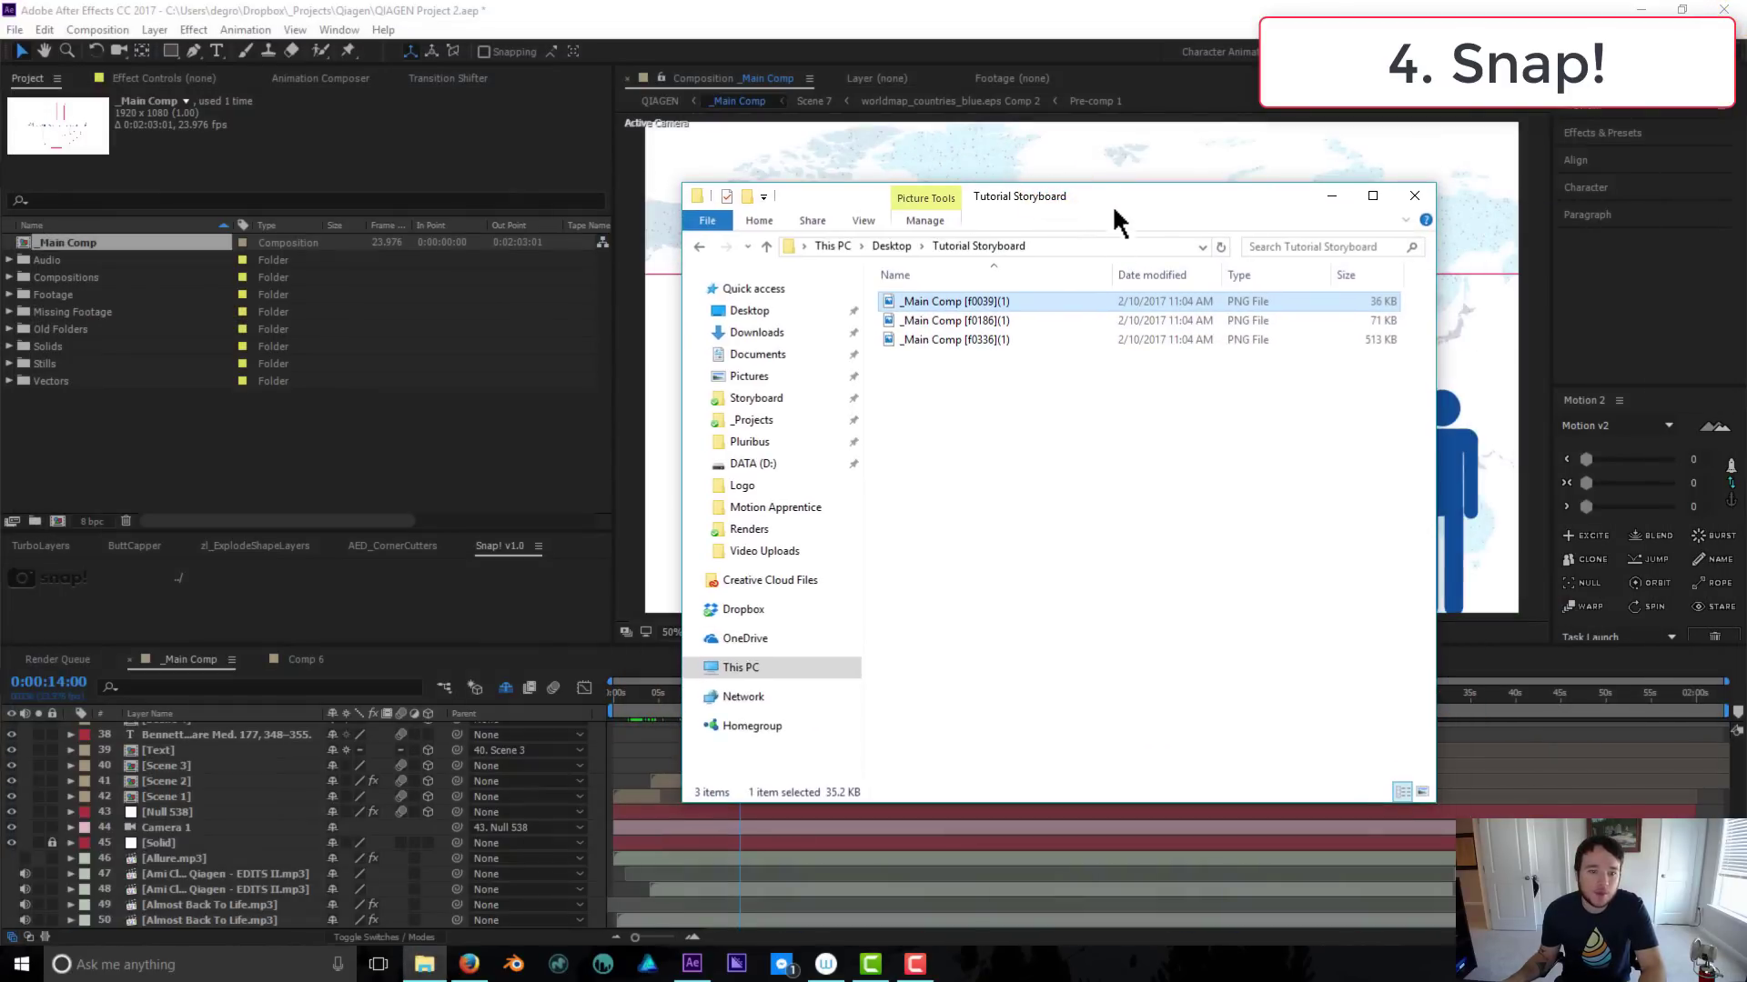
View the Motion entry of the scripts article in Firefox, return to After Effects, and preview Comp 7 from 0:00:00:00
{"action": "left_click", "coordinate": [470, 966]}
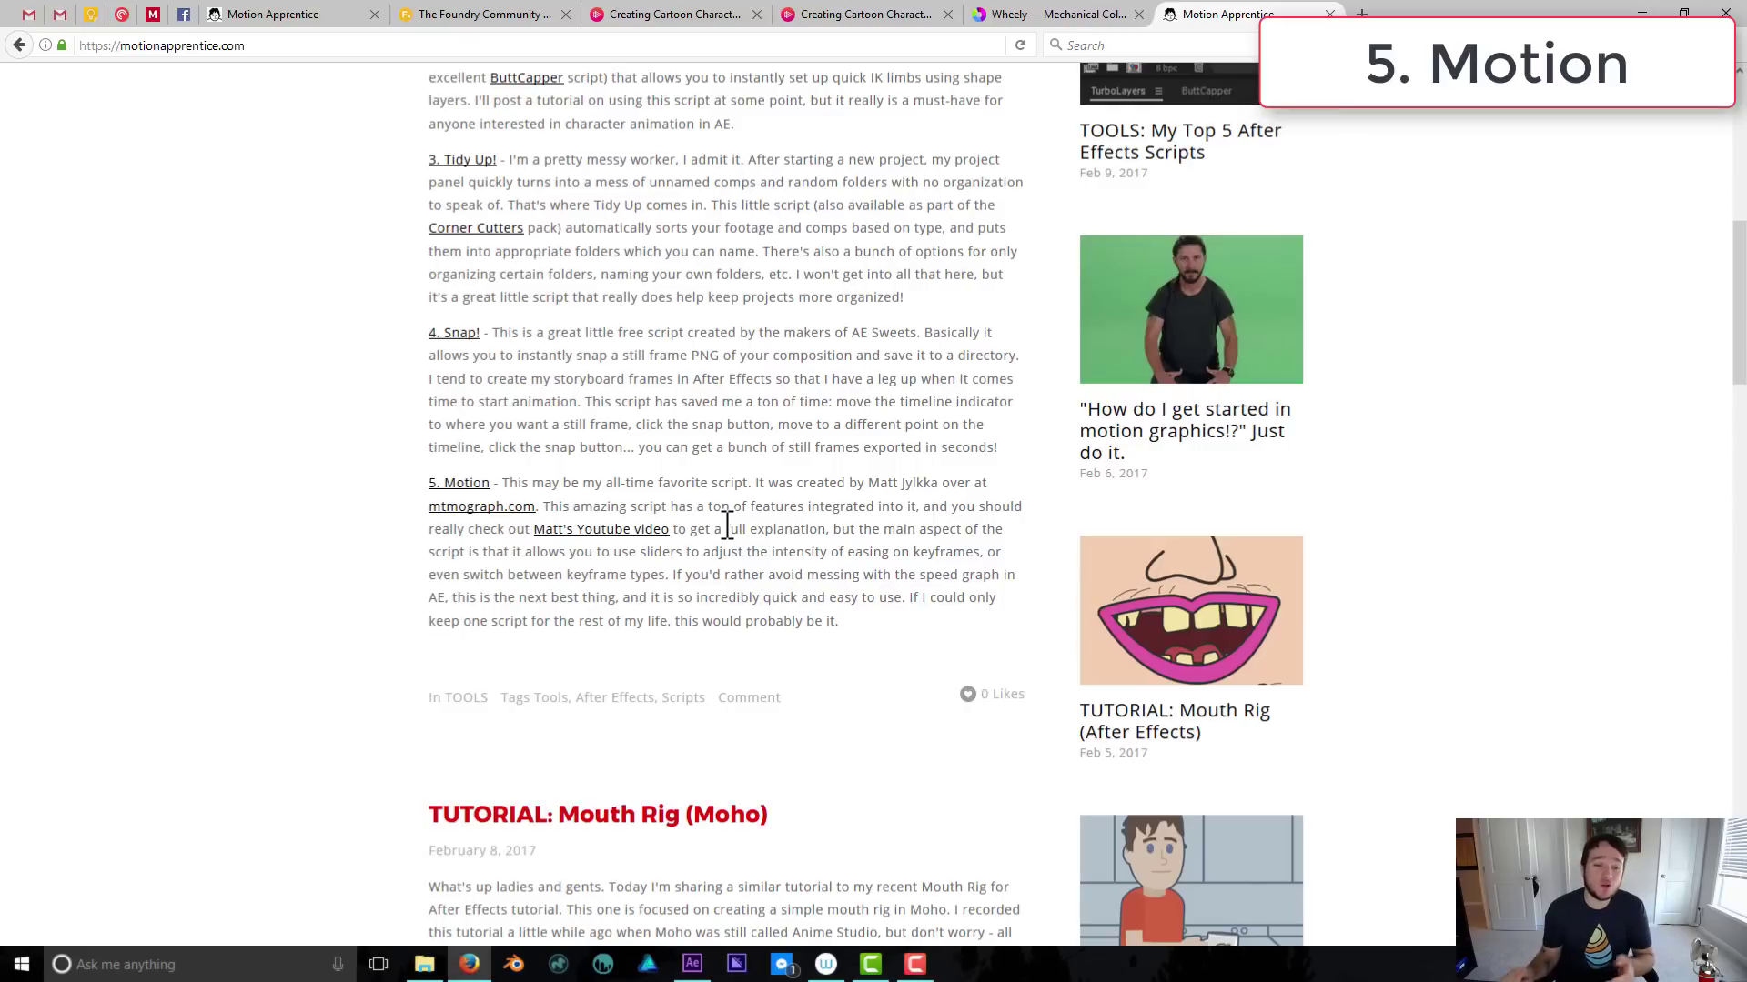
{"action": "left_click", "coordinate": [690, 966]}
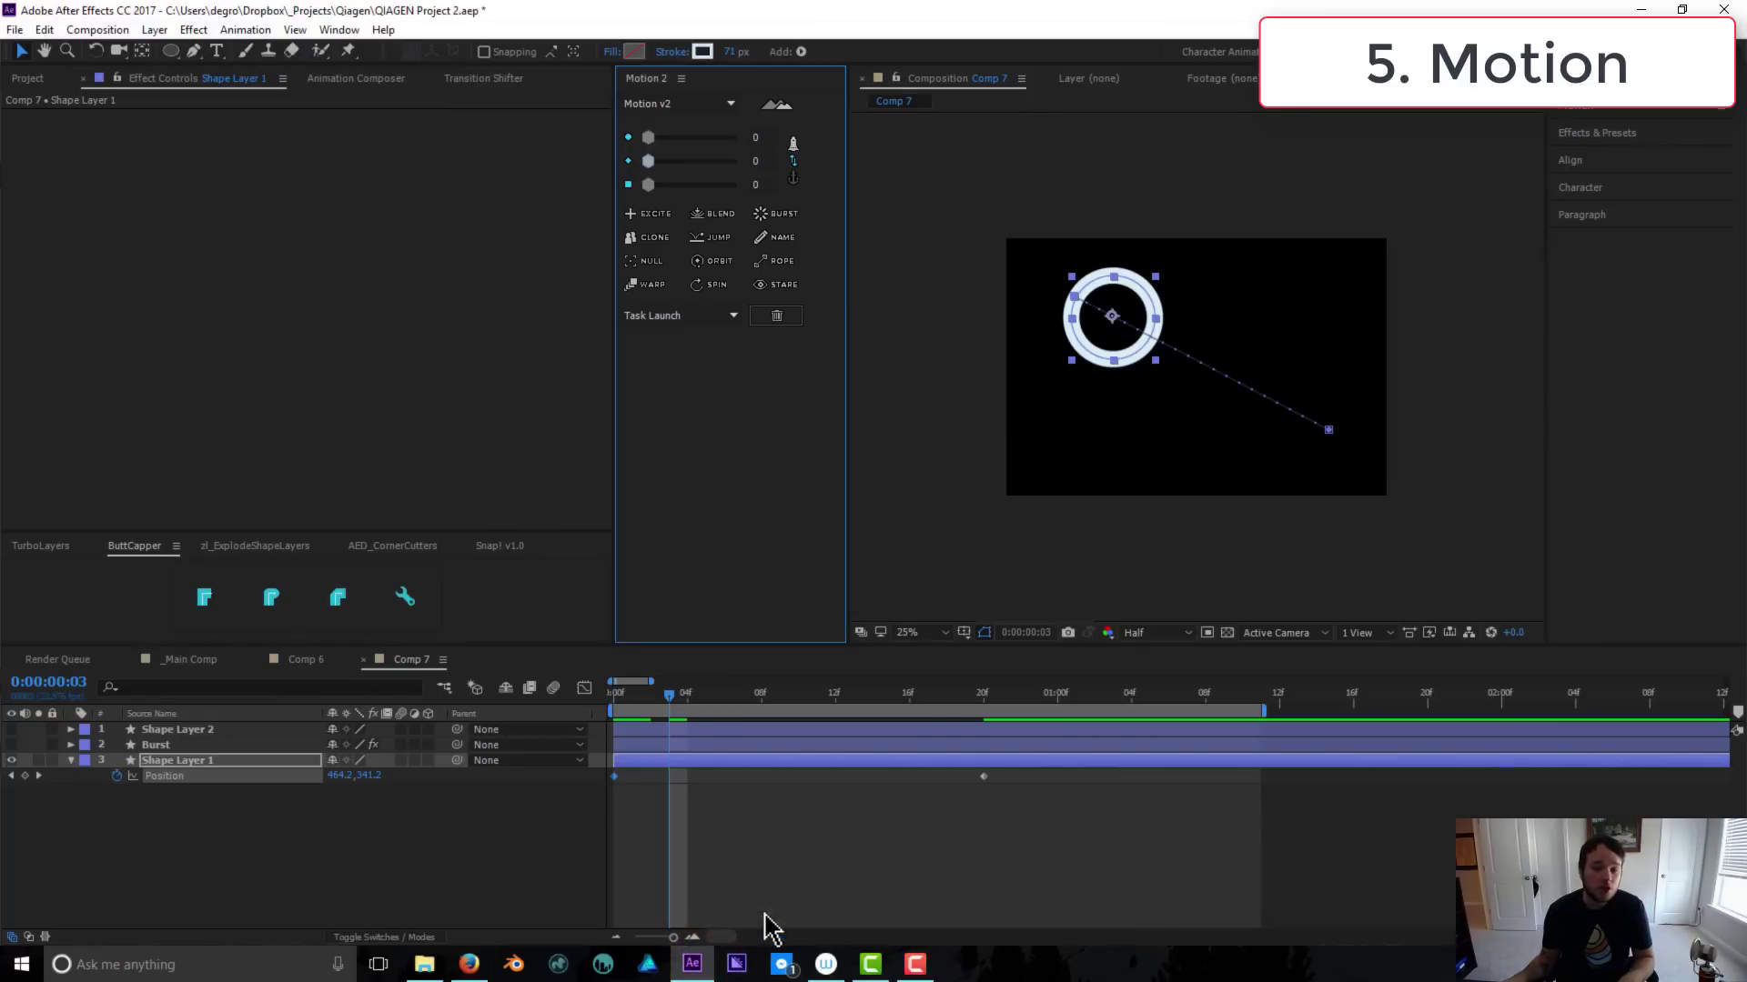
{"action": "left_click_drag", "start_coordinate": [664, 694], "coordinate": [615, 694]}
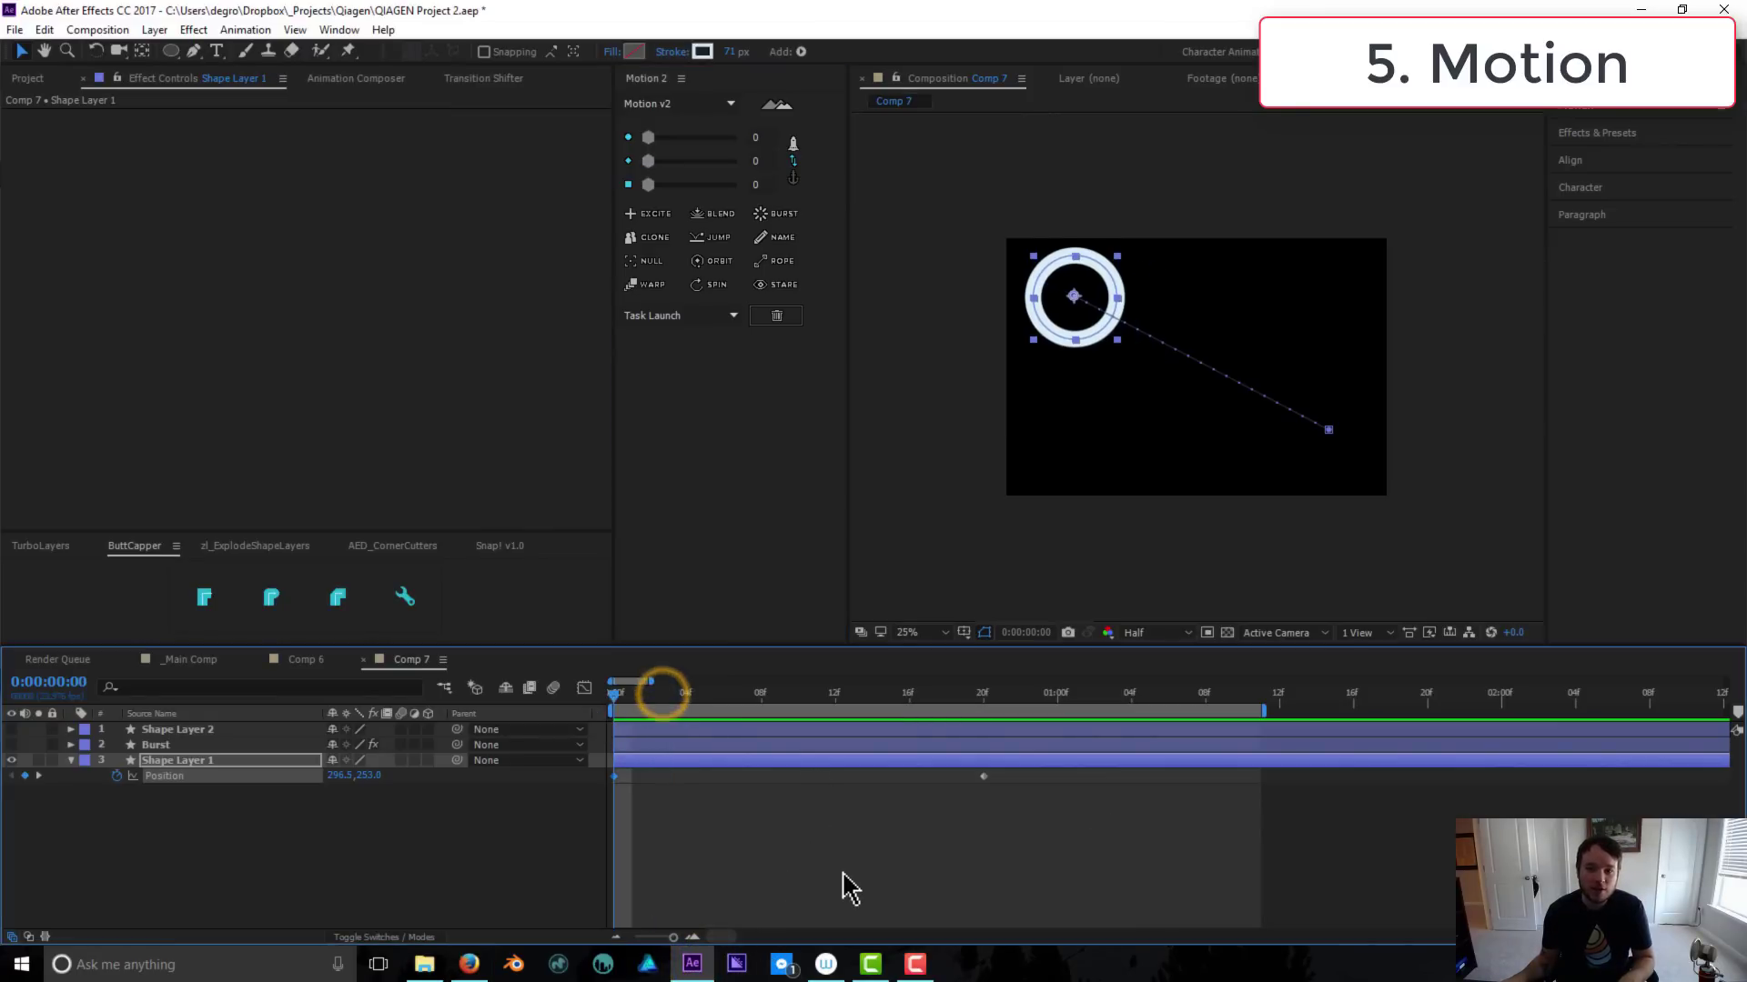
{"action": "left_click", "coordinate": [850, 884]}
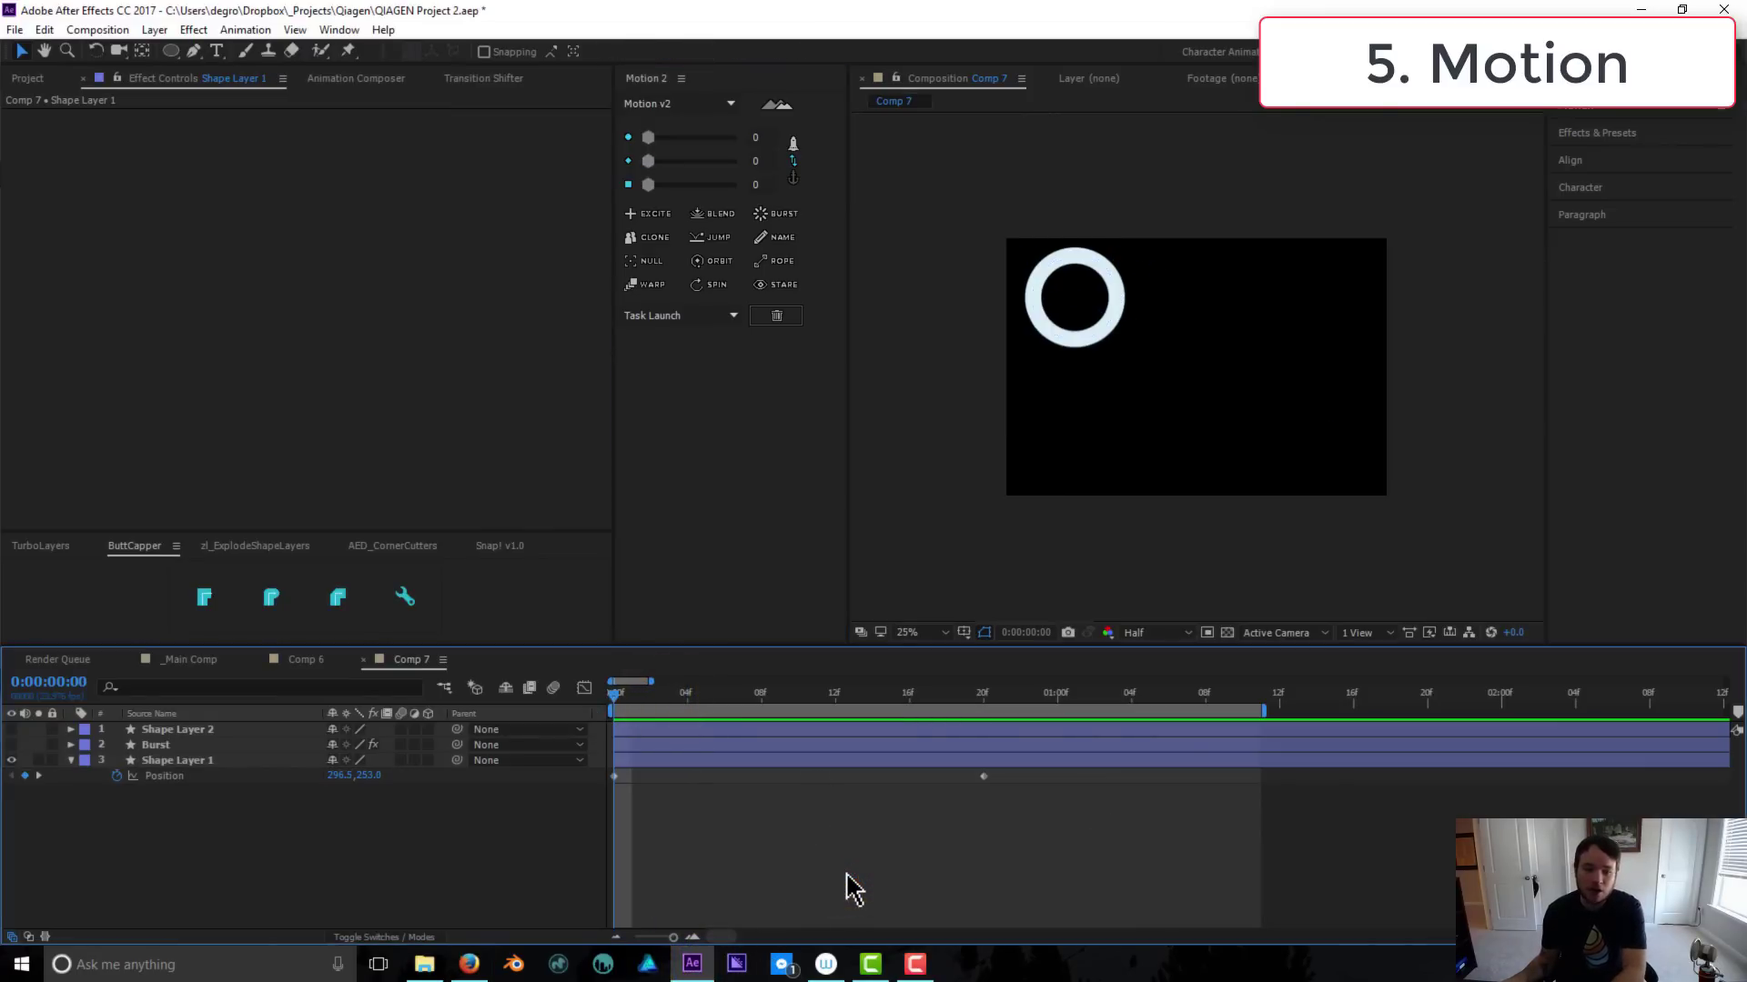
{"action": "key", "text": "space"}
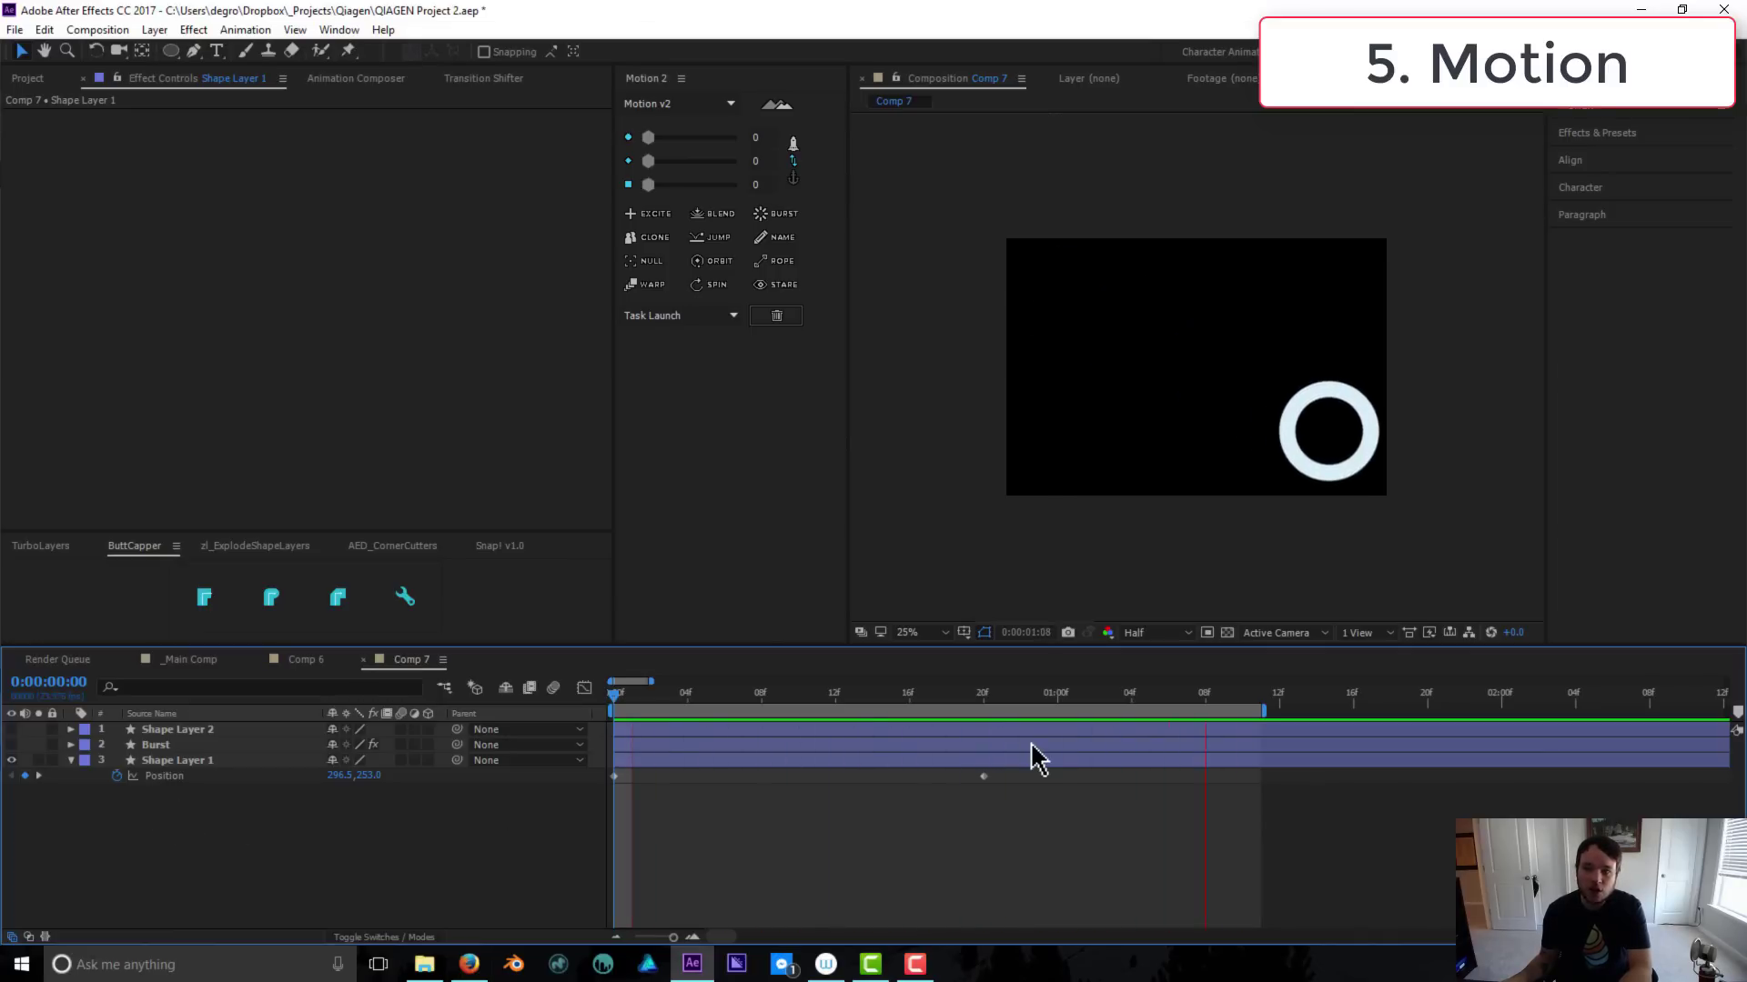
{"action": "key", "text": "space"}
Apply Easy Ease to both Position keyframes of Shape Layer 1 and preview the animation
{"action": "left_click", "coordinate": [1067, 846]}
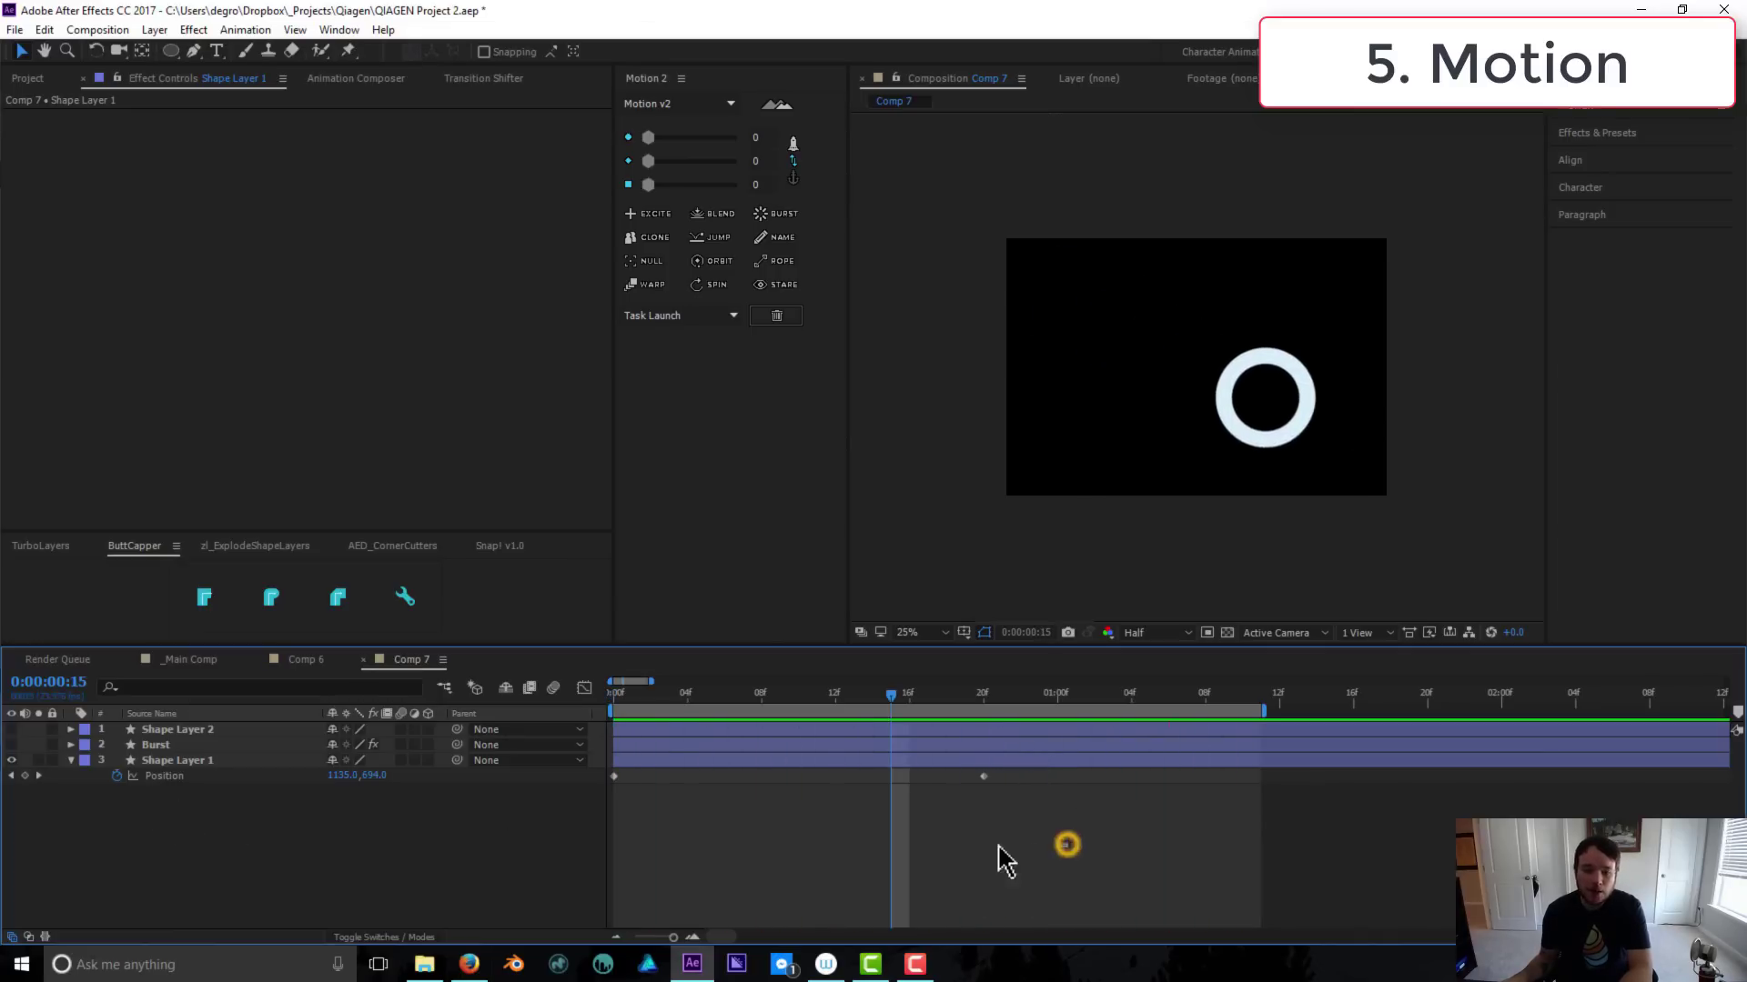
{"action": "left_click_drag", "start_coordinate": [999, 846], "coordinate": [613, 780]}
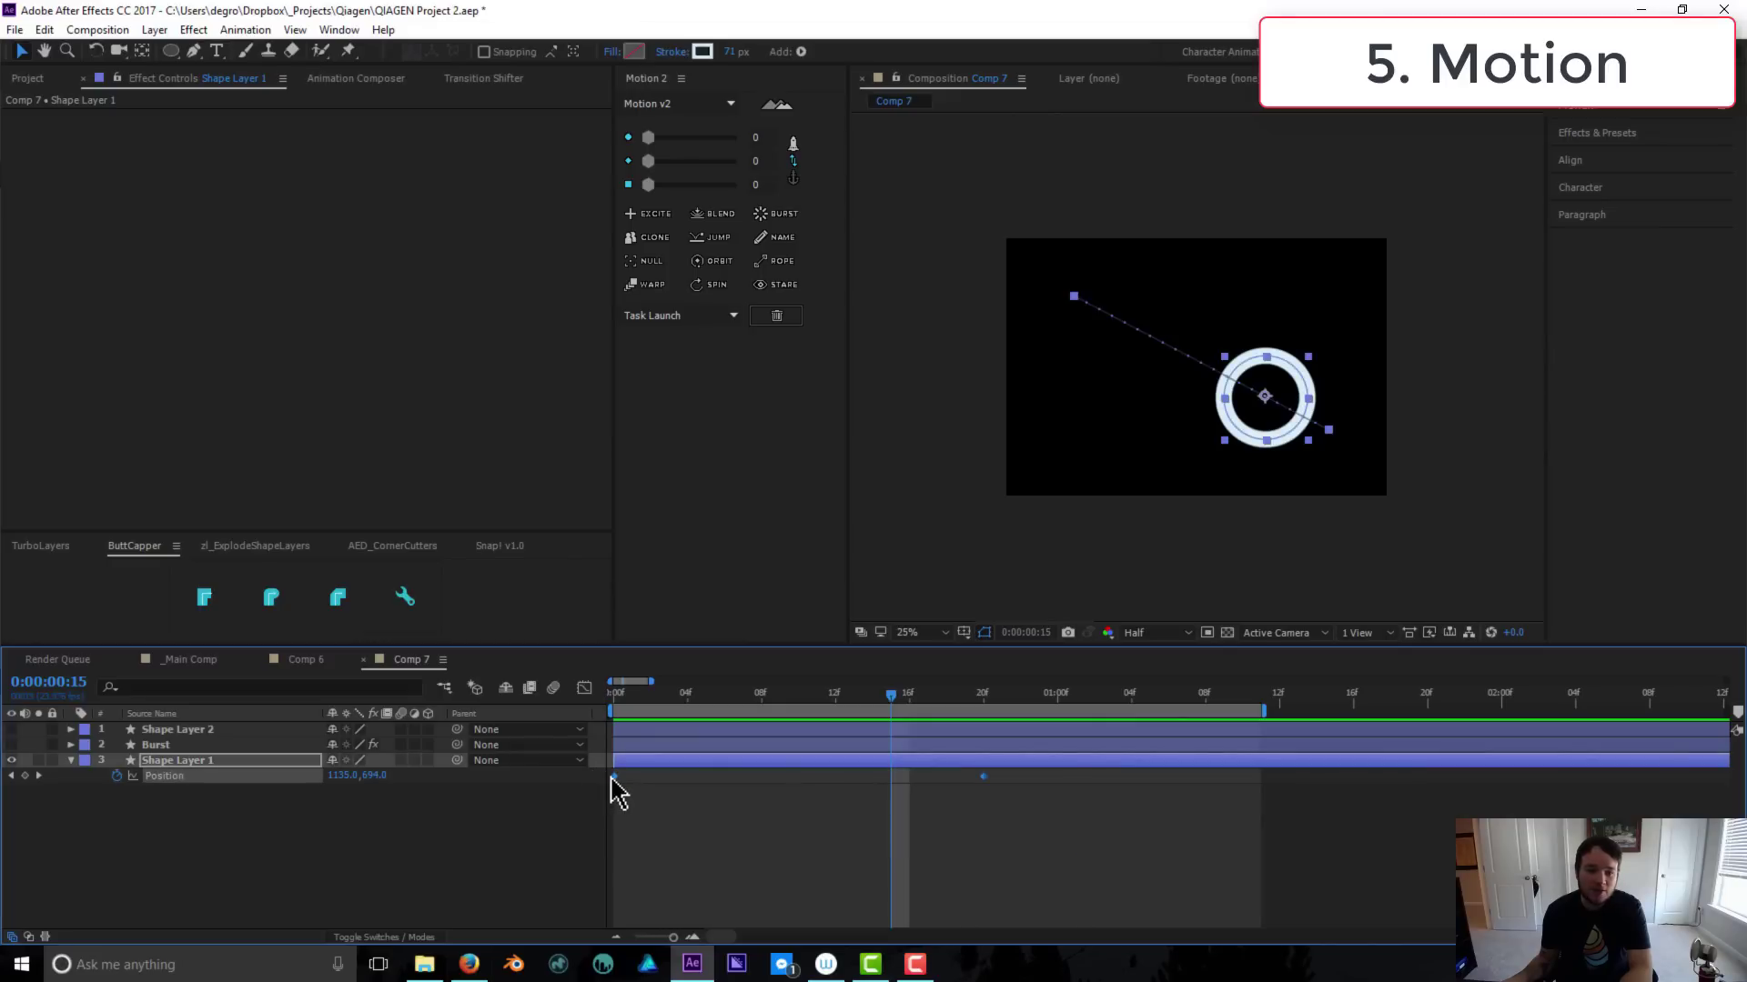
{"action": "right_click", "coordinate": [612, 779]}
{"action": "mouse_move", "coordinate": [802, 773]}
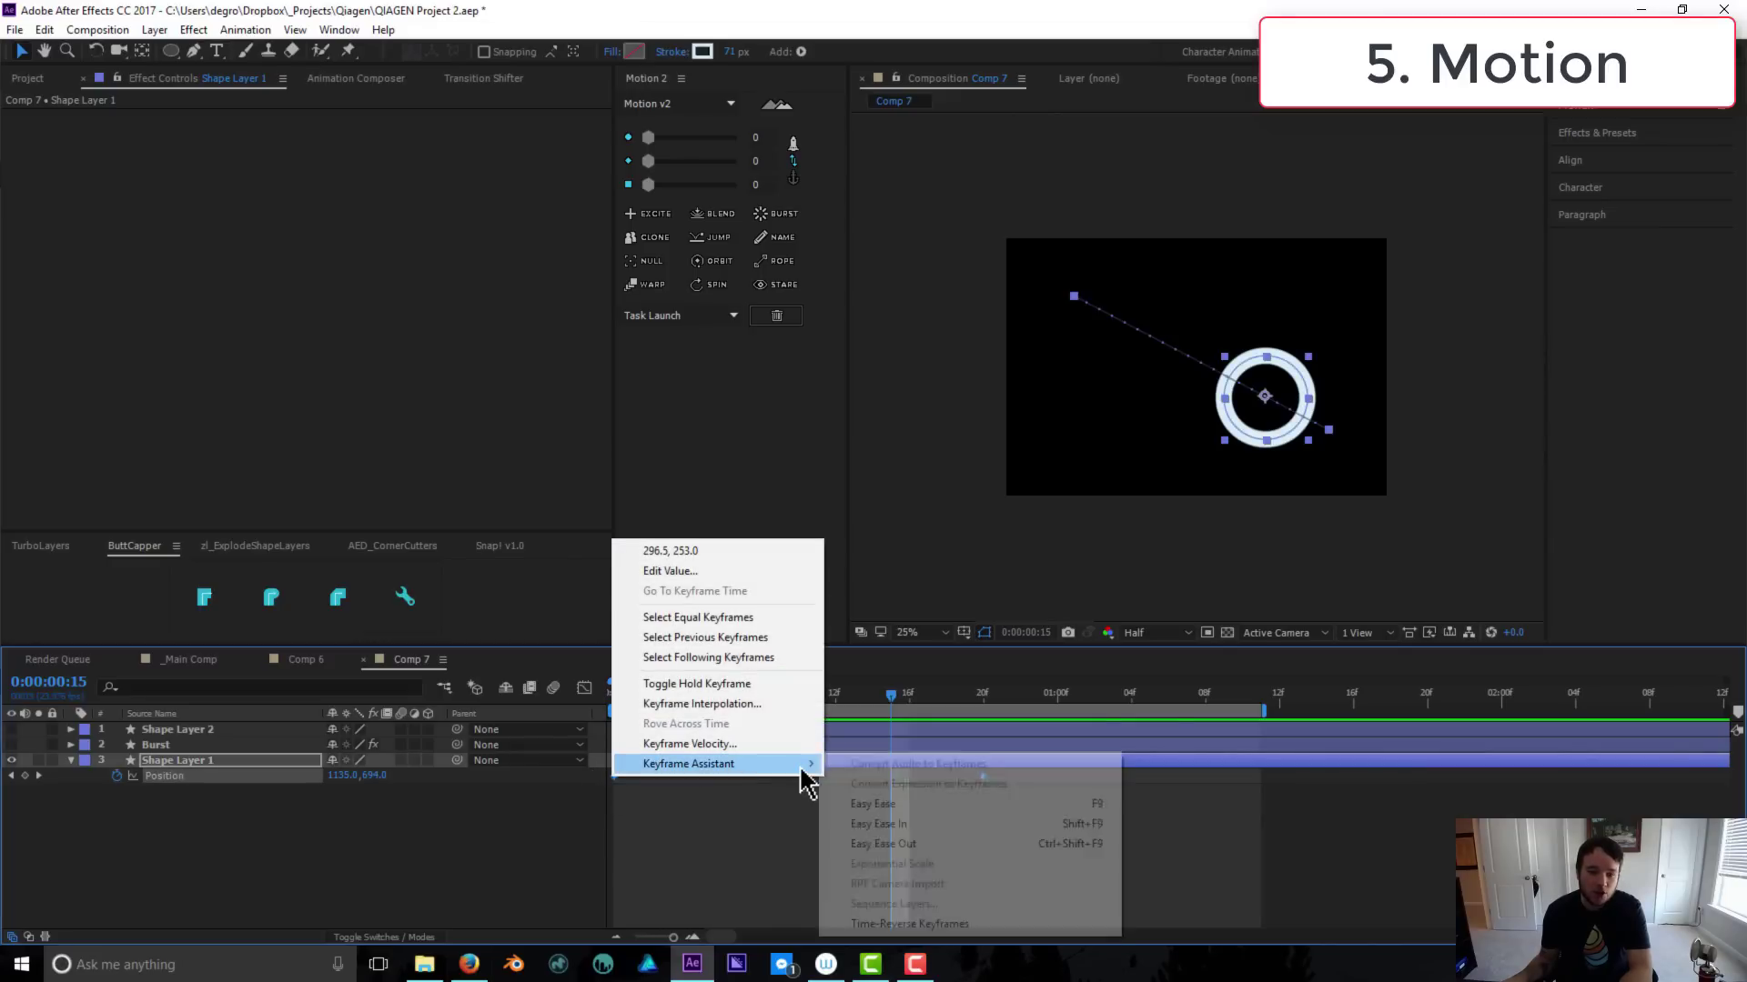
{"action": "left_click", "coordinate": [988, 804]}
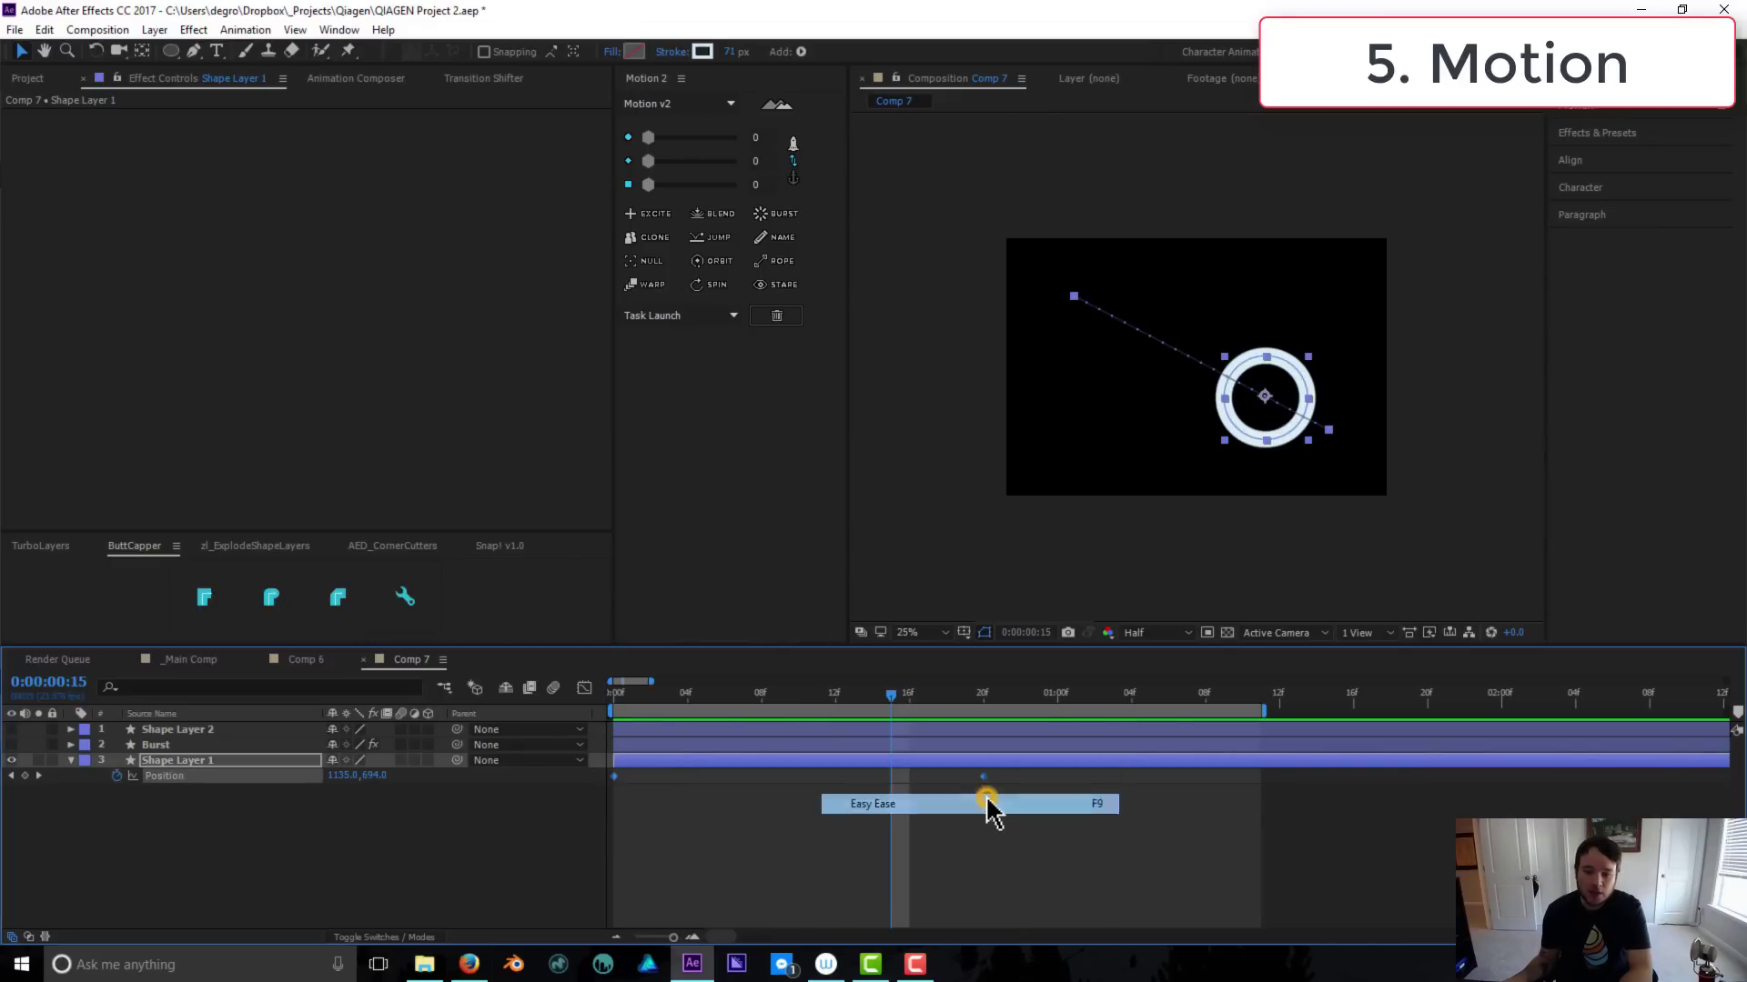
{"action": "key", "text": "space"}
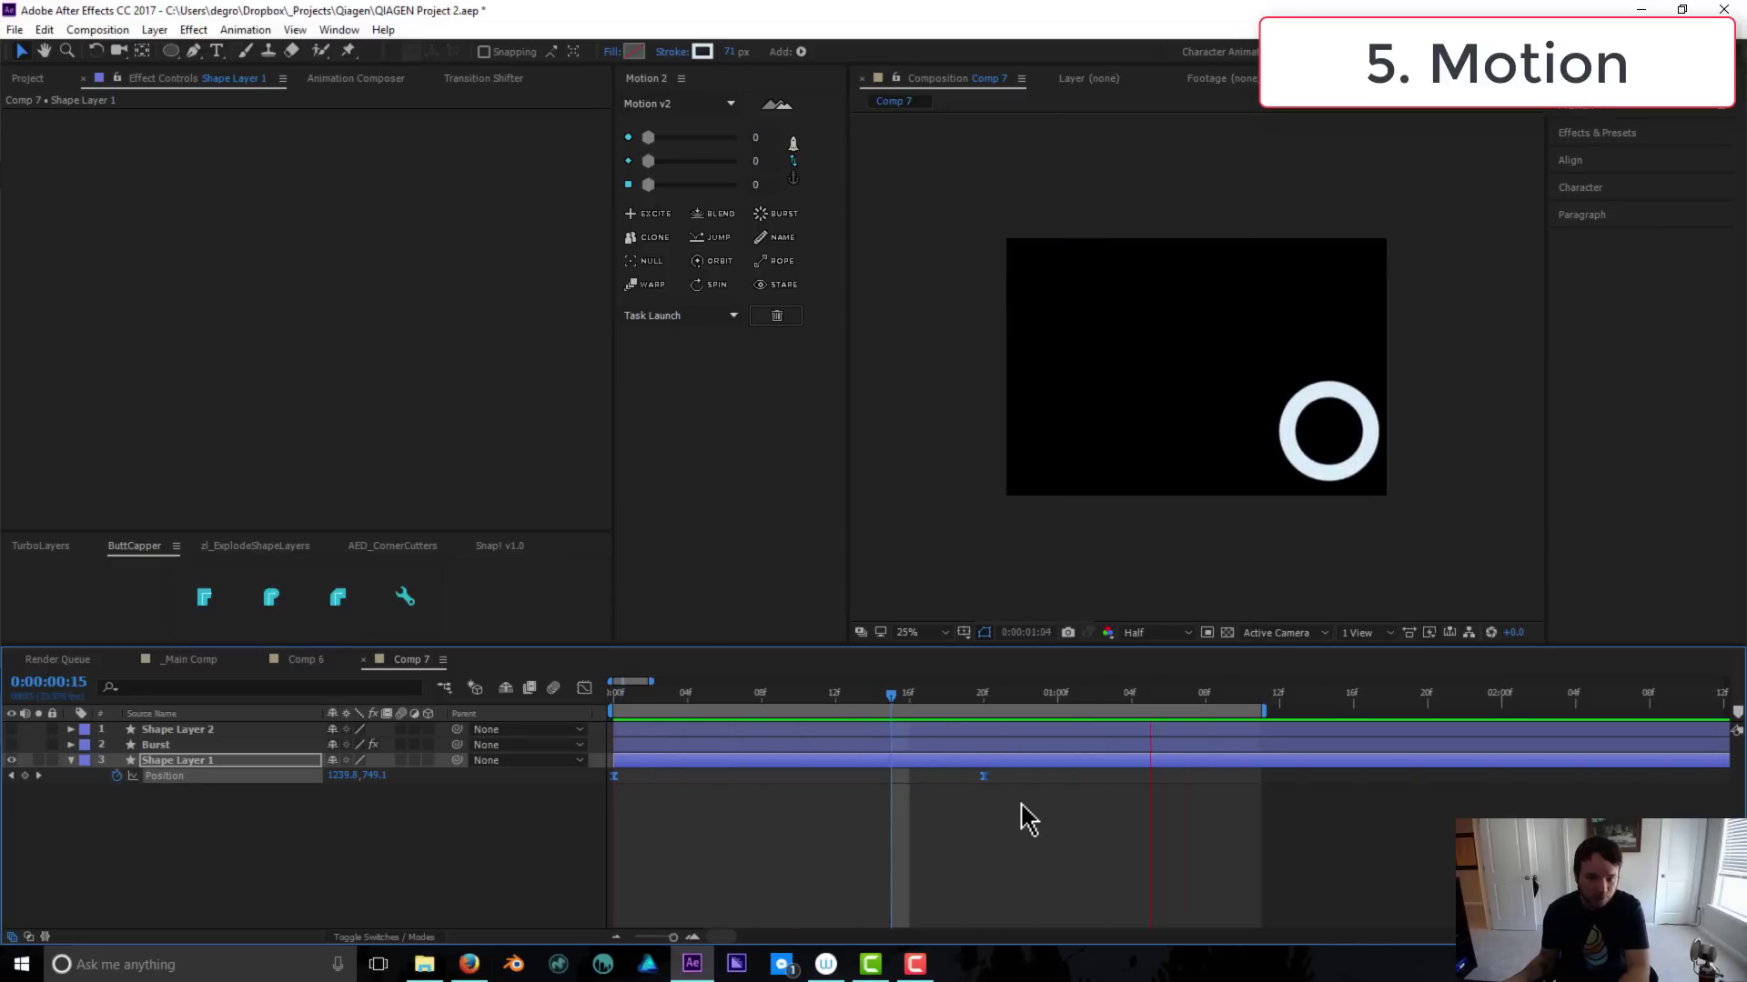
{"action": "key", "text": "space"}
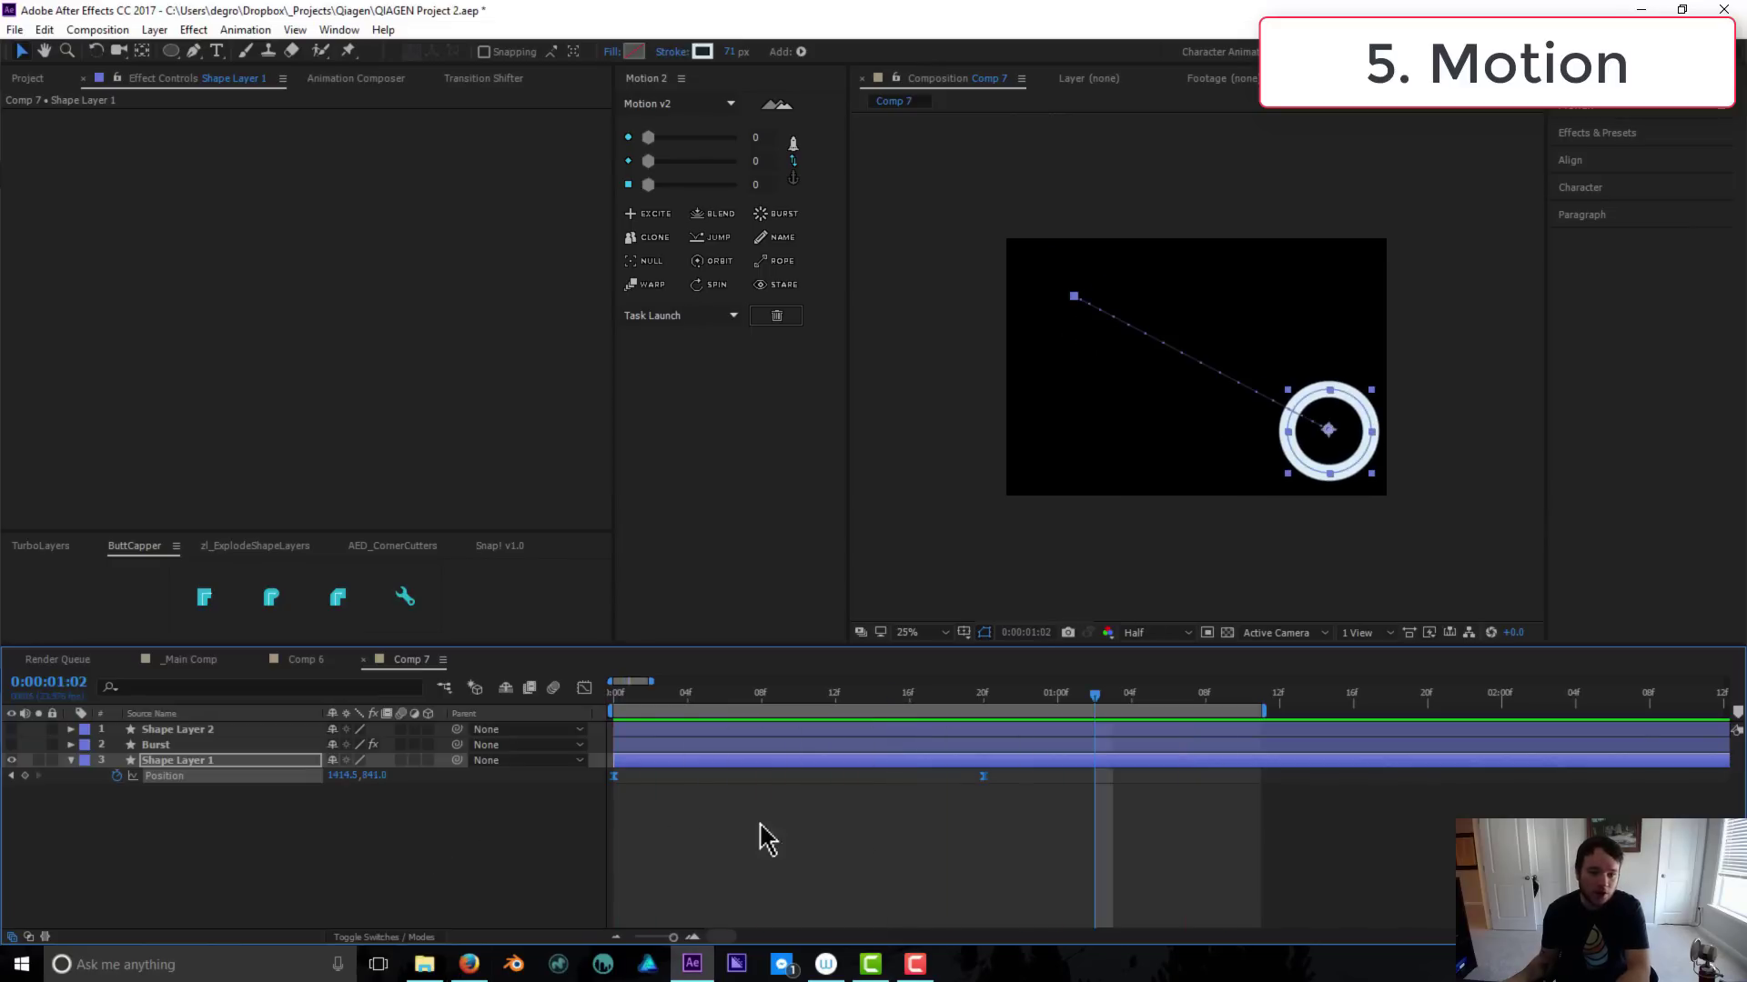
Reshape Shape Layer 1's Position speed graph into a sharper peak midway through the move by adjusting both keyframes' ease handles
{"action": "left_click", "coordinate": [584, 691]}
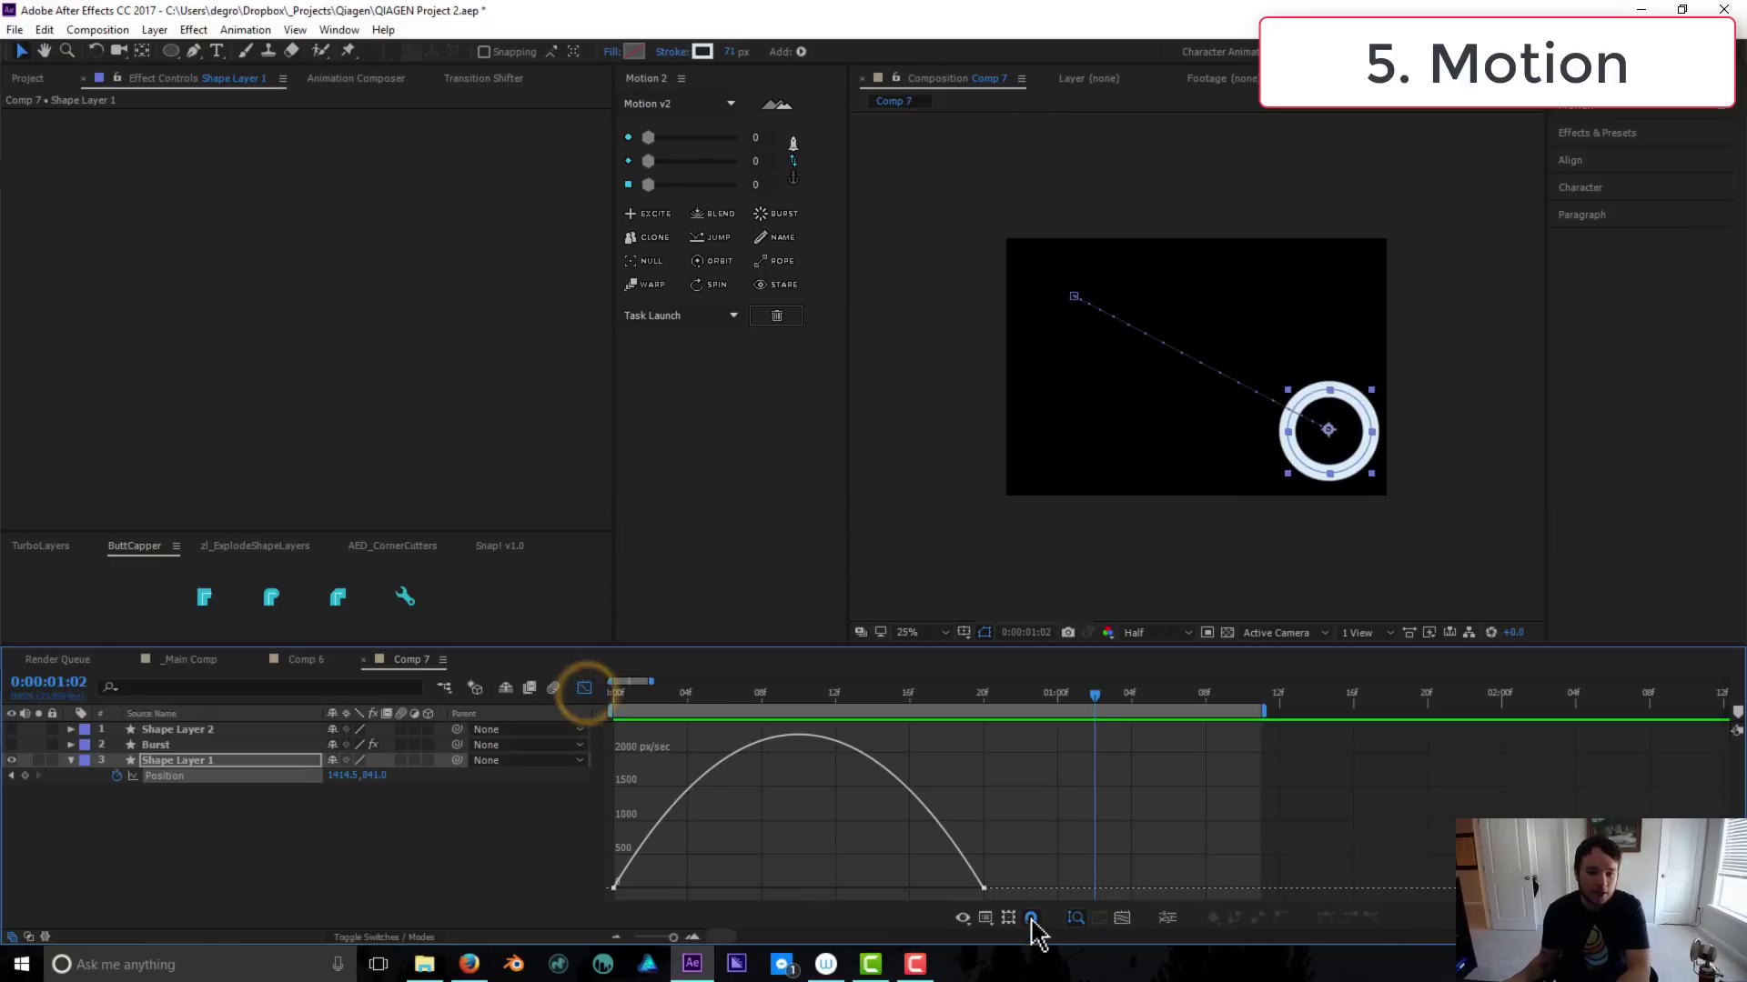
{"action": "left_click_drag", "start_coordinate": [1009, 874], "coordinate": [873, 891]}
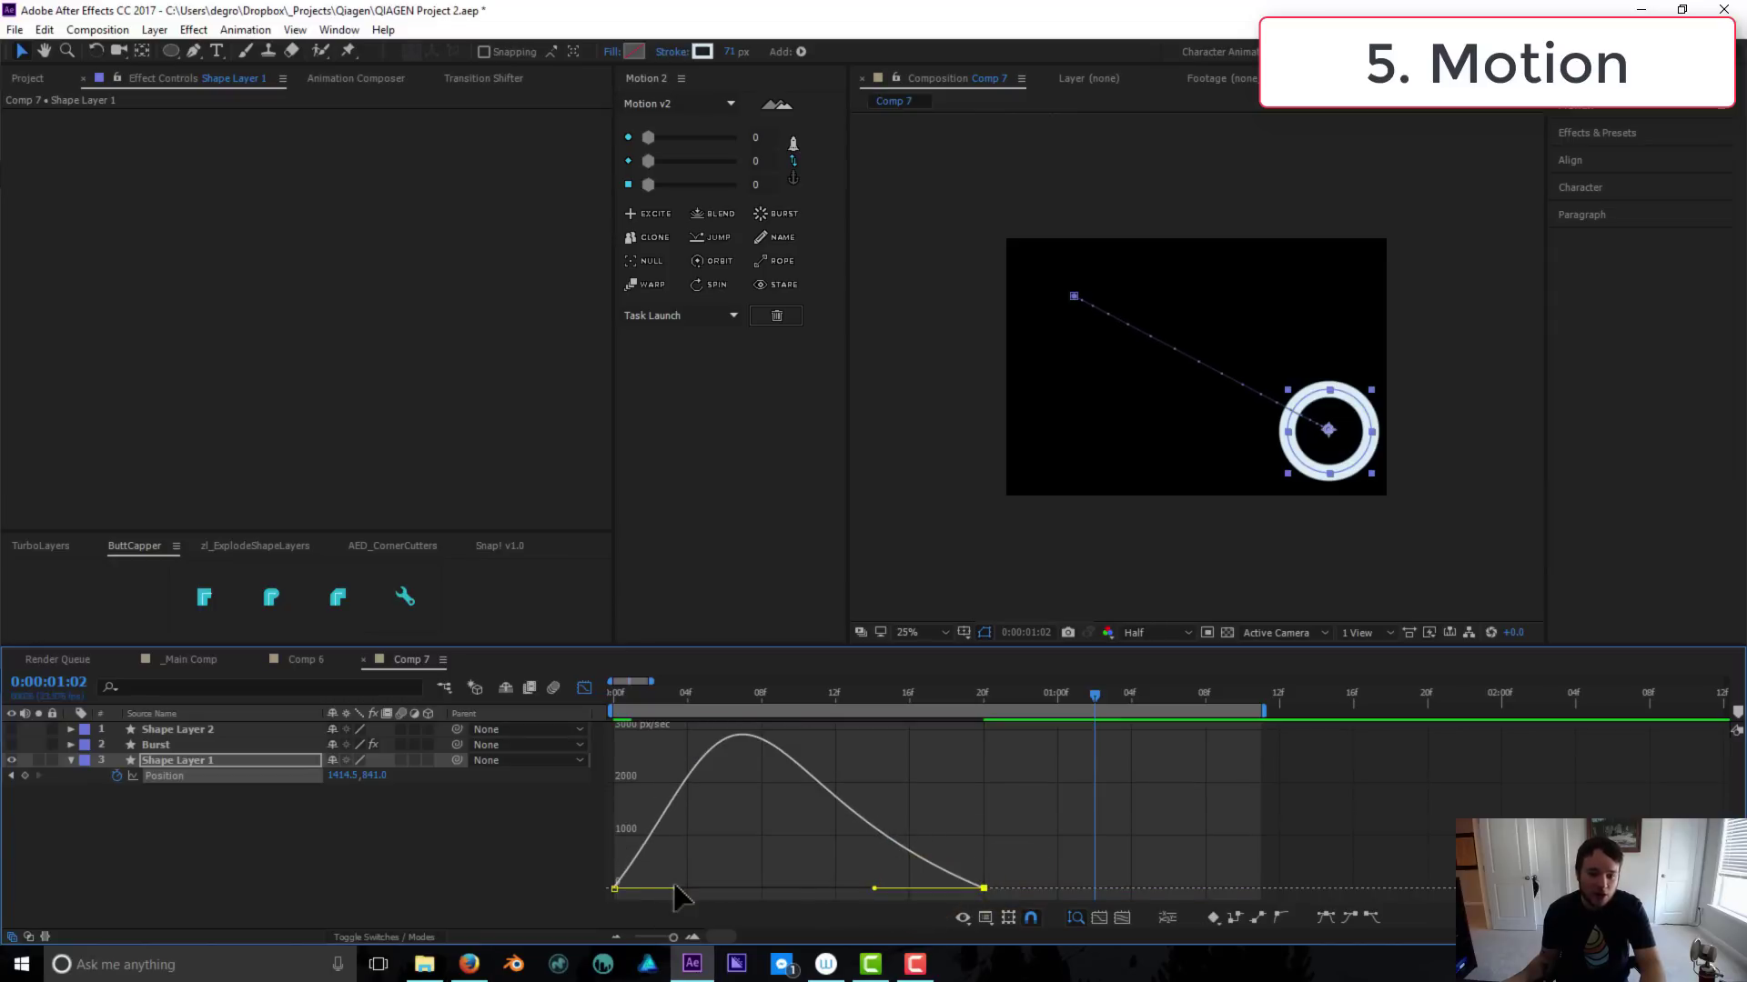
{"action": "left_click_drag", "start_coordinate": [675, 889], "coordinate": [724, 889]}
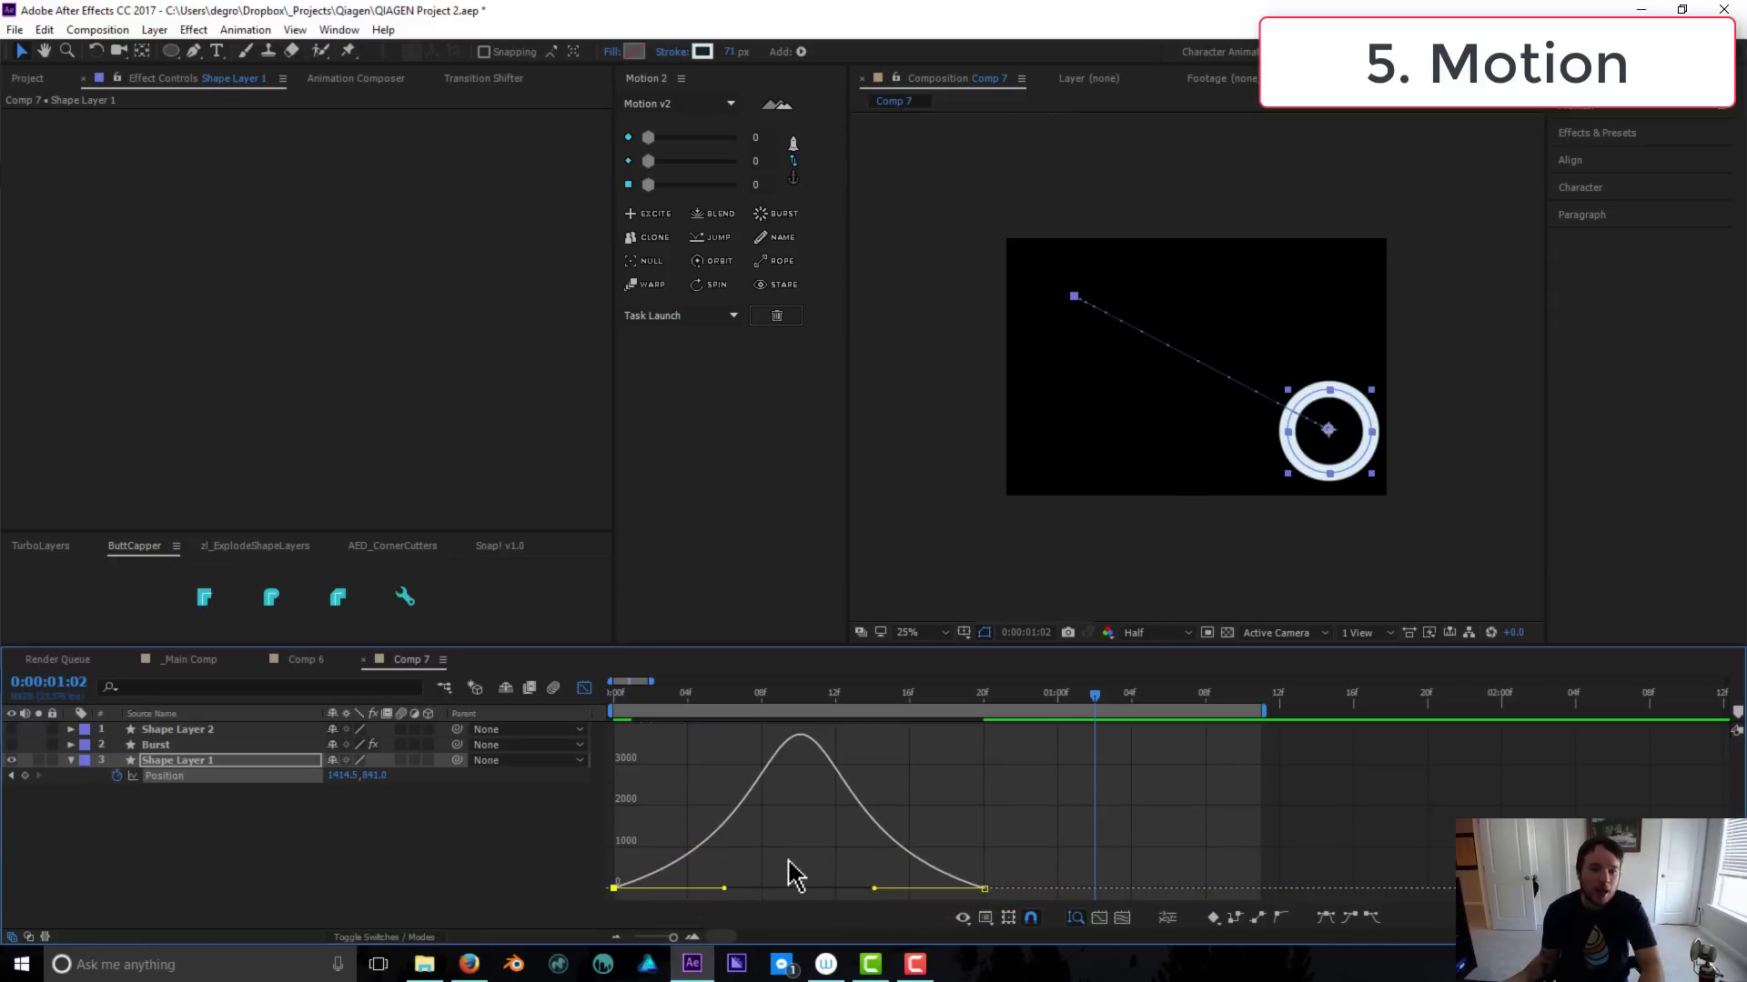
{"action": "left_click", "coordinate": [584, 695]}
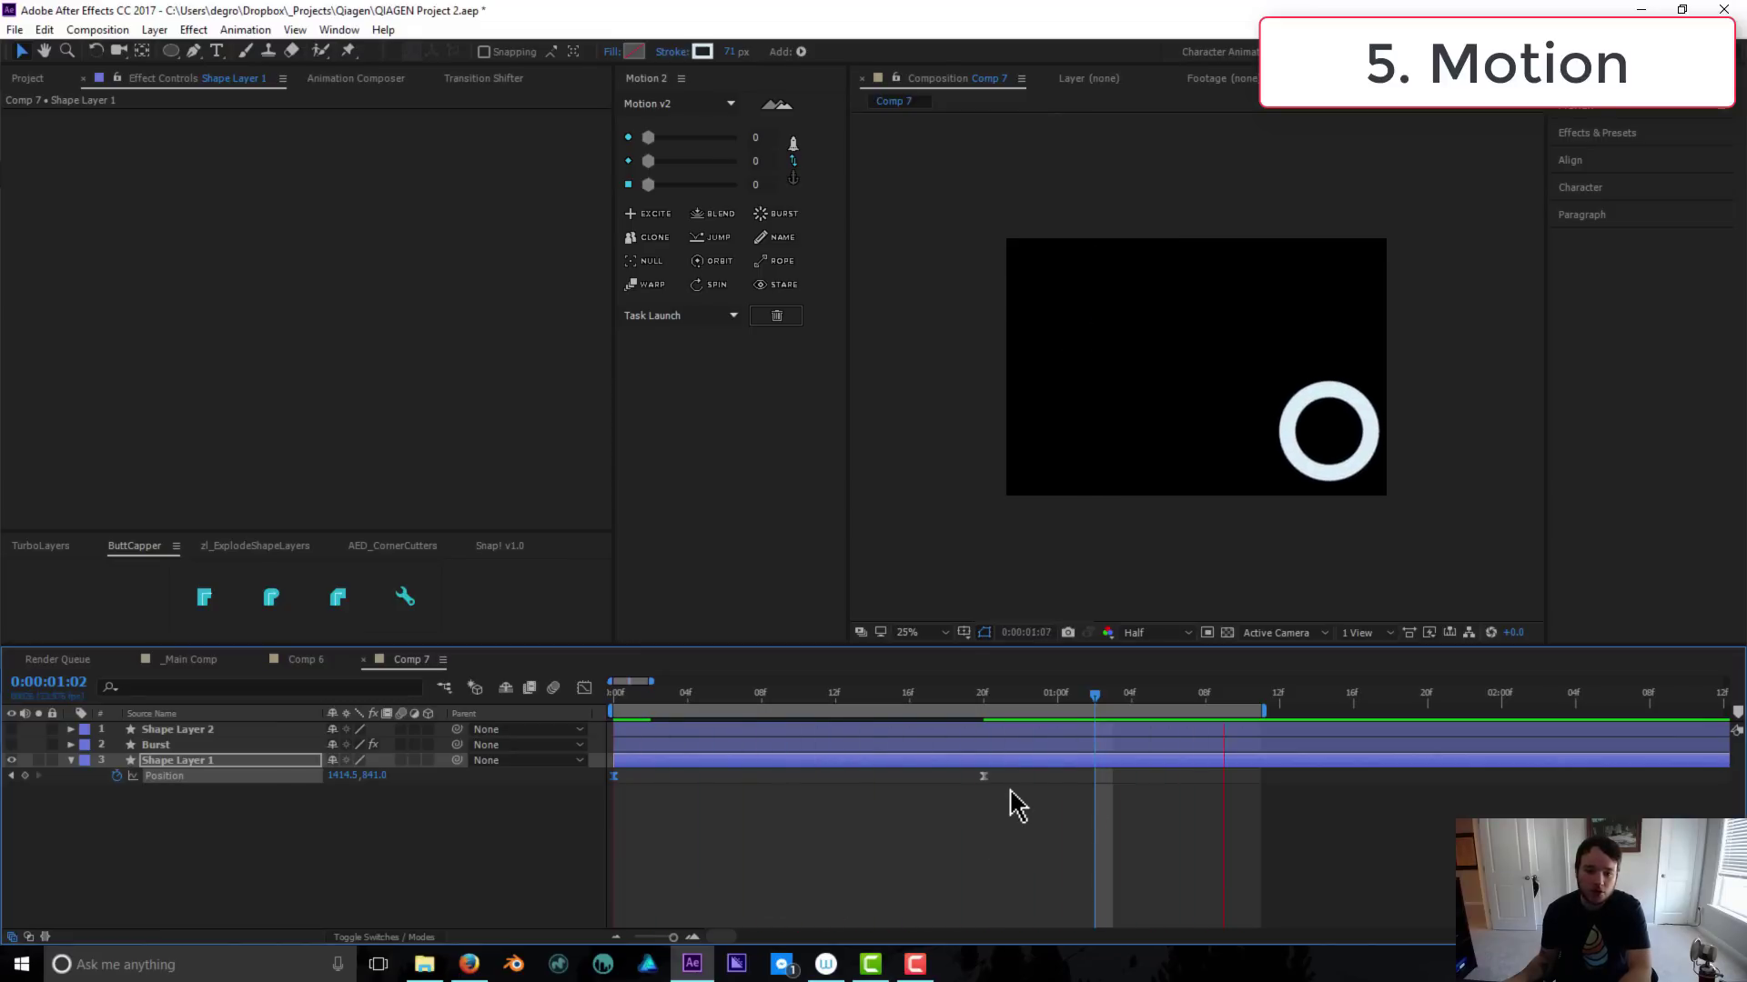
Stop the preview and set the ease of both Shape Layer 1 Position keyframes to 0 with Motion 2's second slider
{"action": "key", "text": "space"}
{"action": "left_click_drag", "start_coordinate": [1043, 819], "coordinate": [509, 764]}
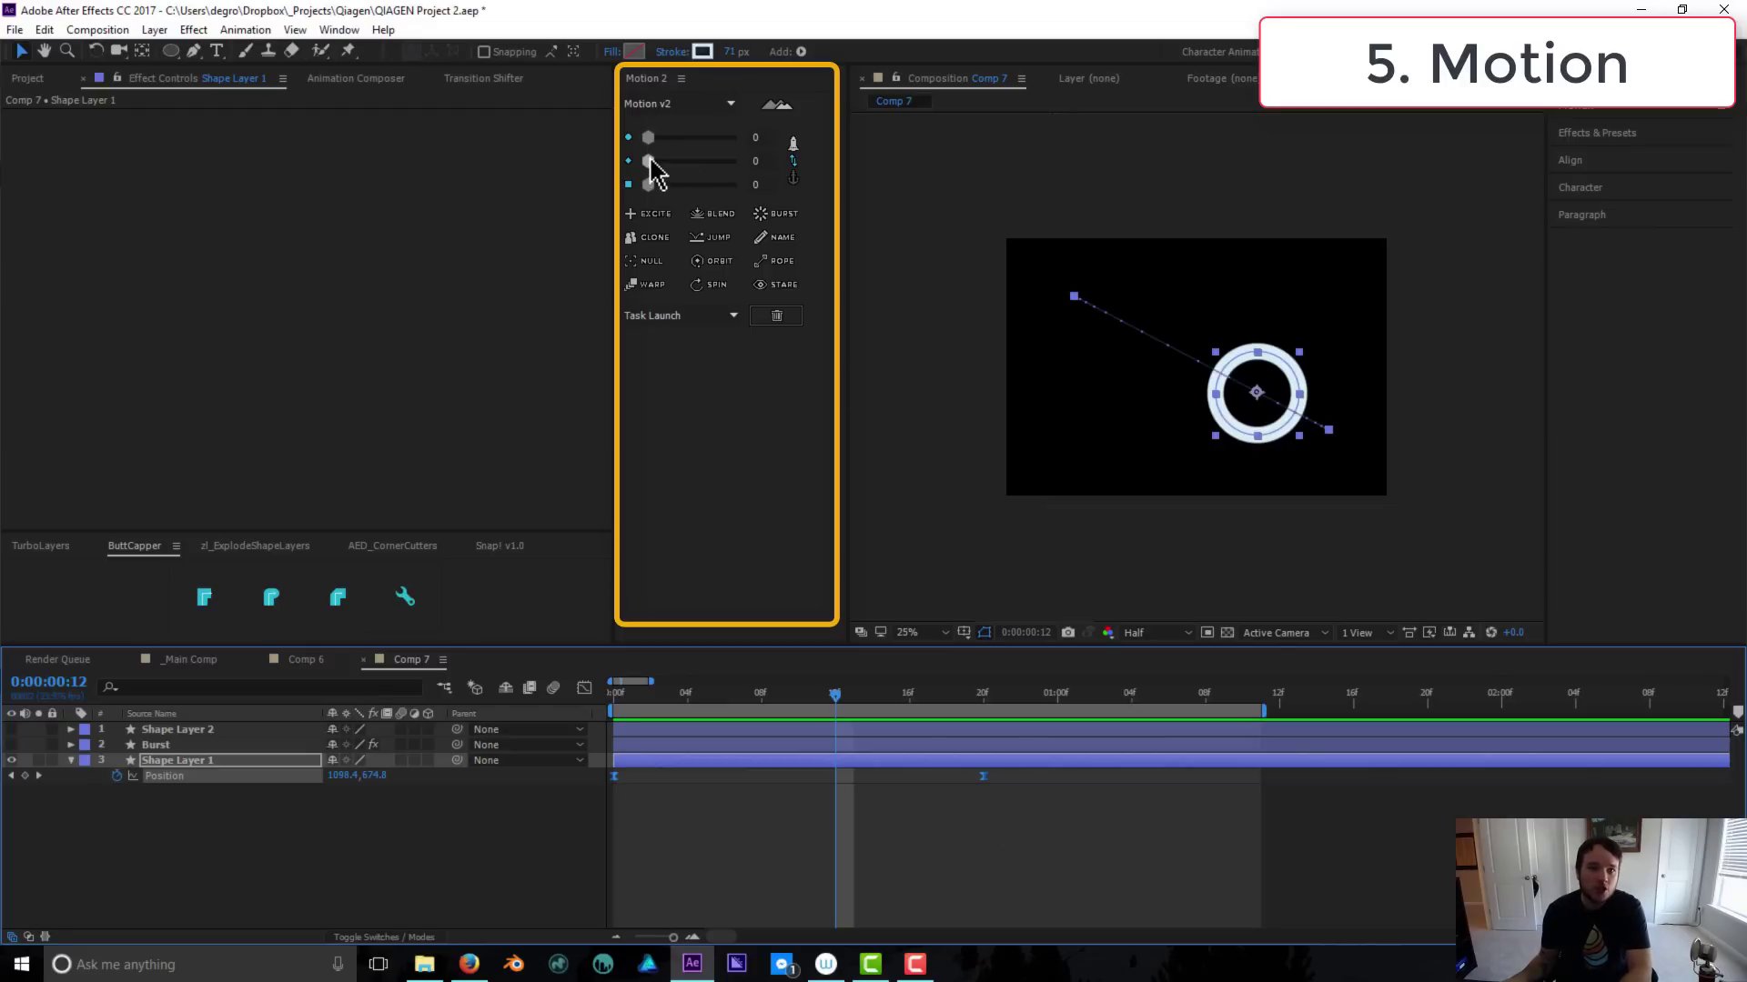
{"action": "left_click_drag", "start_coordinate": [653, 168], "coordinate": [491, 182]}
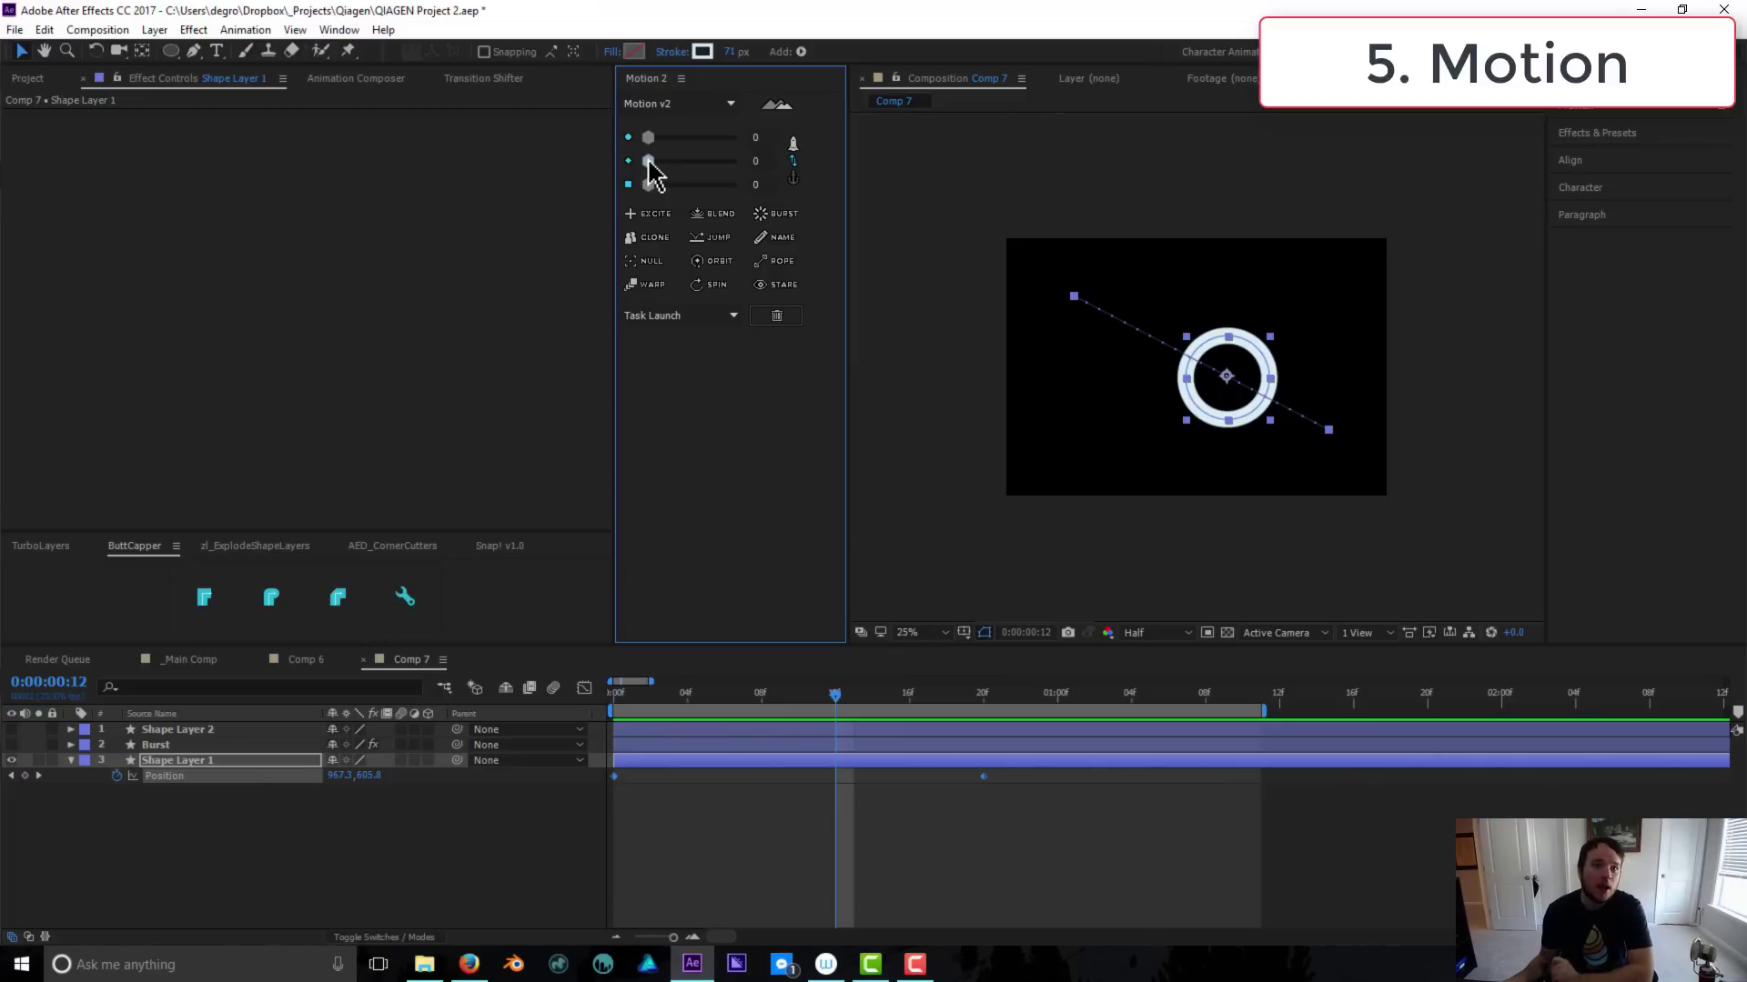
Set the in-and-out ease of both Position keyframes to 69 in Motion 2 and preview the animation
{"action": "left_click_drag", "start_coordinate": [649, 163], "coordinate": [715, 177]}
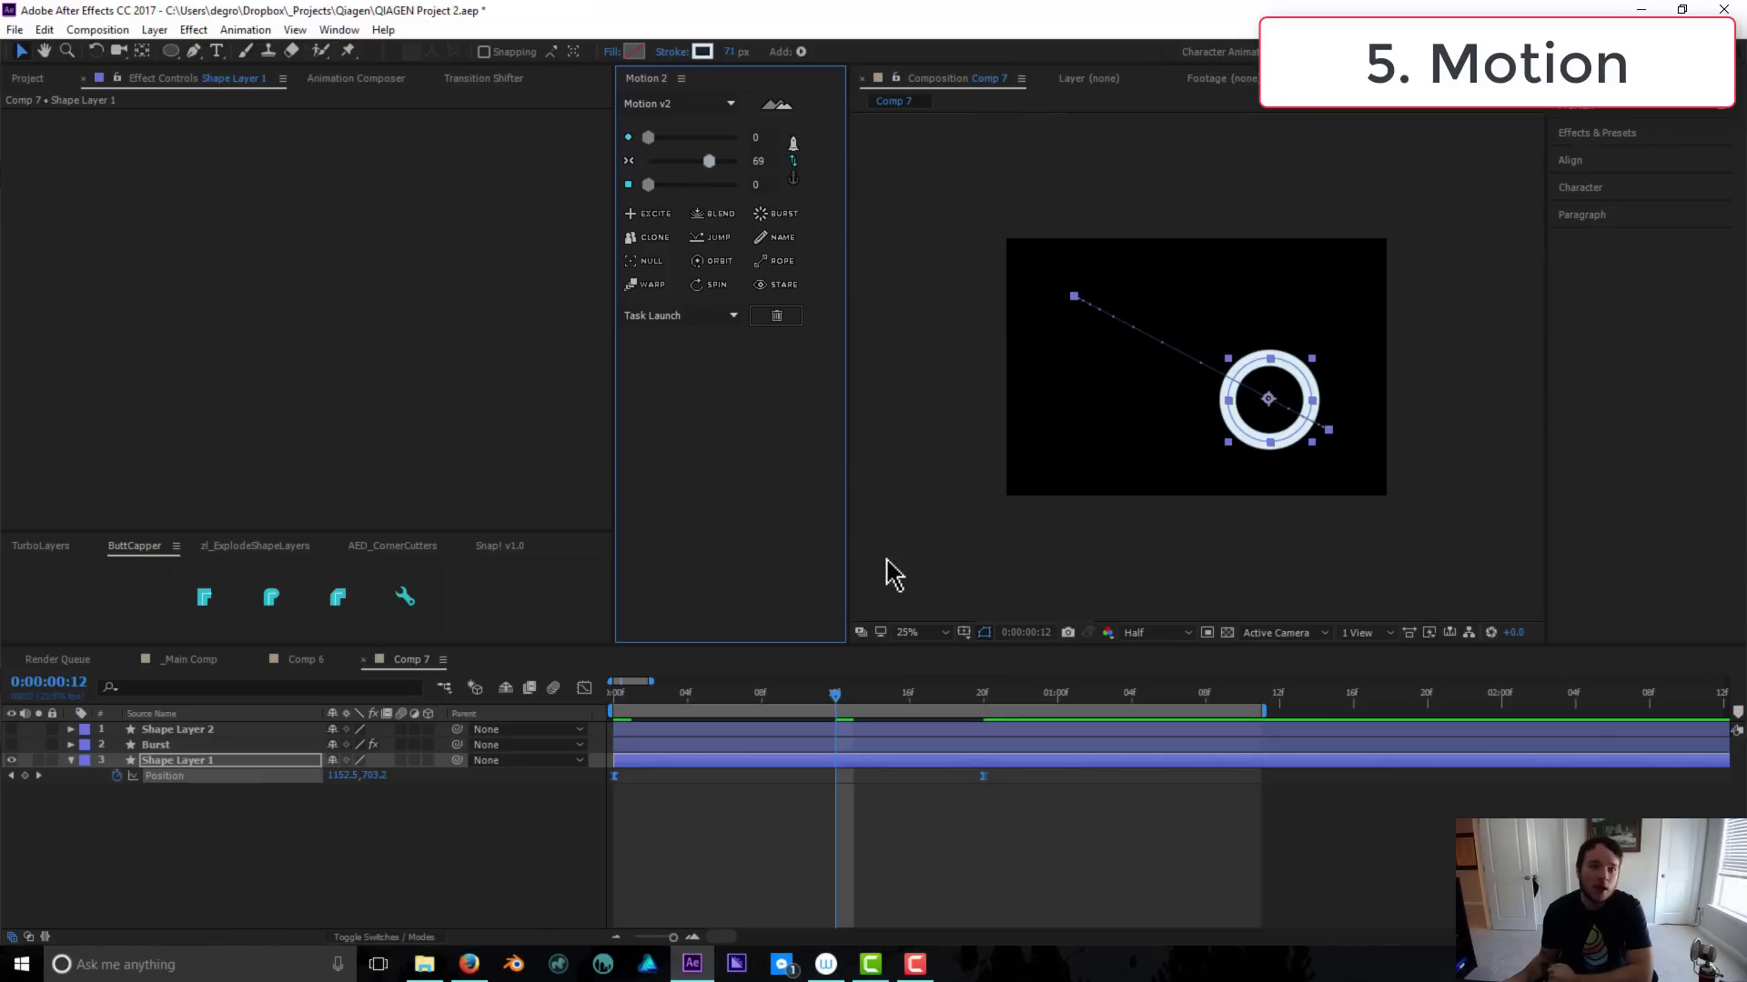
{"action": "left_click", "coordinate": [955, 869]}
{"action": "key", "text": "space"}
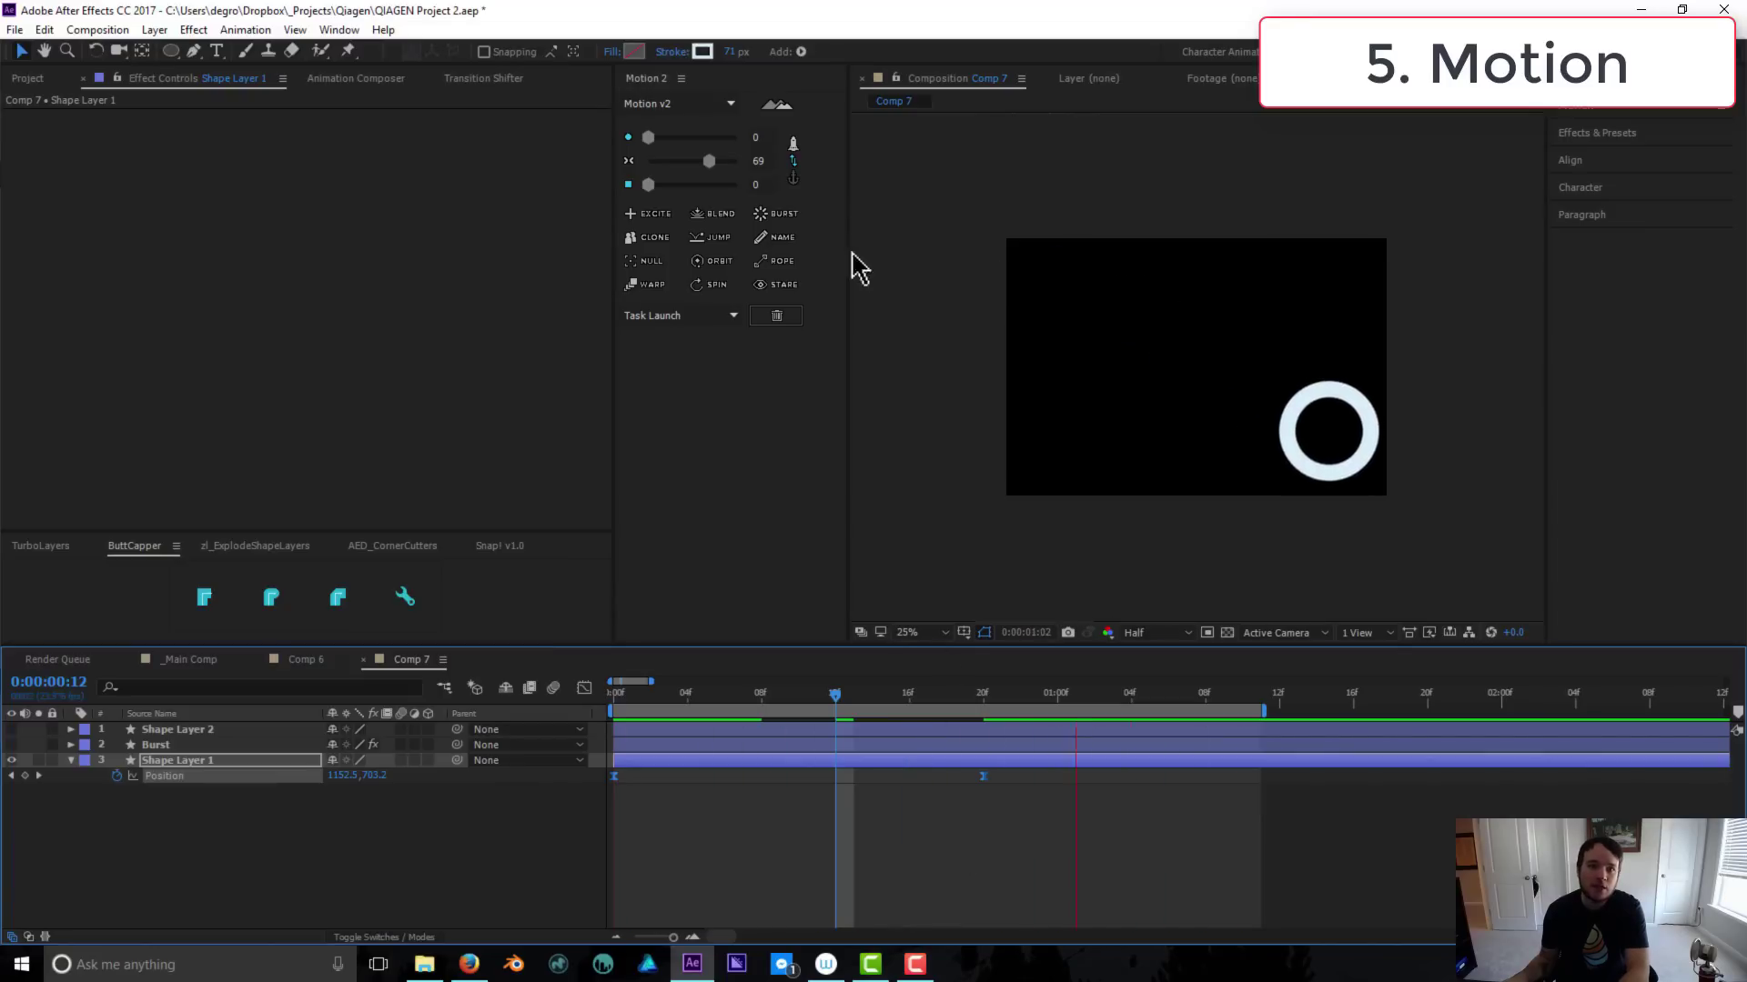
{"action": "key", "text": "space"}
Lower Motion 2's in-and-out ease on both Position keyframes to 36 and preview the movement again
{"action": "left_click_drag", "start_coordinate": [709, 161], "coordinate": [683, 164]}
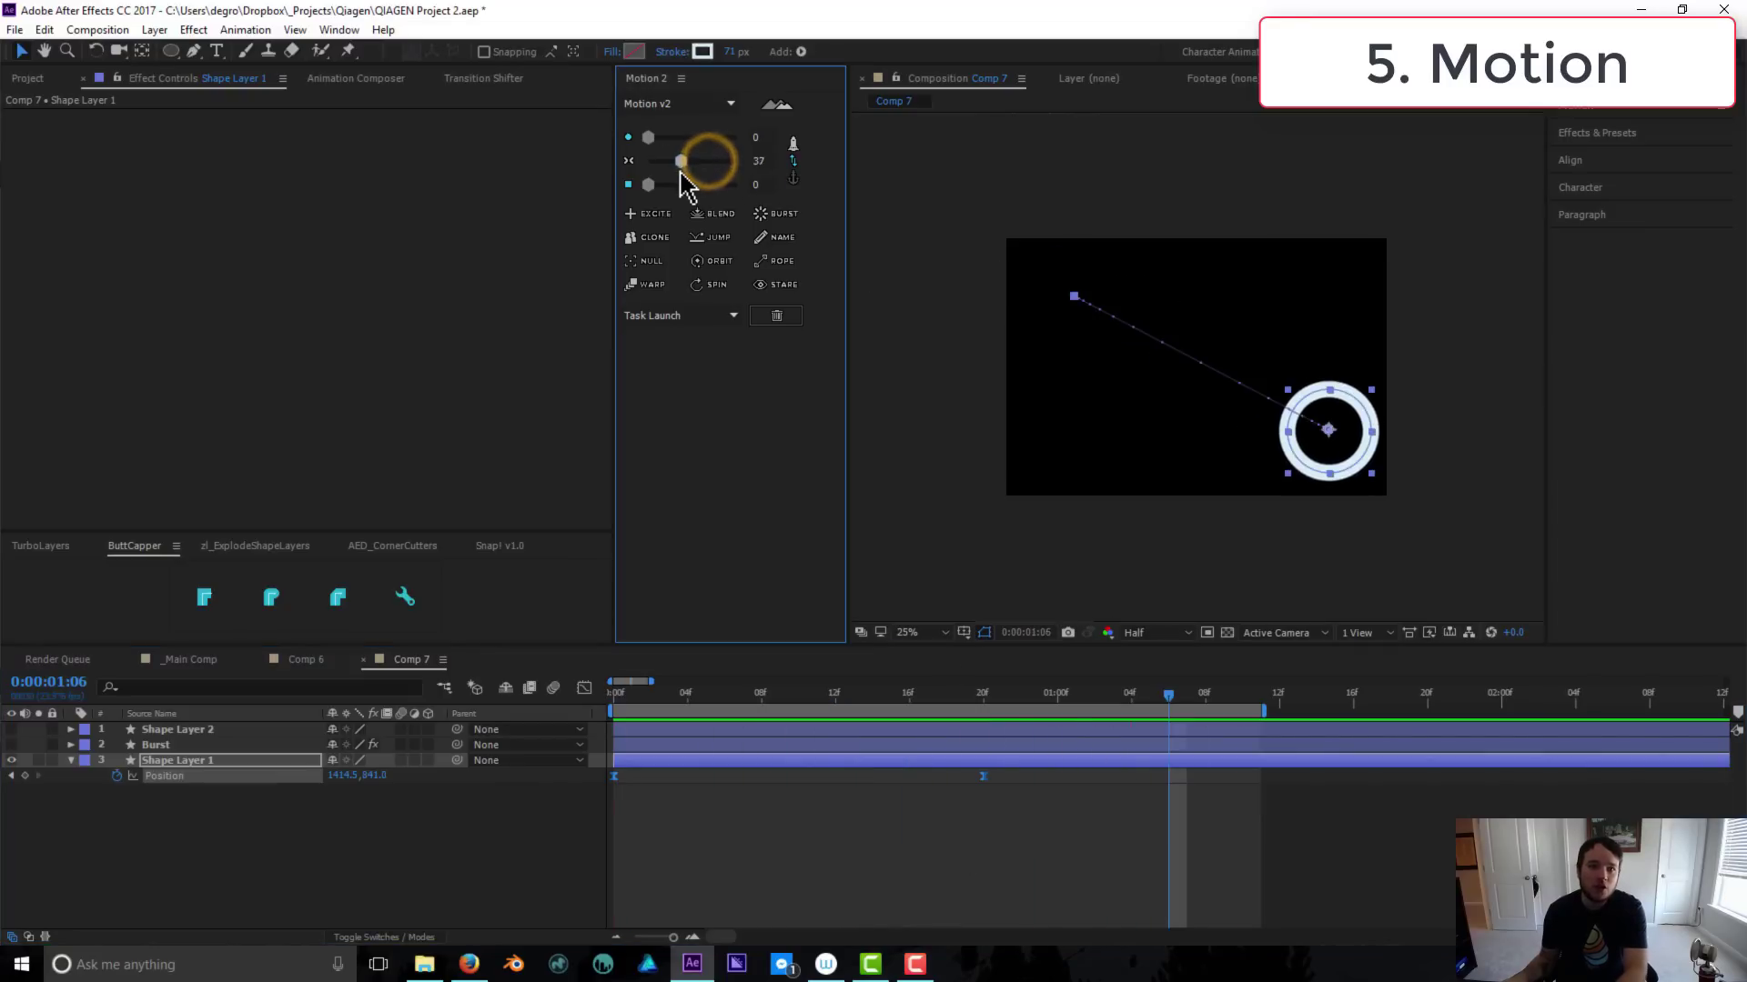
{"action": "left_click", "coordinate": [730, 673]}
{"action": "key", "text": "space"}
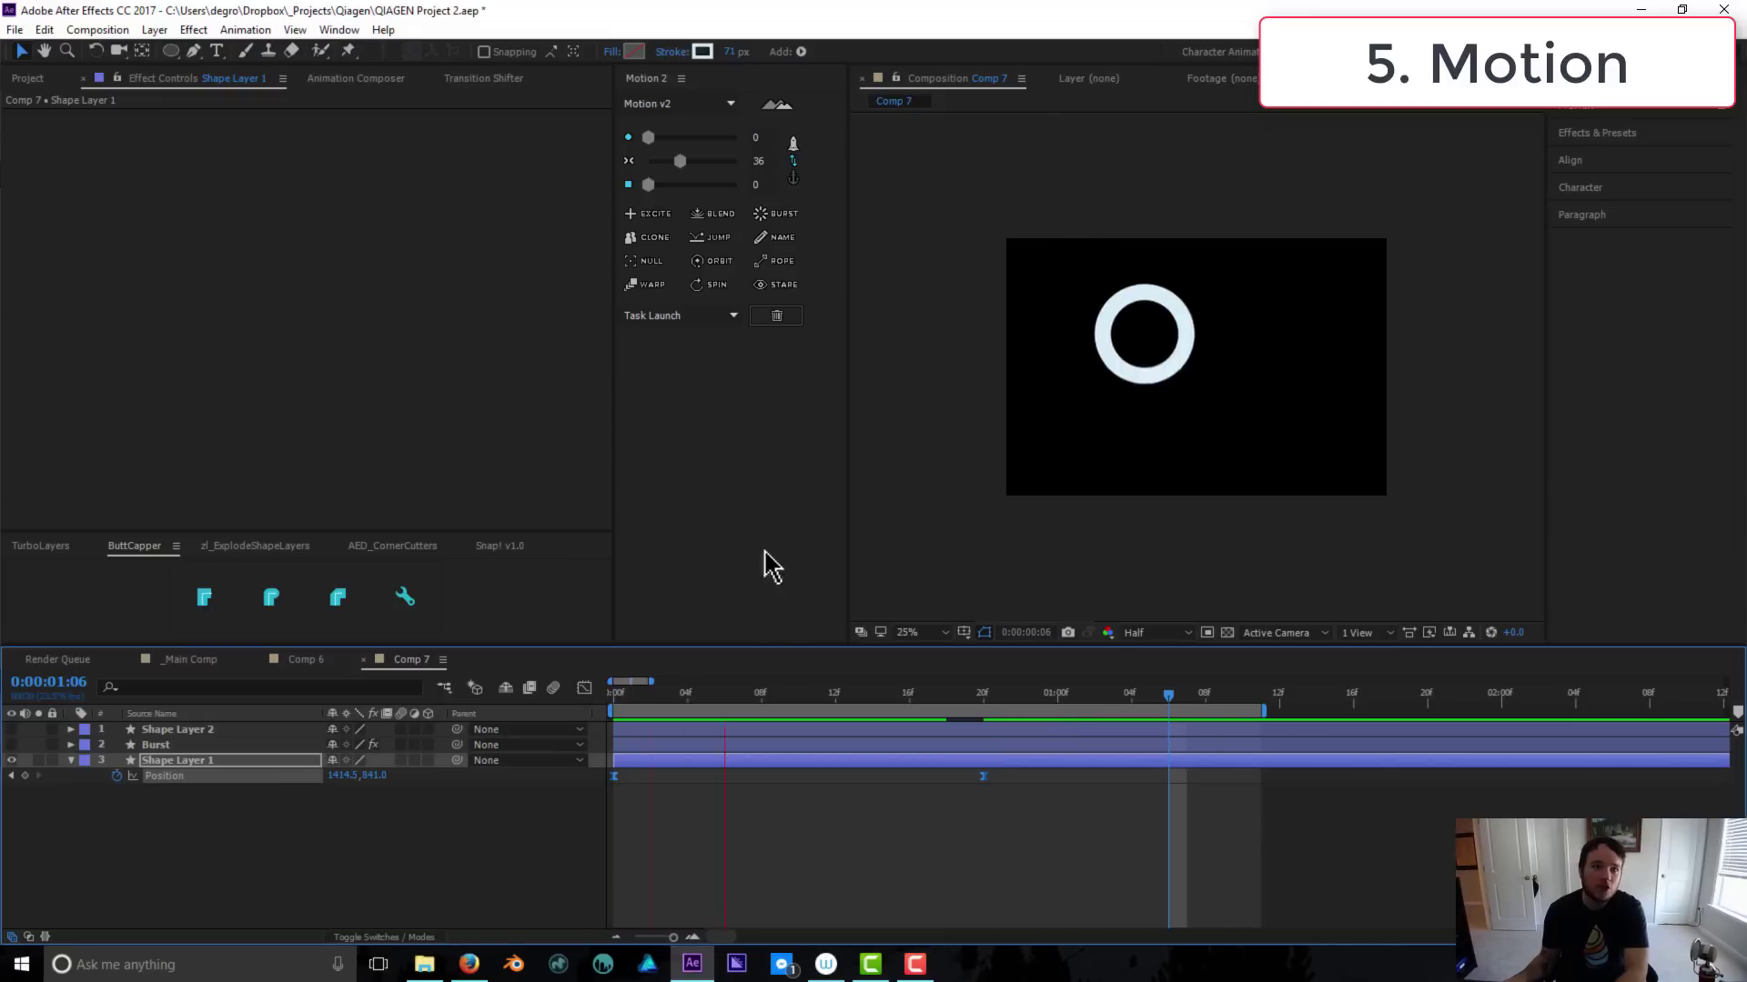
{"action": "key", "text": "space"}
Raise Motion 2's in-and-out ease on both Position keyframes to the maximum of 100 and preview it
{"action": "left_click_drag", "start_coordinate": [680, 162], "coordinate": [753, 173]}
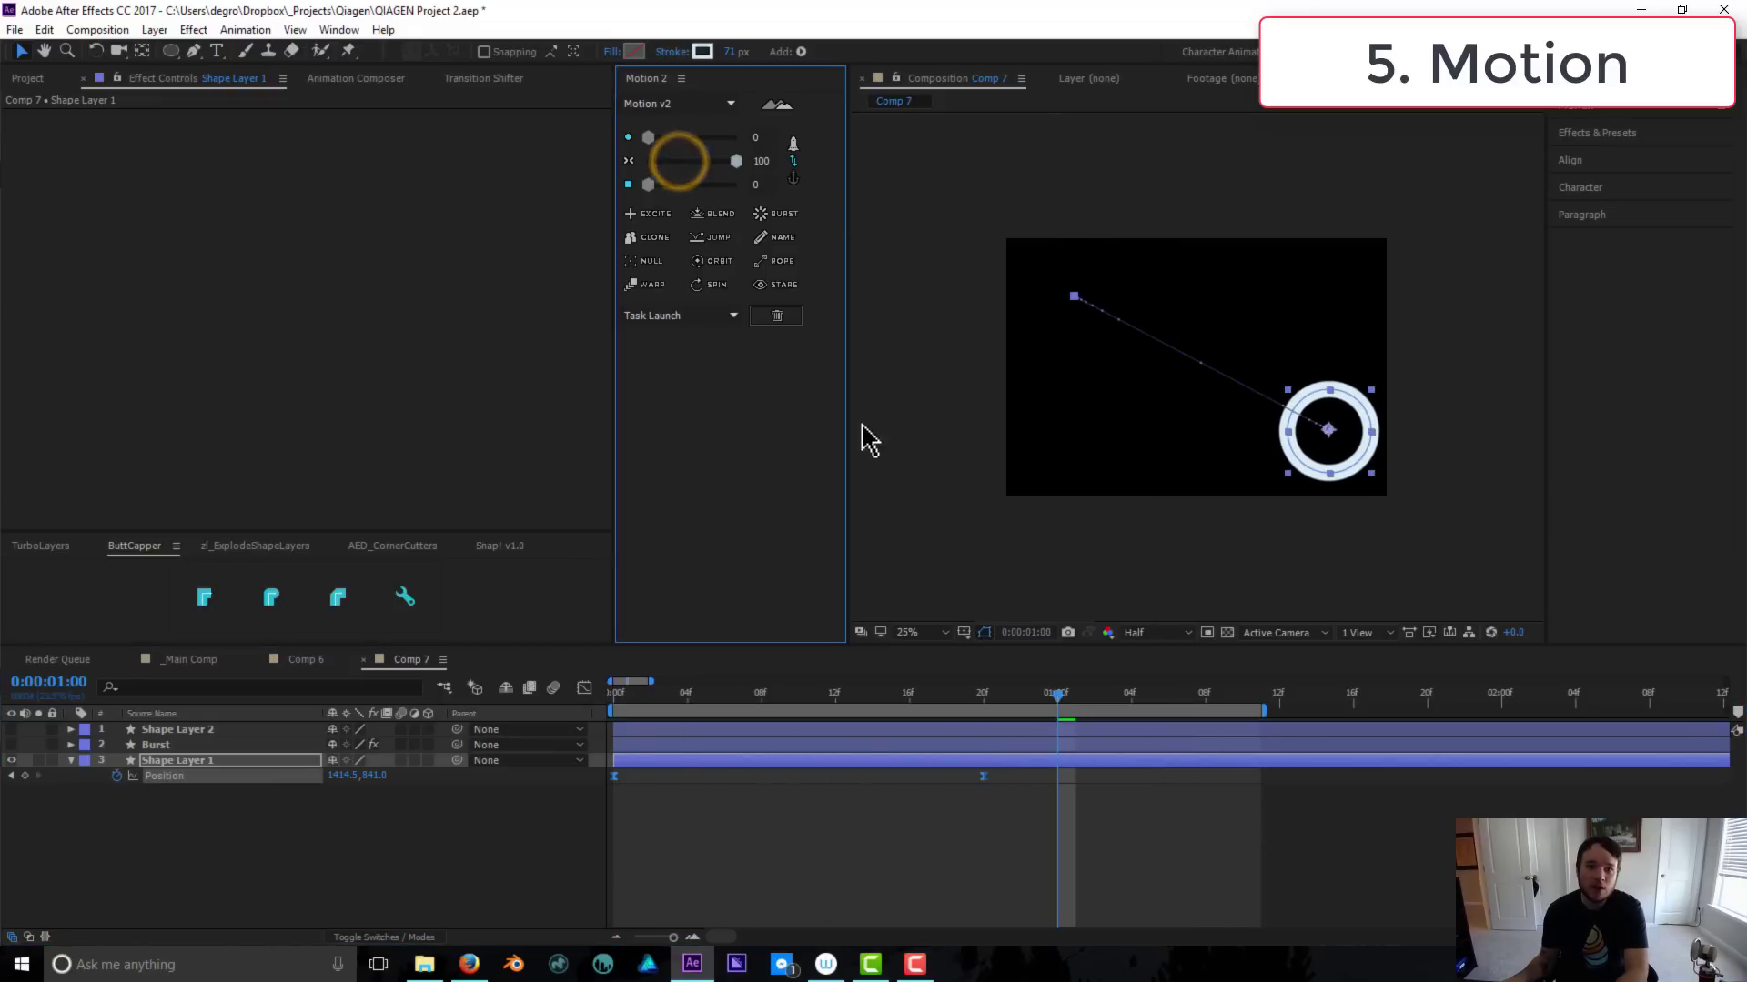
{"action": "left_click", "coordinate": [862, 856]}
{"action": "key", "text": "space"}
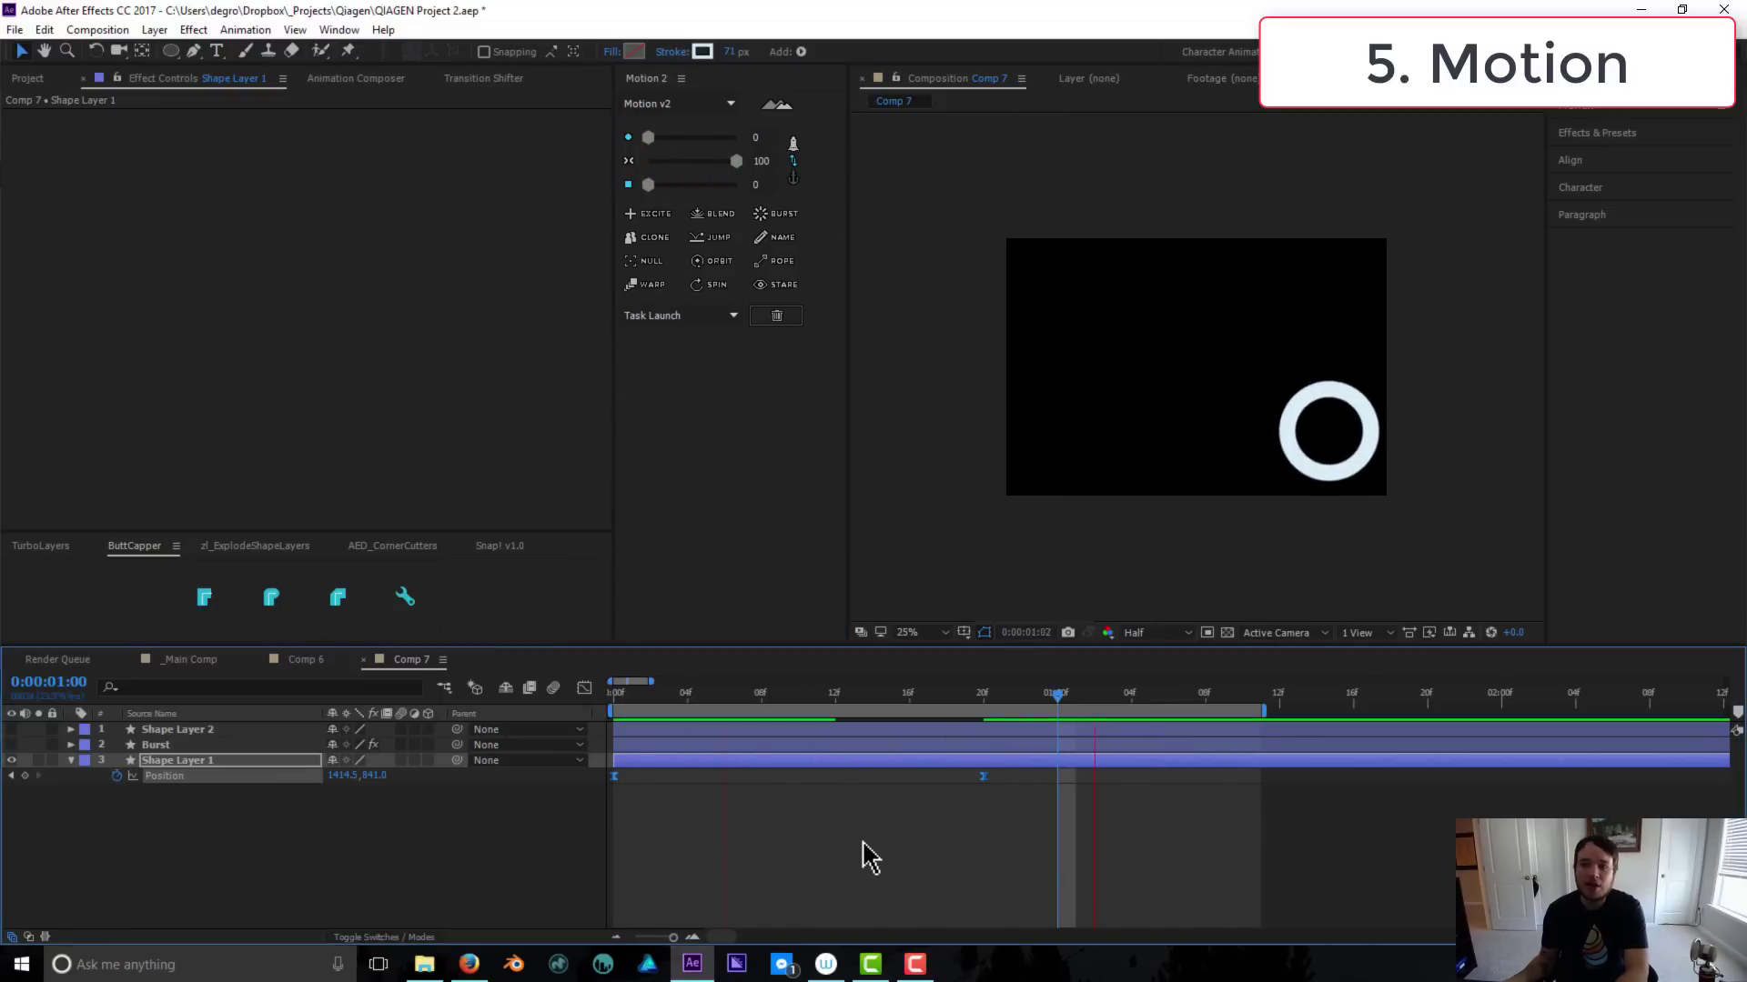
{"action": "key", "text": "space"}
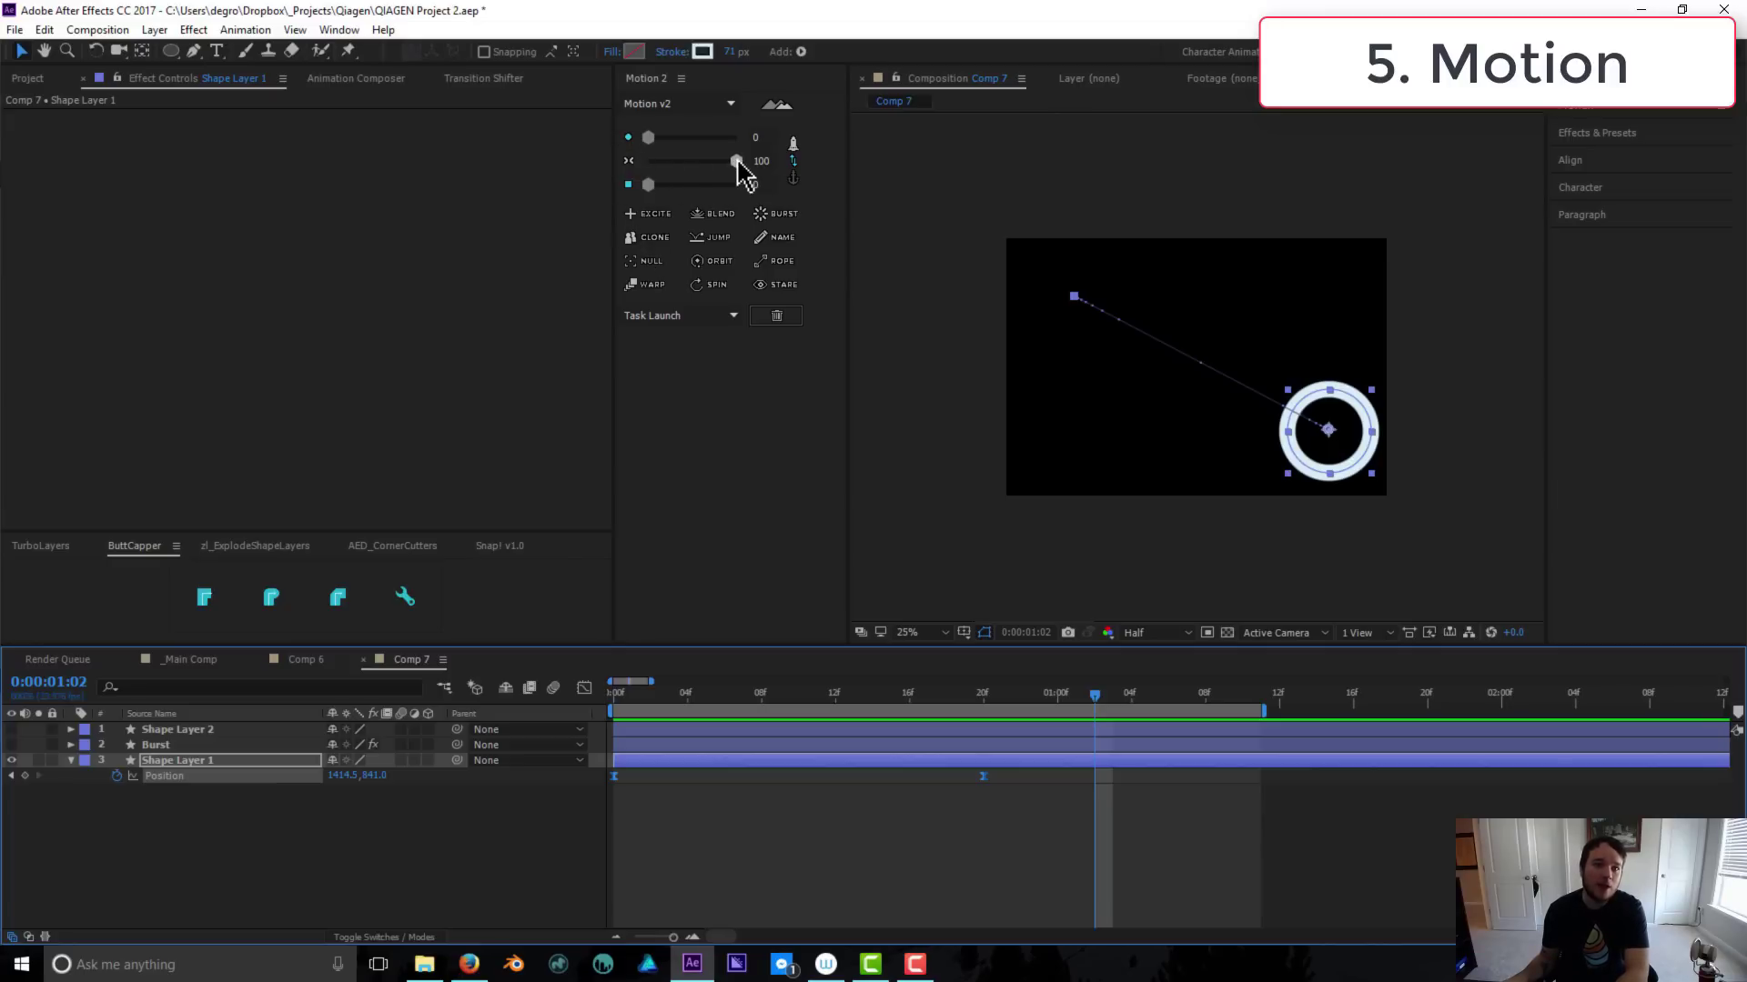
Set all three Motion 2 ease sliders to 0 for both Position keyframes, starting with the in-and-out ease
{"action": "left_click_drag", "start_coordinate": [737, 161], "coordinate": [648, 161]}
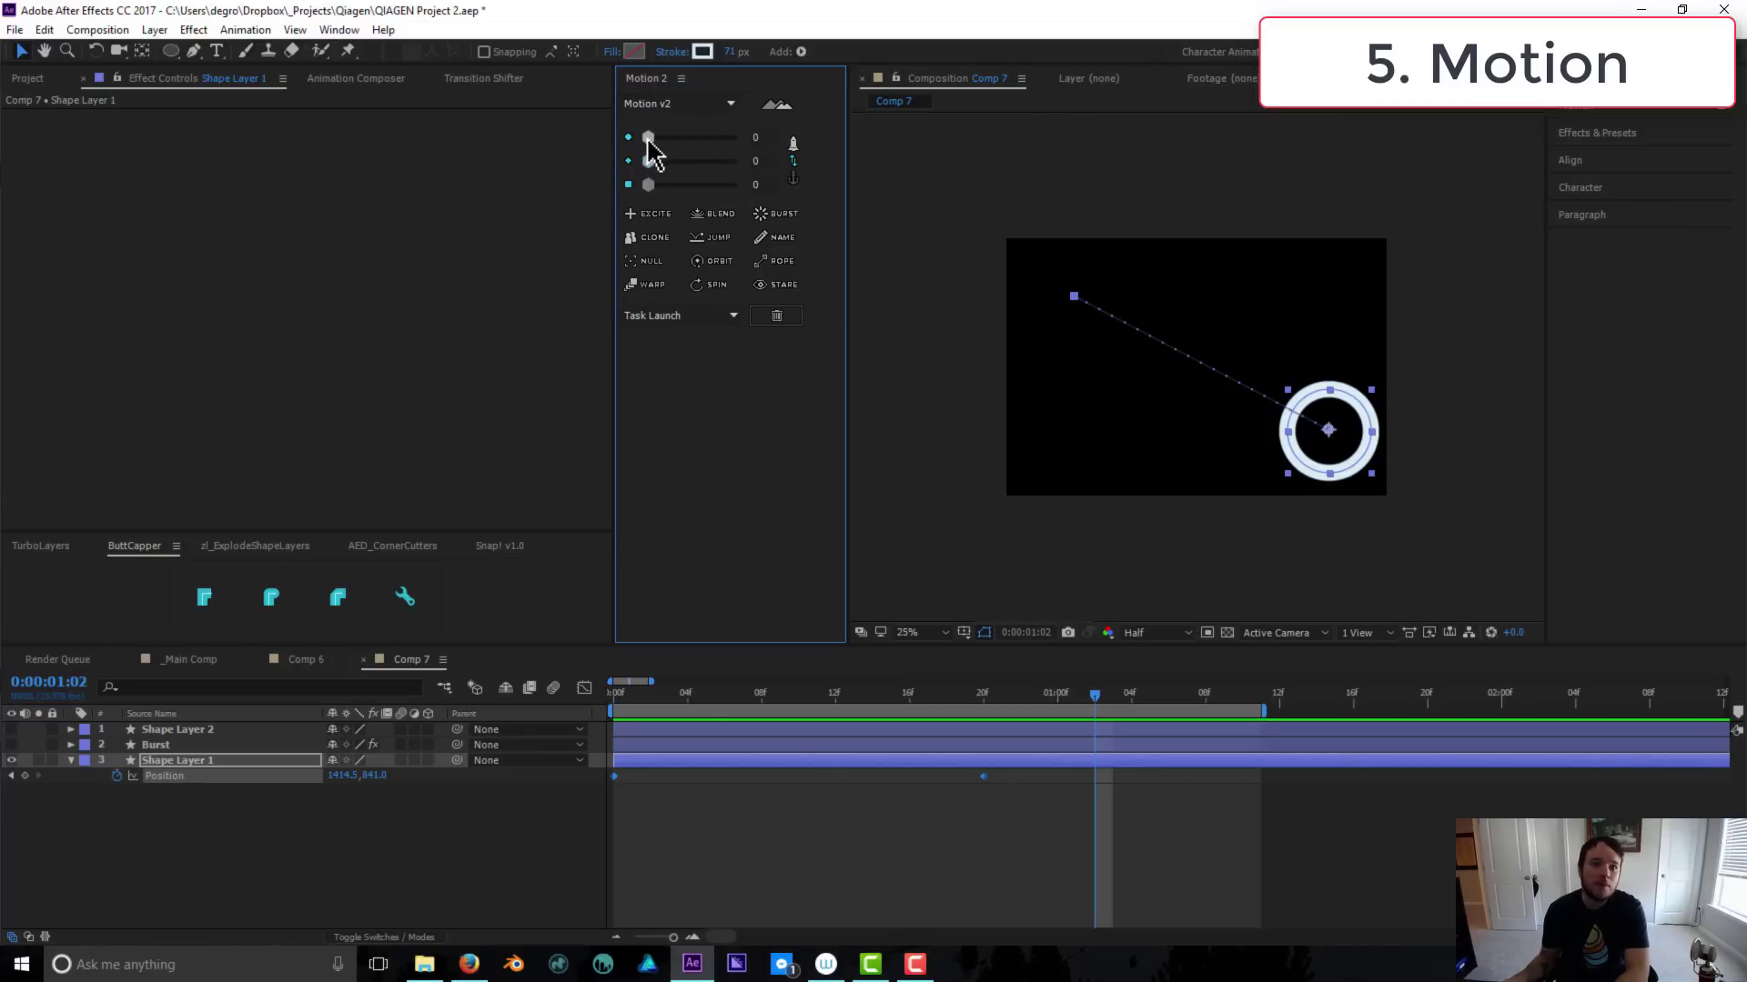
{"action": "left_click_drag", "start_coordinate": [648, 138], "coordinate": [482, 157]}
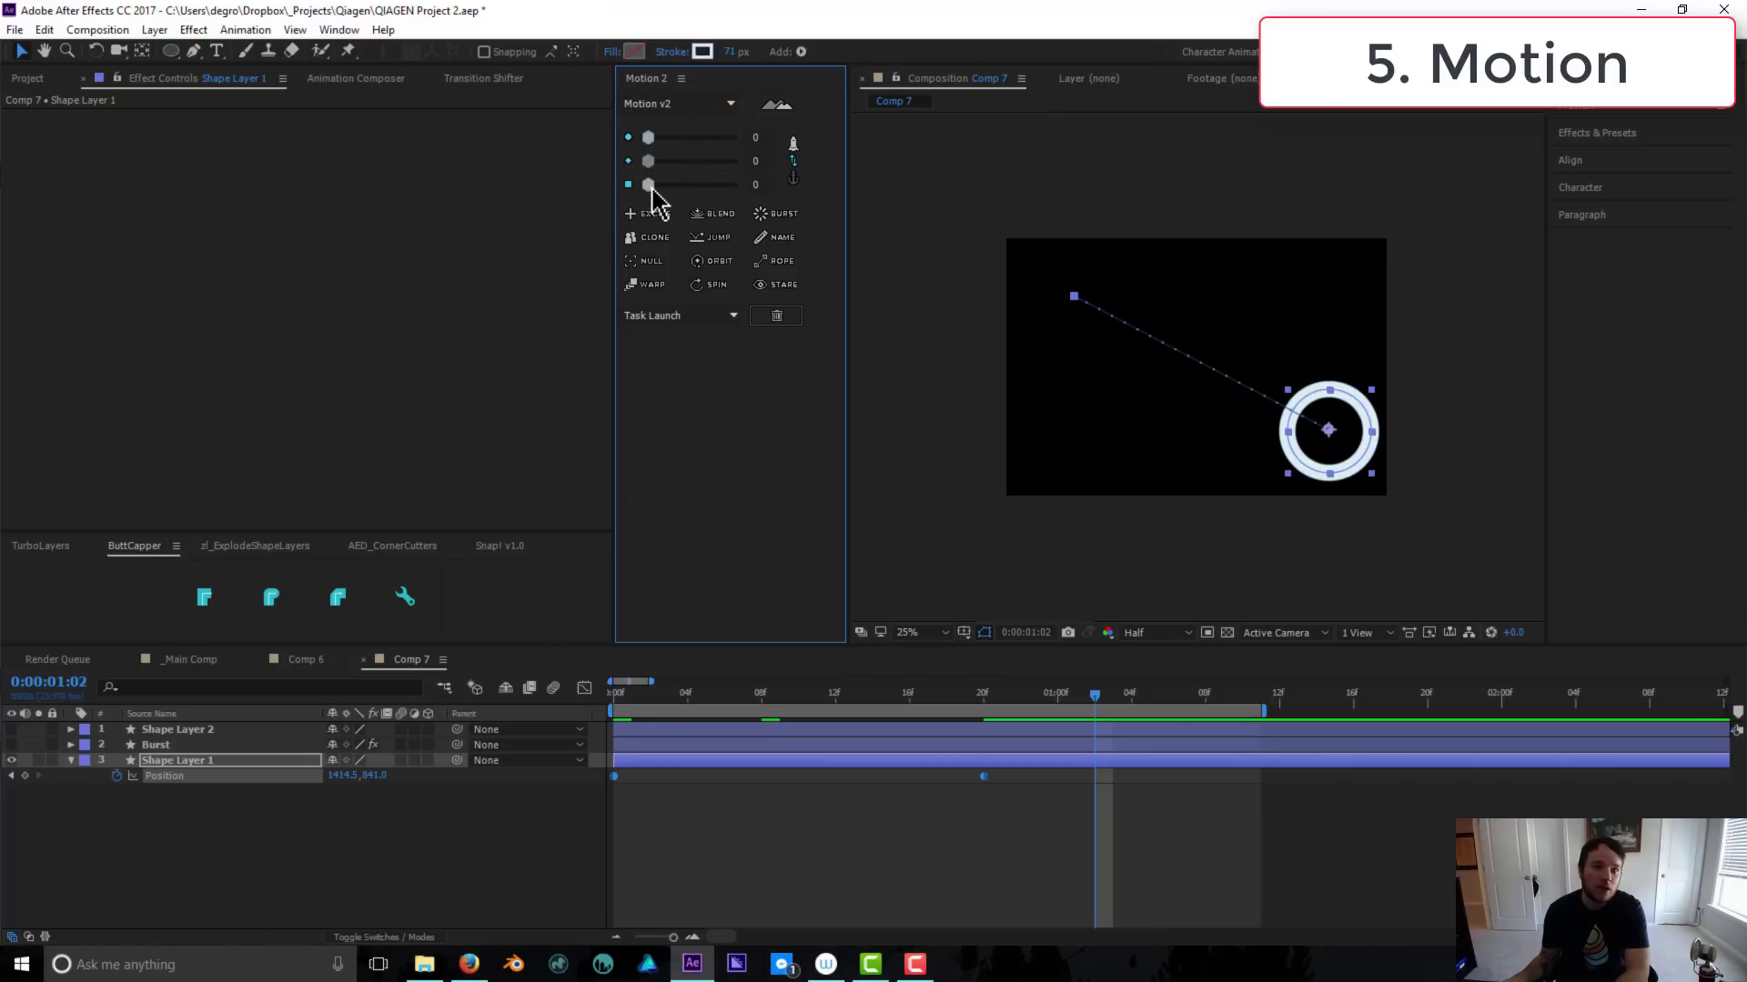
{"action": "left_click_drag", "start_coordinate": [650, 185], "coordinate": [506, 203]}
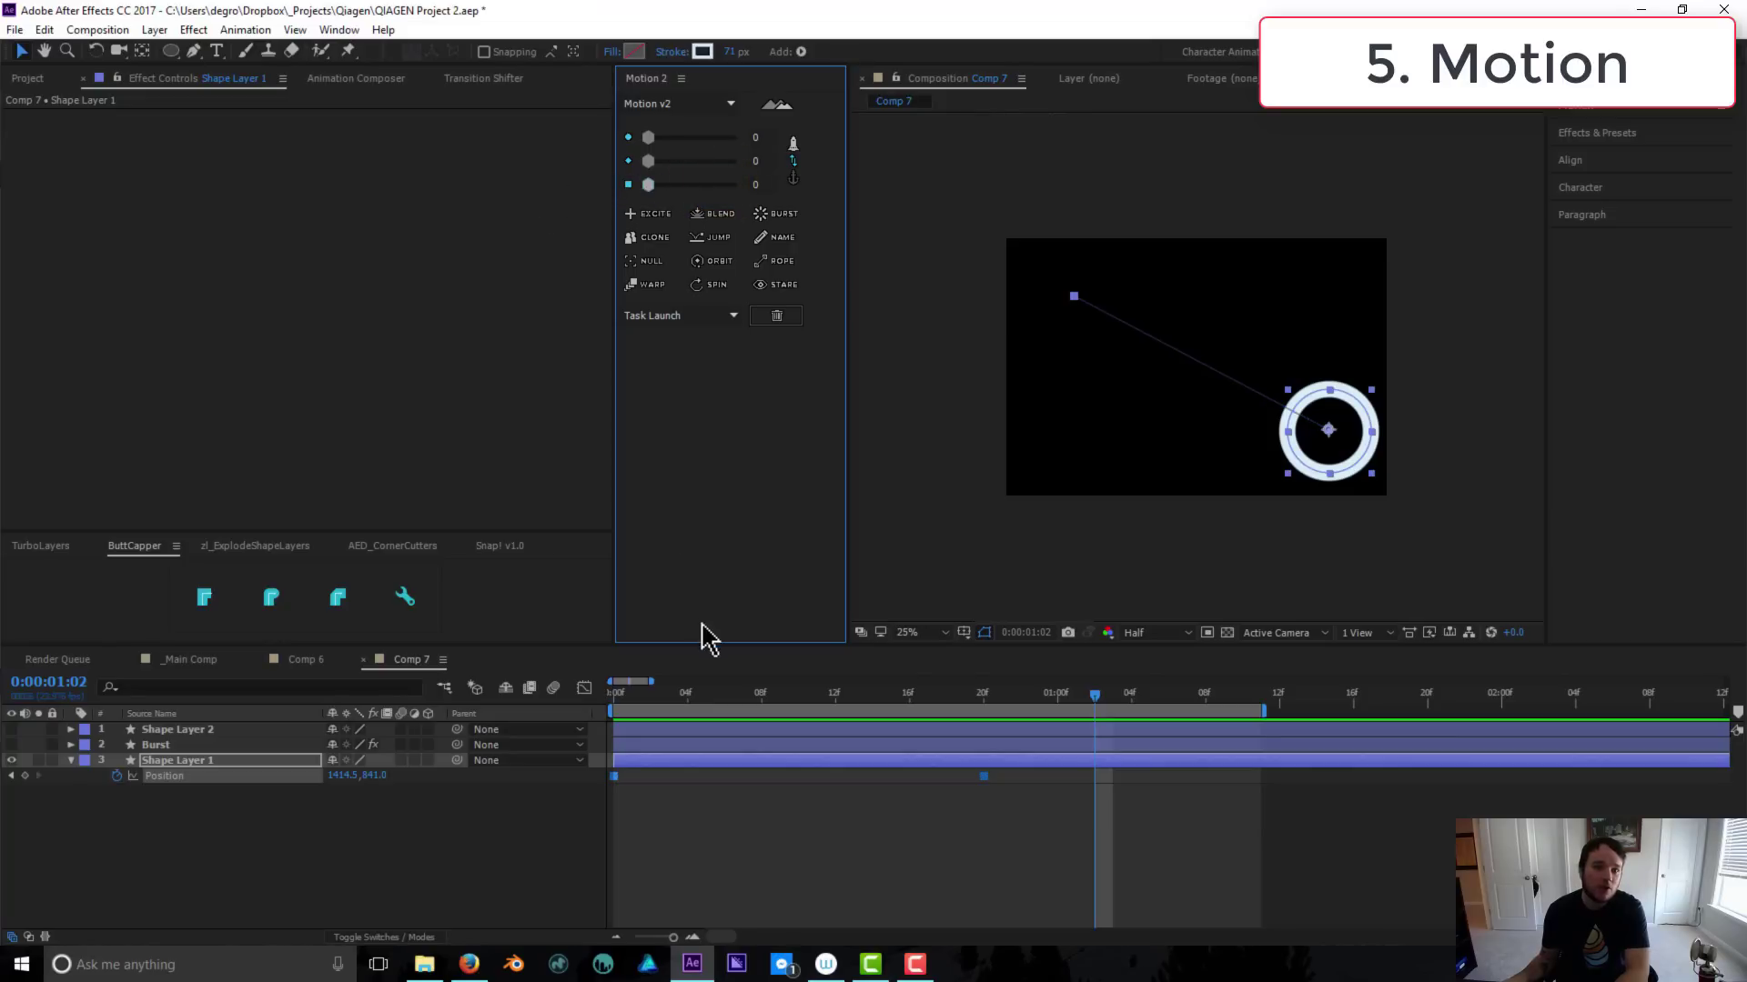
Select only the second Position keyframe of Shape Layer 1 and set its in-and-out ease to 0 in Motion 2
{"action": "left_click_drag", "start_coordinate": [689, 905], "coordinate": [585, 766]}
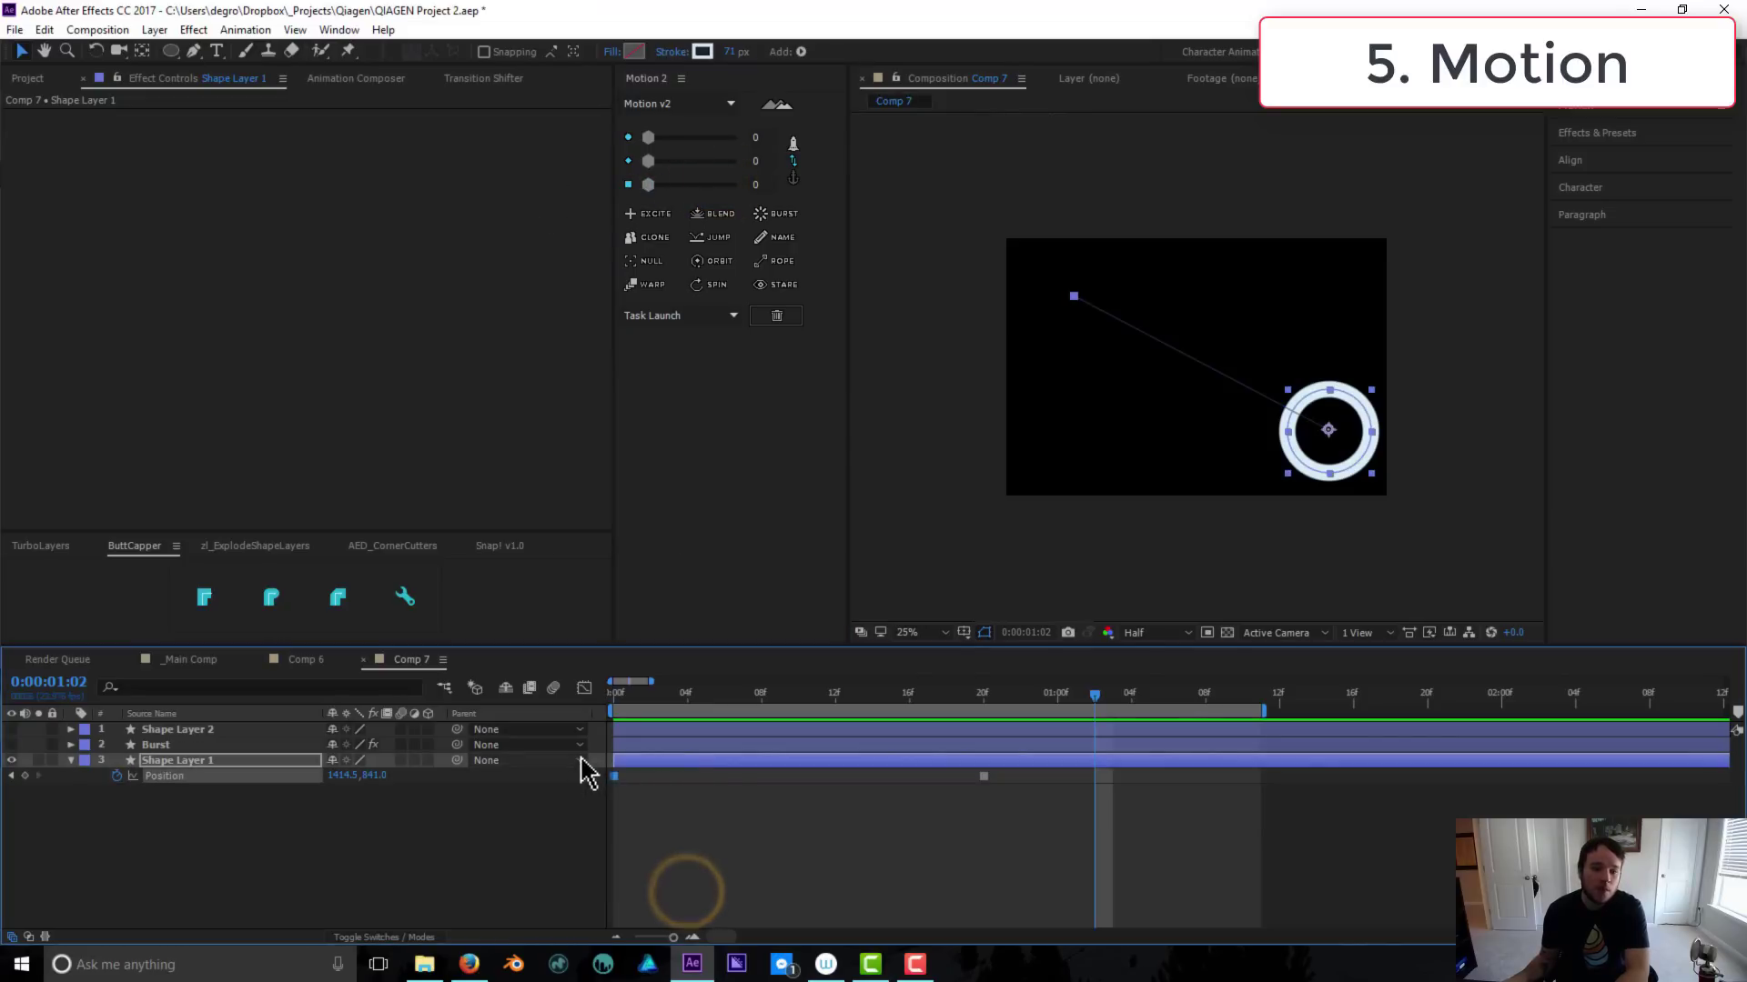
{"action": "left_click_drag", "start_coordinate": [996, 850], "coordinate": [476, 733]}
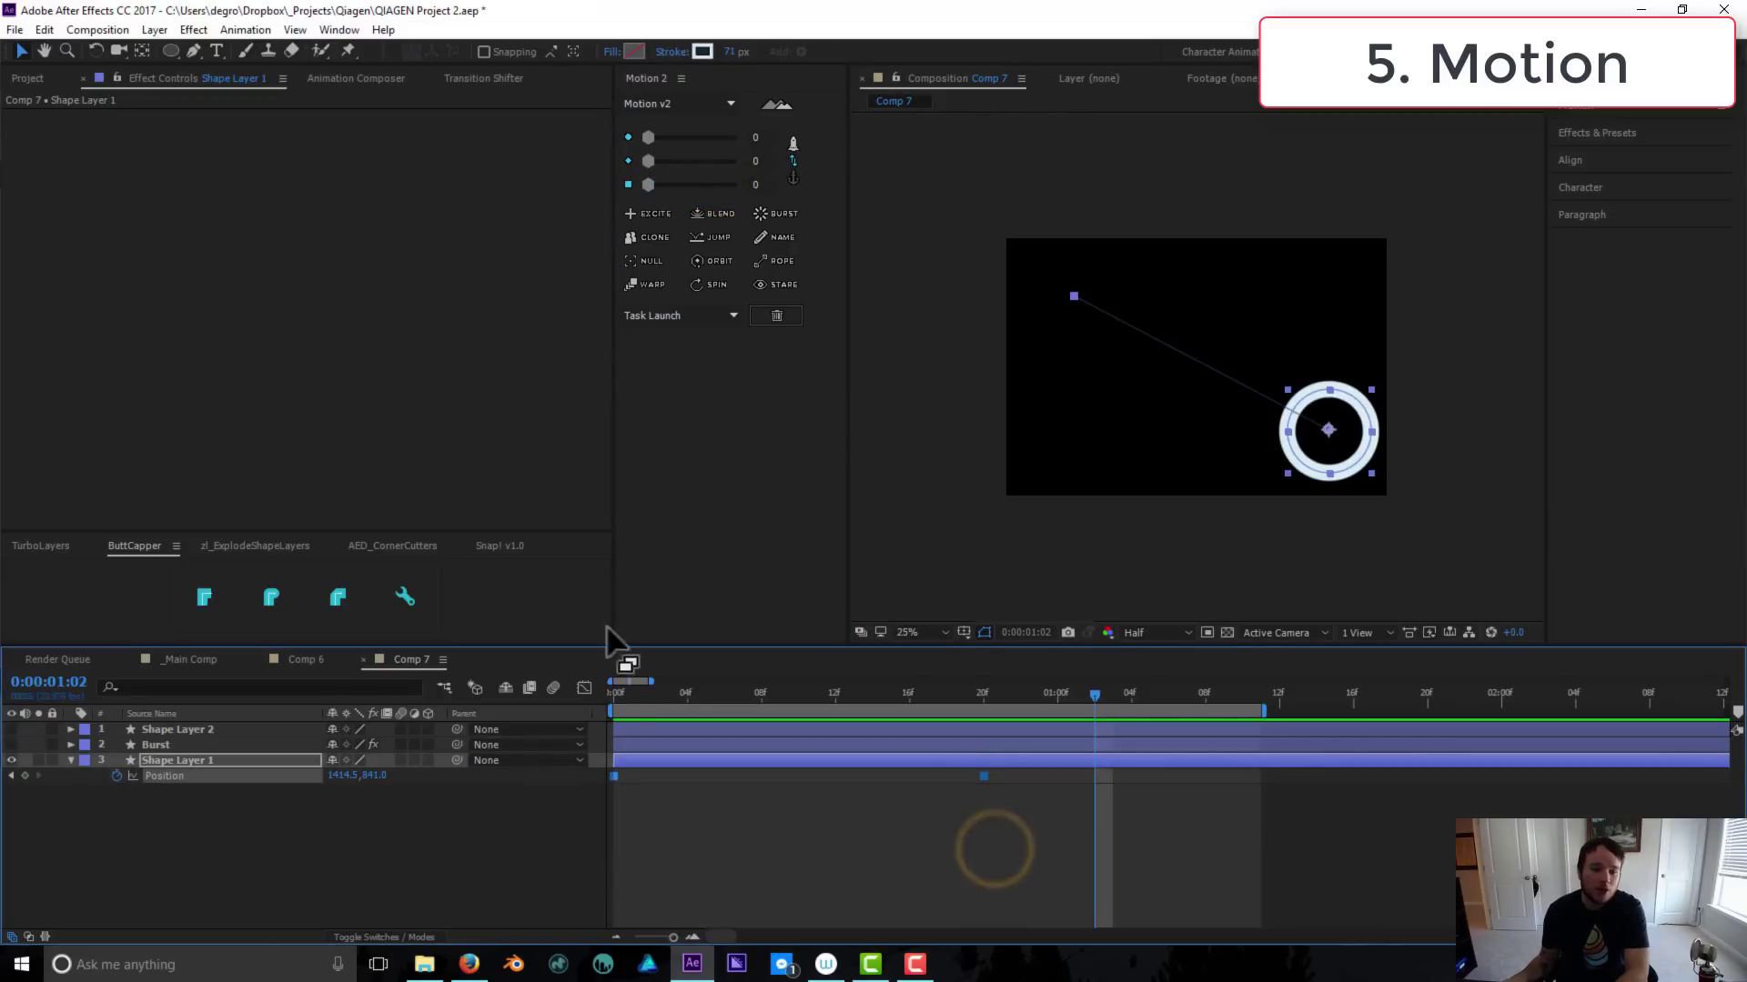
{"action": "left_click_drag", "start_coordinate": [694, 872], "coordinate": [608, 770]}
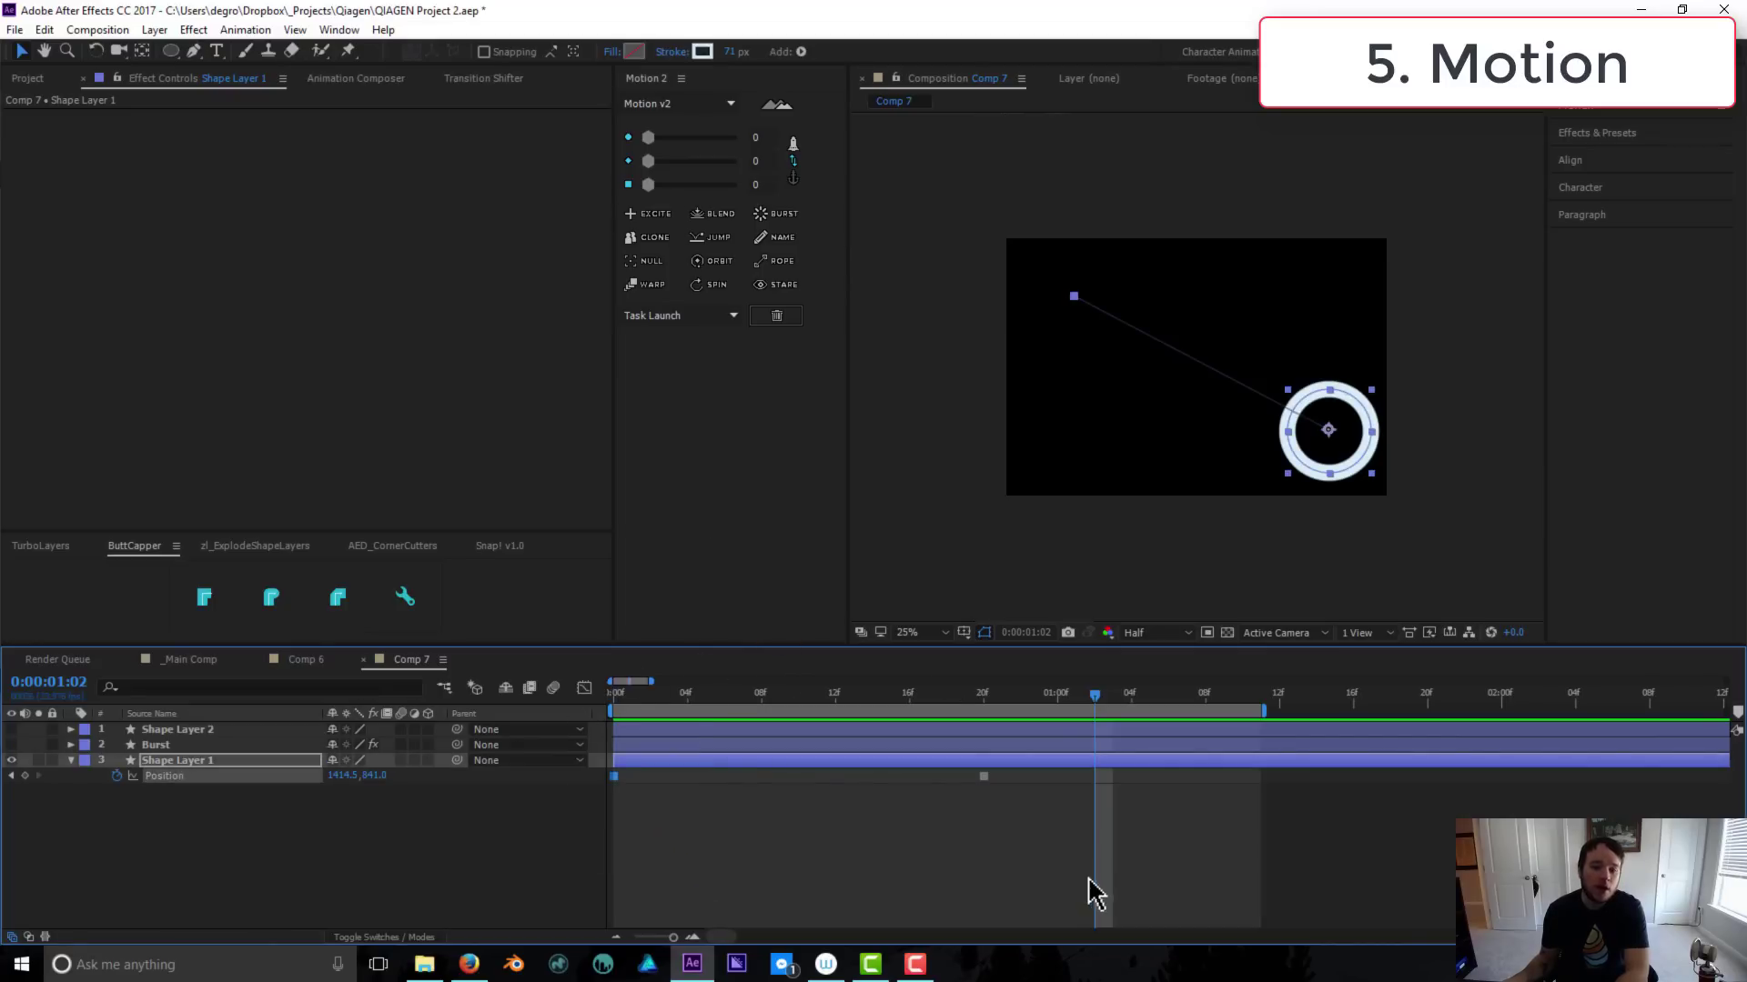
{"action": "left_click_drag", "start_coordinate": [1060, 871], "coordinate": [971, 773]}
{"action": "left_click", "coordinate": [648, 161]}
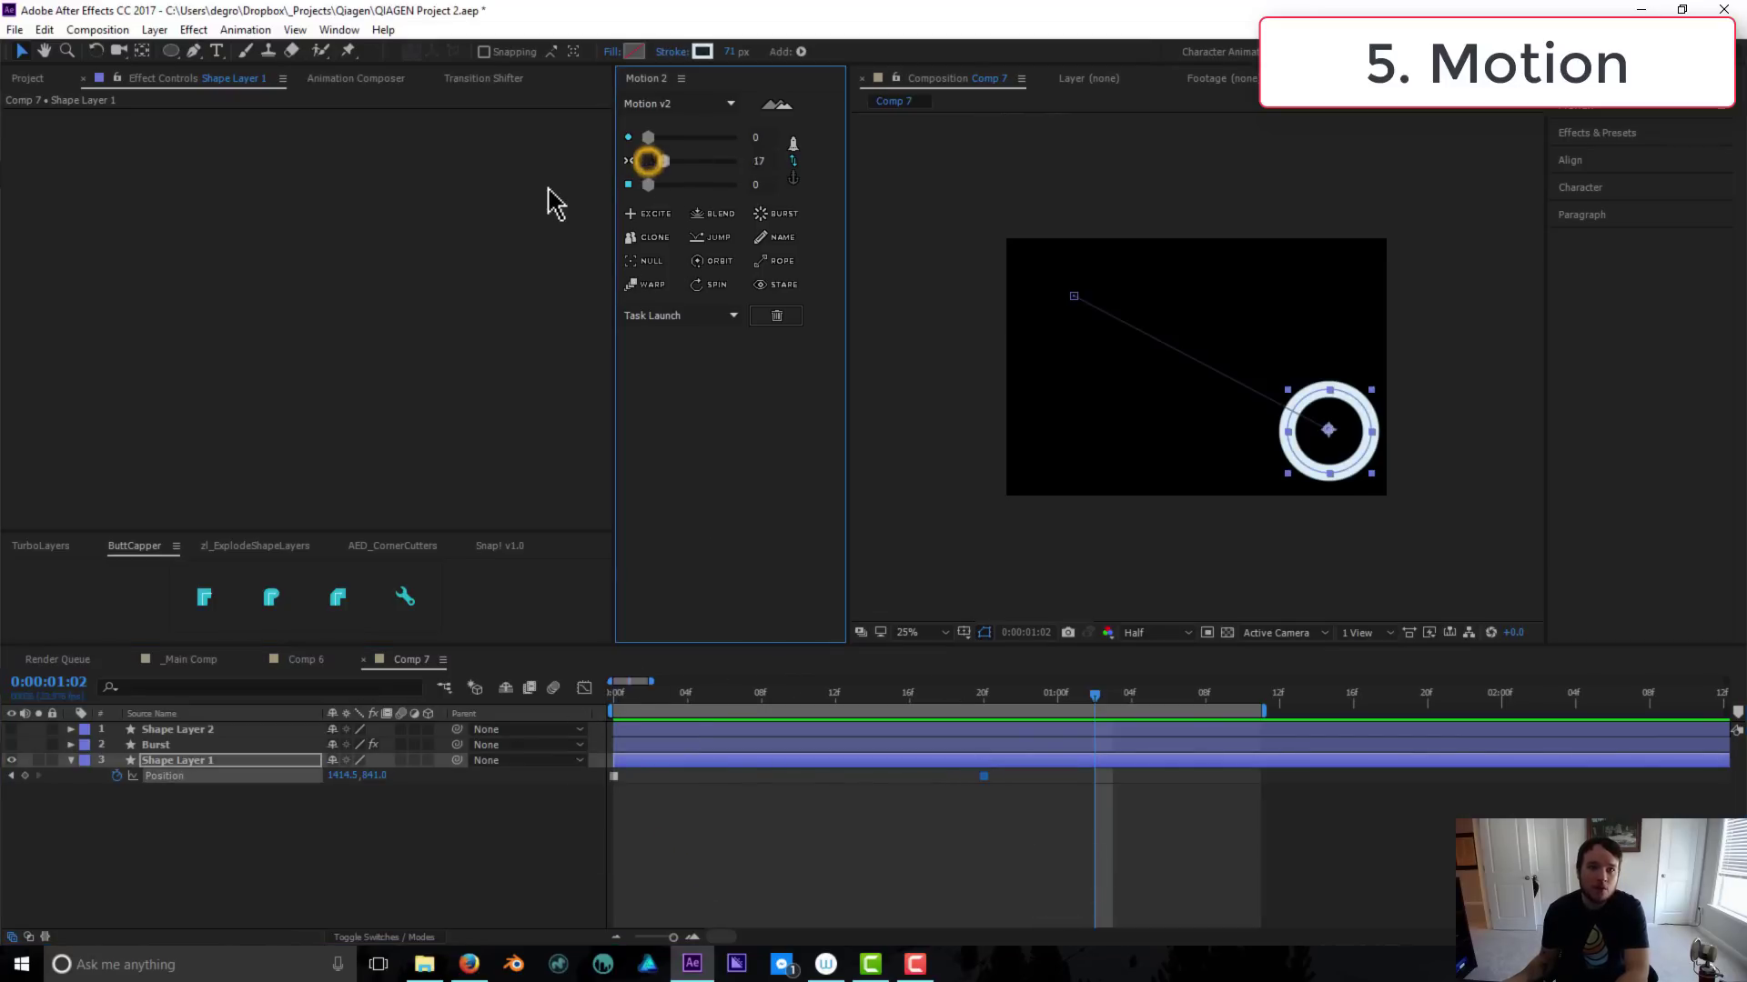
Set the first Position keyframe's ease to 72 with Motion 2's first slider and preview the movement
{"action": "left_click", "coordinate": [788, 830]}
{"action": "left_click_drag", "start_coordinate": [780, 827], "coordinate": [605, 728]}
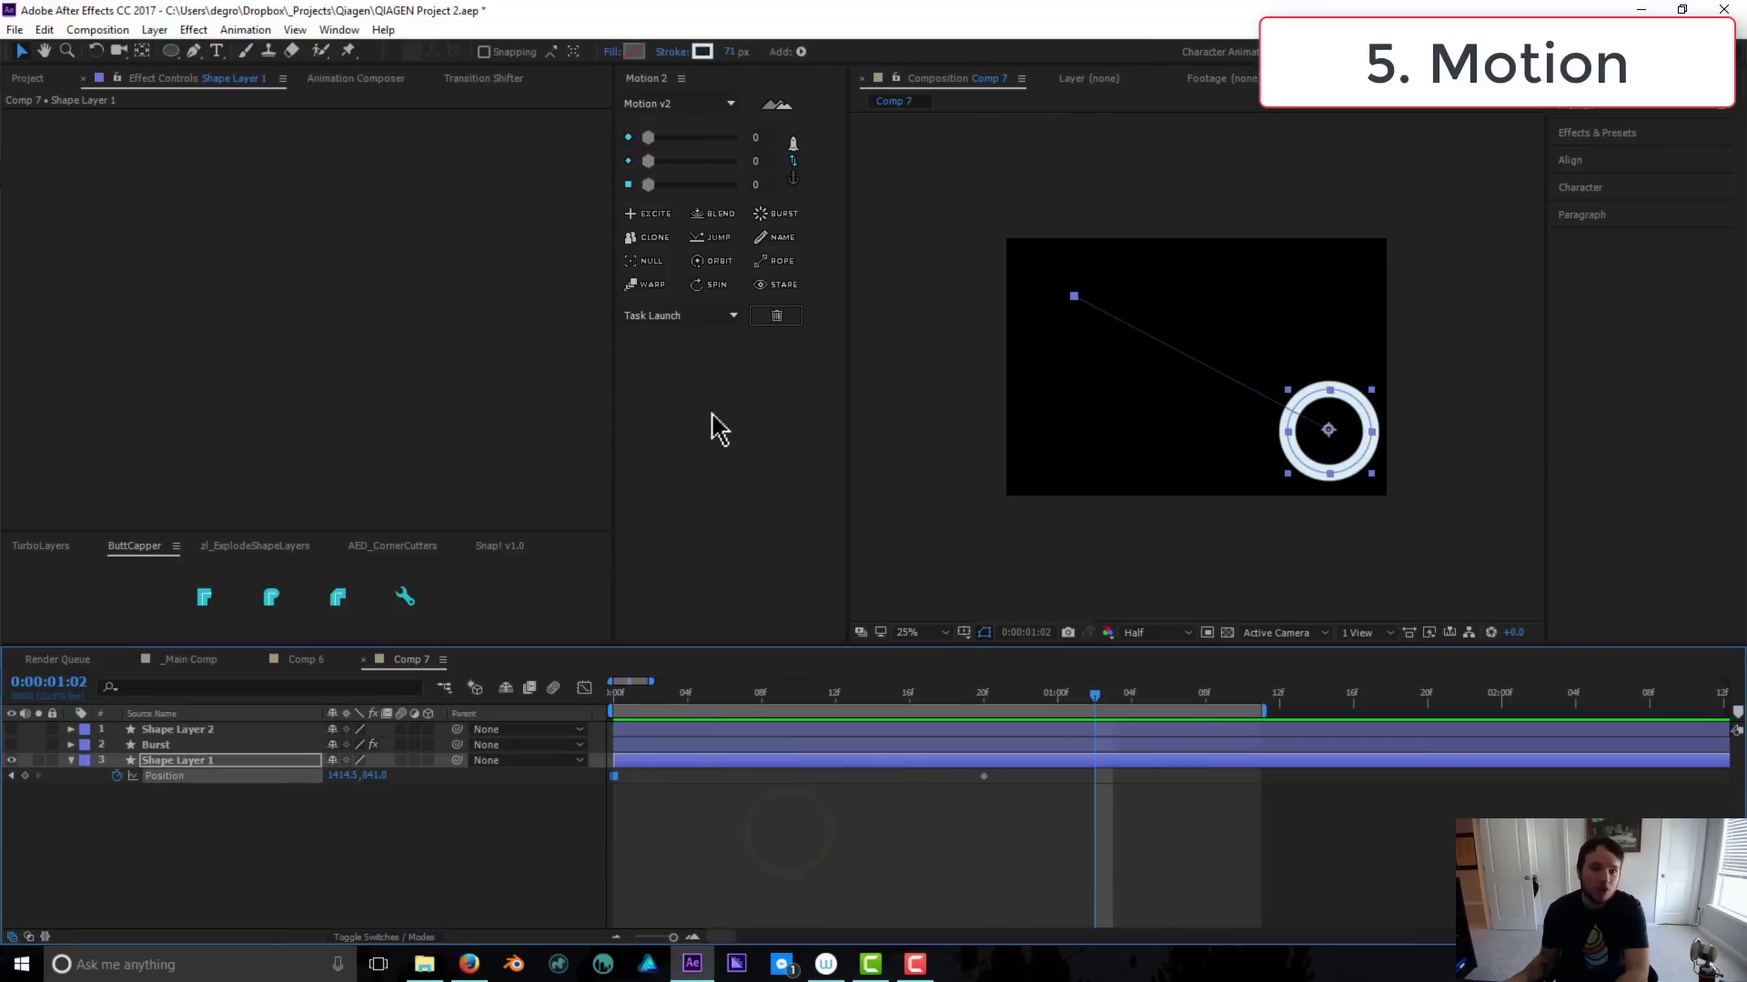
{"action": "left_click_drag", "start_coordinate": [652, 138], "coordinate": [715, 139]}
{"action": "key", "text": "space"}
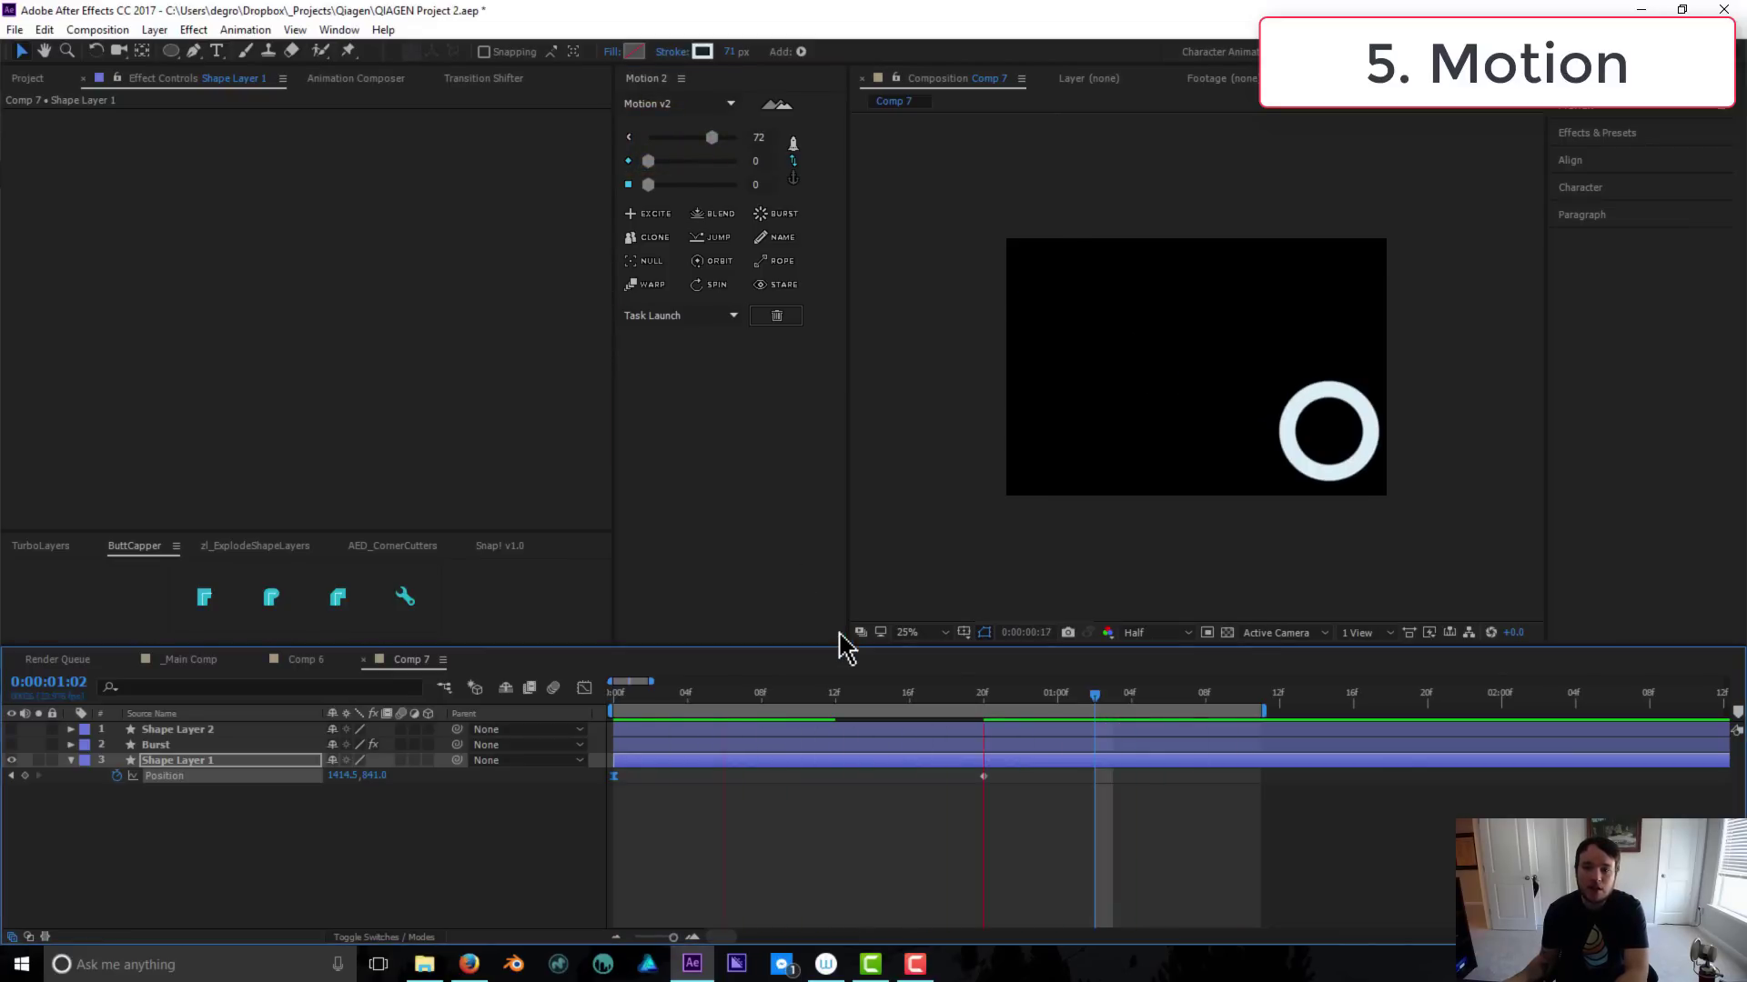
{"action": "key", "text": "space"}
{"action": "key", "text": "space"}
{"action": "left_click", "coordinate": [713, 919]}
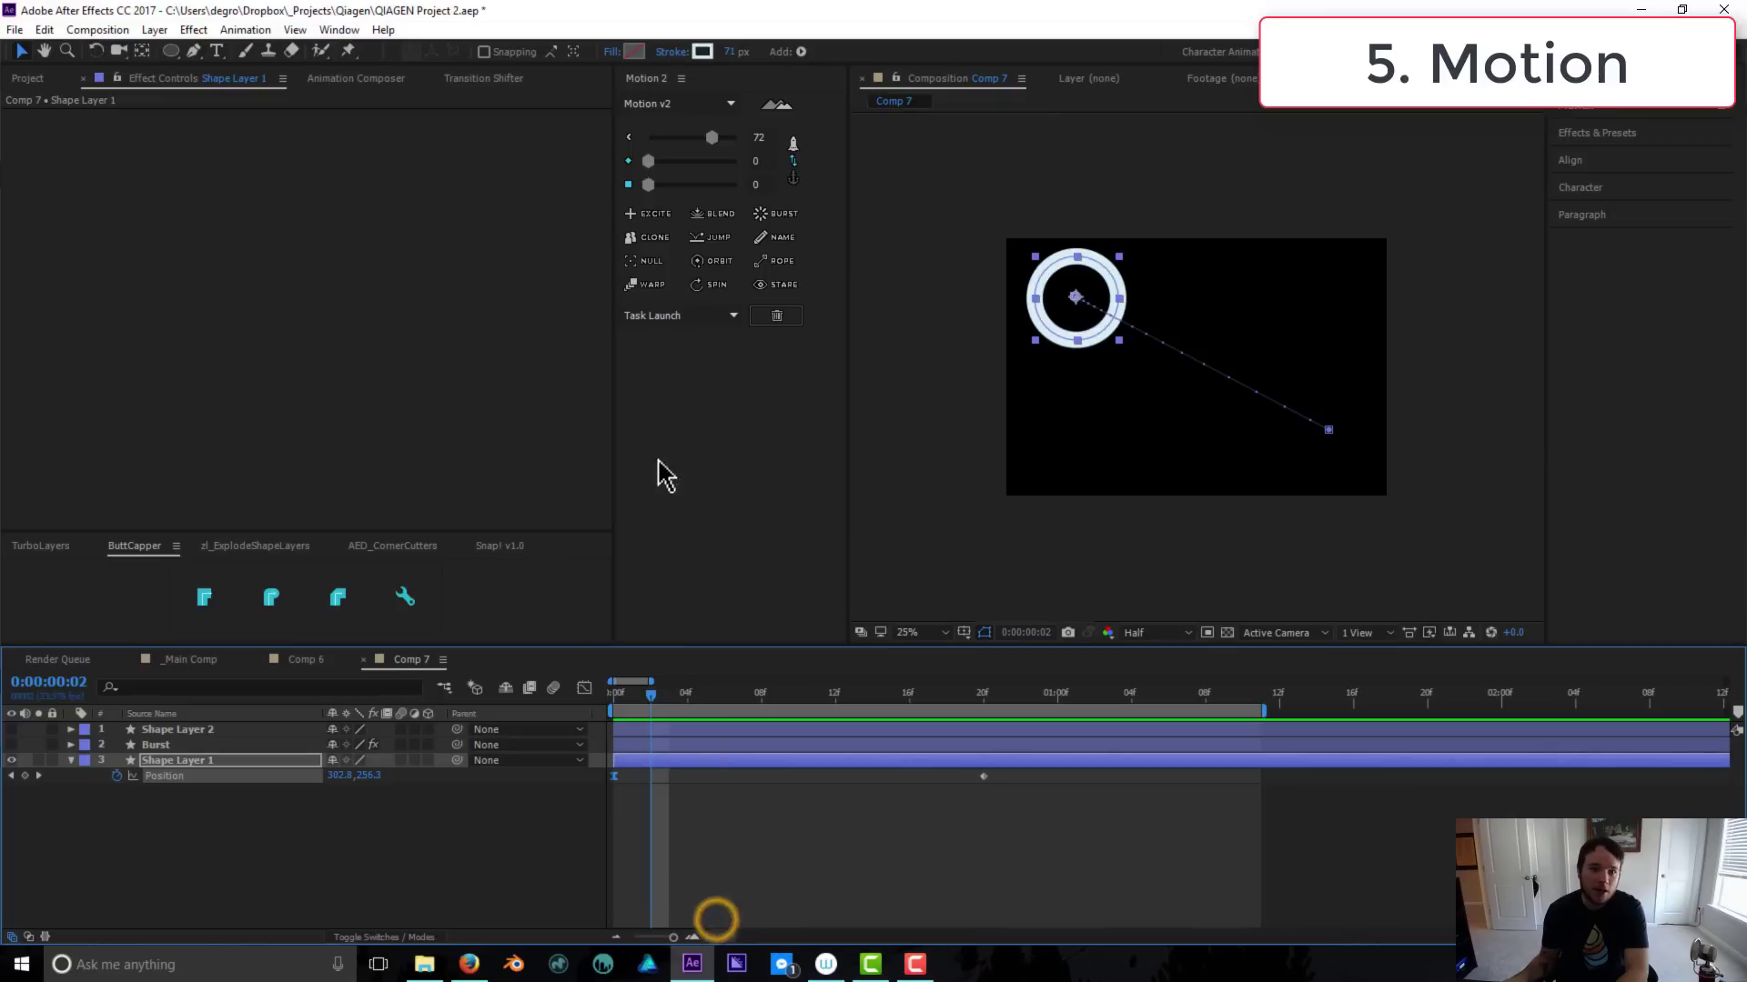
Return the first Position keyframe to 0 ease, set the second keyframe's third-slider ease to 71, and preview the animation
{"action": "left_click_drag", "start_coordinate": [647, 167], "coordinate": [566, 176]}
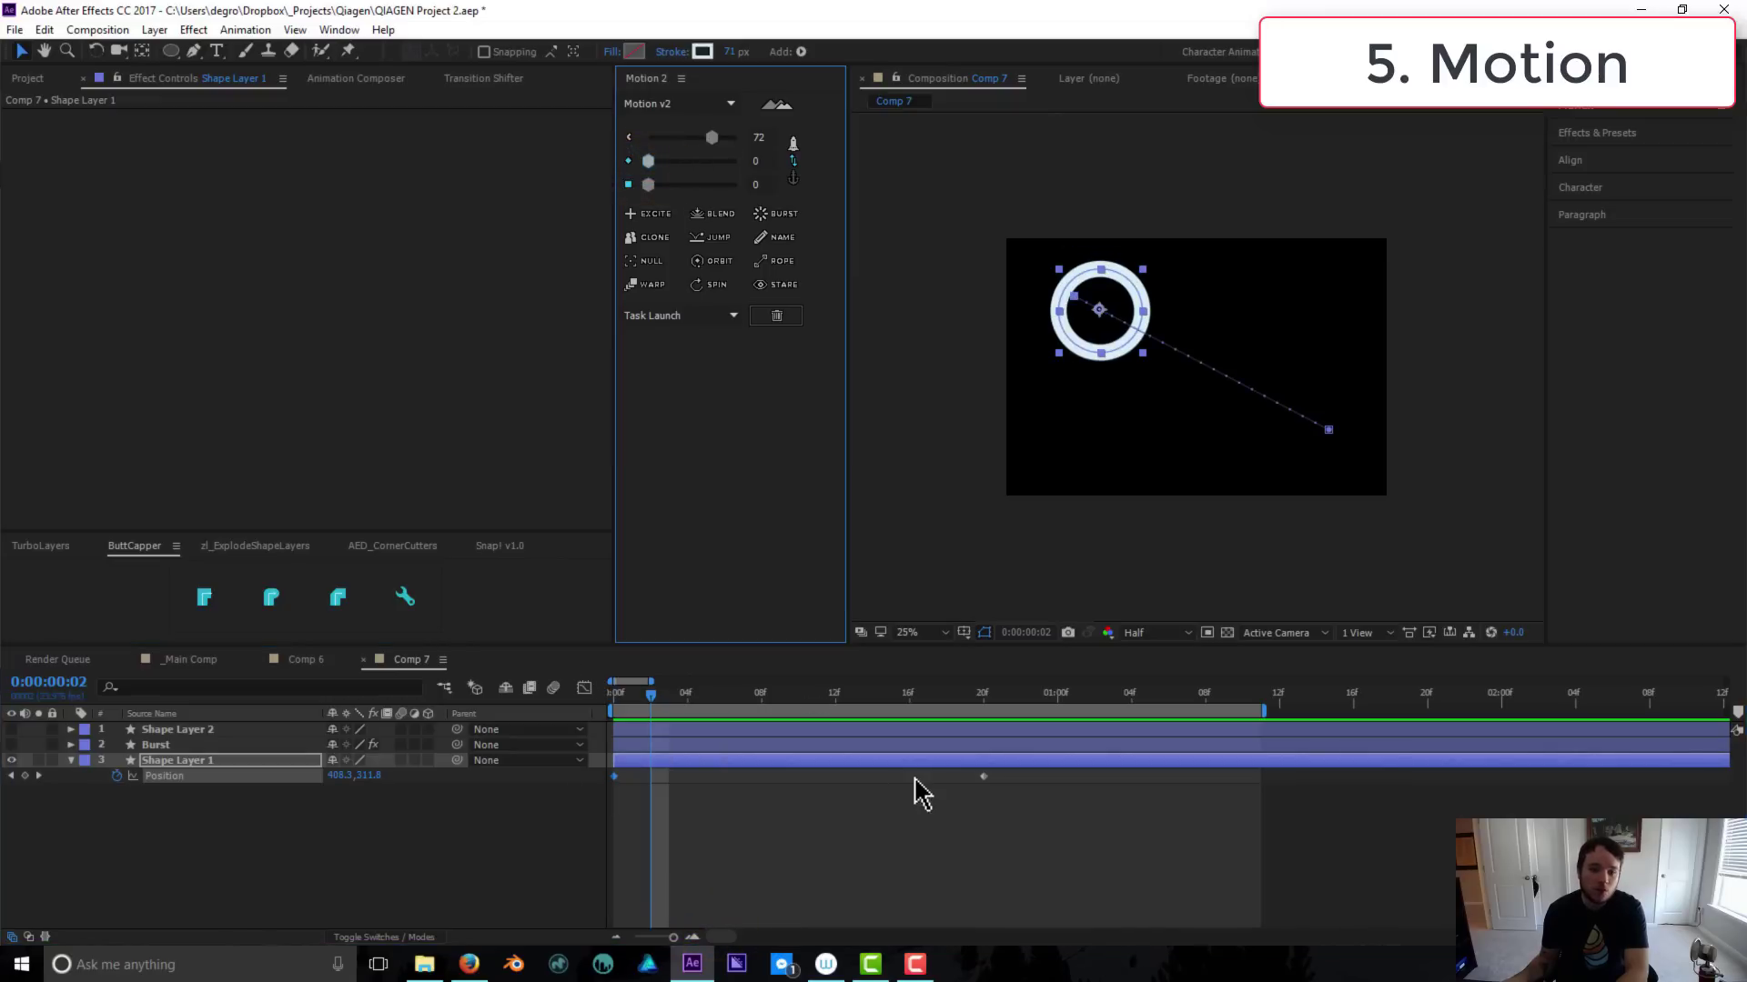
{"action": "left_click", "coordinate": [1037, 861]}
{"action": "left_click", "coordinate": [982, 775]}
{"action": "left_click_drag", "start_coordinate": [649, 184], "coordinate": [710, 186]}
{"action": "key", "text": "space"}
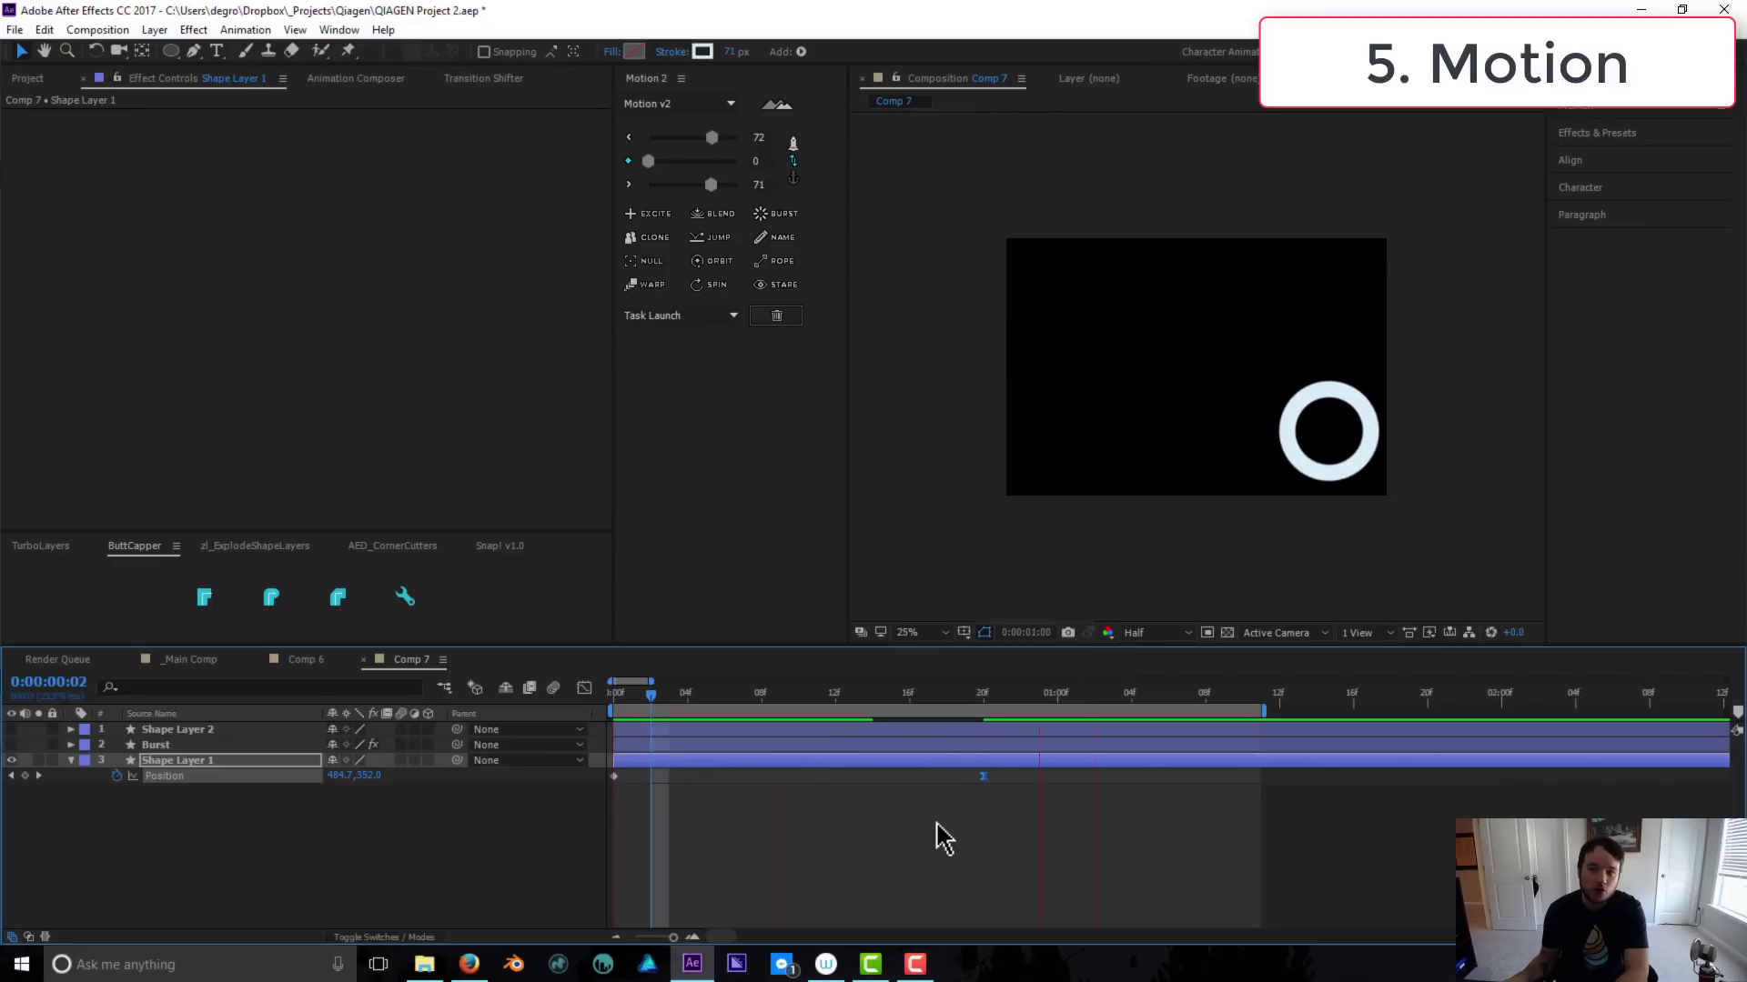
{"action": "key", "text": "space"}
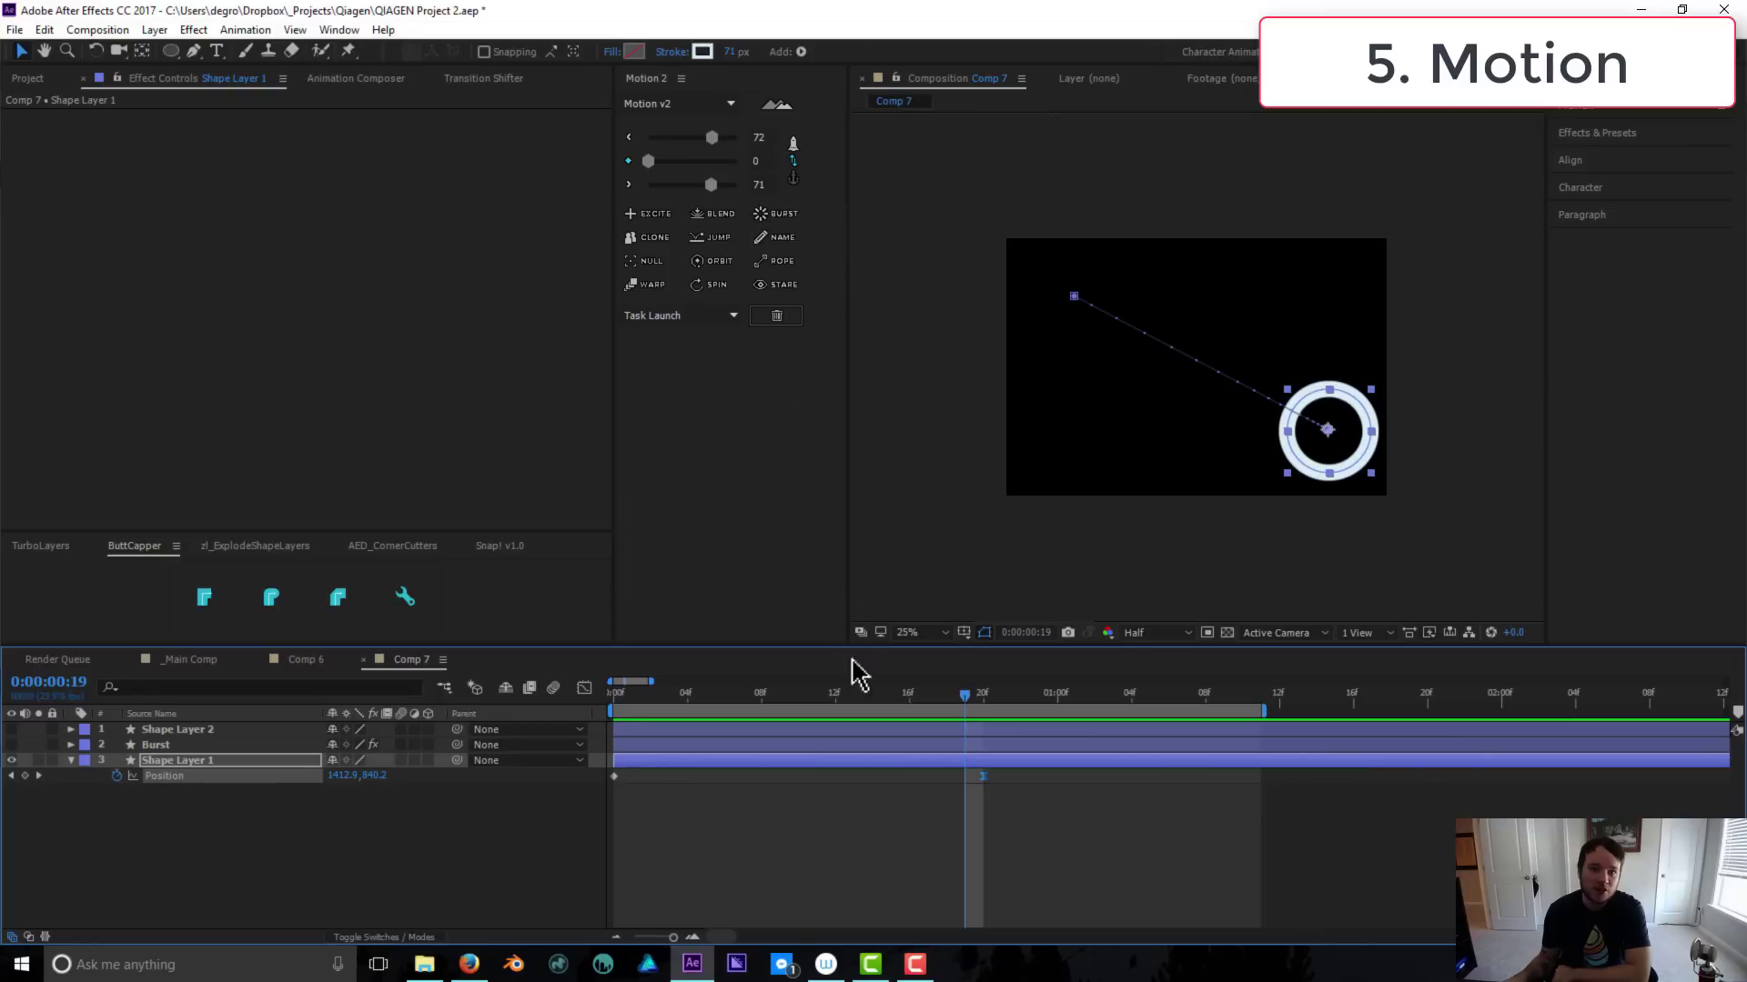
Add a Motion 2 Burst with nothing selected, turn off its fill, and set its Distance from Center to 383
{"action": "left_click", "coordinate": [949, 828]}
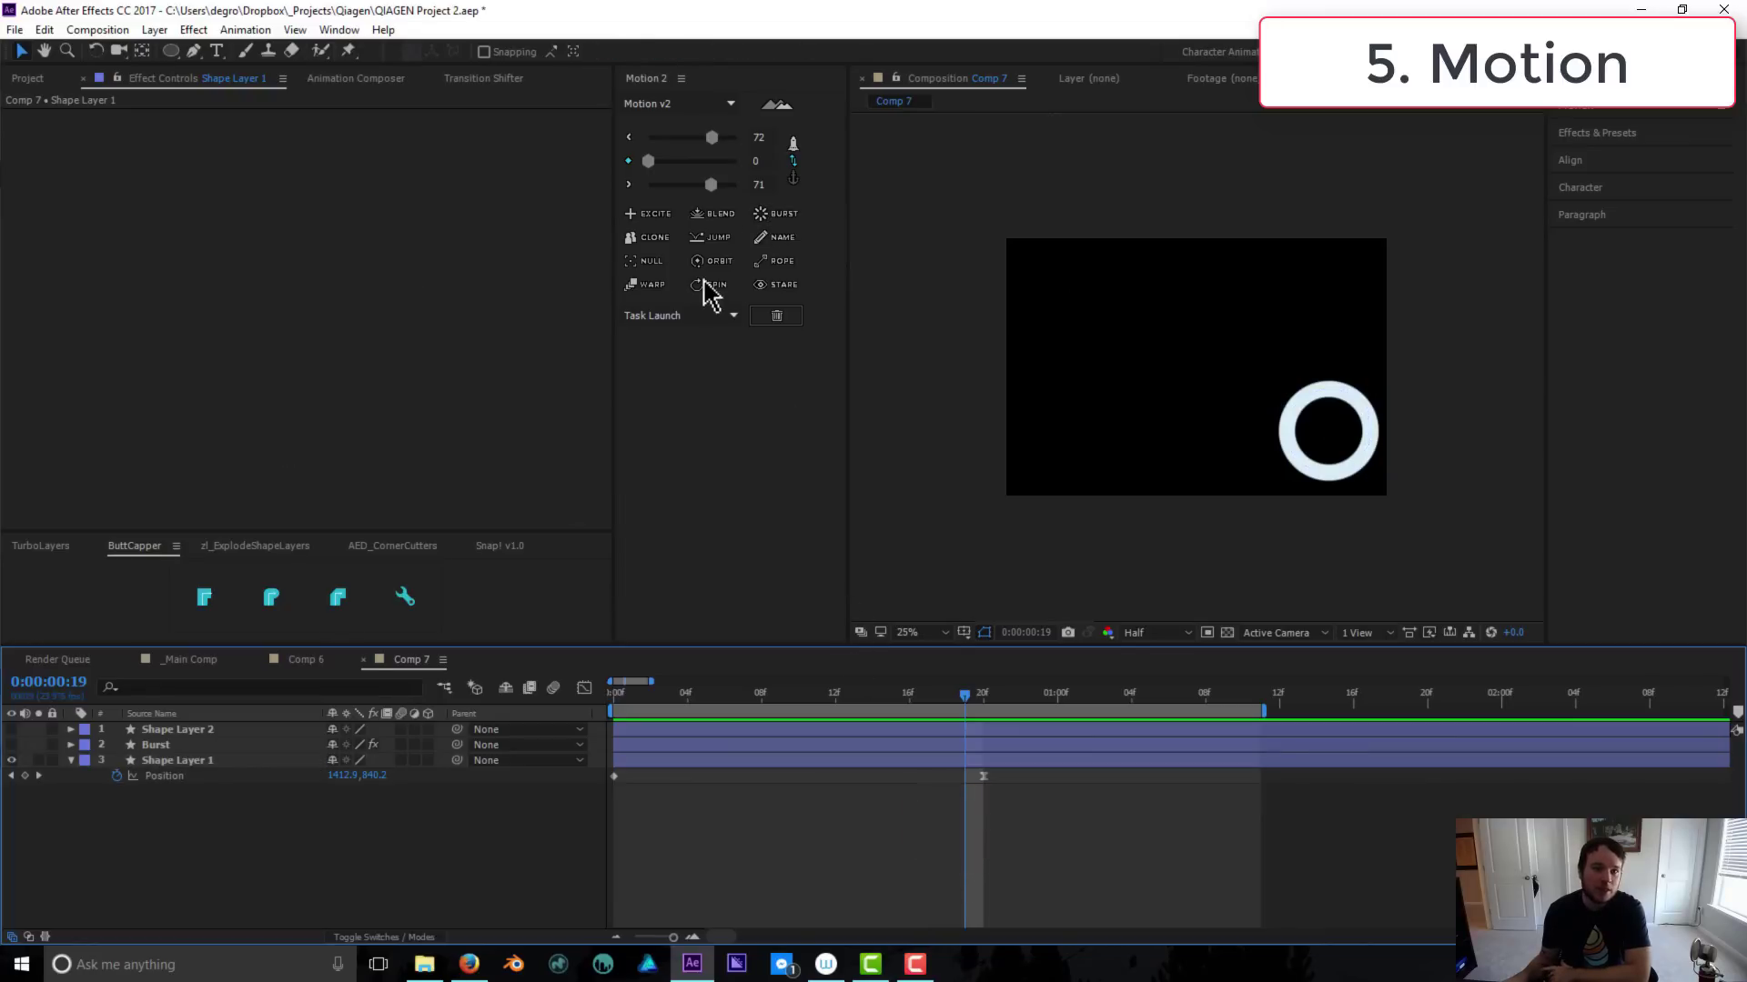
{"action": "left_click", "coordinate": [780, 217]}
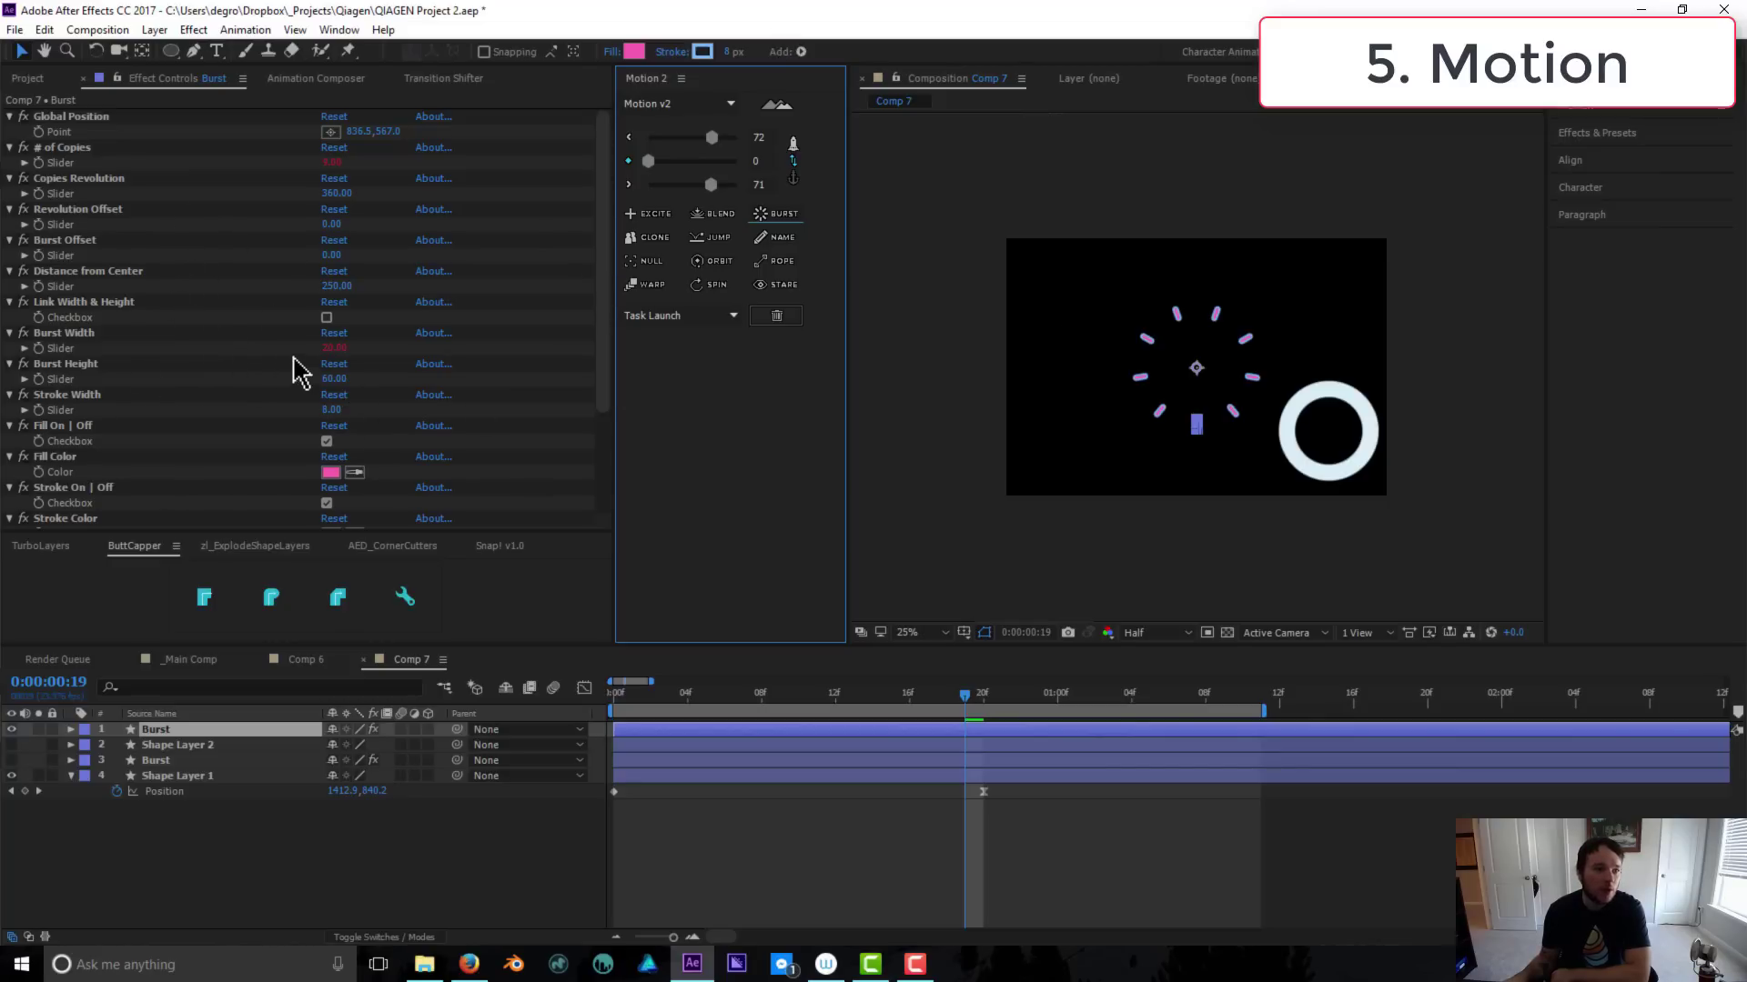
{"action": "left_click", "coordinate": [326, 441]}
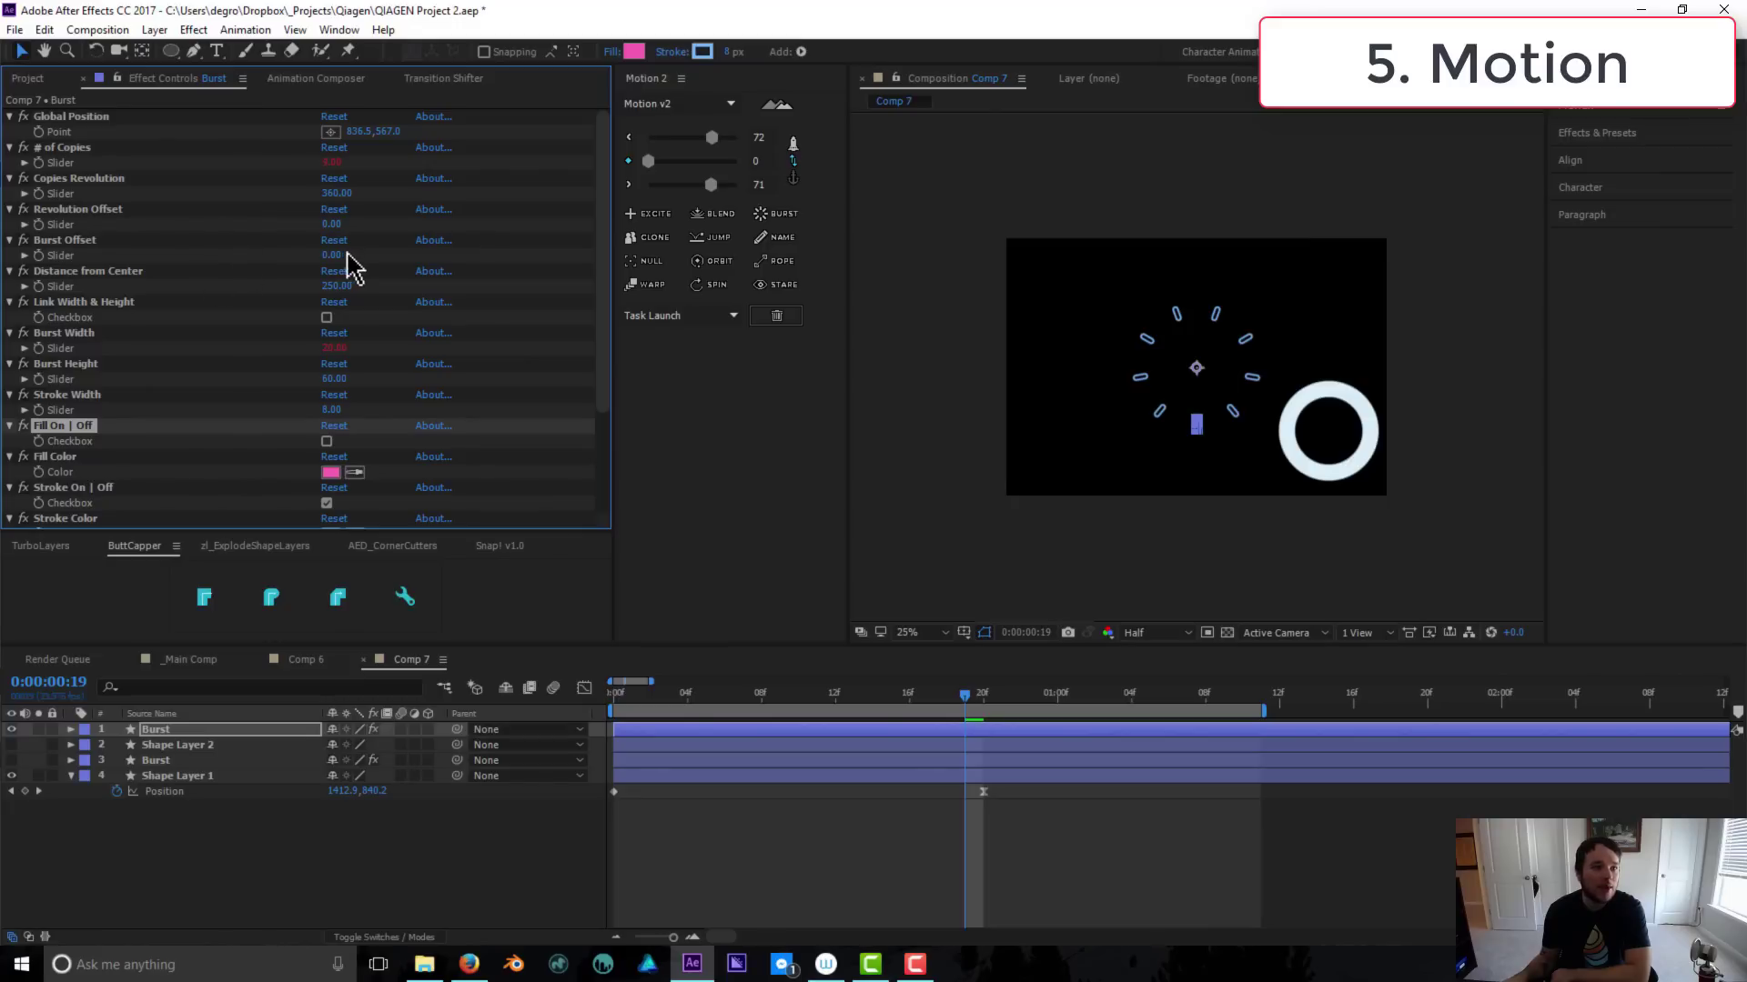
{"action": "mouse_move", "coordinate": [330, 255]}
{"action": "left_mouse_down"}
{"action": "mouse_move", "coordinate": [344, 284]}
{"action": "mouse_move", "coordinate": [346, 261]}
{"action": "mouse_move", "coordinate": [336, 282]}
{"action": "mouse_move", "coordinate": [126, 360]}
{"action": "mouse_move", "coordinate": [402, 334]}
{"action": "mouse_move", "coordinate": [510, 348]}
{"action": "left_mouse_up"}
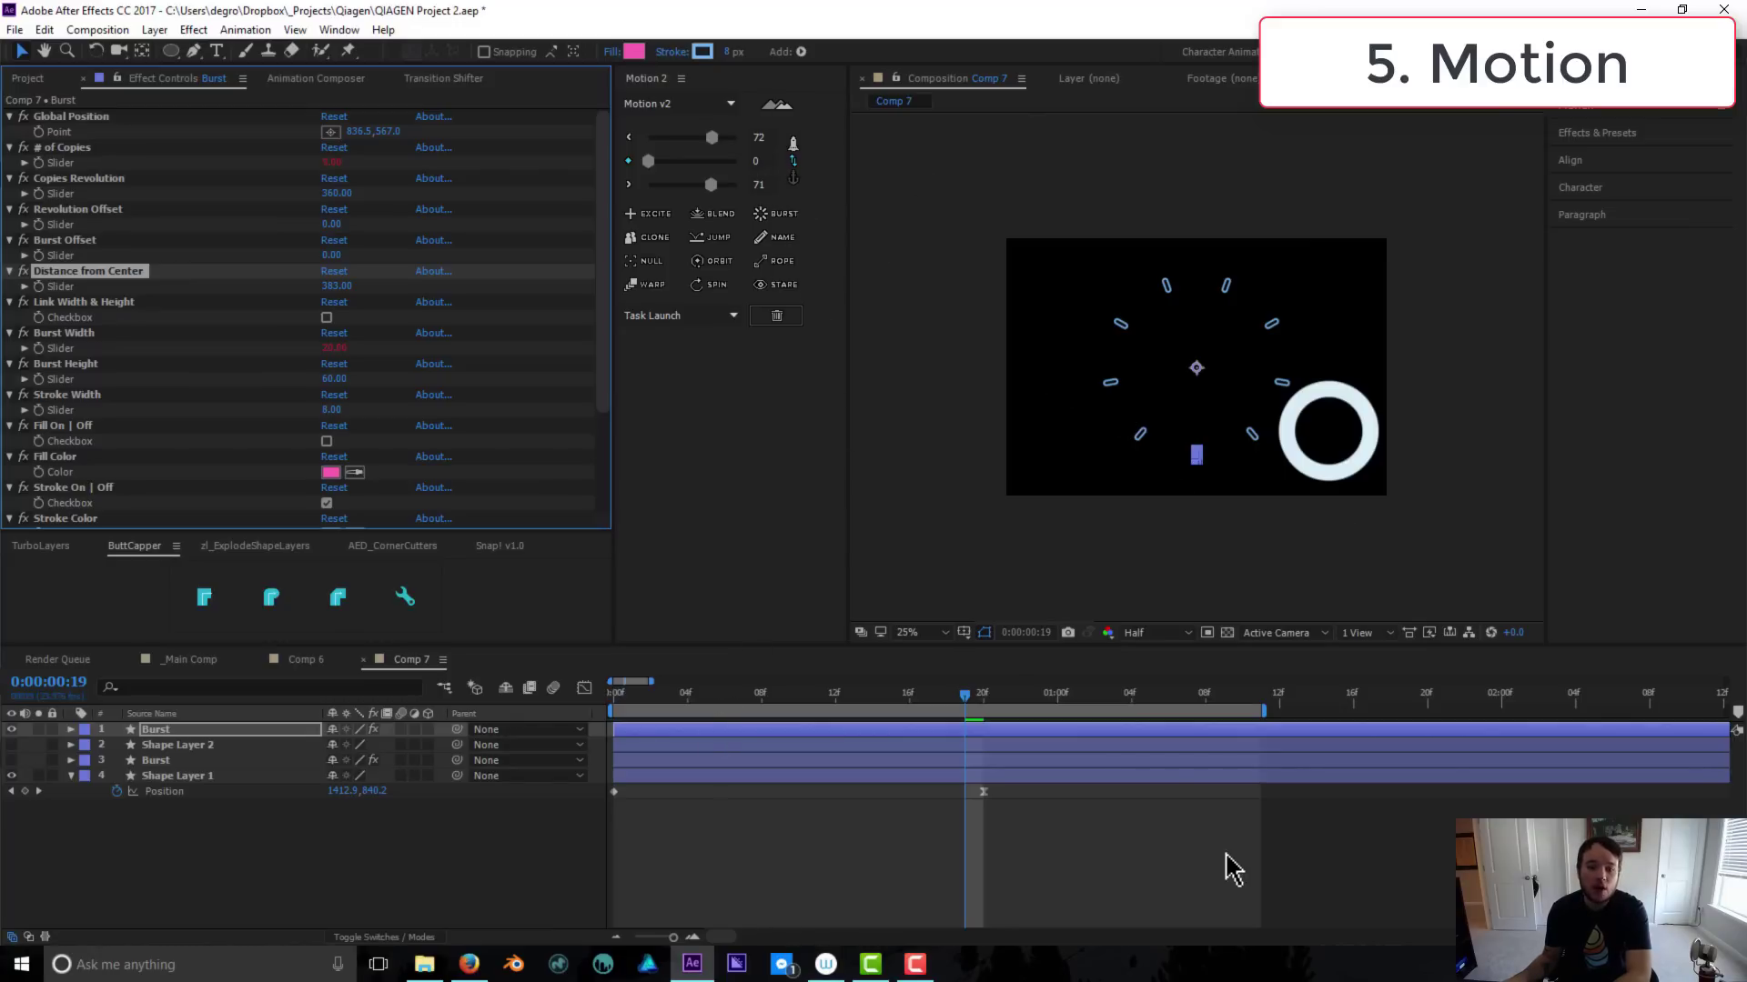
Hide all existing layers in Comp 7 and draw a circle on a new TurboLayers shape layer, up and left of the composition's centre
{"action": "left_click", "coordinate": [1144, 855]}
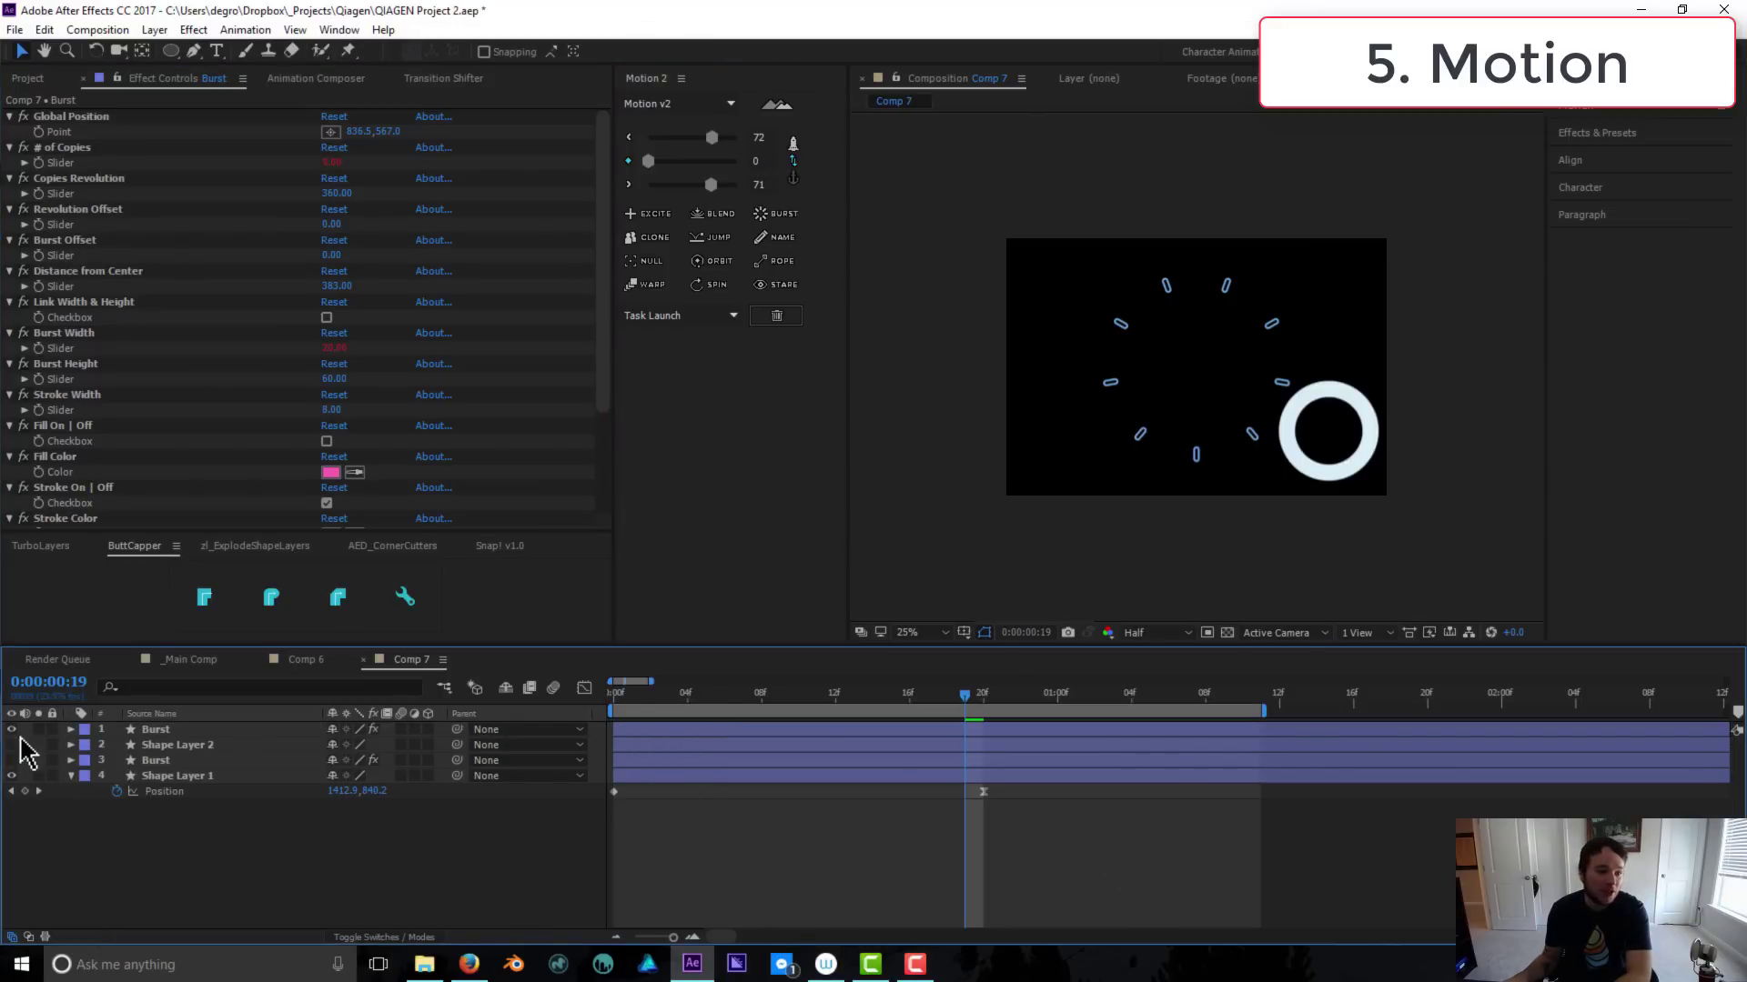
{"action": "left_click_drag", "start_coordinate": [13, 728], "coordinate": [13, 800]}
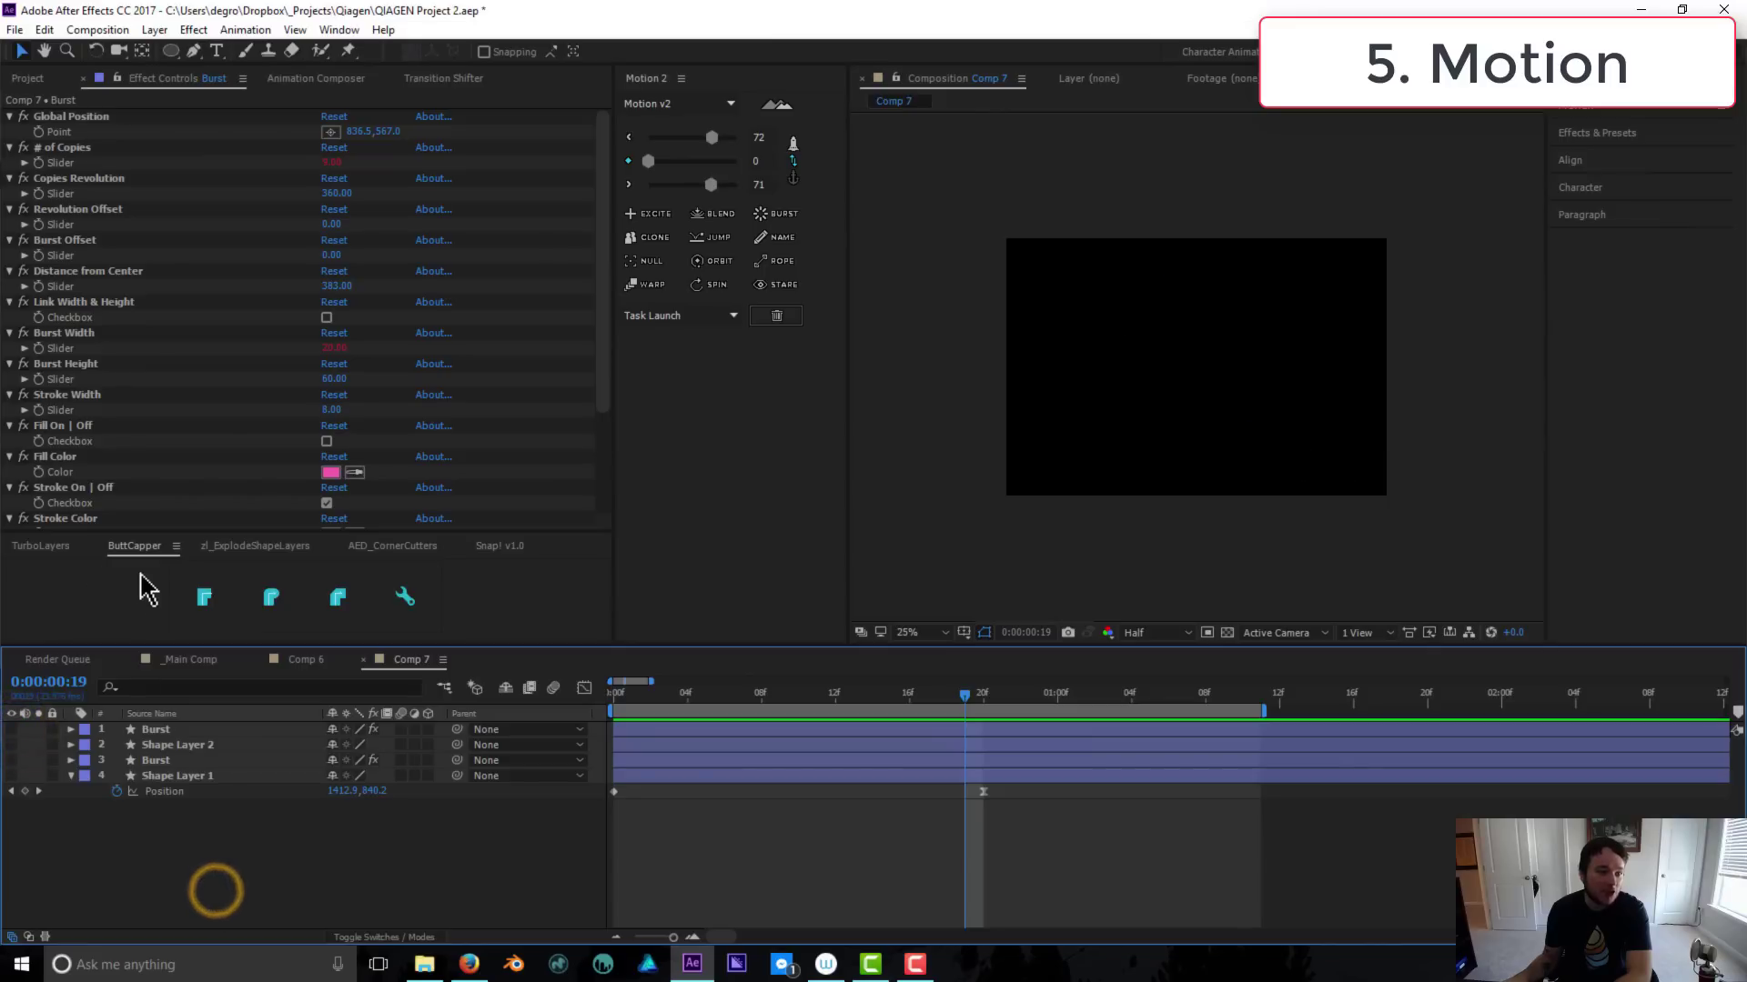
{"action": "left_click", "coordinate": [59, 547]}
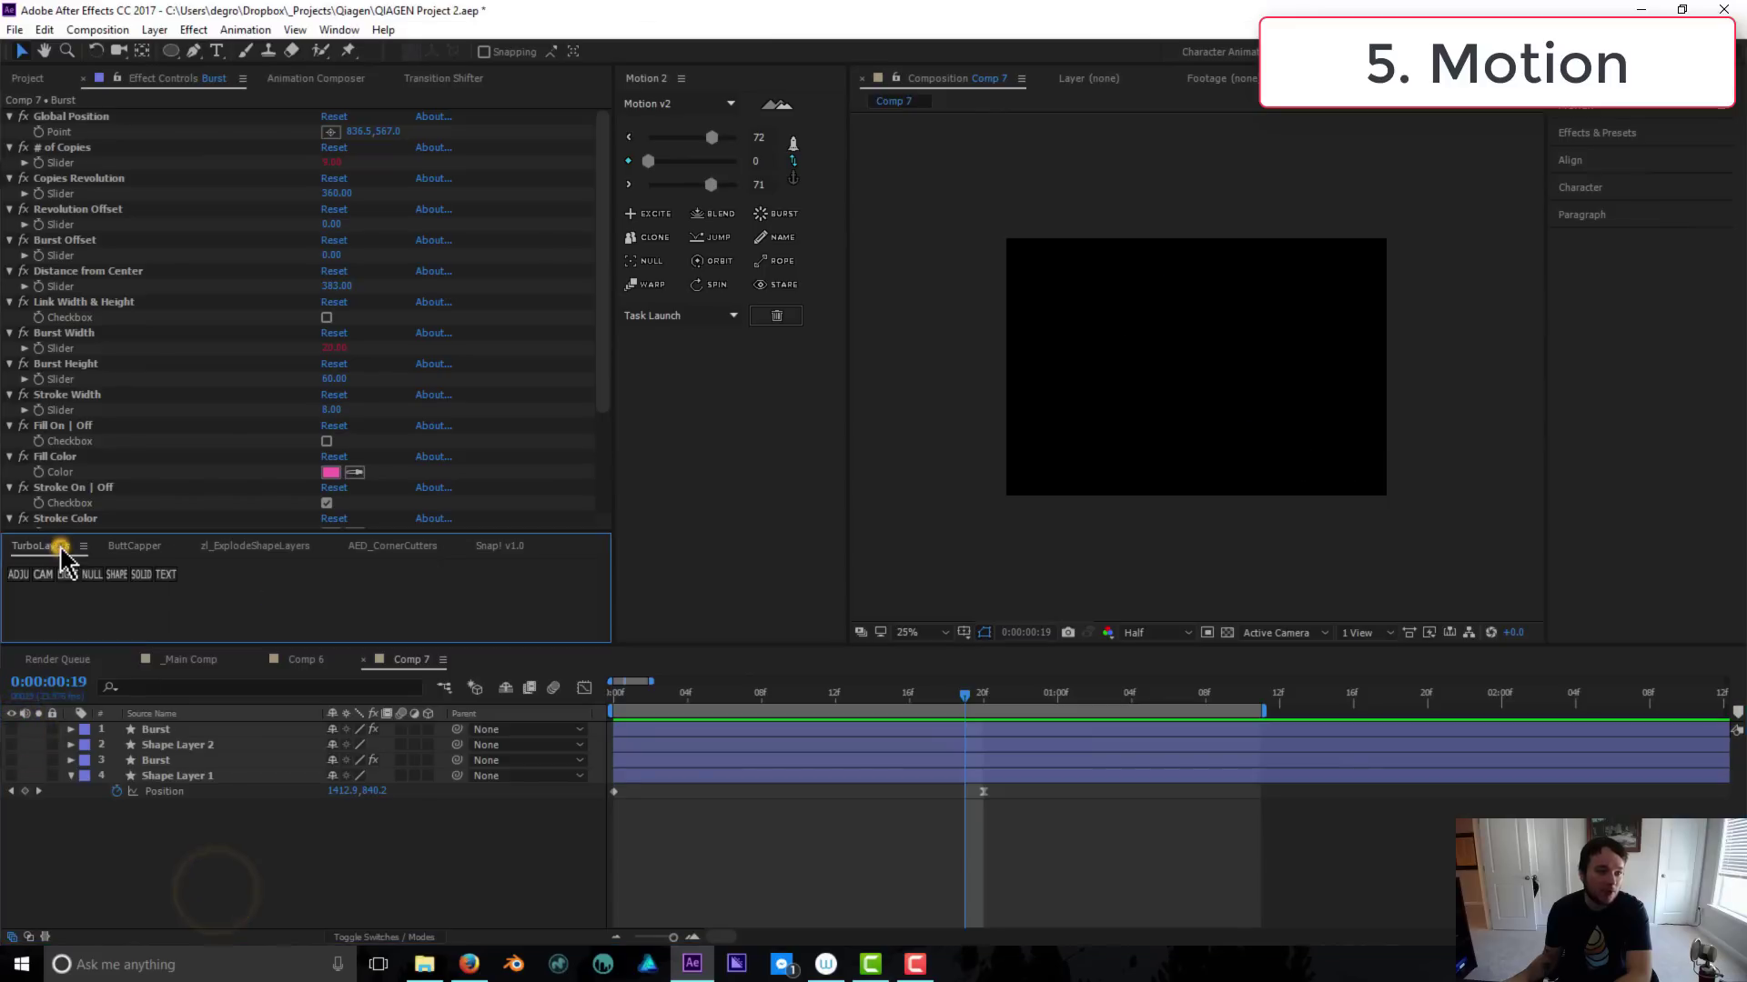
{"action": "left_click", "coordinate": [118, 576]}
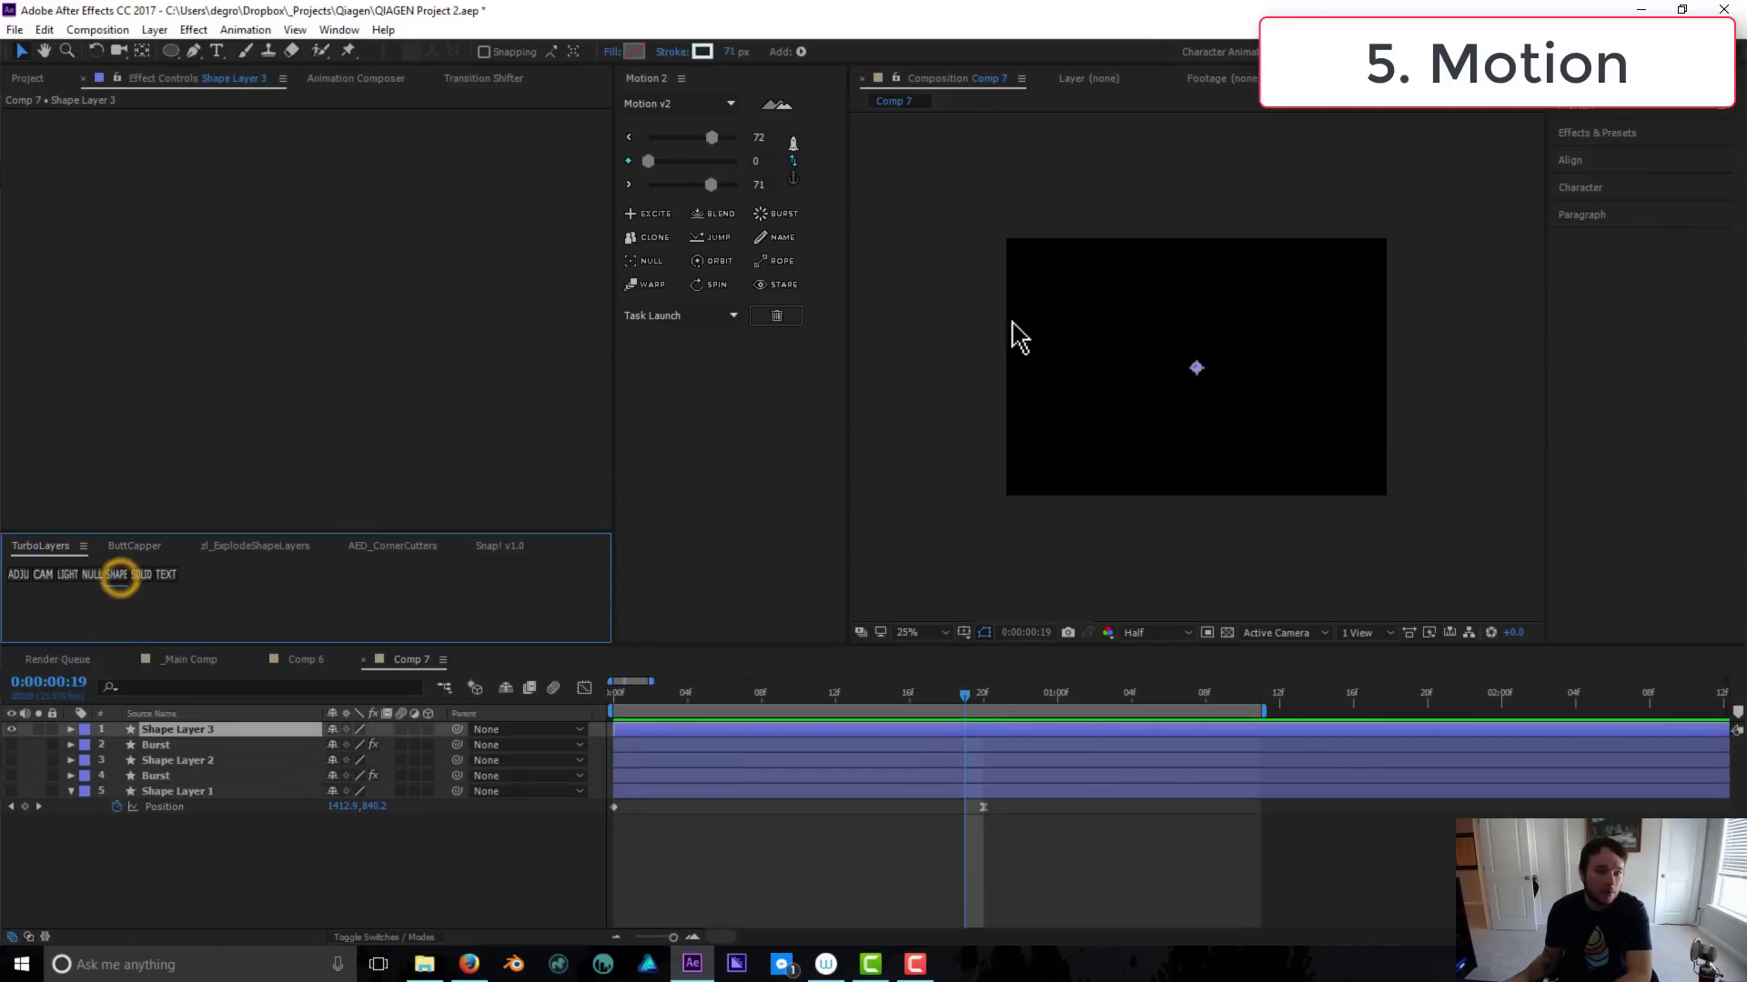
{"action": "left_click", "coordinate": [171, 51]}
{"action": "left_click_drag", "start_coordinate": [1057, 281], "coordinate": [1164, 385]}
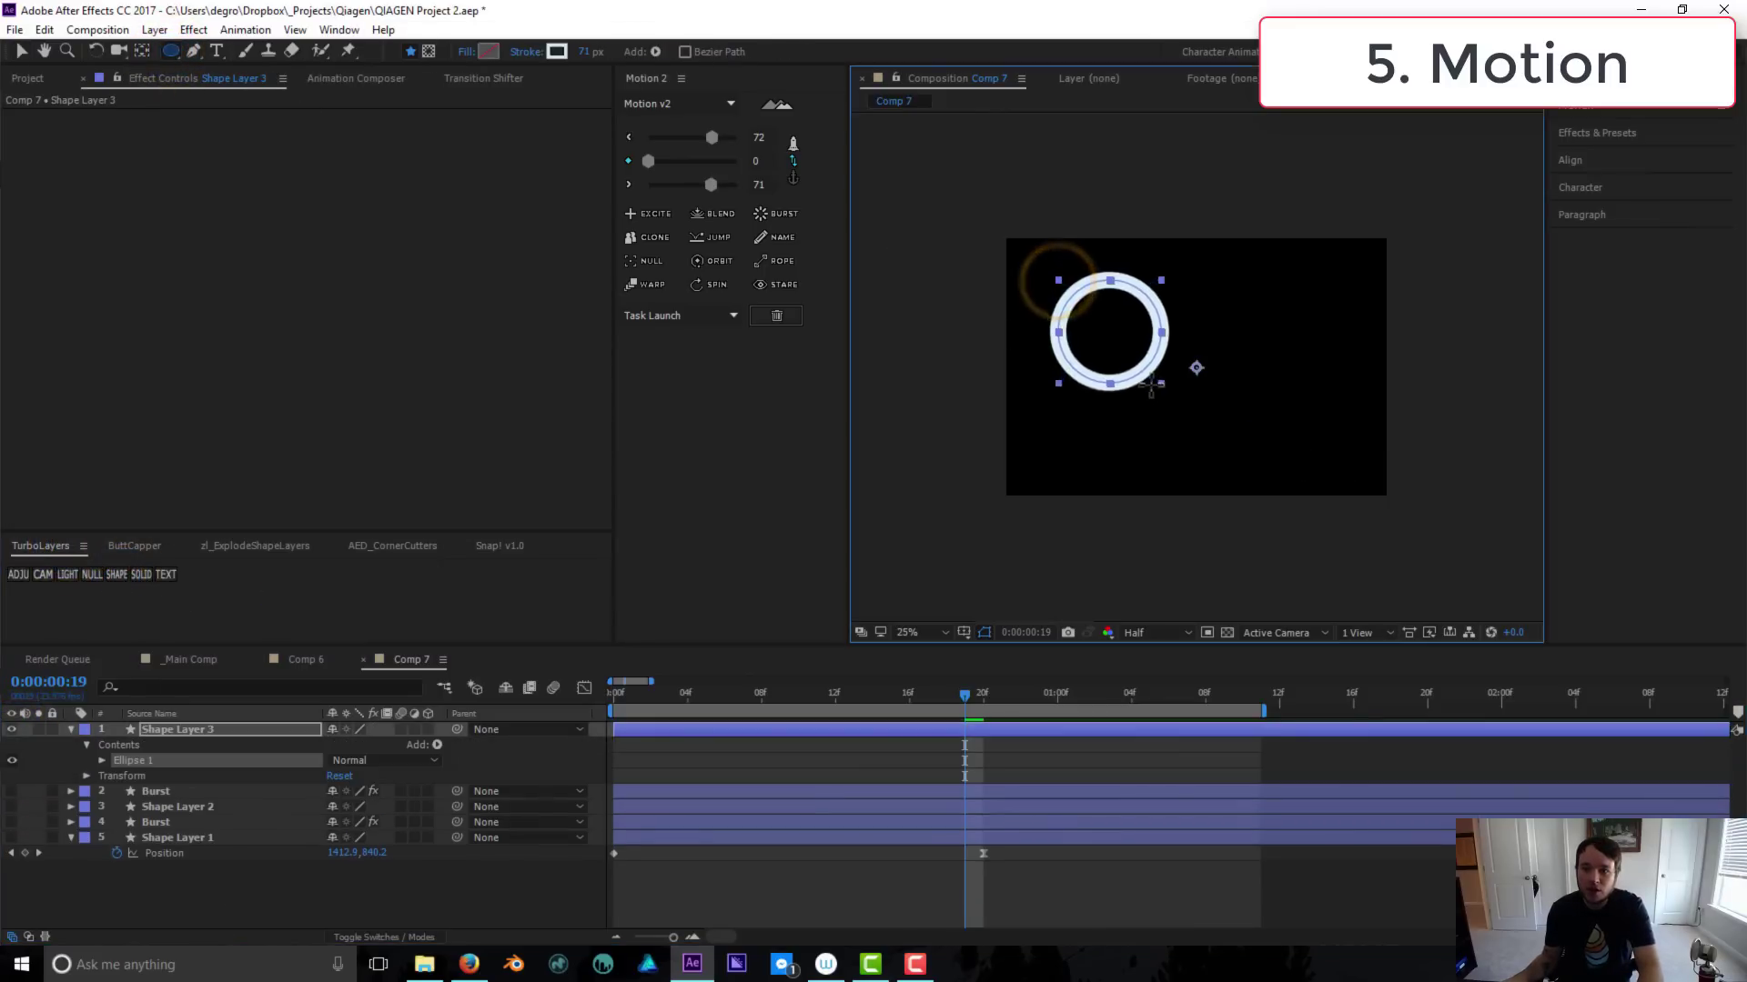
Select the circle's layer, Shape Layer 3, and switch Motion 2 to its anchor point controls
{"action": "left_click", "coordinate": [1173, 761]}
{"action": "left_click", "coordinate": [1168, 733]}
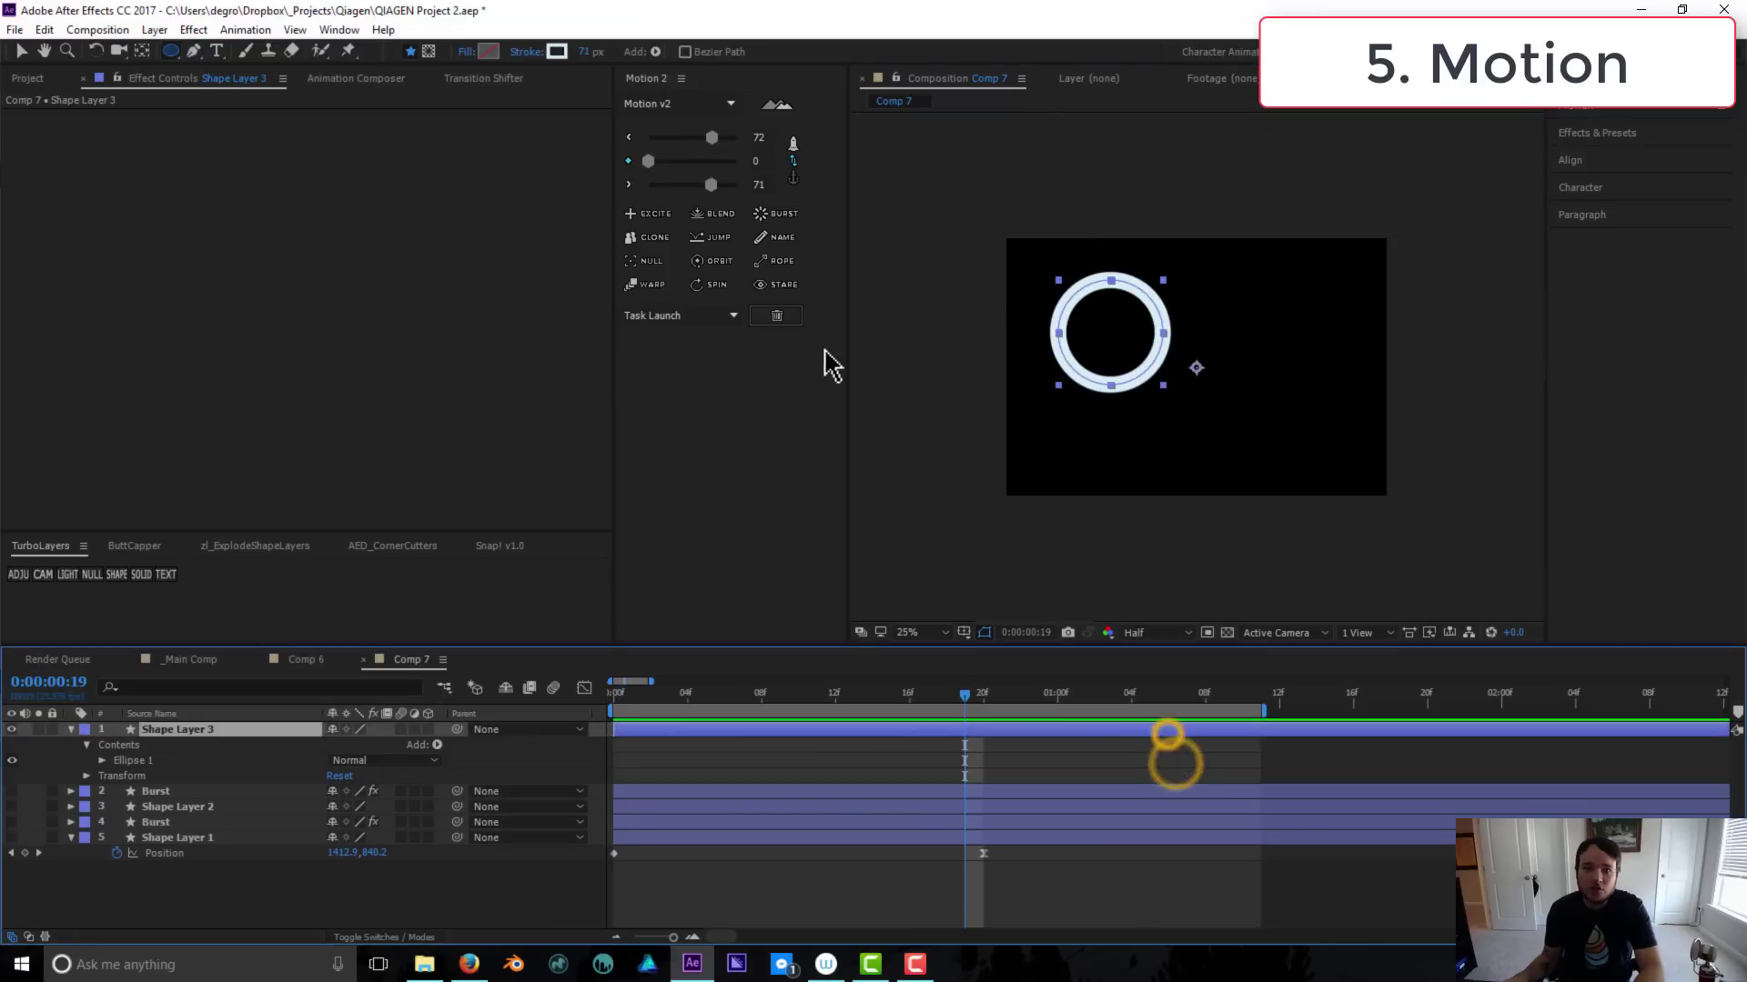
{"action": "left_click", "coordinate": [793, 180]}
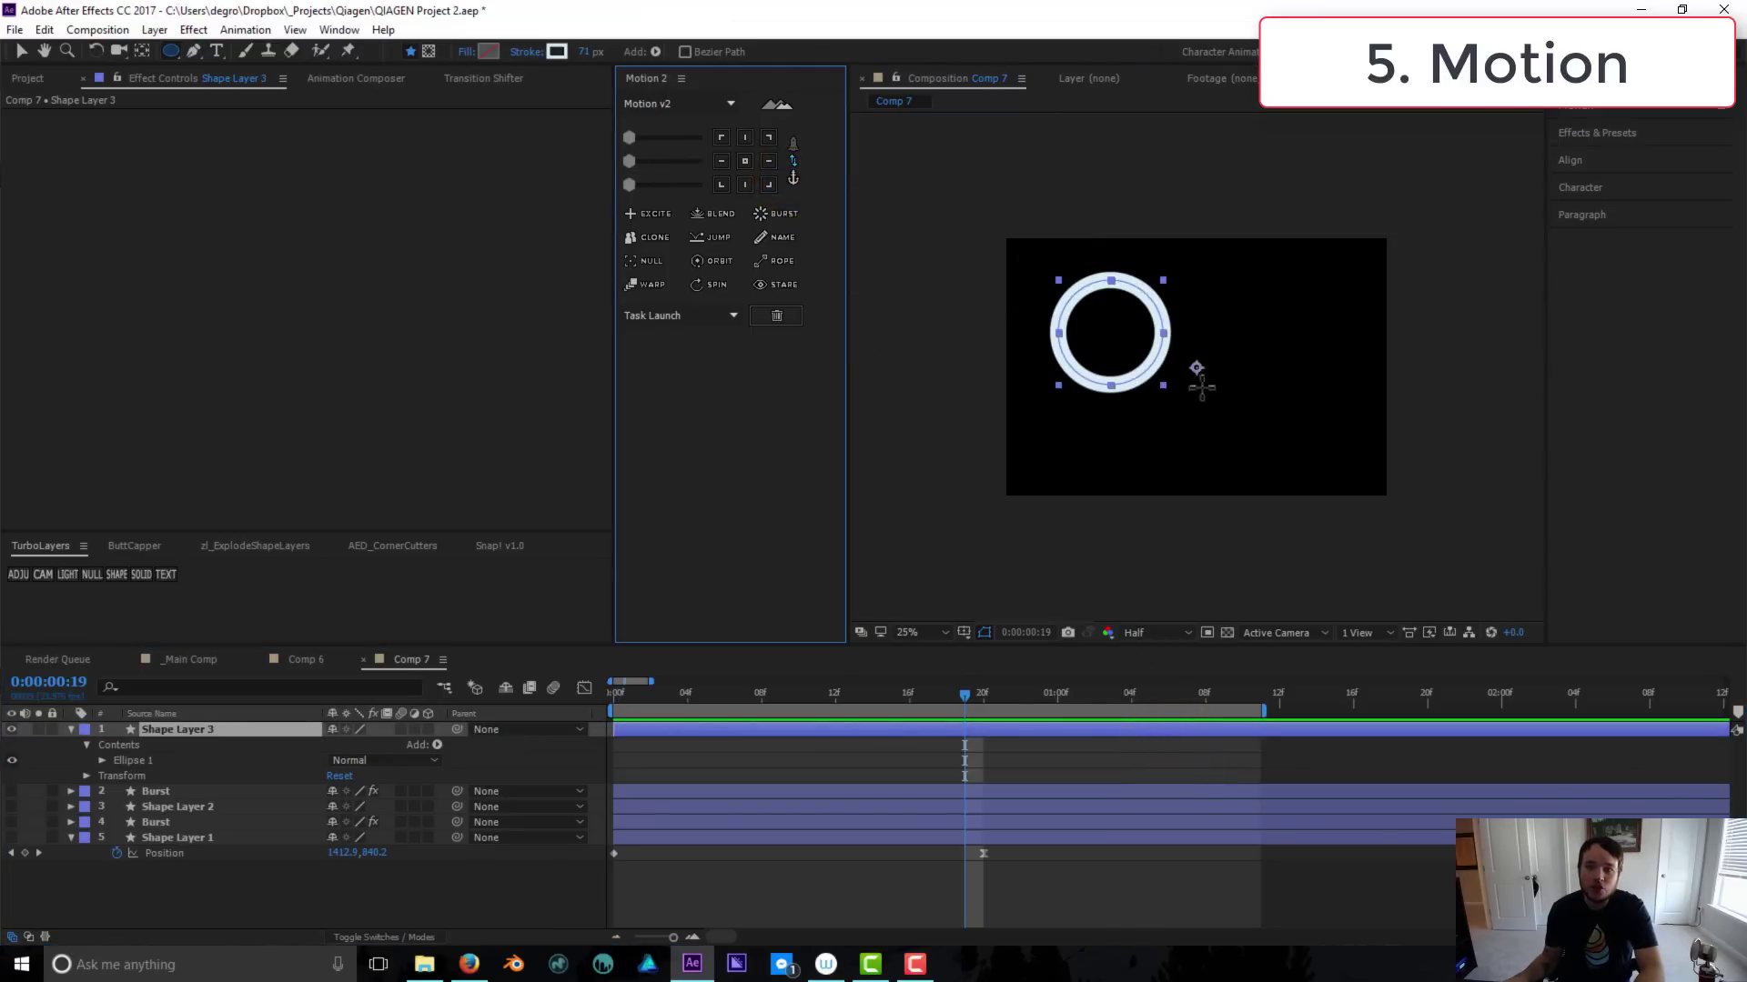
{"action": "left_click", "coordinate": [995, 755]}
{"action": "left_click", "coordinate": [1005, 730]}
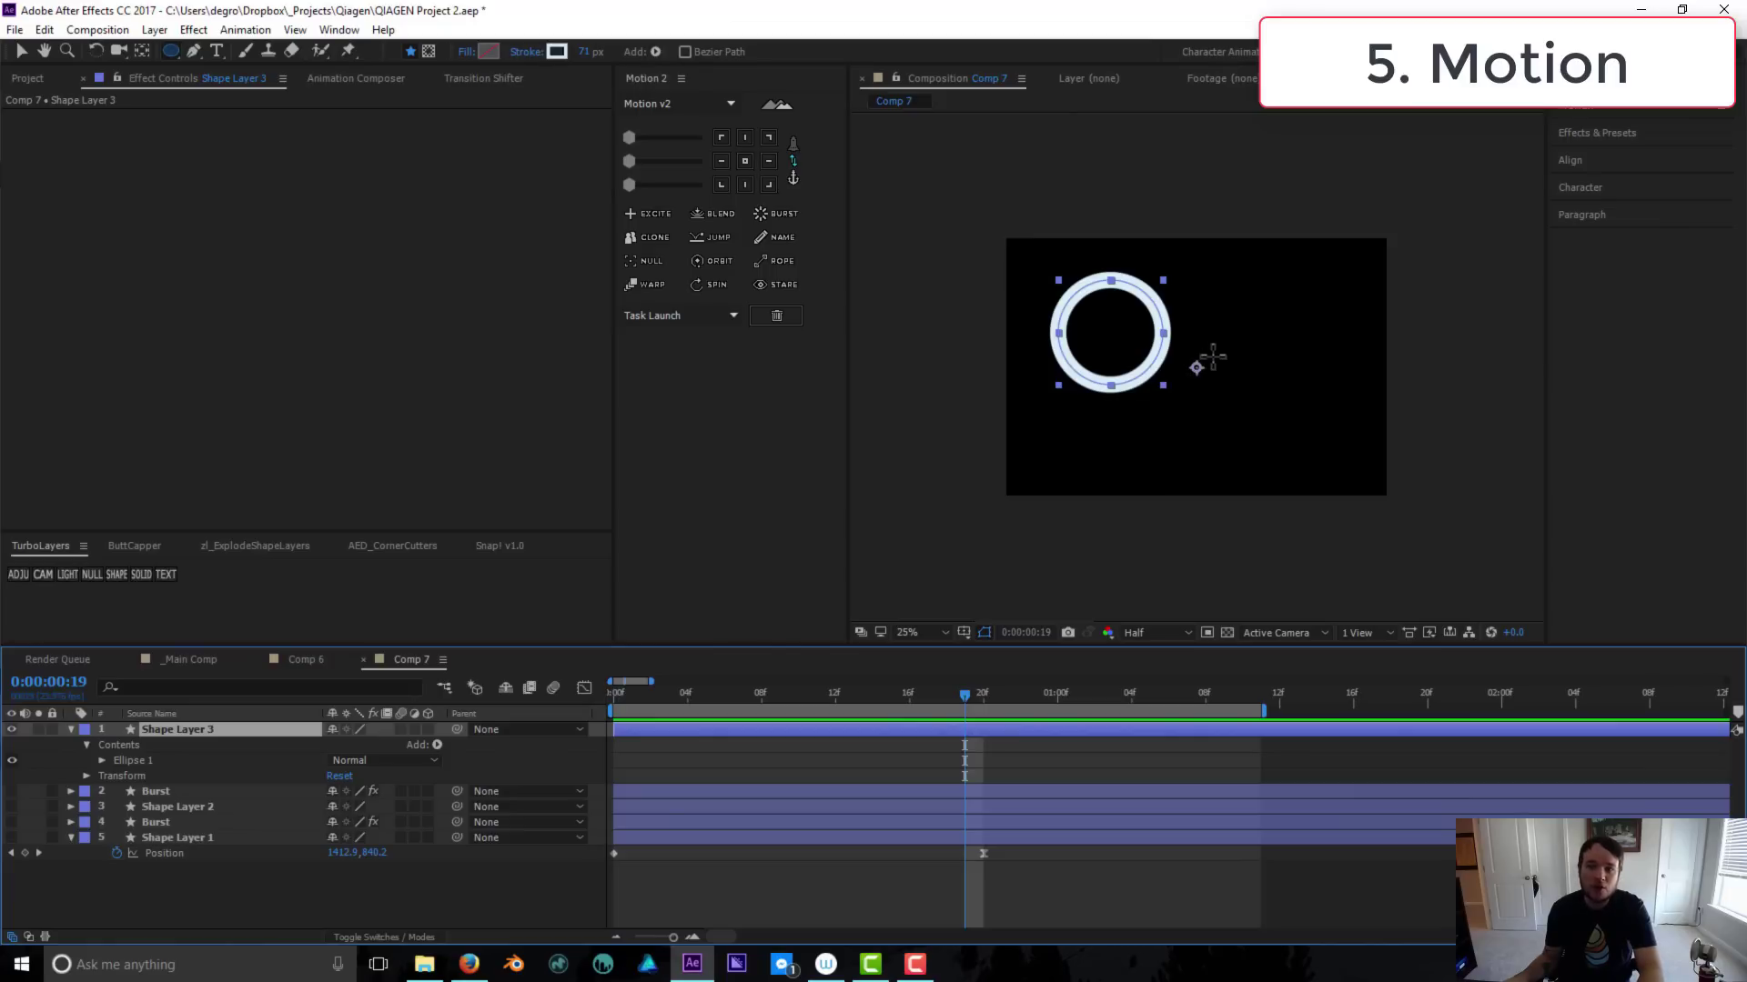
Try rotating the circle around its off-centre anchor point, undo the rotation, and keep Shape Layer 3 selected
{"action": "key", "text": "w"}
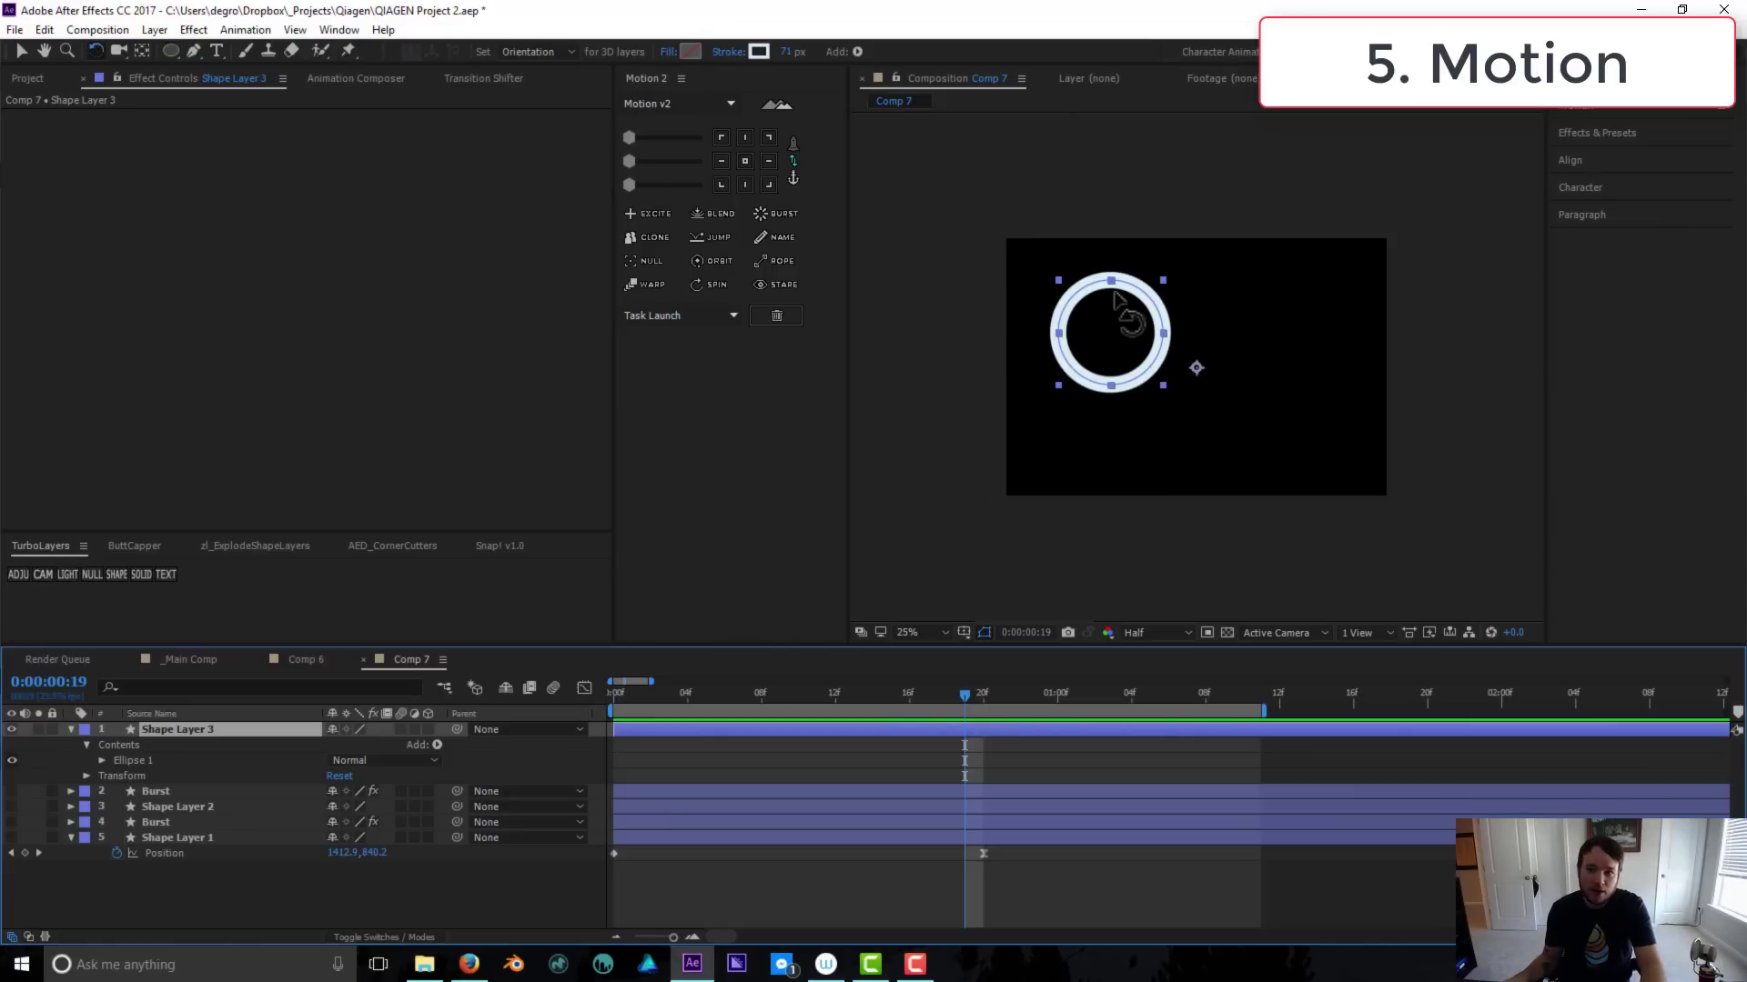
{"action": "left_click_drag", "start_coordinate": [1128, 314], "coordinate": [1111, 260]}
{"action": "key", "text": "ctrl+z"}
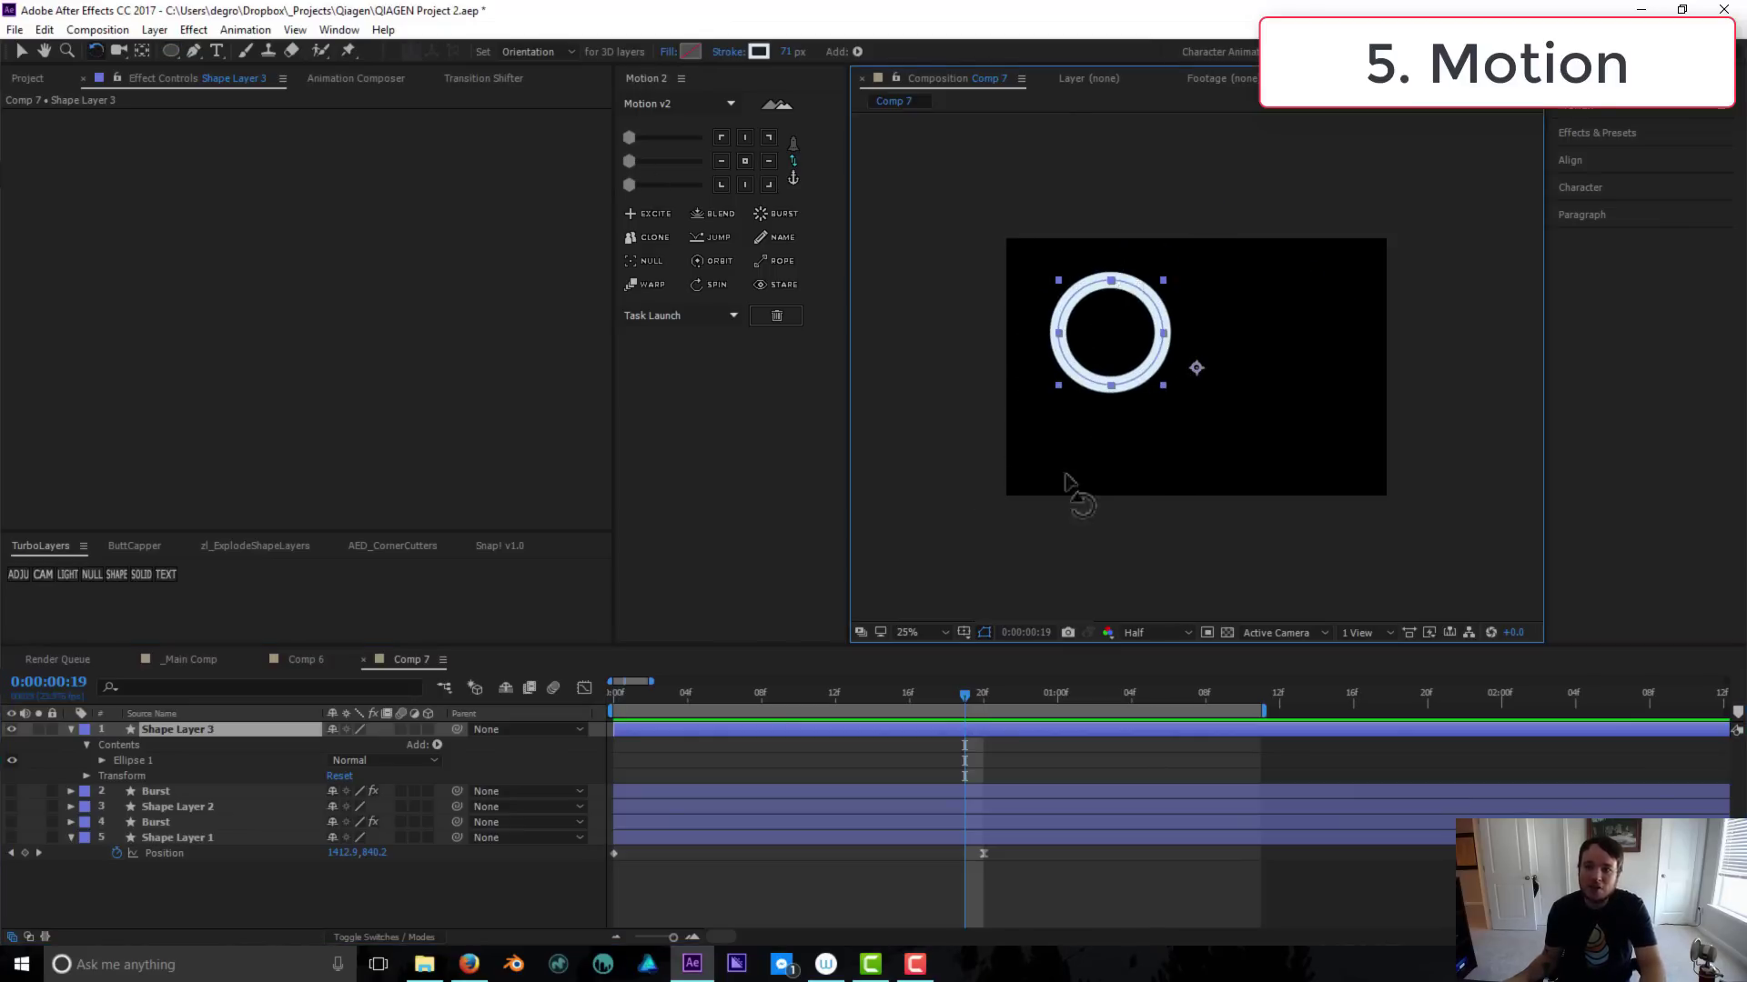
{"action": "left_click", "coordinate": [1054, 755]}
{"action": "left_click", "coordinate": [1060, 732]}
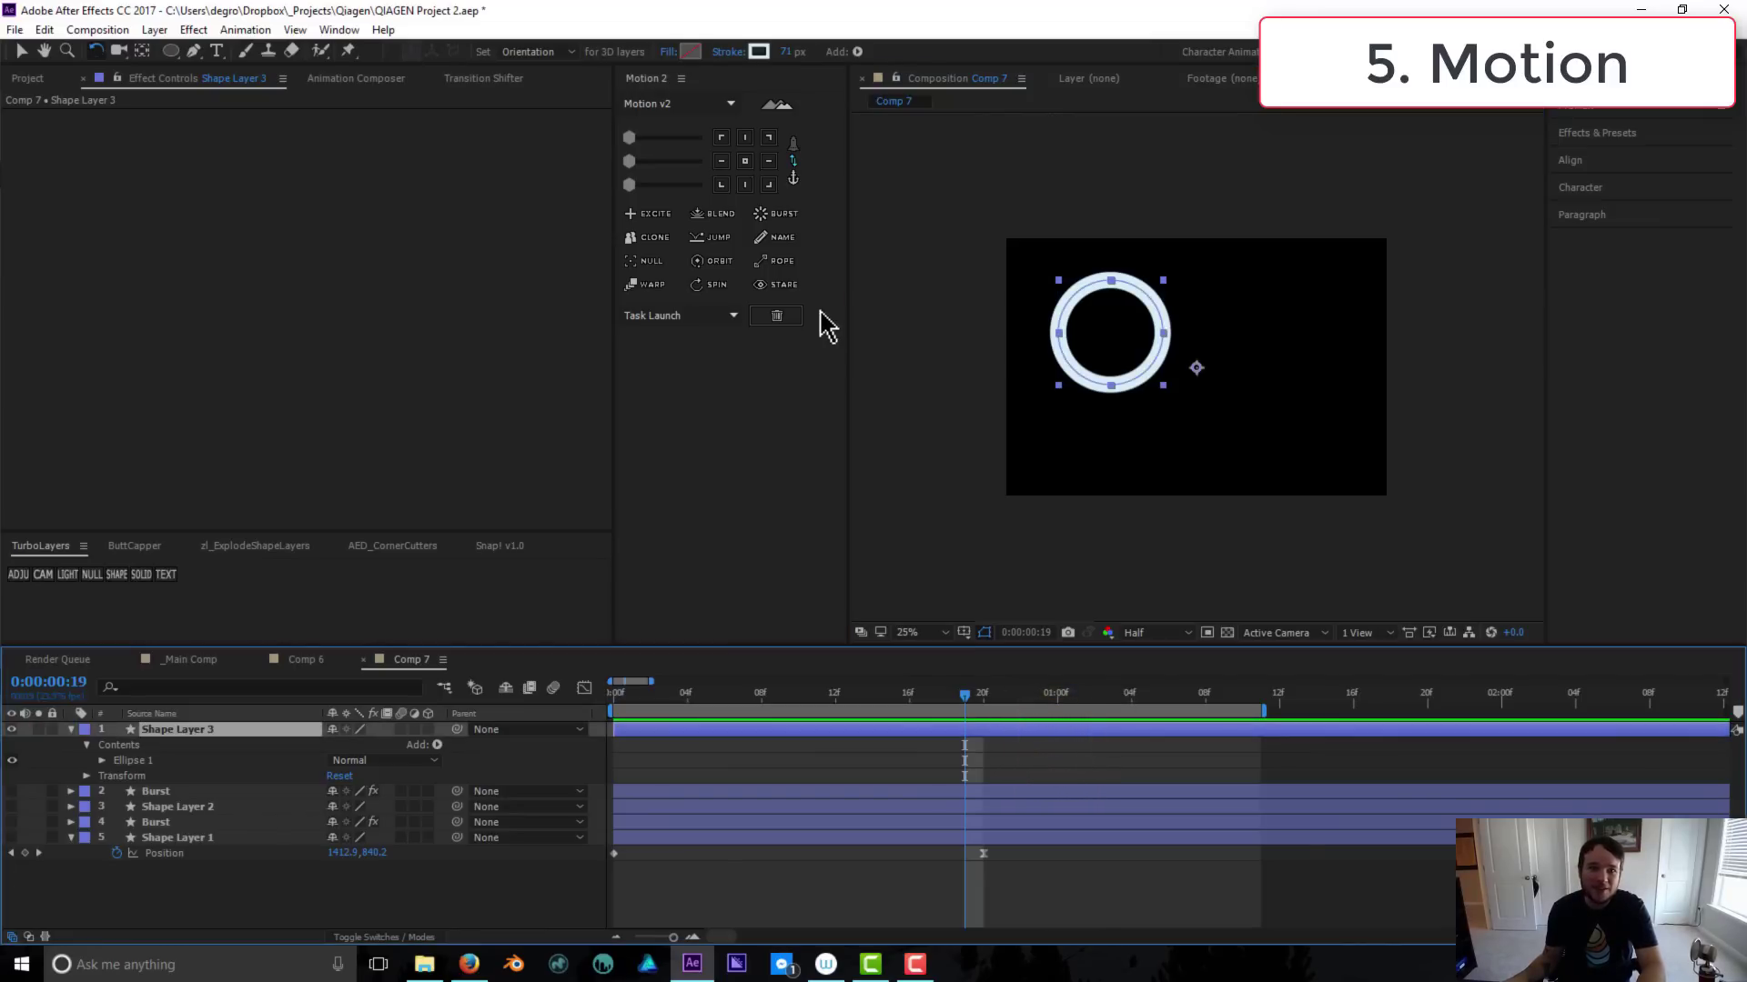
Toggle Motion 2 between ease sliders and anchor point controls, and move the anchor point to the circle's centre
{"action": "left_click", "coordinate": [793, 178]}
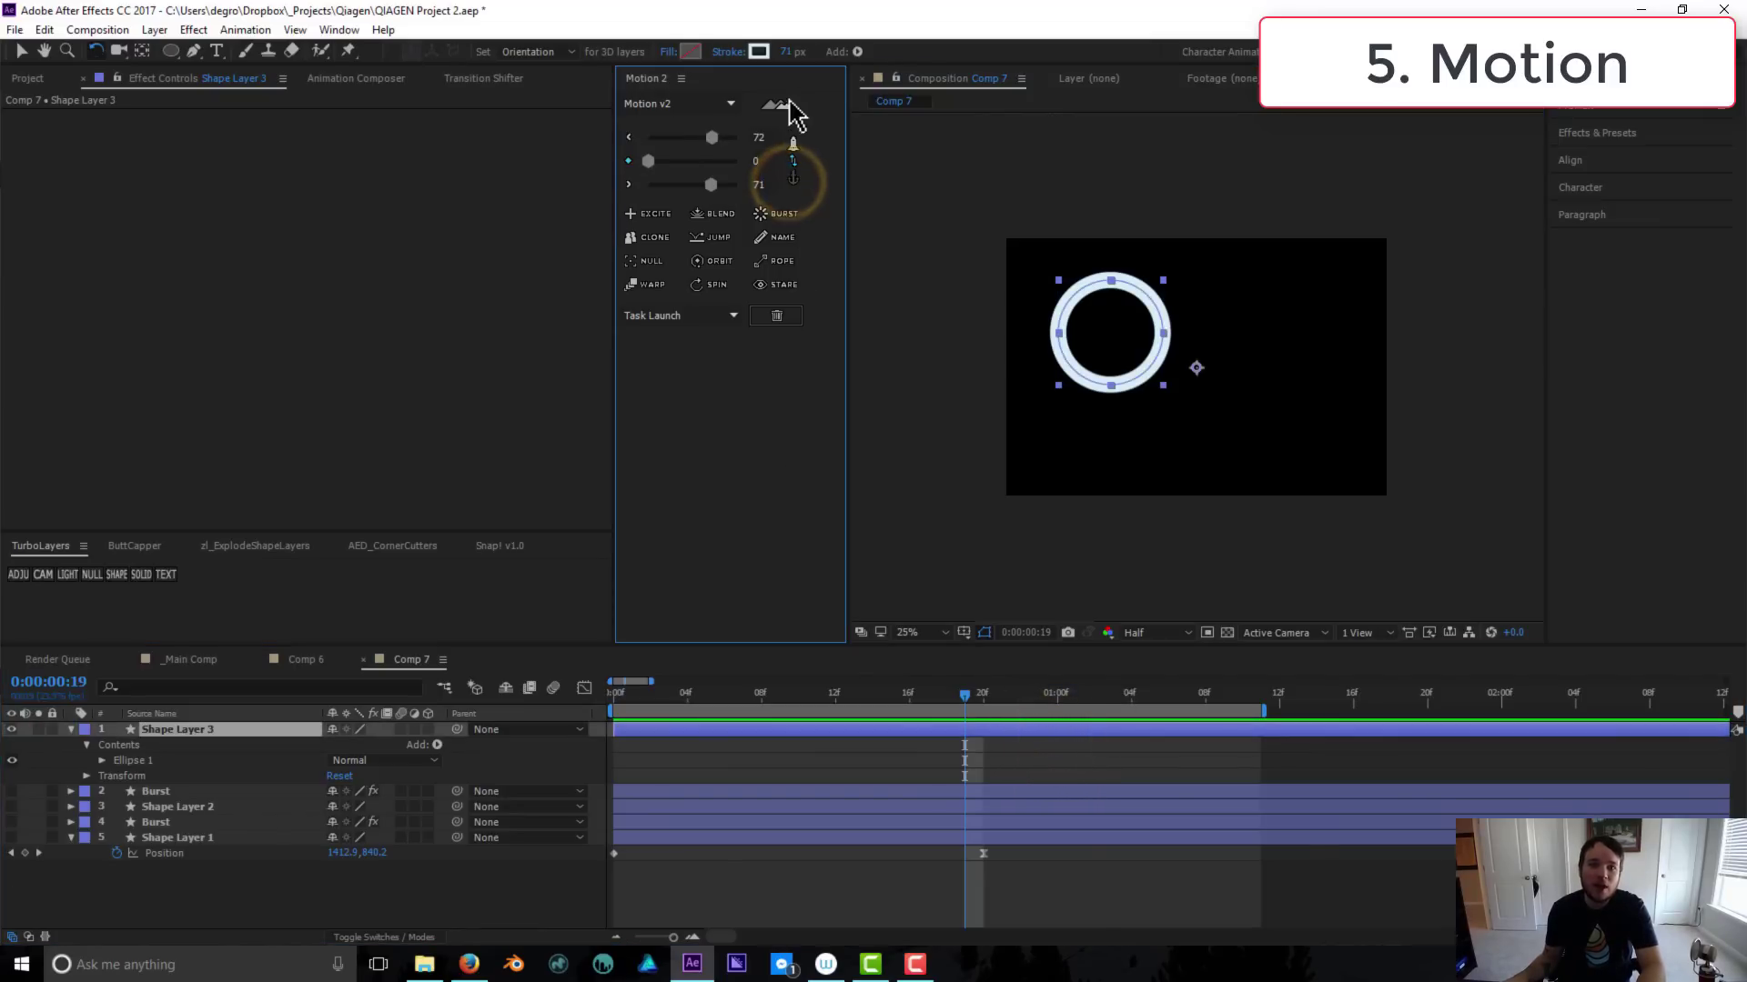
{"action": "left_click", "coordinate": [797, 180]}
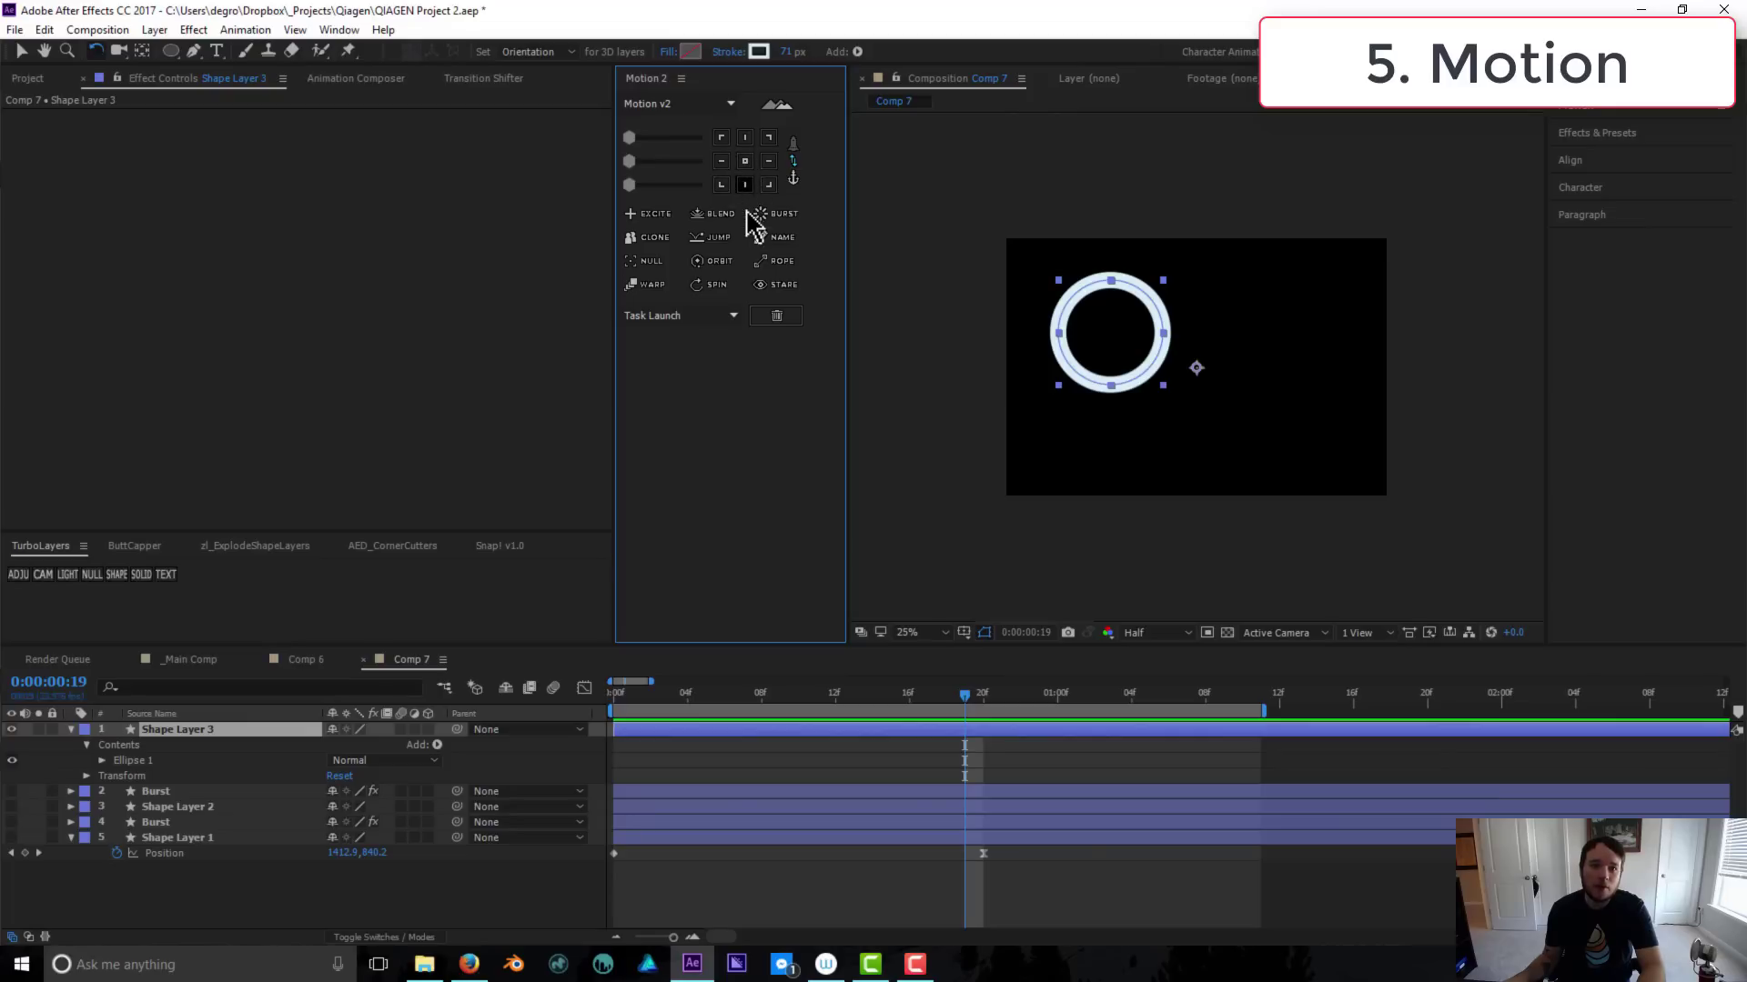
{"action": "left_click", "coordinate": [746, 161]}
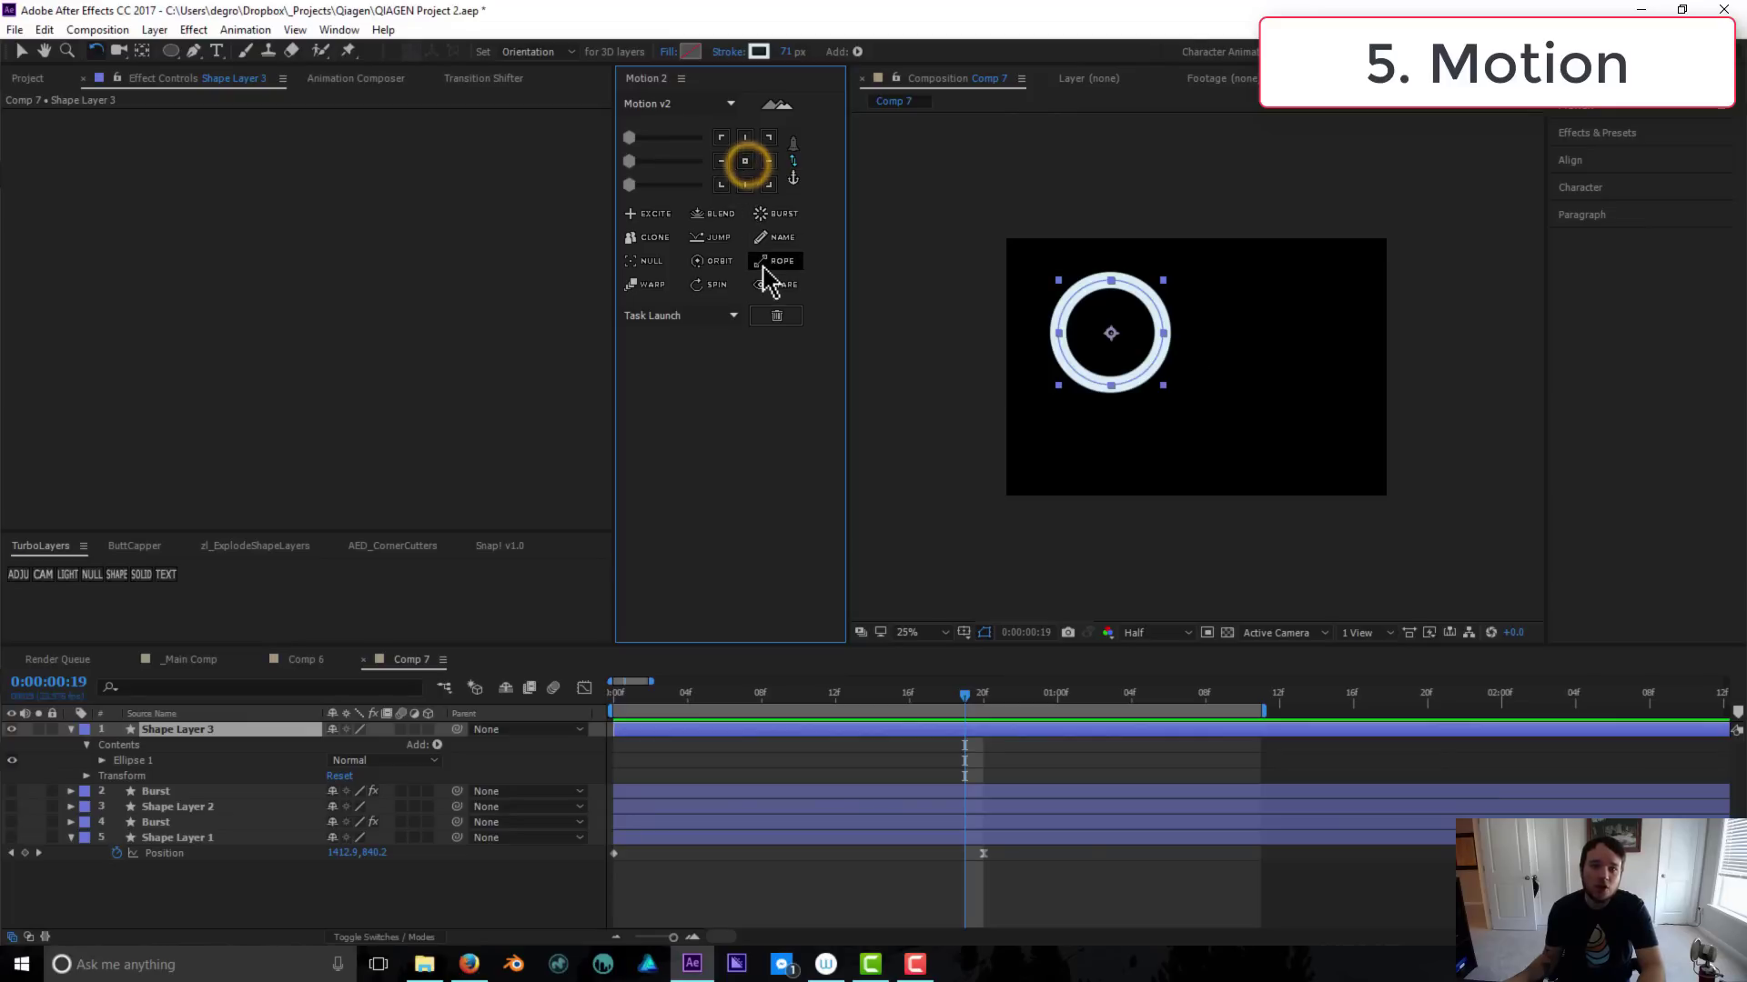
Try the circle's anchor point at its top-left and bottom-right corners with Motion 2, returning it to the centre each time
{"action": "left_click", "coordinate": [769, 185]}
{"action": "left_click", "coordinate": [720, 137]}
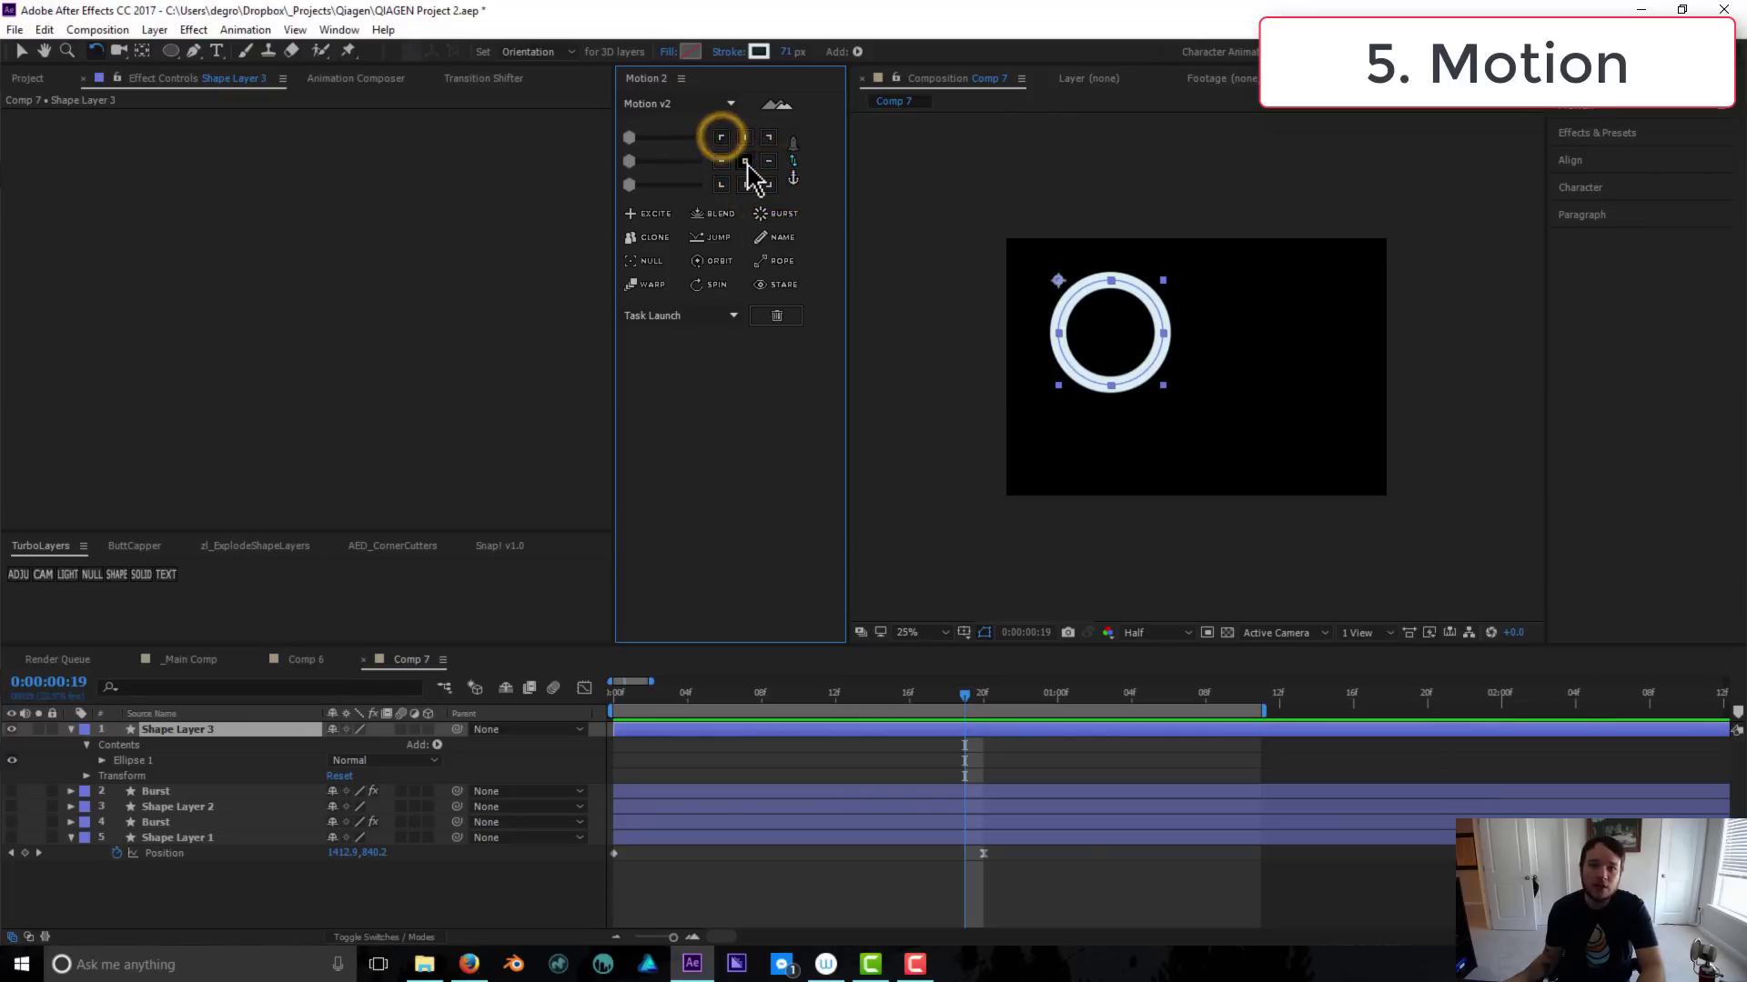
{"action": "left_click", "coordinate": [744, 161]}
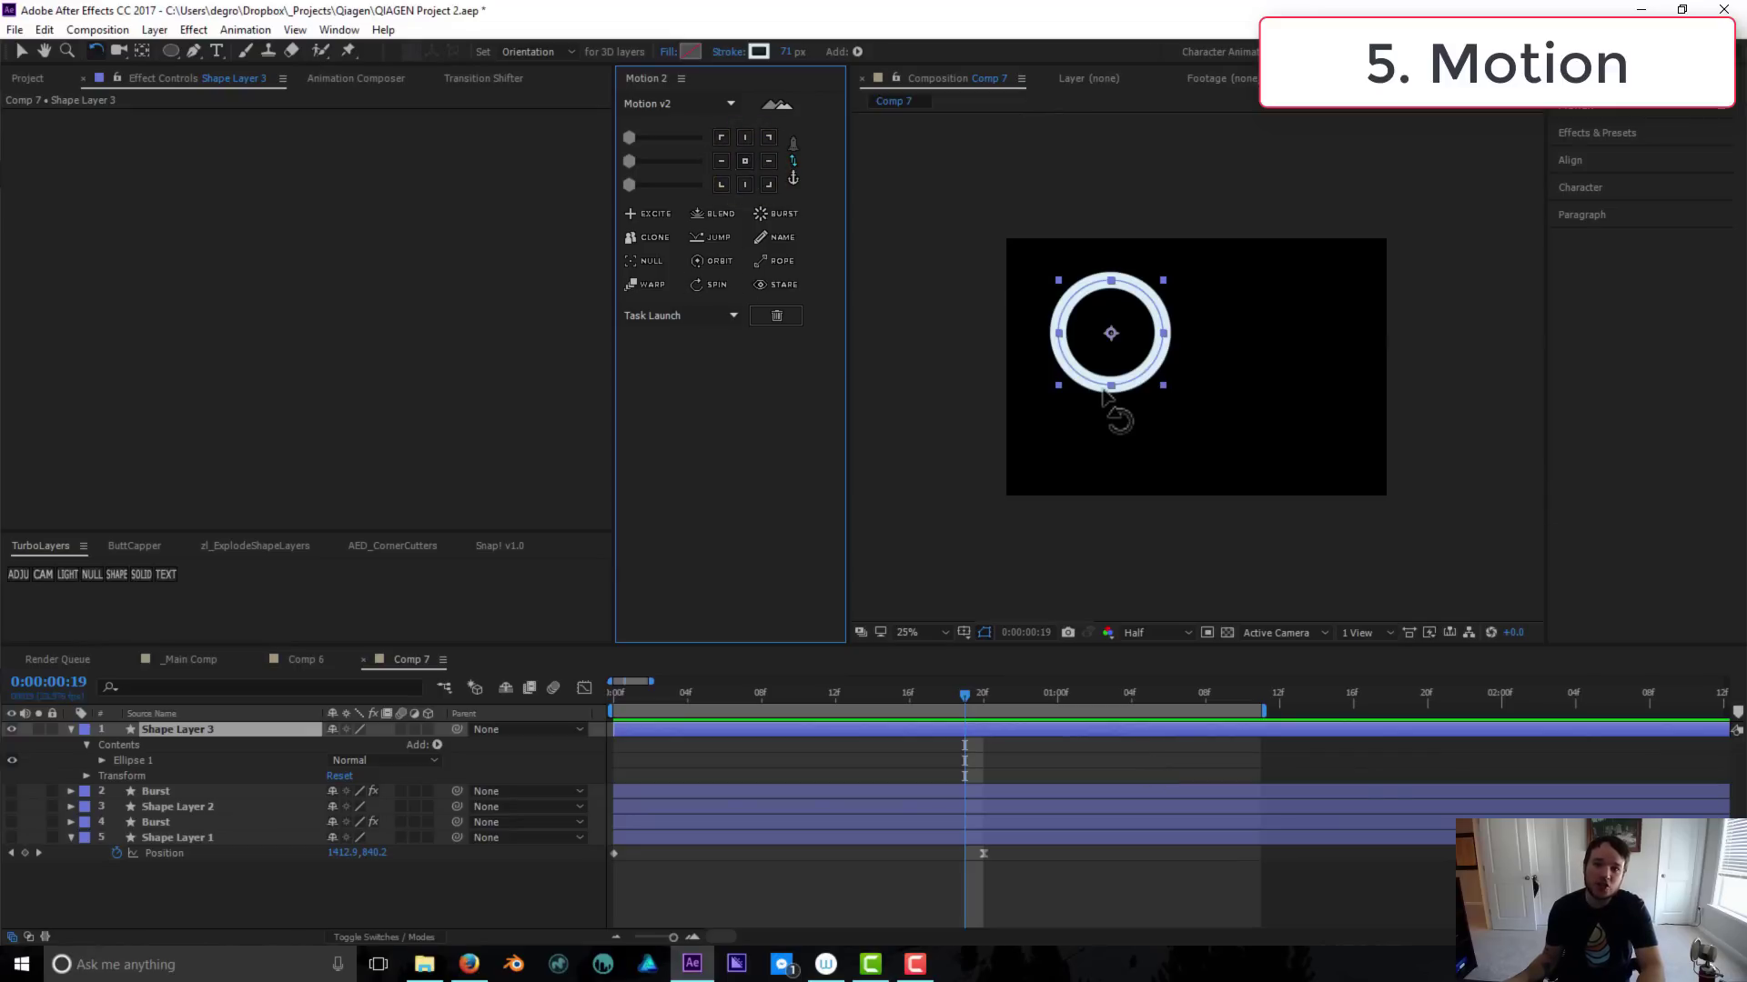
{"action": "left_click", "coordinate": [744, 185]}
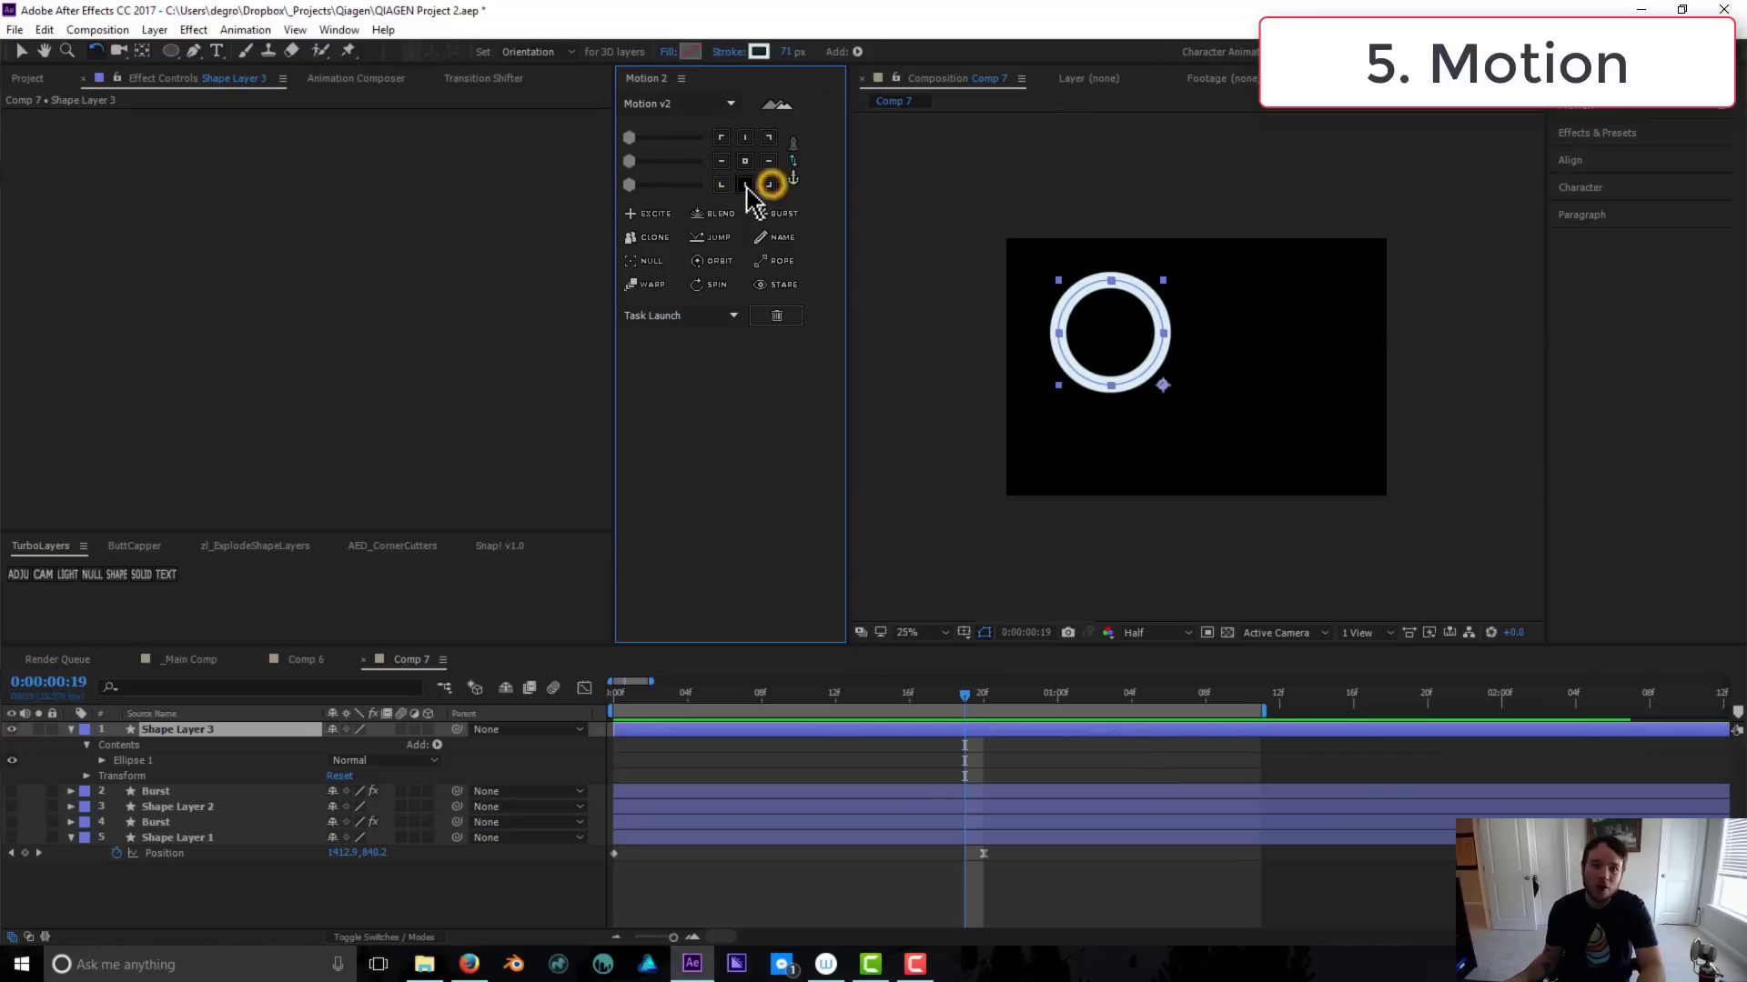
{"action": "left_click", "coordinate": [743, 162]}
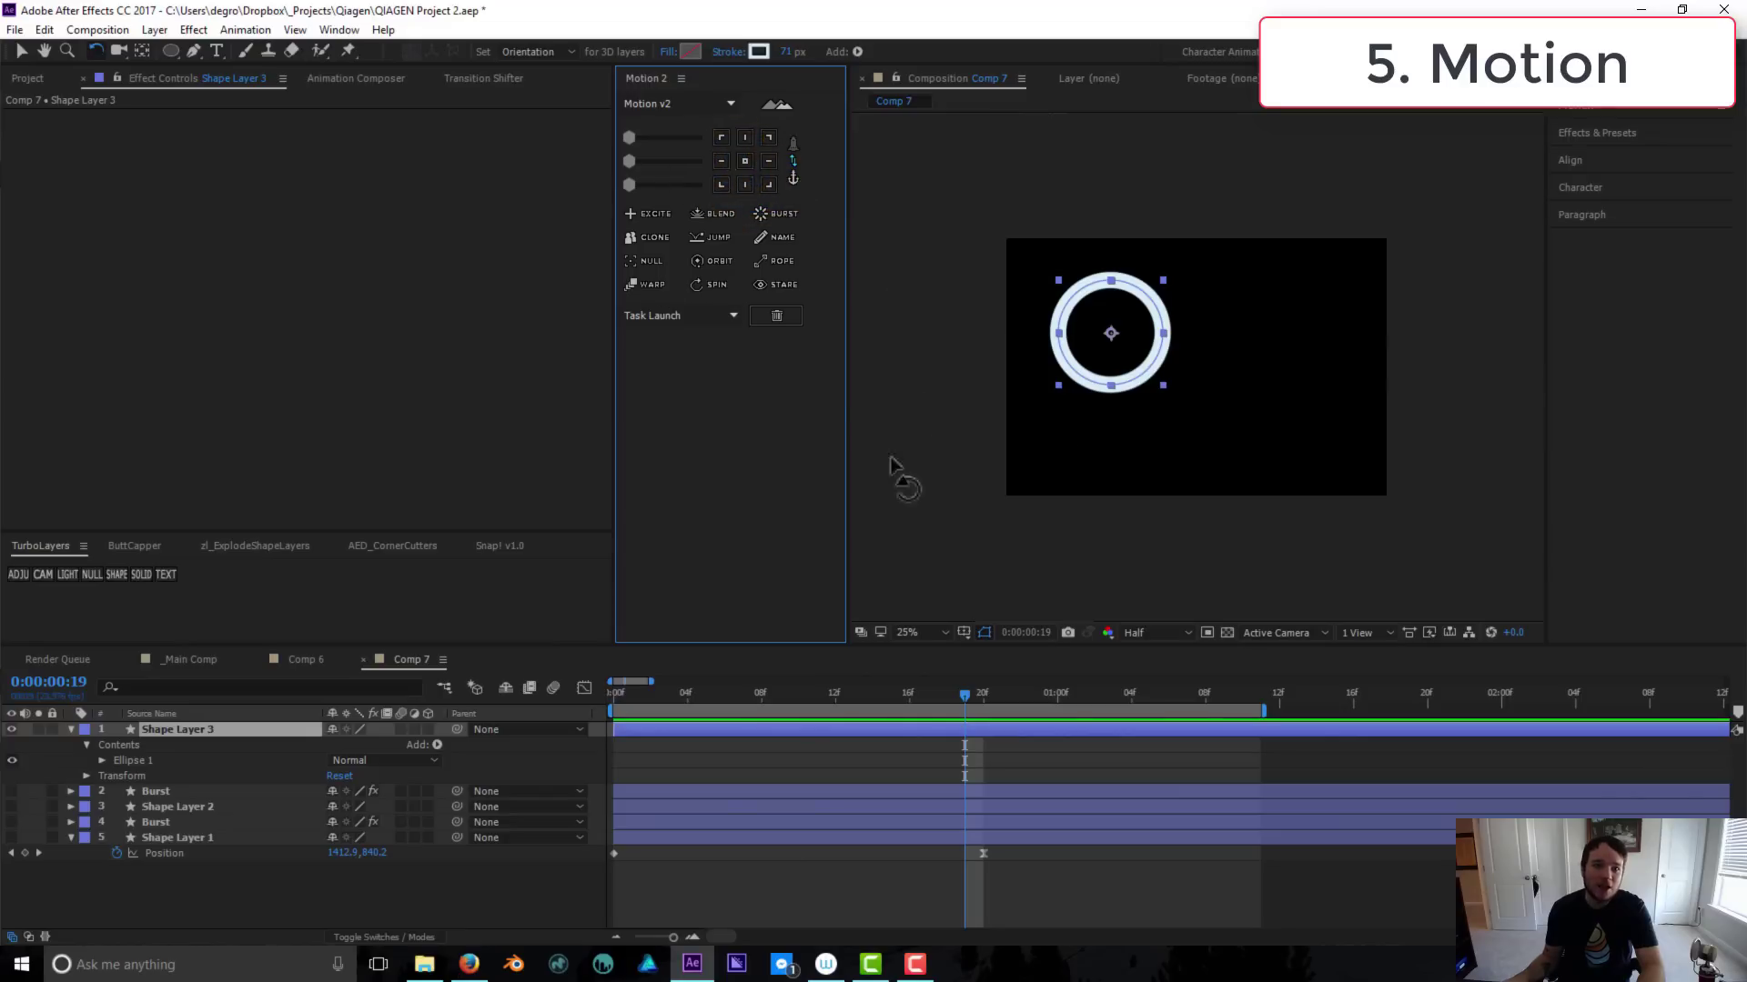
Hide the circle's Shape Layer 3, and select and show Shape Layer 2 with the curved path
{"action": "left_click", "coordinate": [918, 780]}
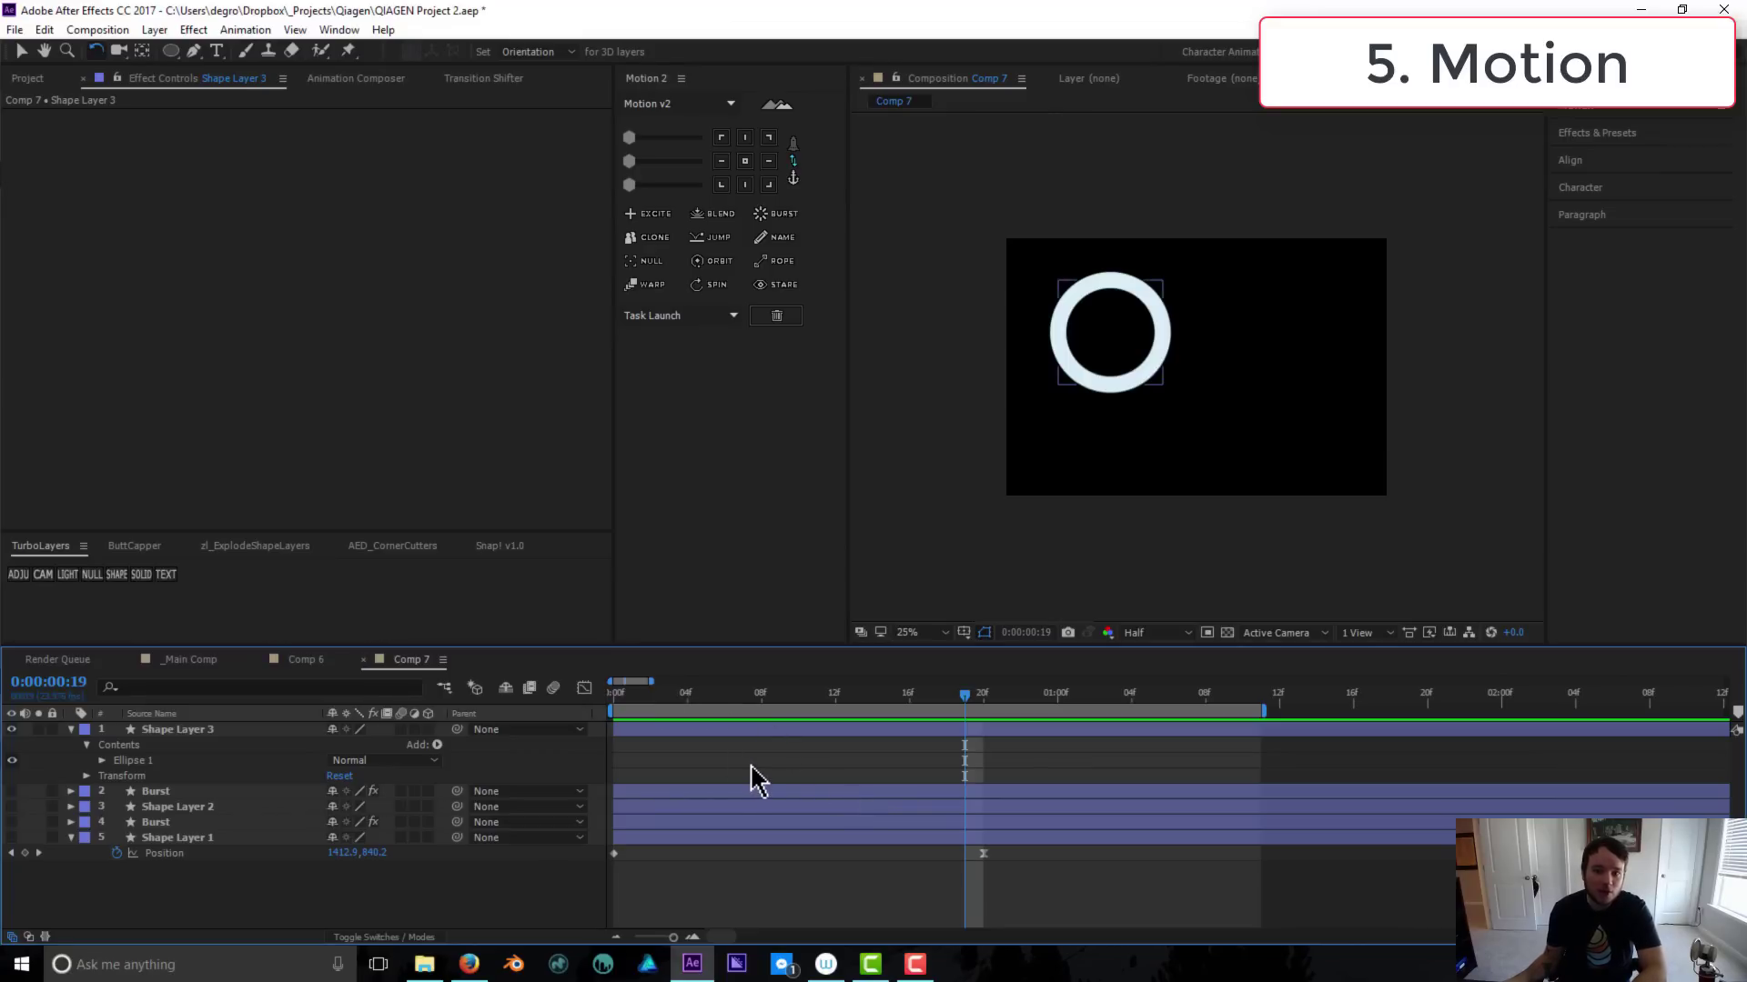
{"action": "left_click", "coordinate": [699, 772]}
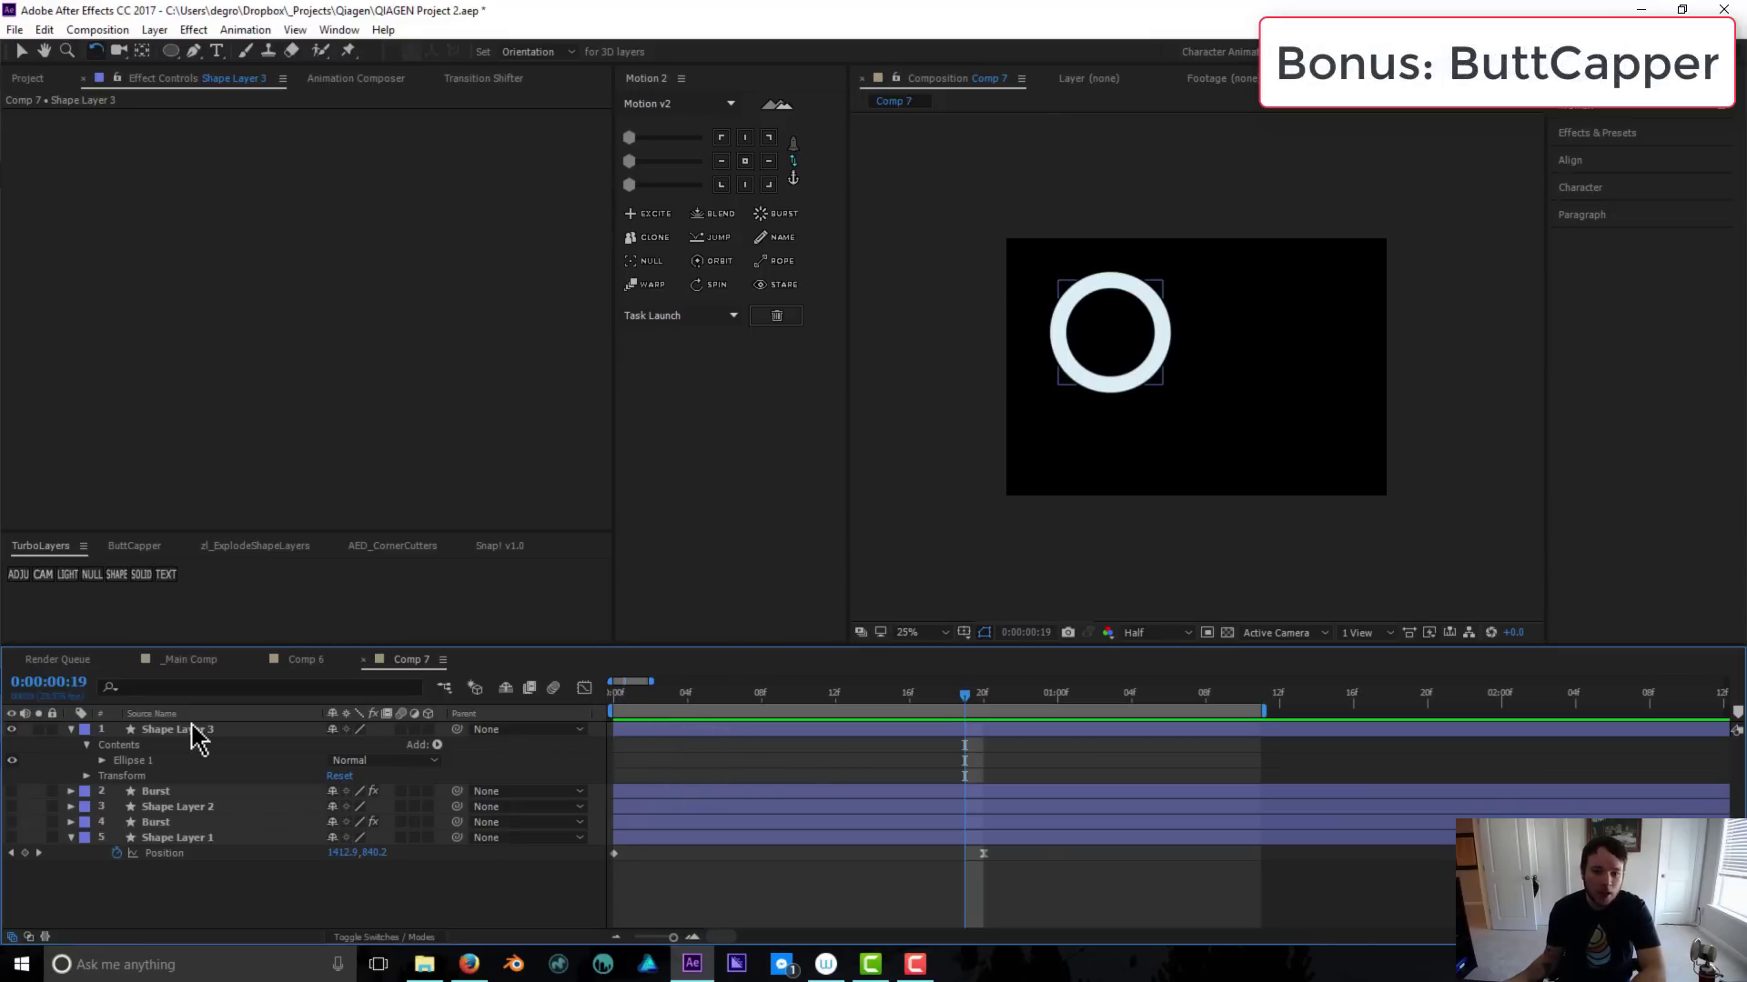
{"action": "left_click", "coordinate": [12, 729]}
{"action": "left_click", "coordinate": [203, 808]}
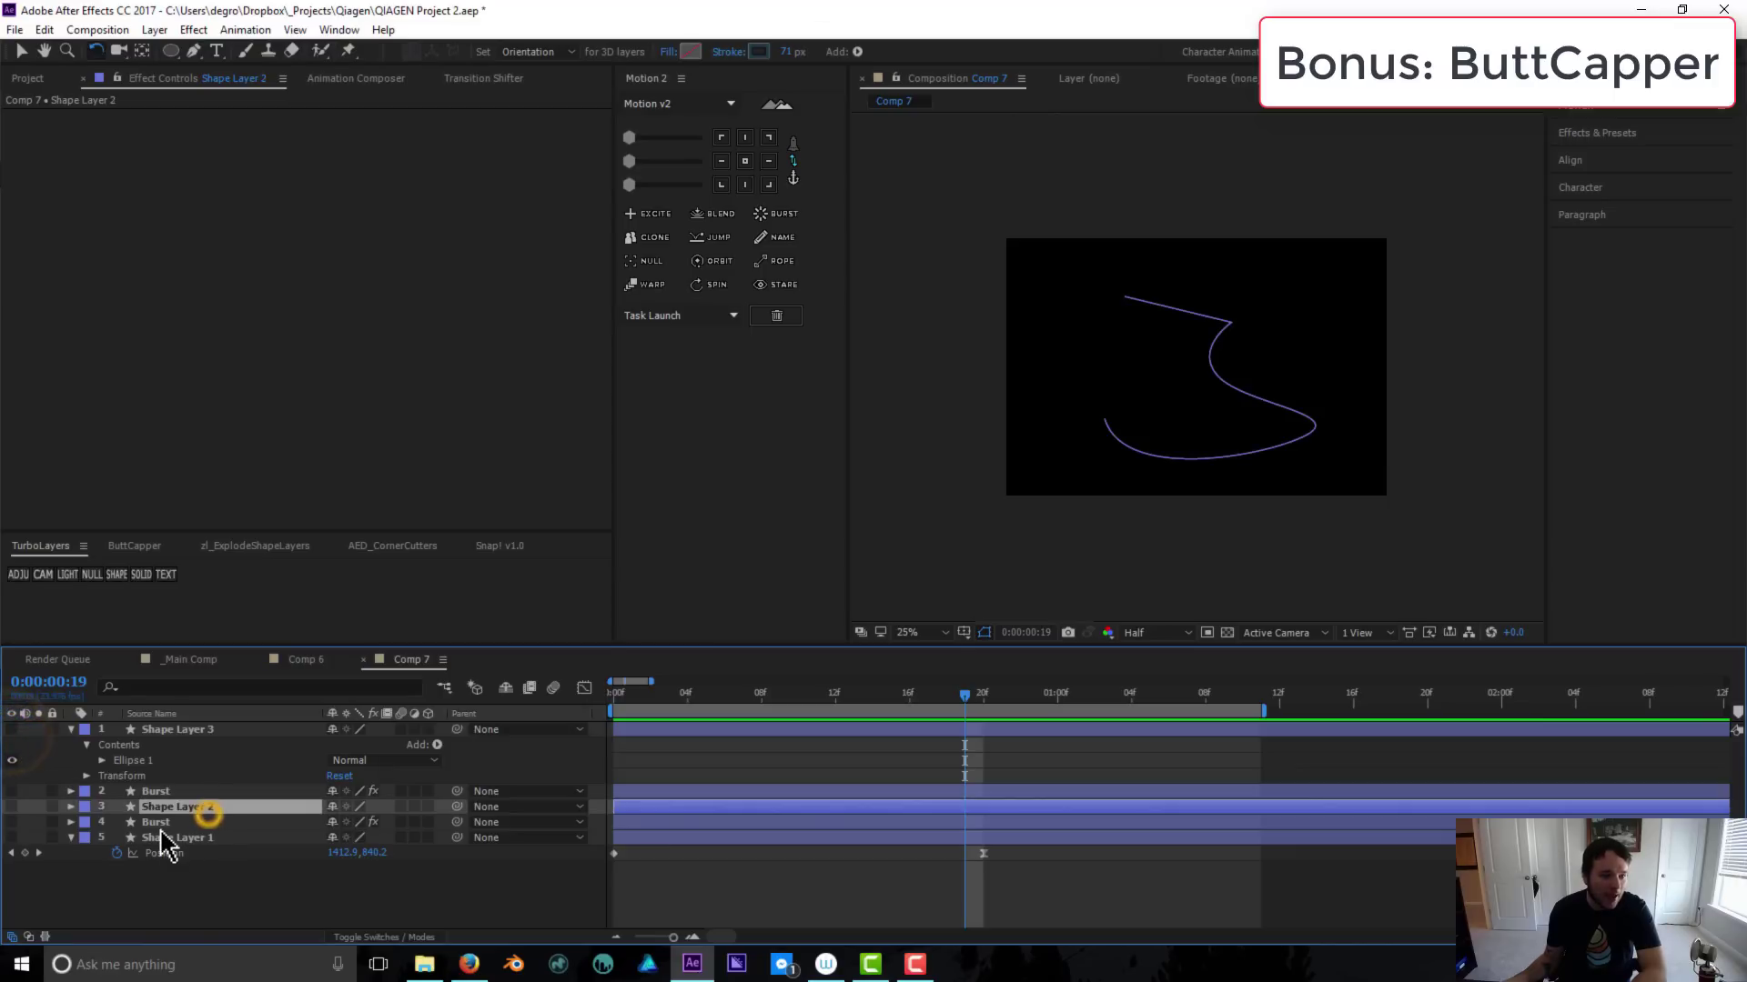
{"action": "left_click", "coordinate": [172, 821]}
{"action": "left_click", "coordinate": [169, 807]}
{"action": "left_click", "coordinate": [12, 807]}
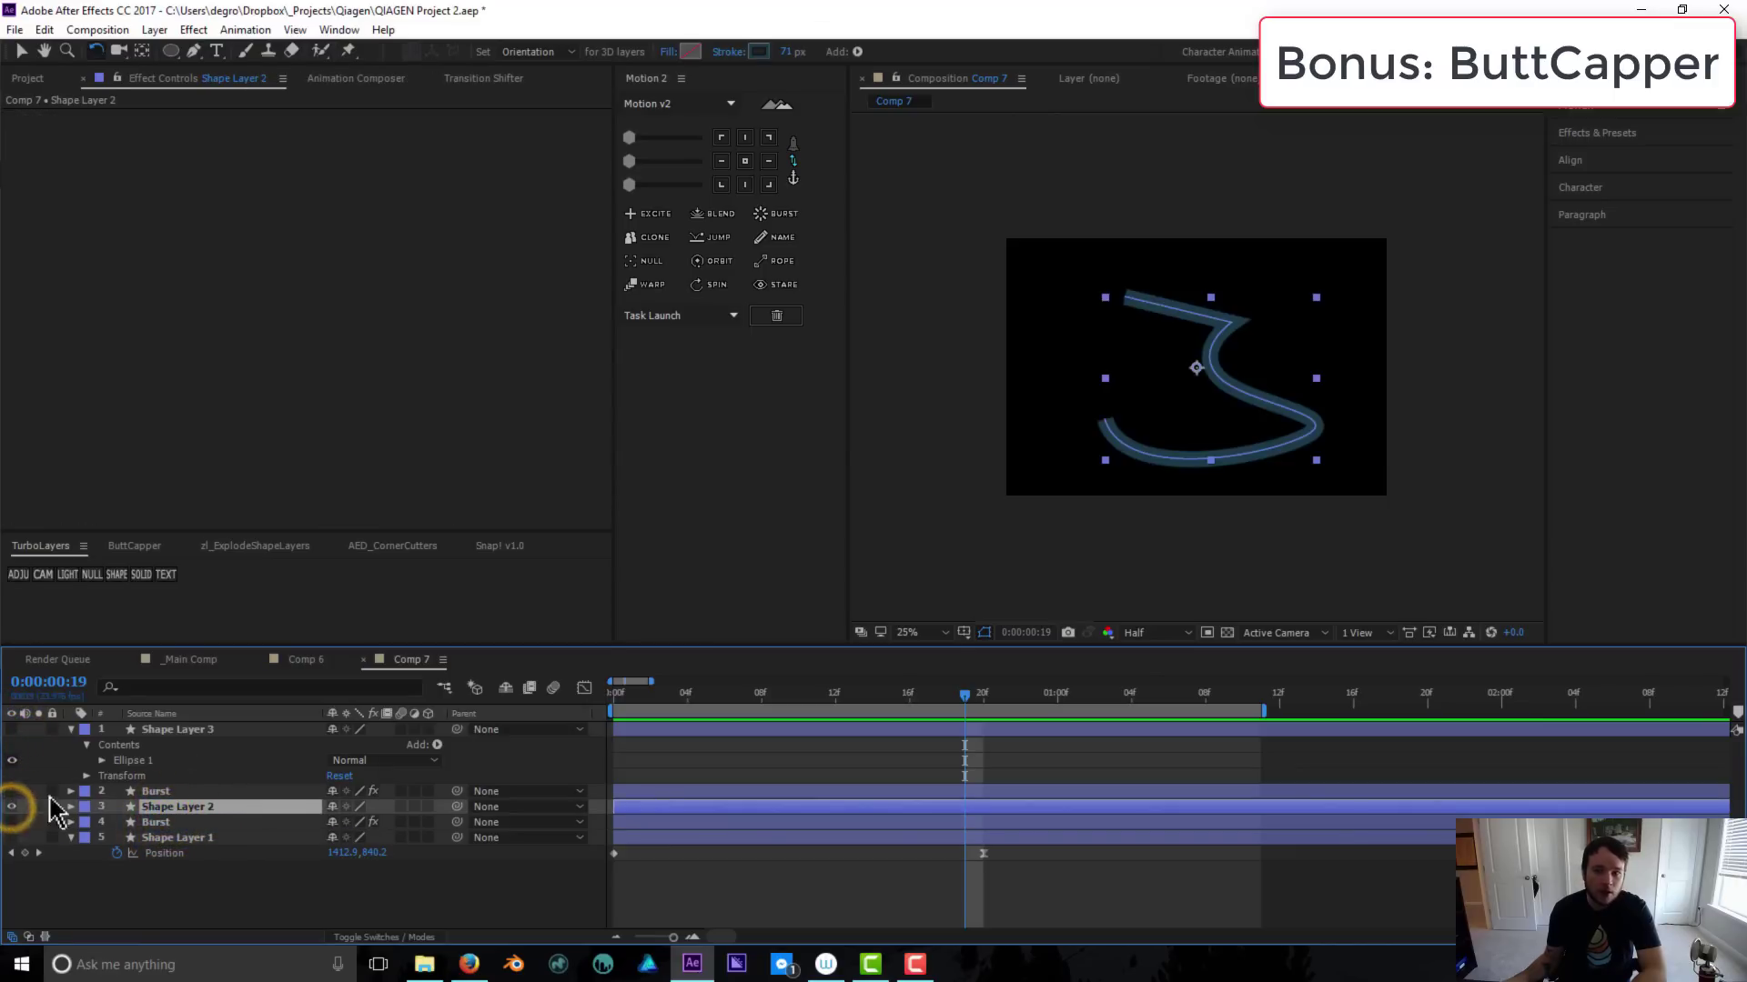
Bring up the ButtCapper script and move Shape Layer 2 to the top of Comp 7's layer stack, collapsing Shape Layer 3
{"action": "left_click", "coordinate": [138, 545]}
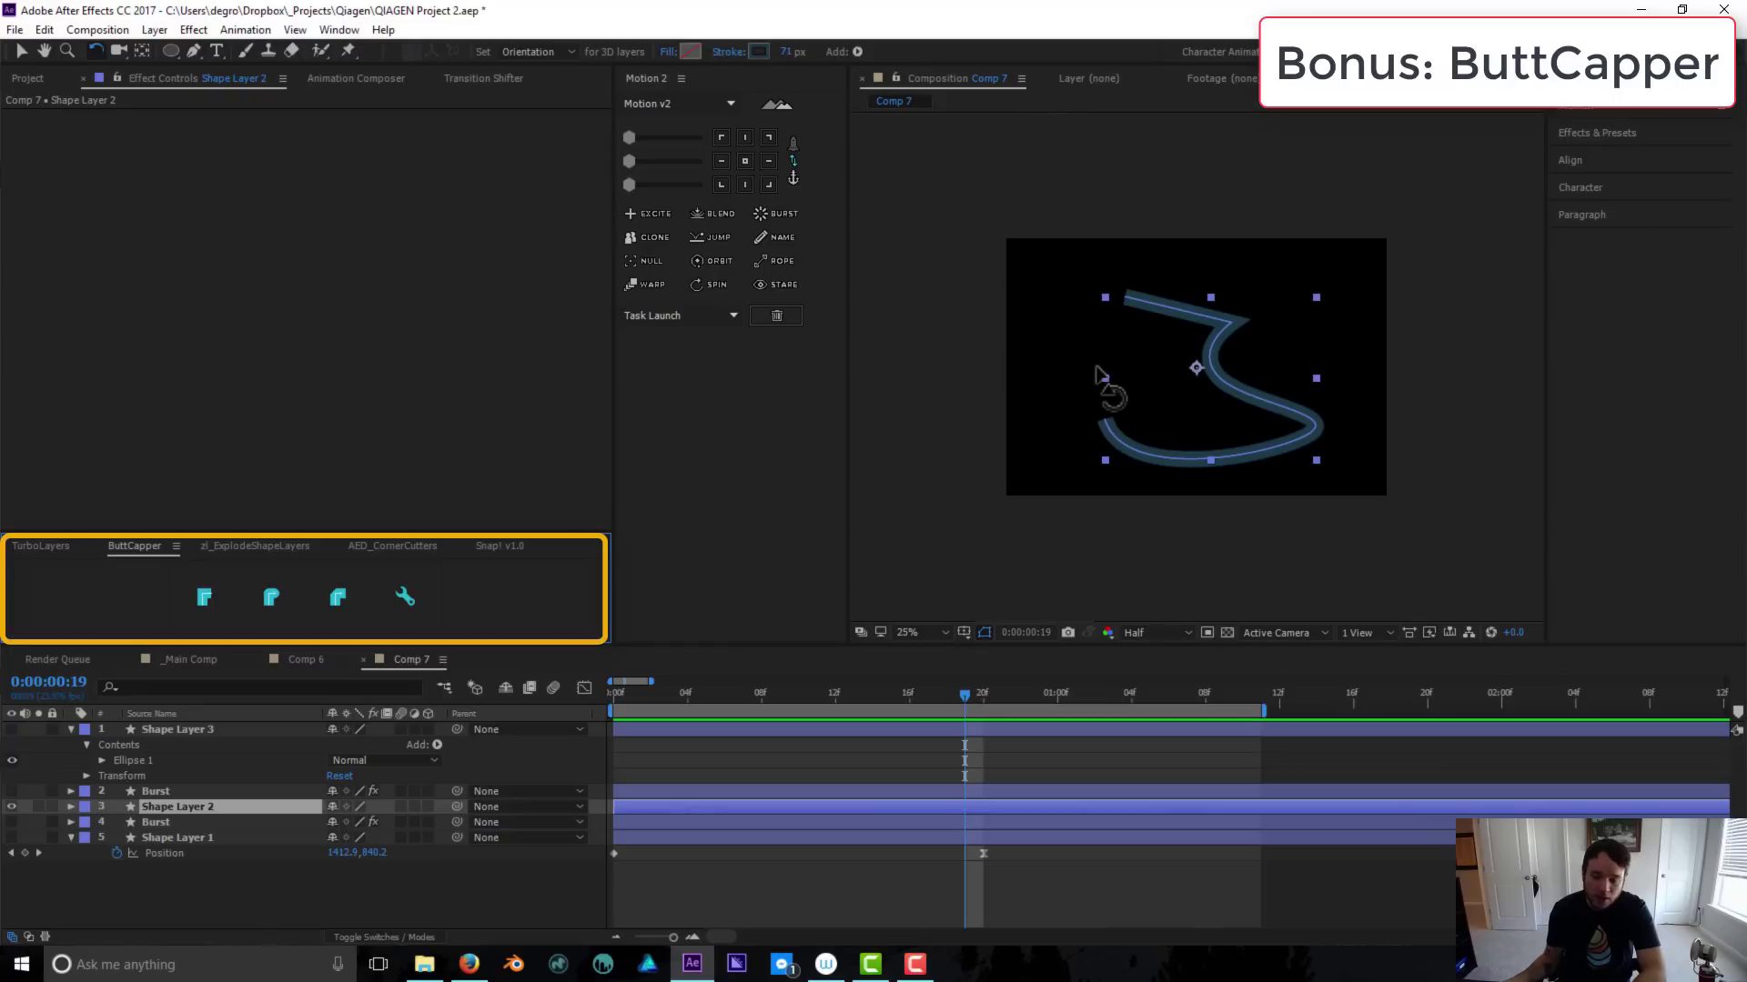
{"action": "key", "text": "period"}
{"action": "key", "text": "period"}
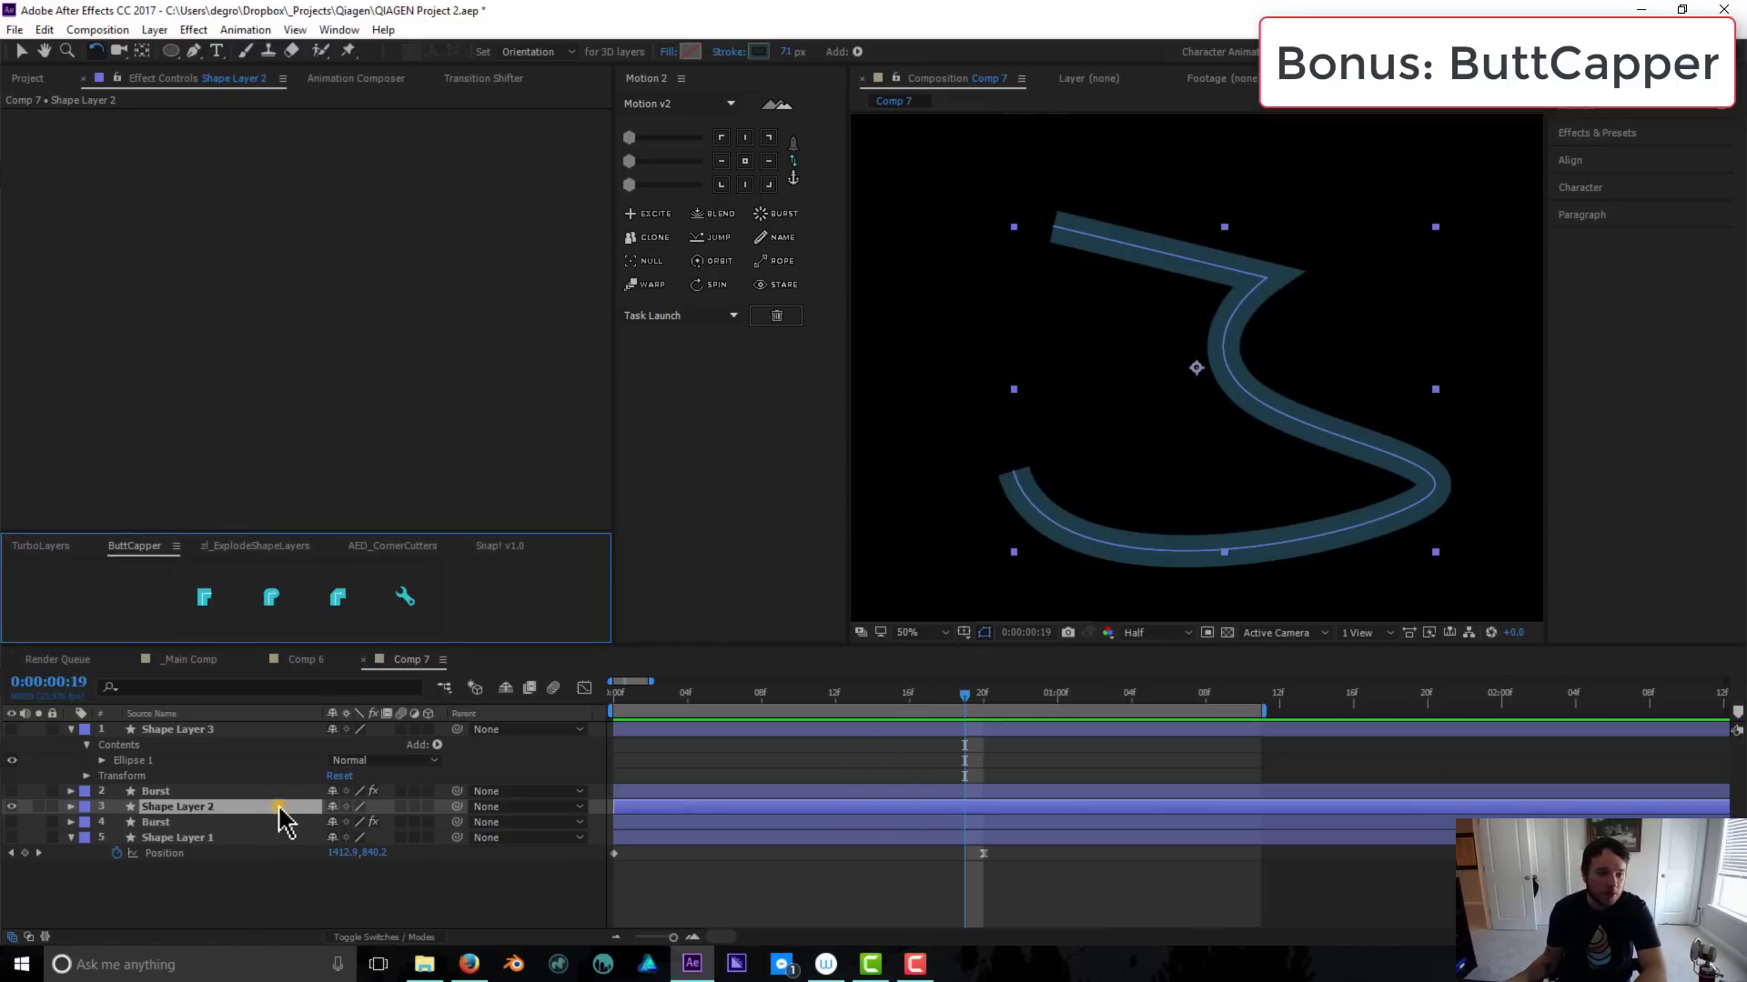
{"action": "left_click_drag", "start_coordinate": [282, 819], "coordinate": [273, 735]}
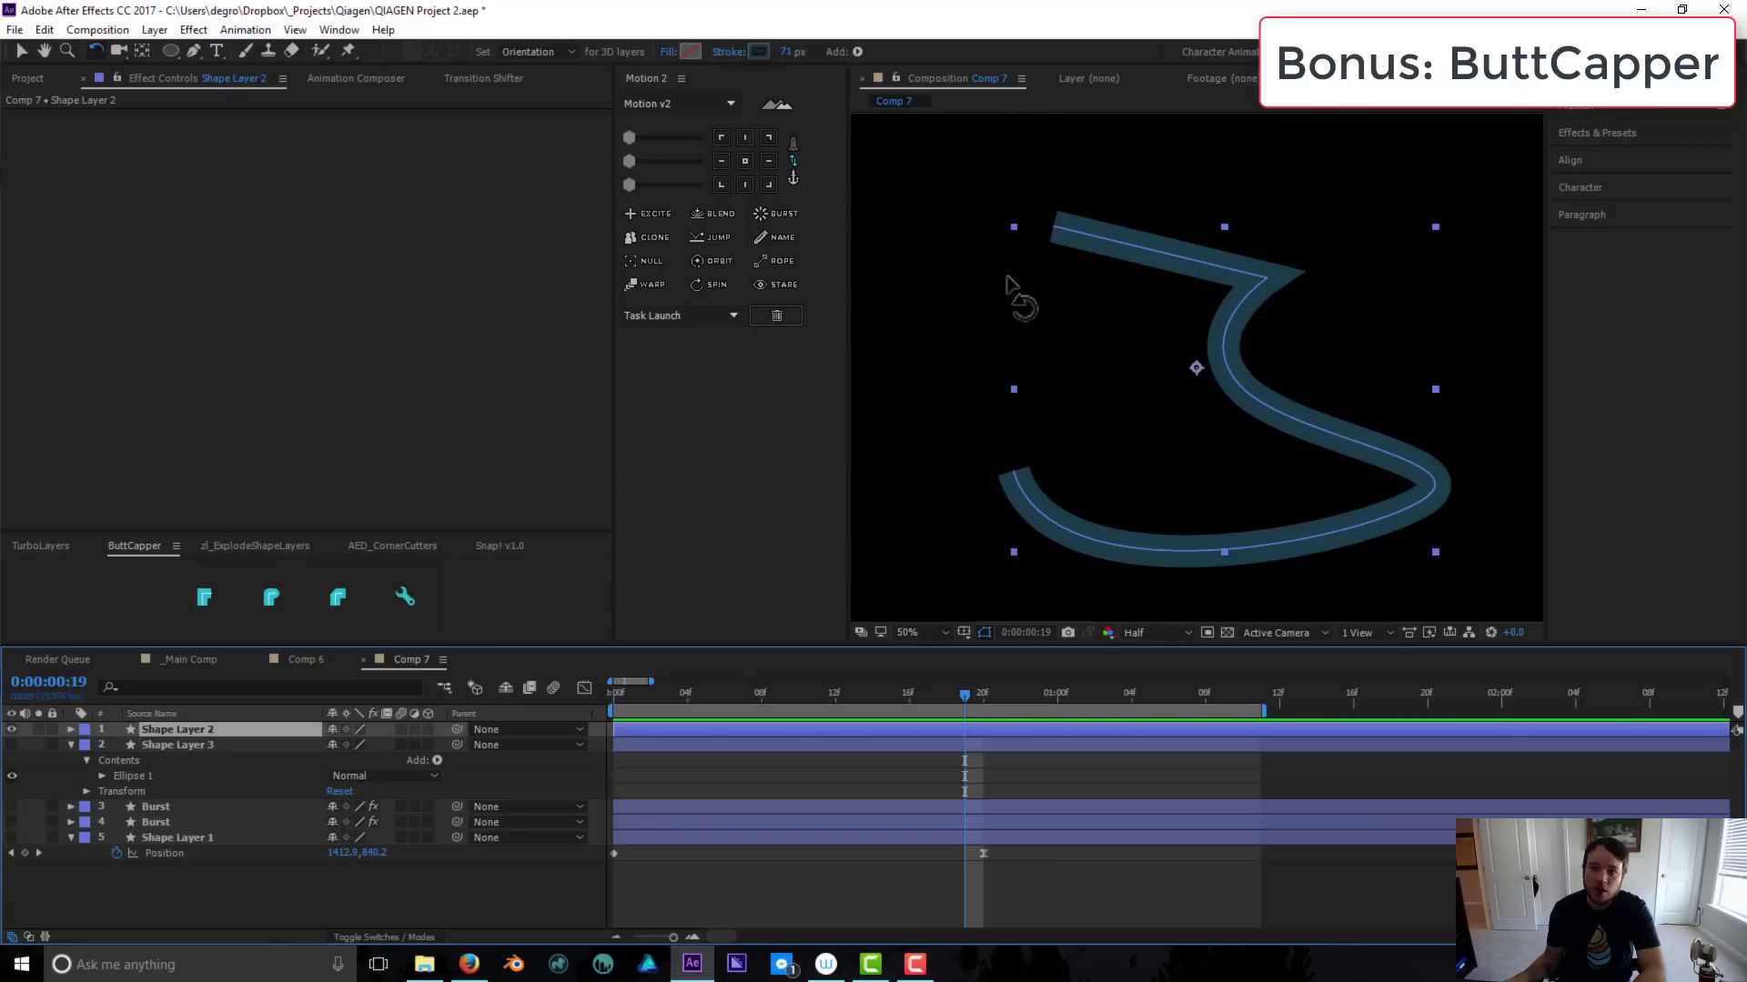
{"action": "left_click", "coordinate": [71, 745]}
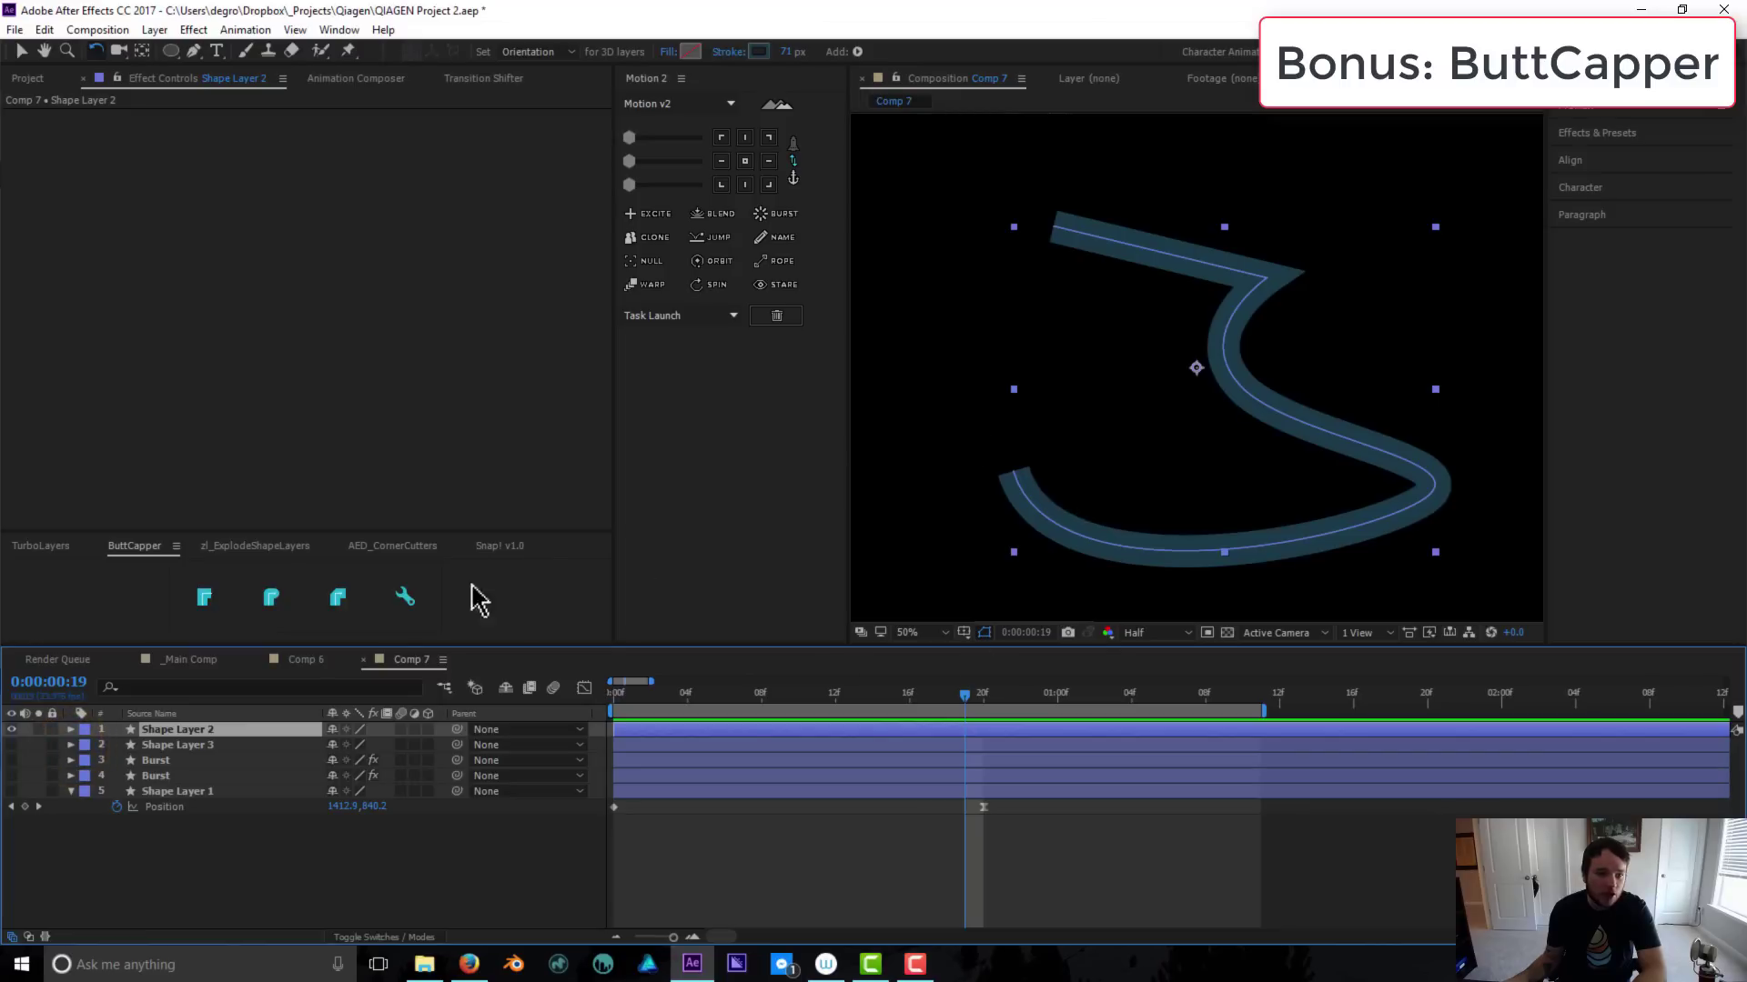
Examine the Line Cap and Line Join settings under Stroke 1 of Shape Layer 2, and collapse the layer
{"action": "left_click", "coordinate": [71, 730]}
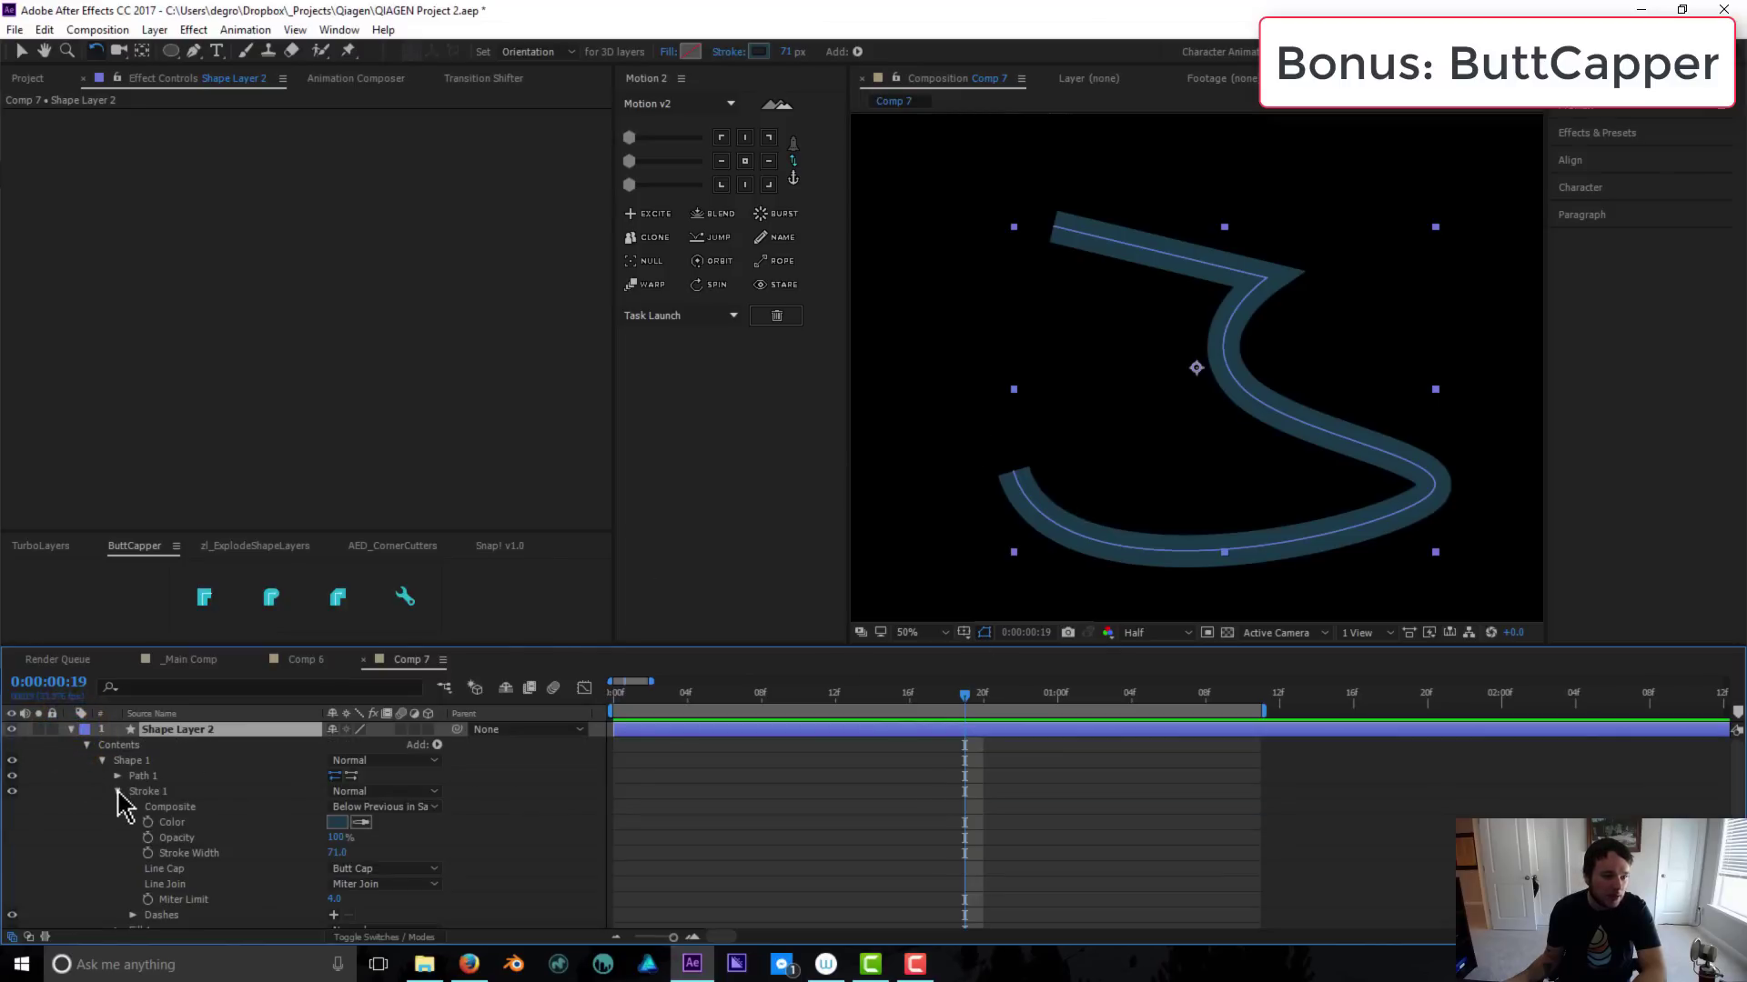
{"action": "left_click", "coordinate": [118, 792]}
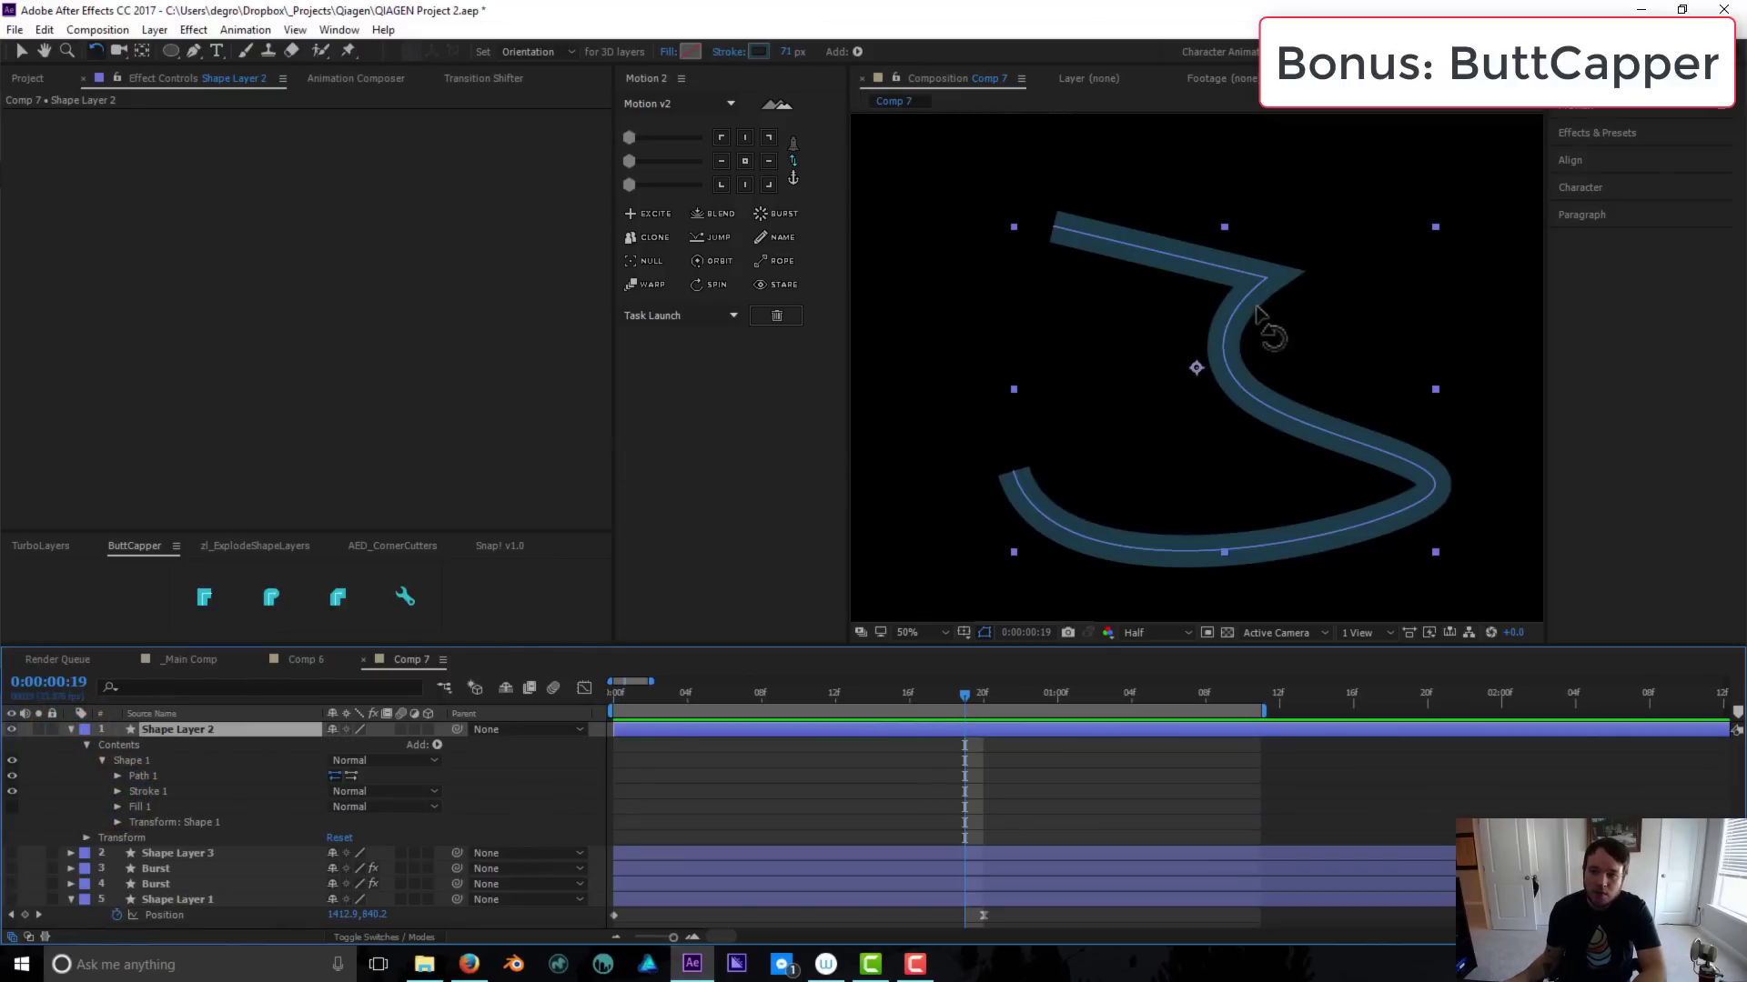
{"action": "left_click", "coordinate": [102, 762]}
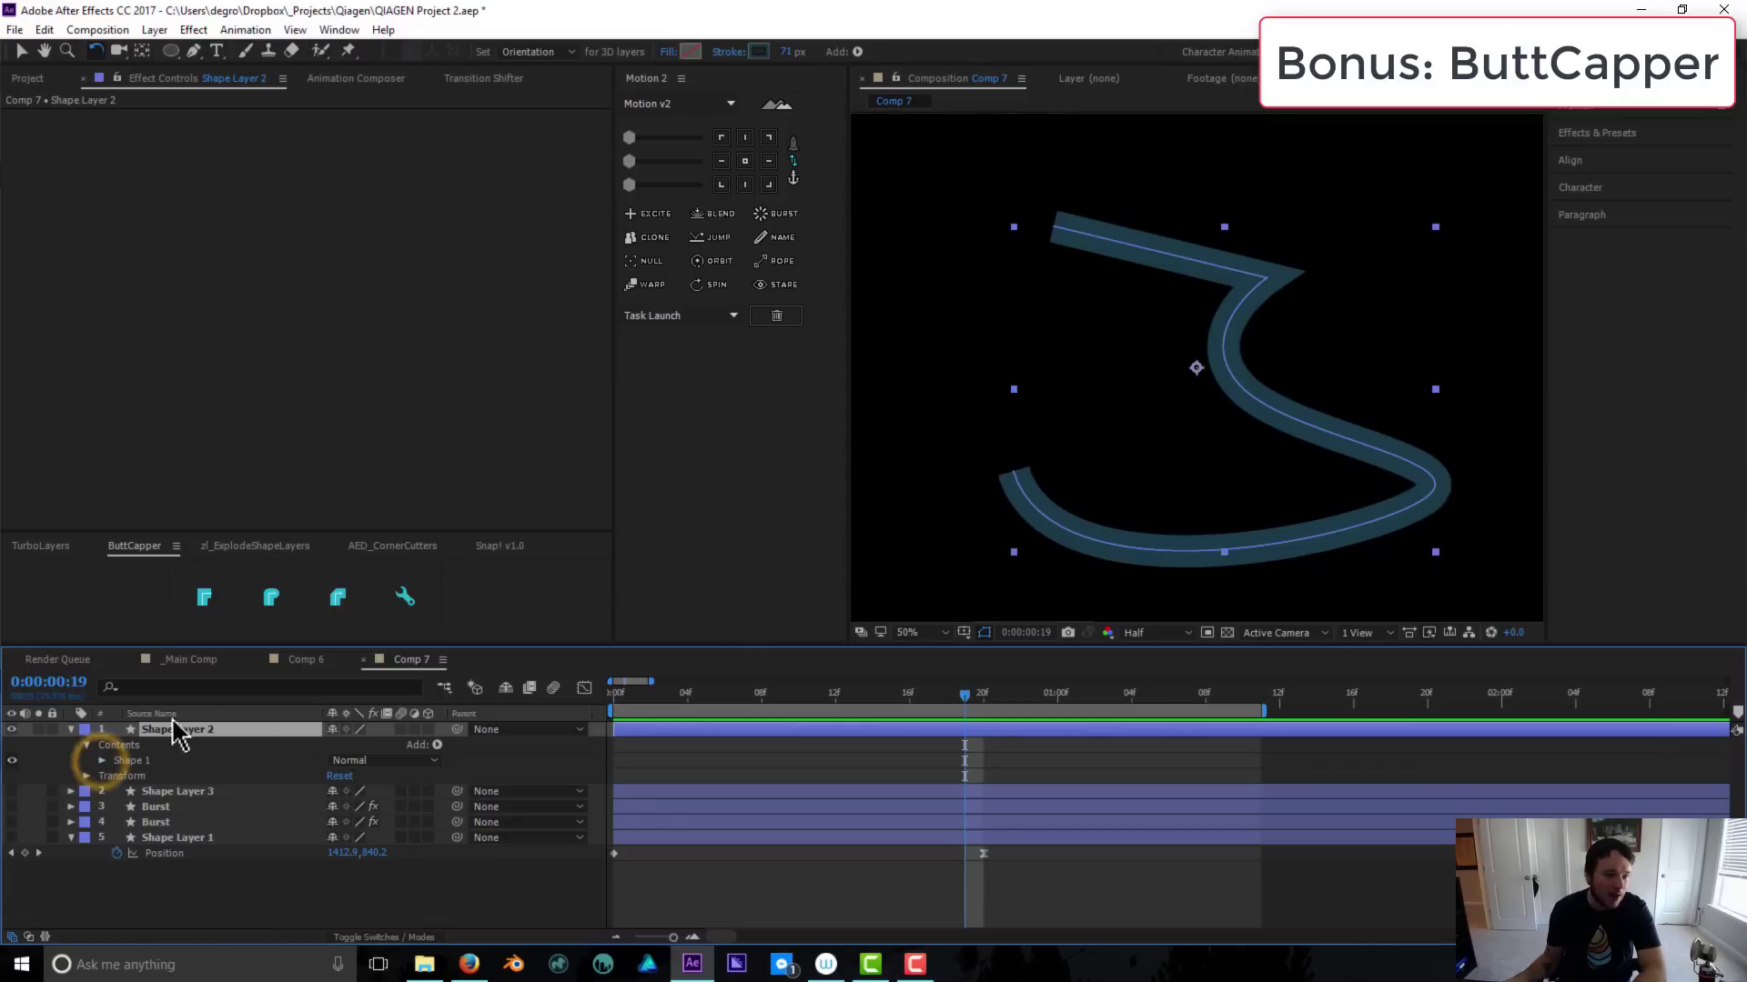
{"action": "left_click", "coordinate": [103, 762]}
{"action": "left_click", "coordinate": [117, 791]}
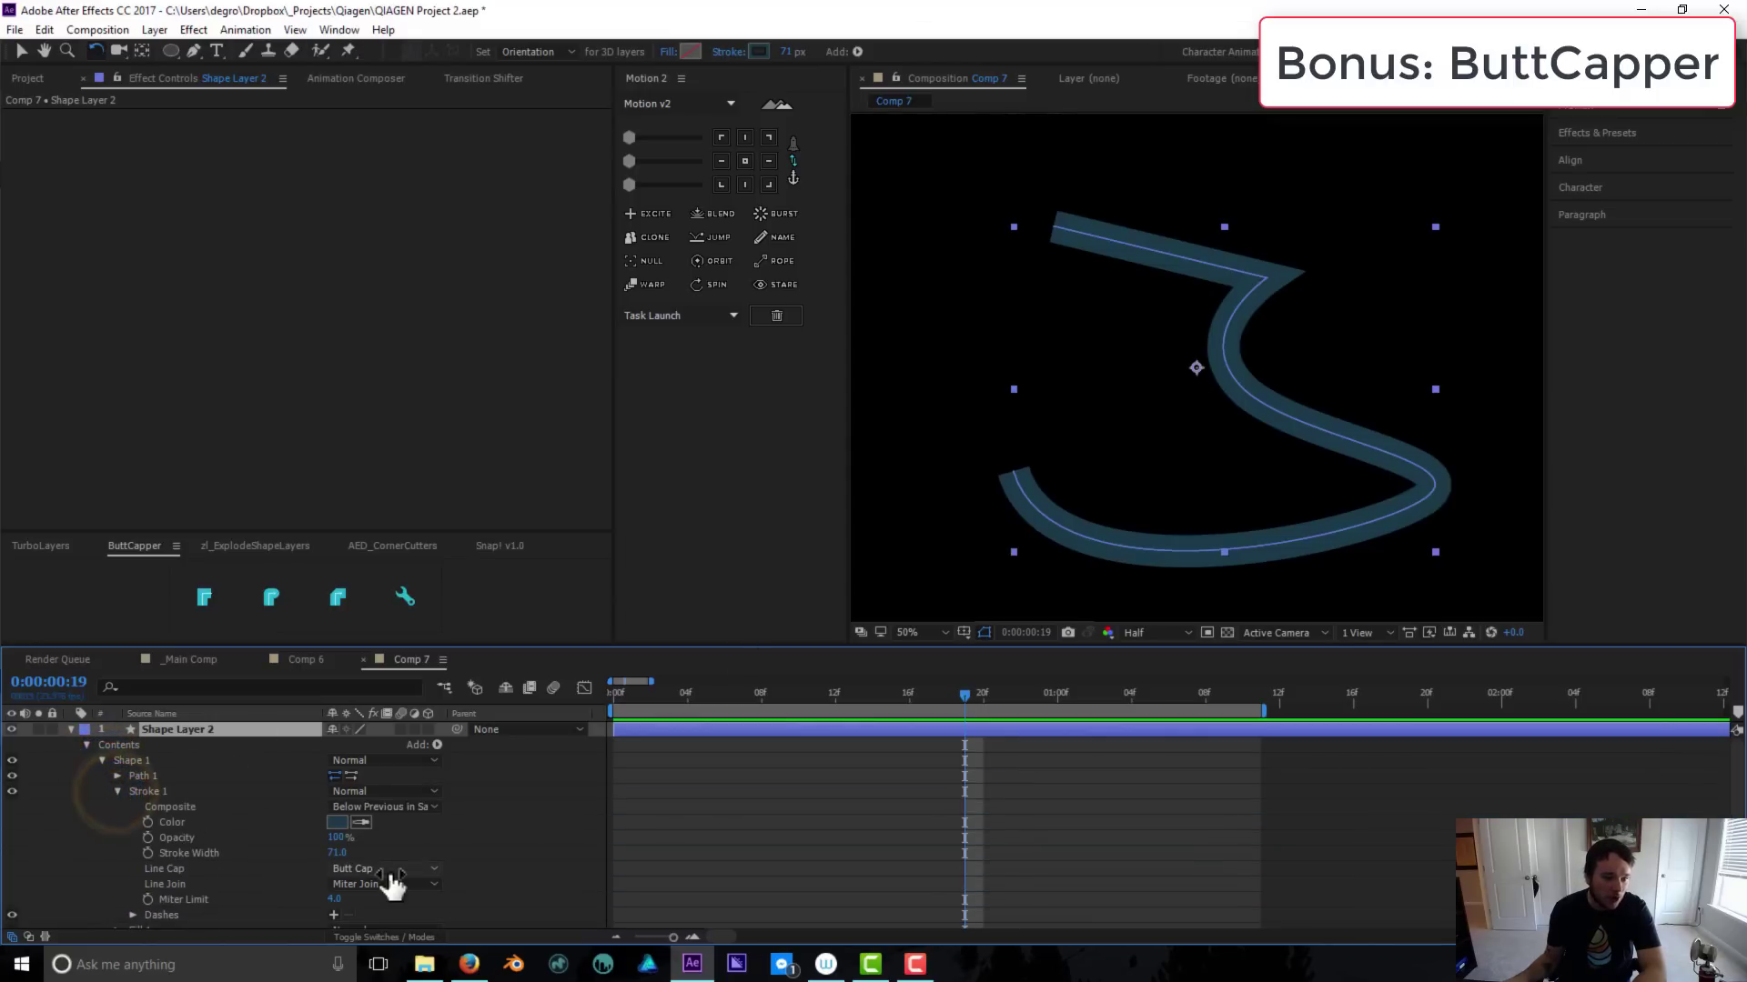
{"action": "left_click", "coordinate": [71, 730]}
Filter the timeline properties by "Stroke", review all of Stroke 1's settings in Shape Layer 2, and collapse the layer
{"action": "left_click", "coordinate": [175, 687]}
{"action": "type", "text": "Stroke"}
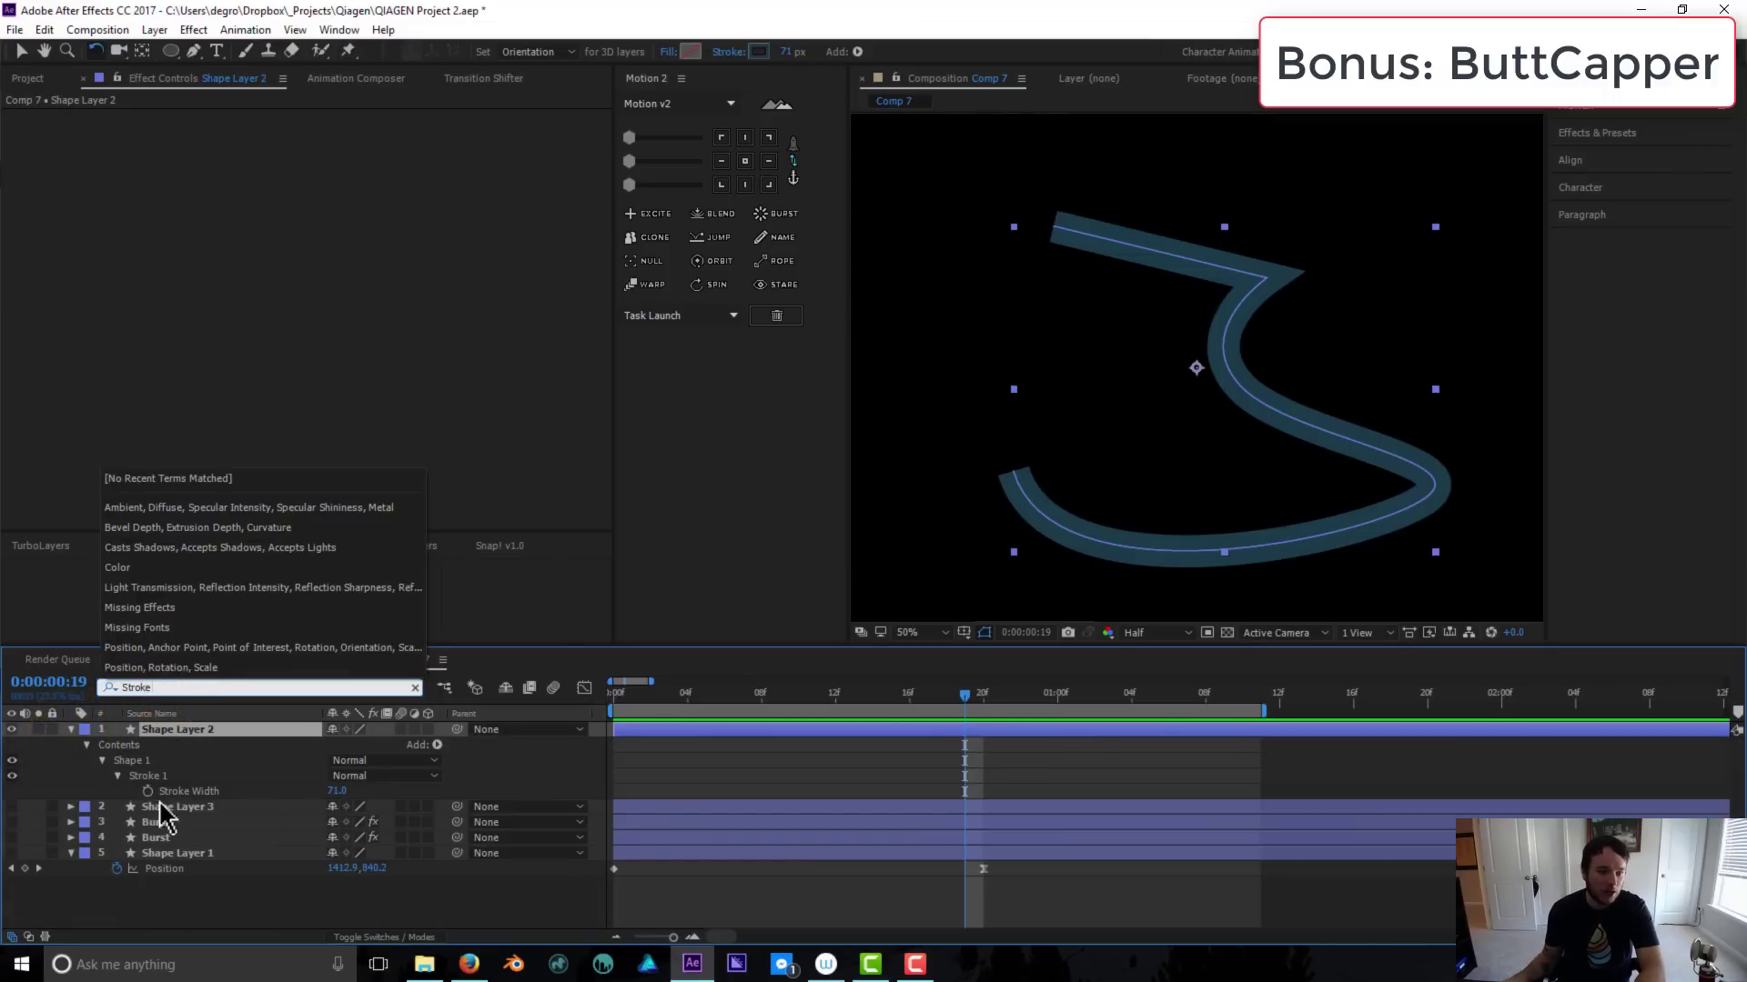
{"action": "left_click", "coordinate": [220, 791]}
{"action": "left_click", "coordinate": [118, 776]}
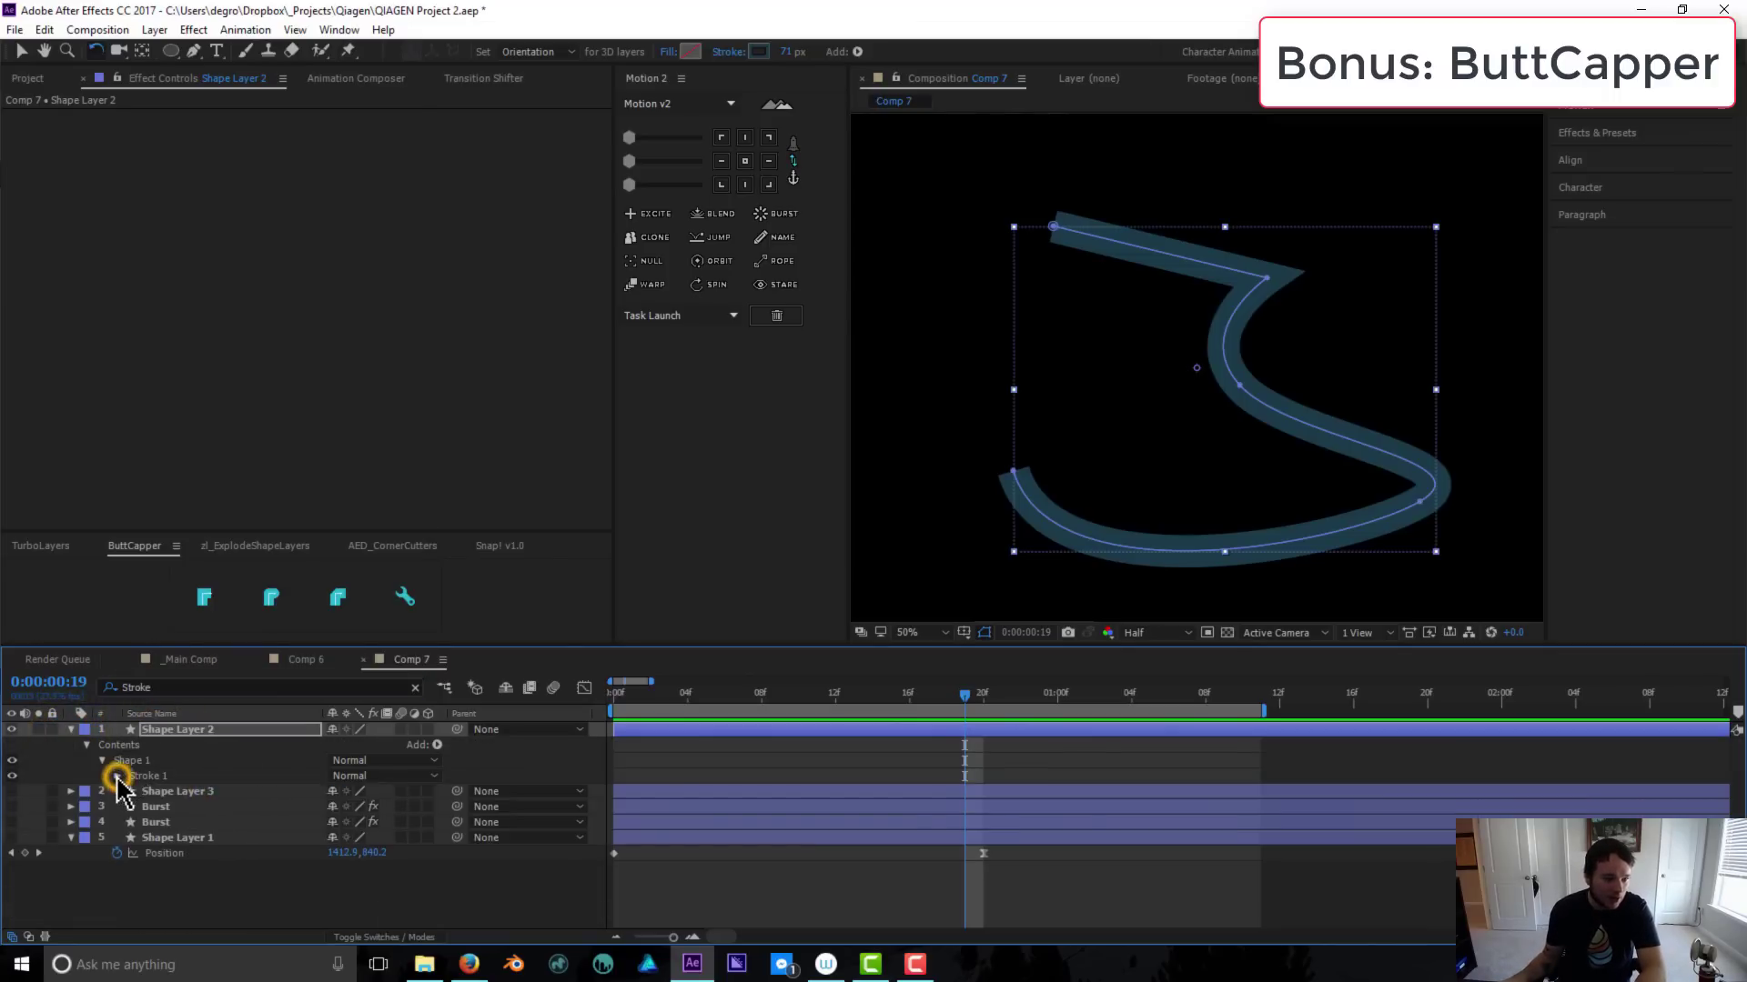
{"action": "left_click", "coordinate": [118, 776]}
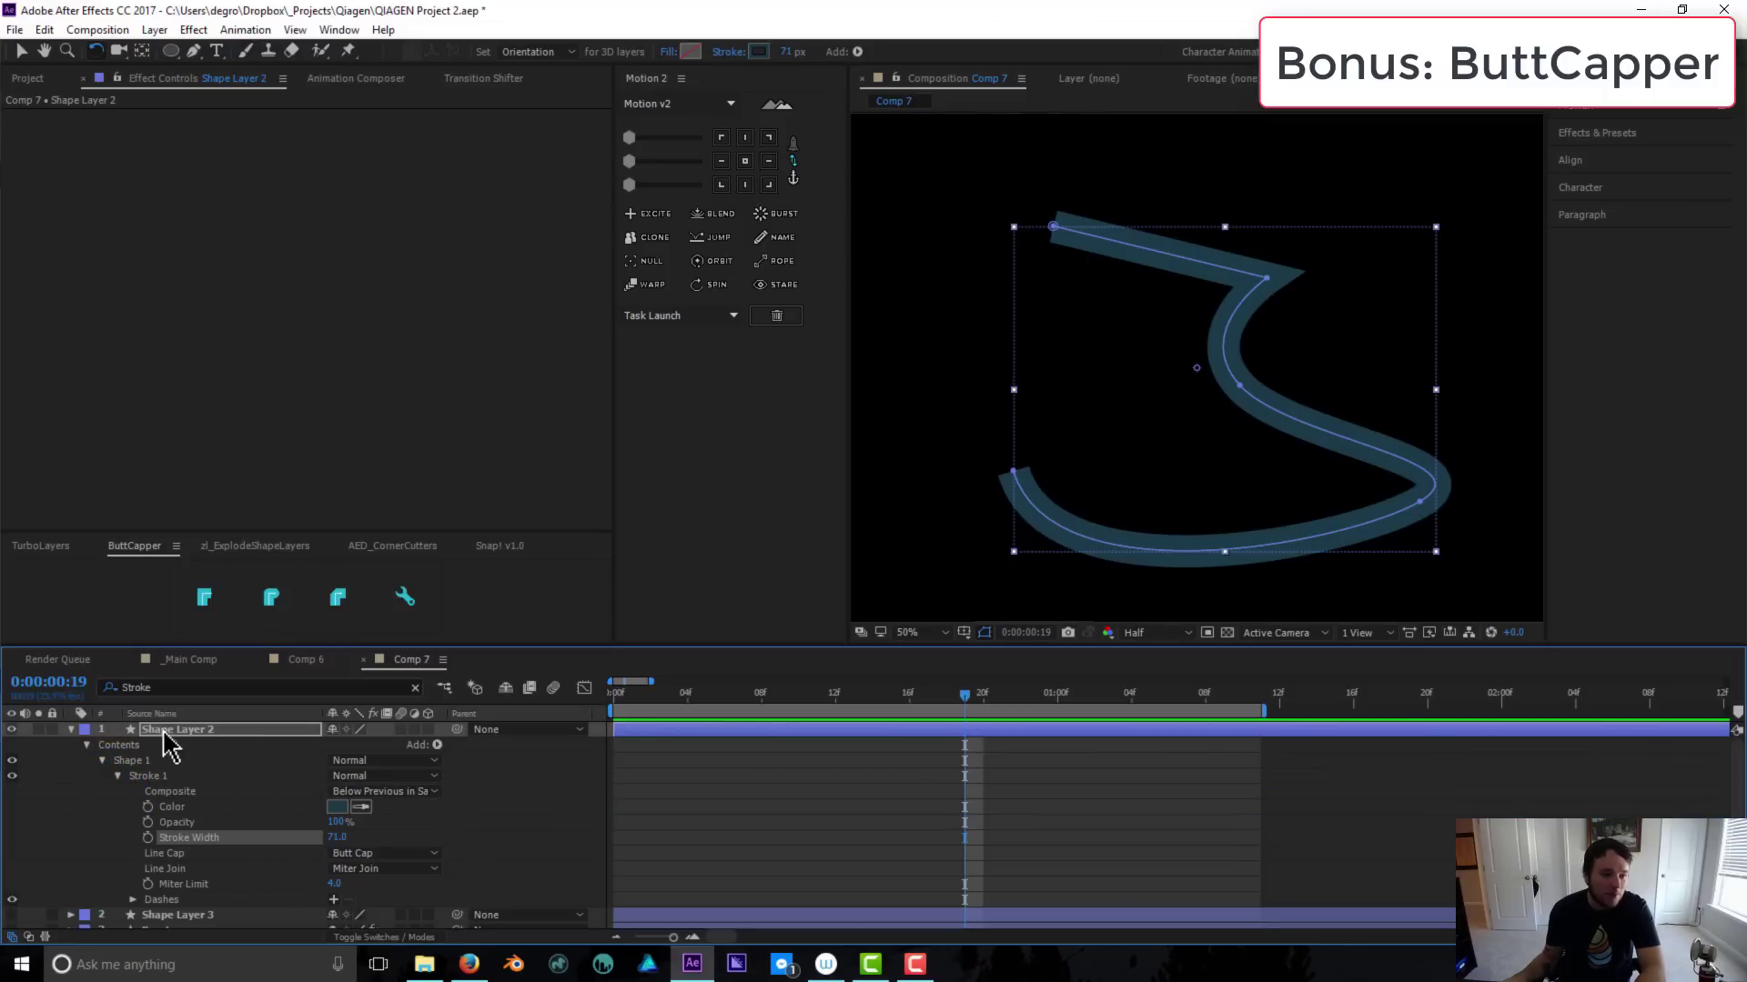
{"action": "left_click", "coordinate": [69, 730]}
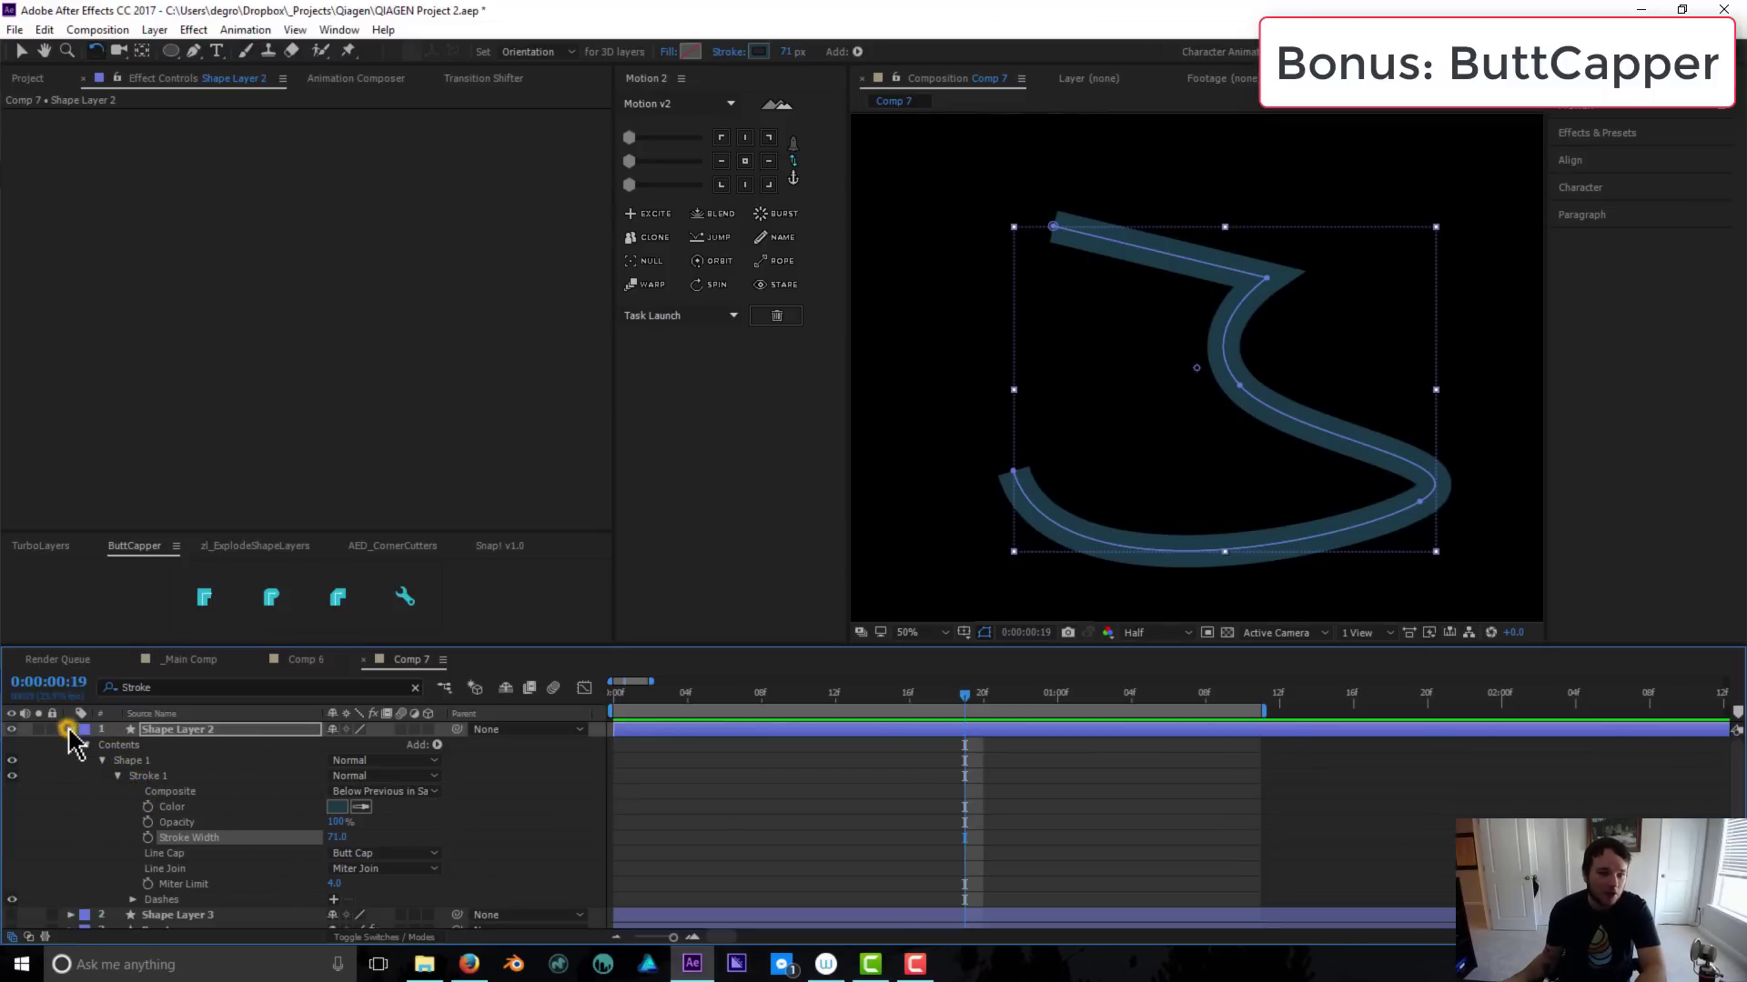
Use ButtCapper to give Shape Layer 2's stroke round caps, and try round and bevel joins on its sharp corner
{"action": "left_click", "coordinate": [261, 612]}
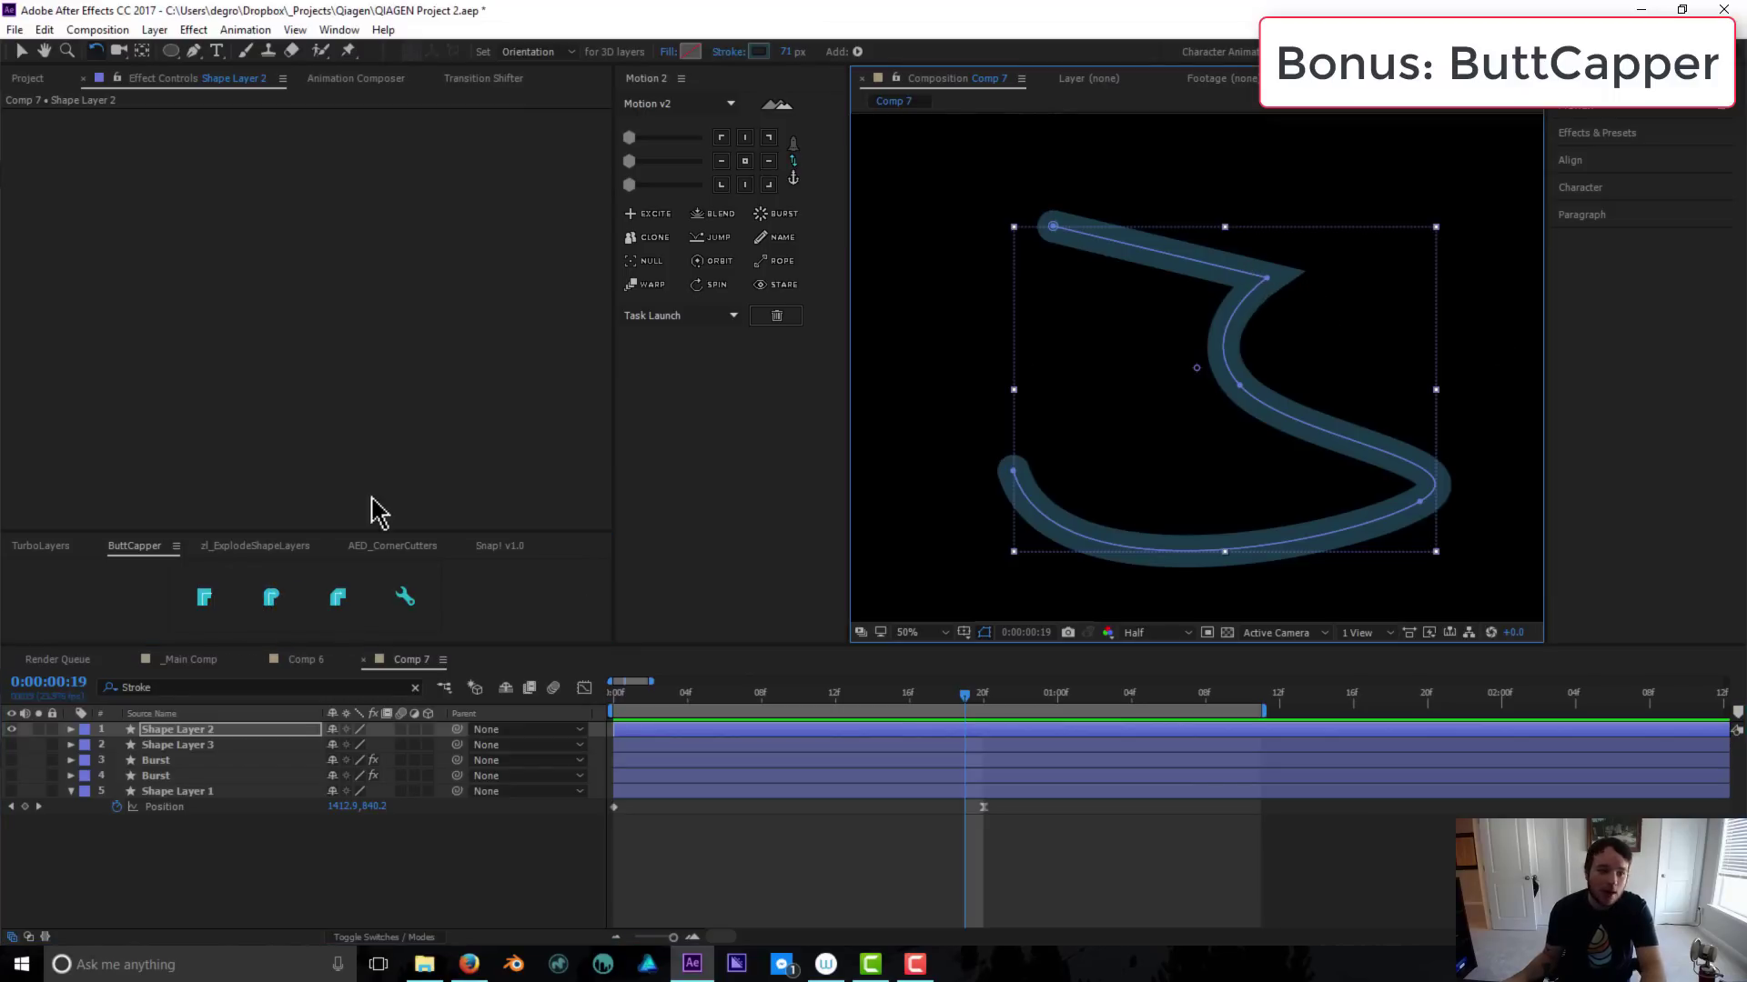
{"action": "left_click", "coordinate": [291, 602], "text": "alt"}
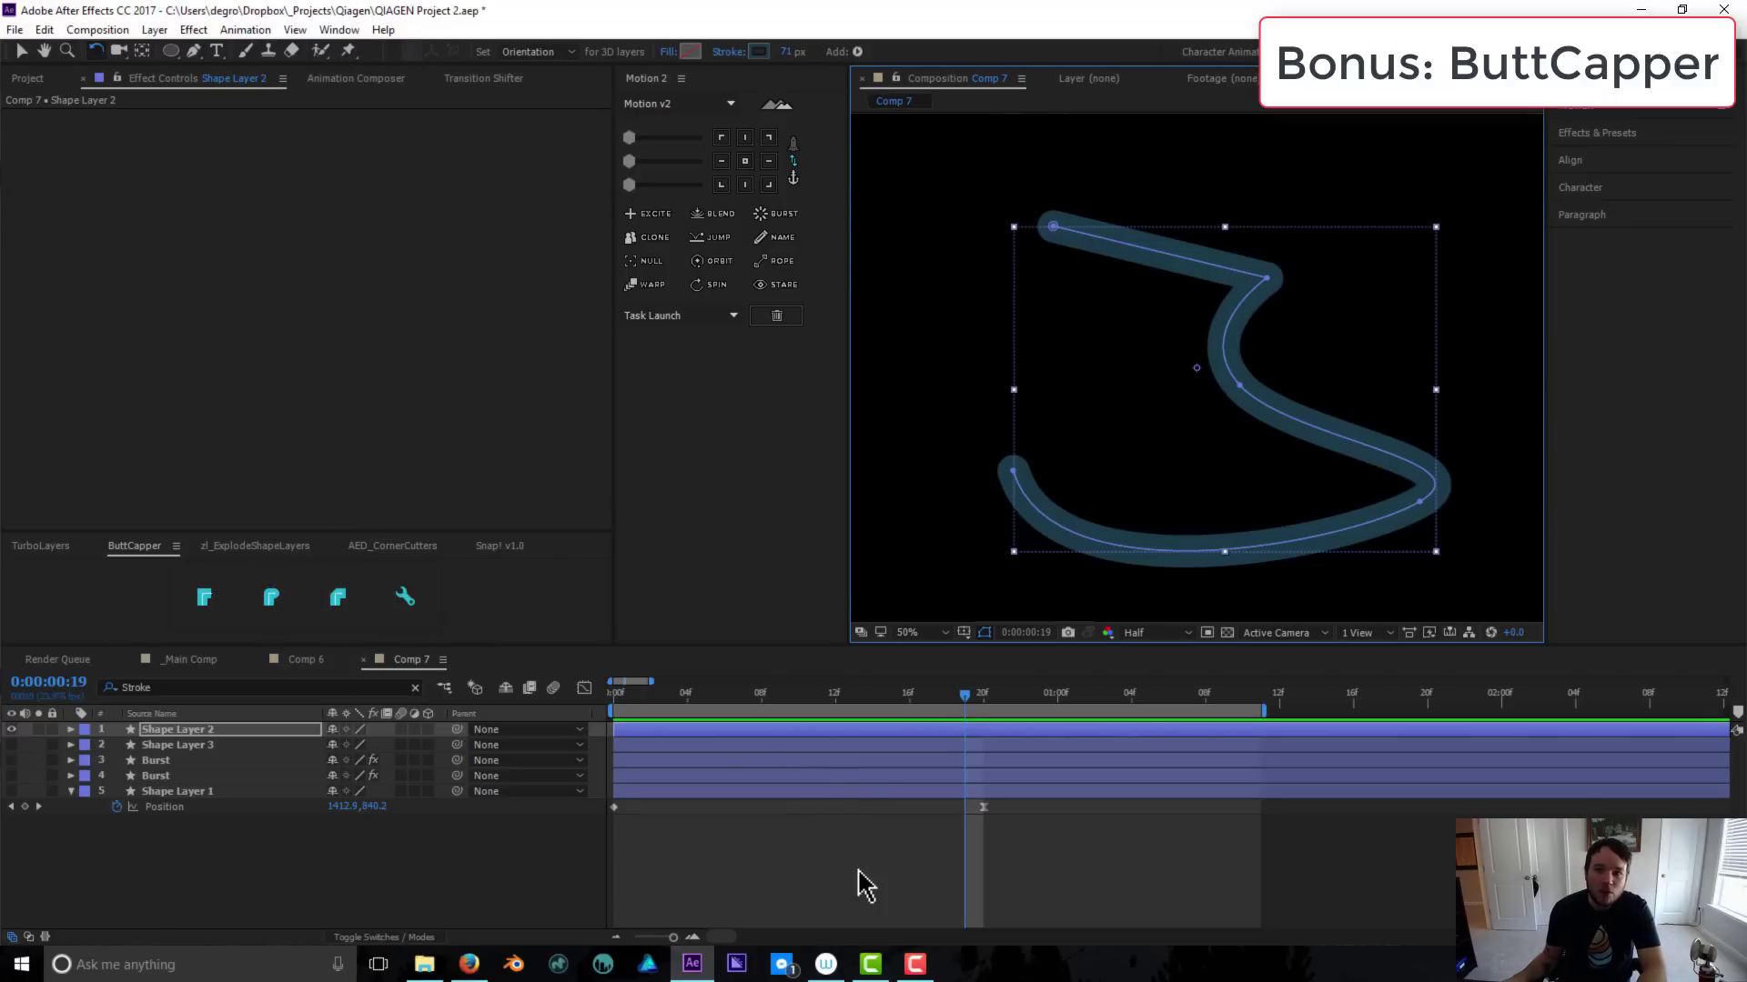
{"action": "left_click", "coordinate": [339, 602]}
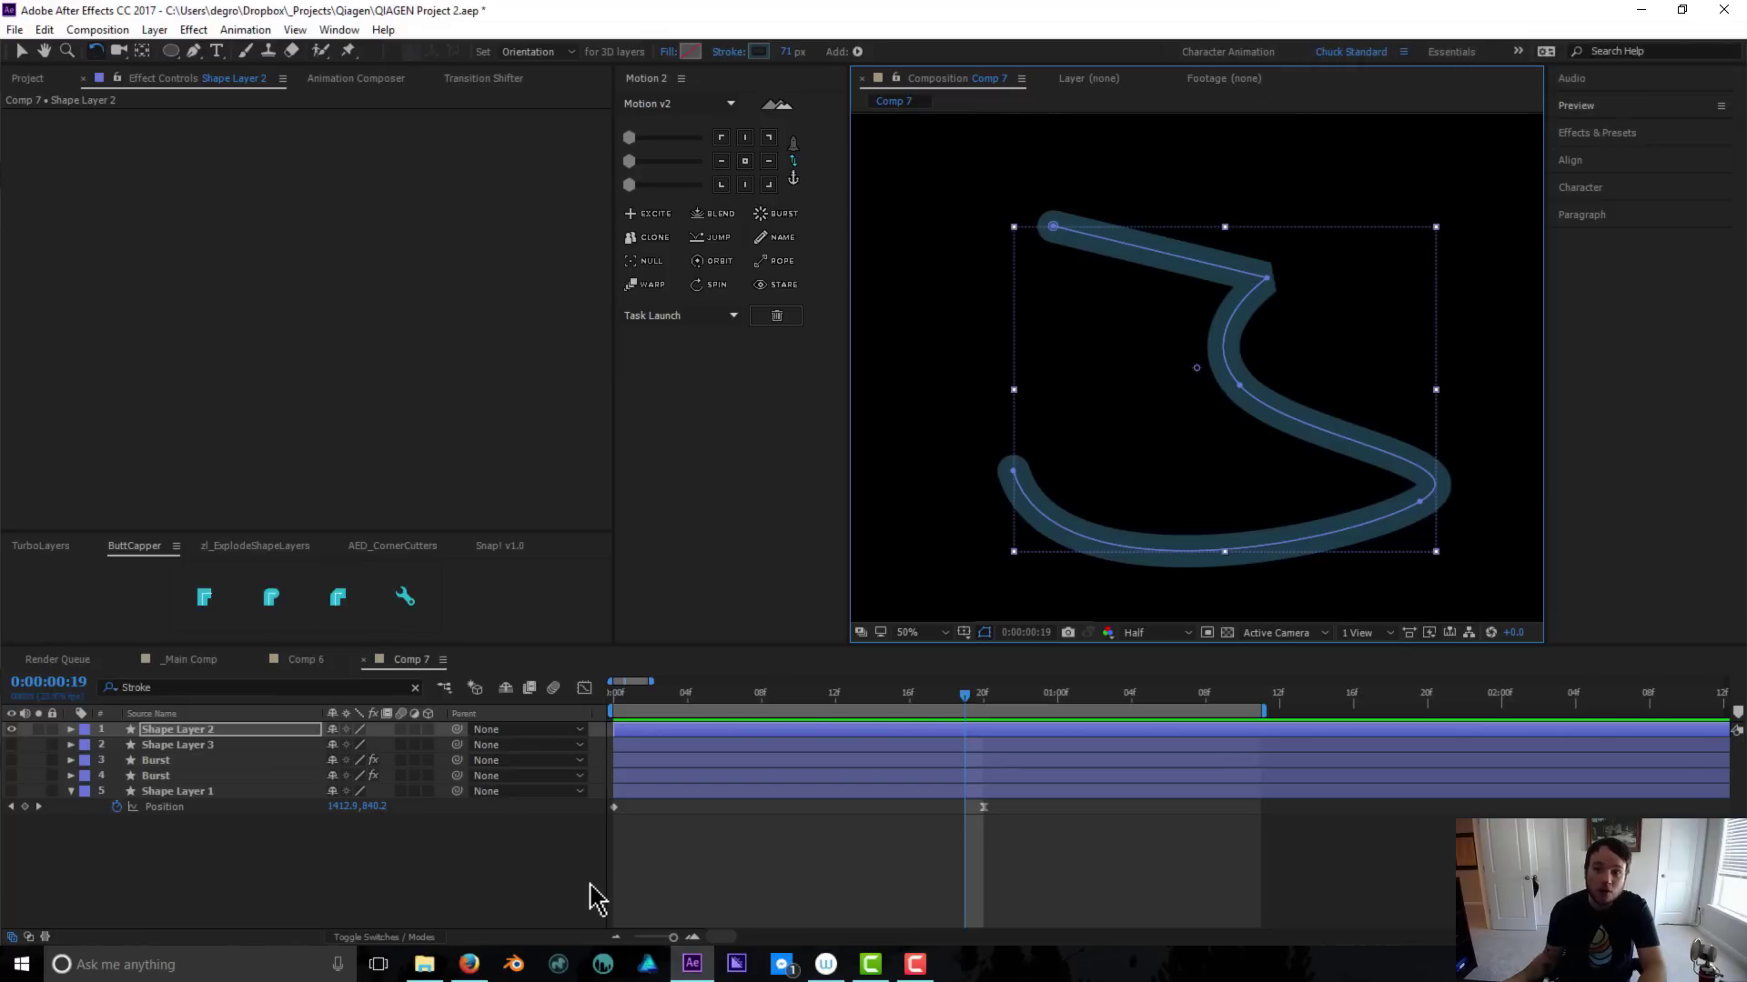
{"action": "left_click", "coordinate": [275, 605]}
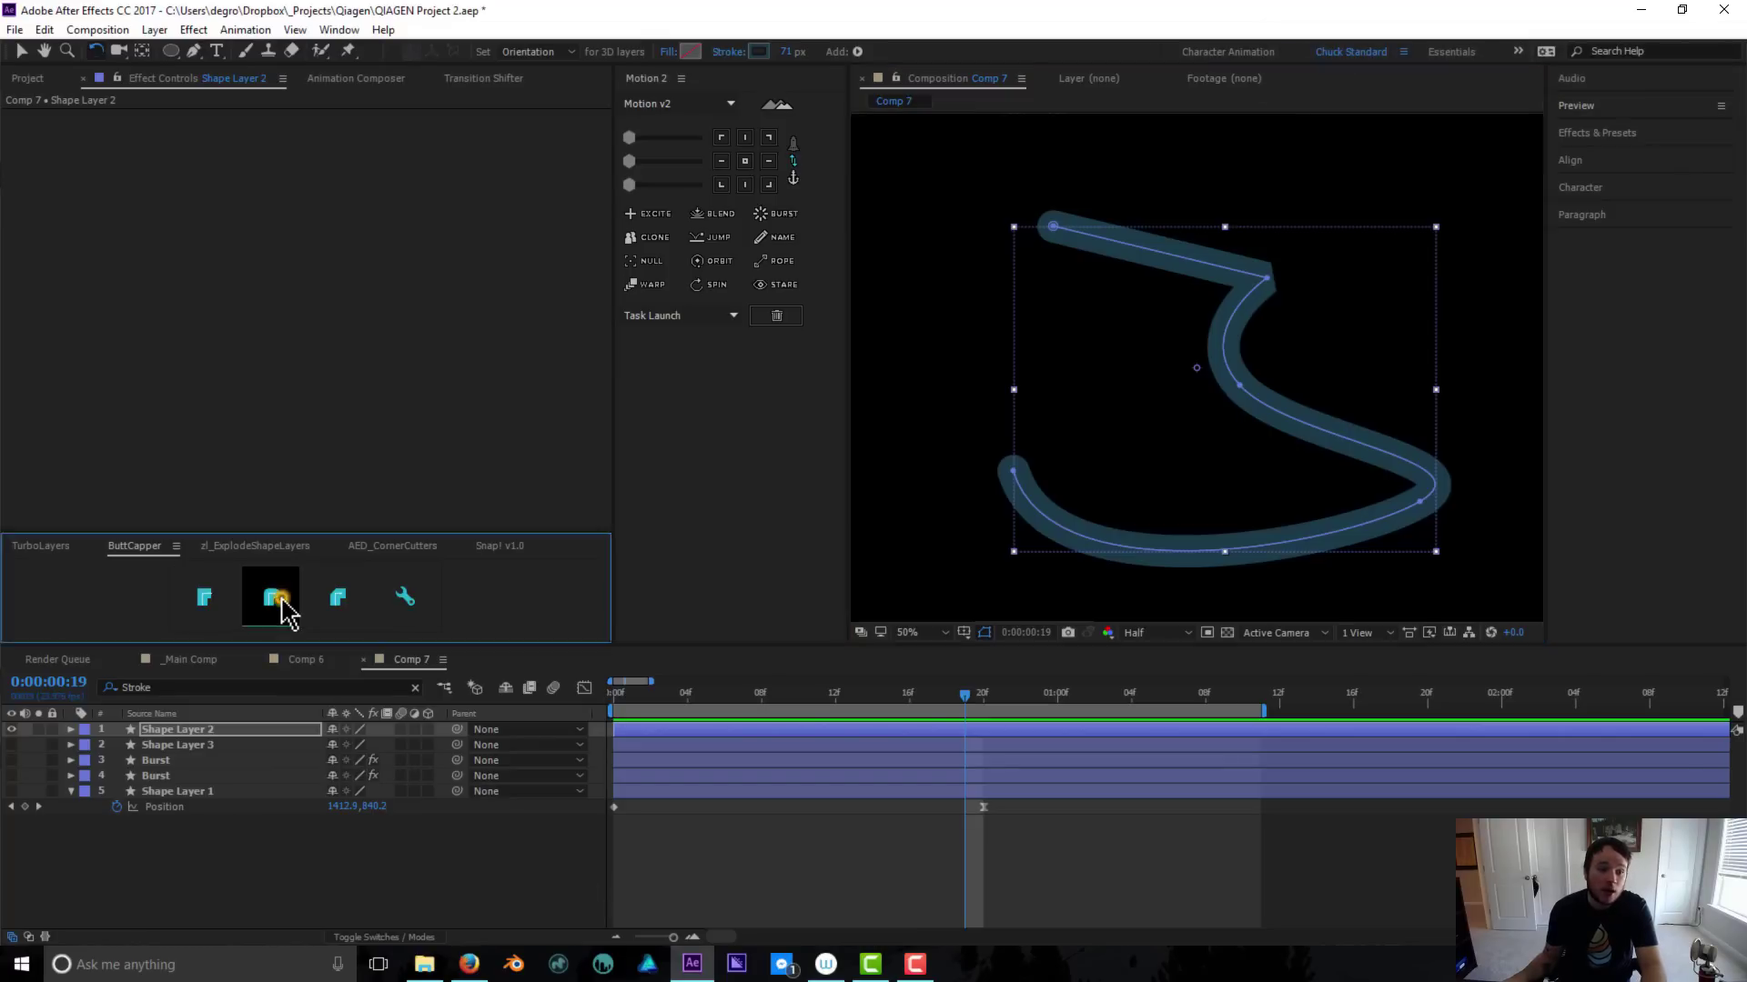